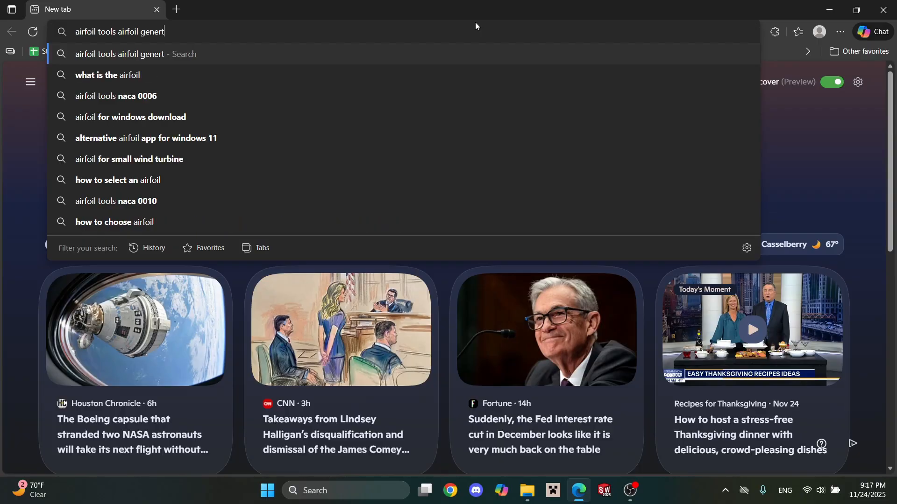
# Search the web for "airfoil tools airfoil generator" and open the Airfoil Tools NACA 4 digit airfoil generator page.
pyautogui.press('Return')
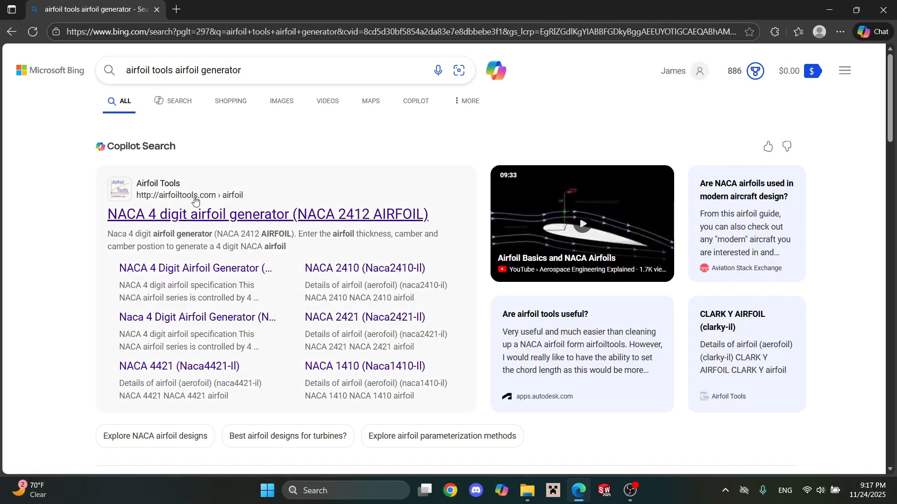
pyautogui.click(206, 209)
# Plot a NACA airfoil with max camber 4%, thickness 24% and 200 points.
pyautogui.click(411, 189)
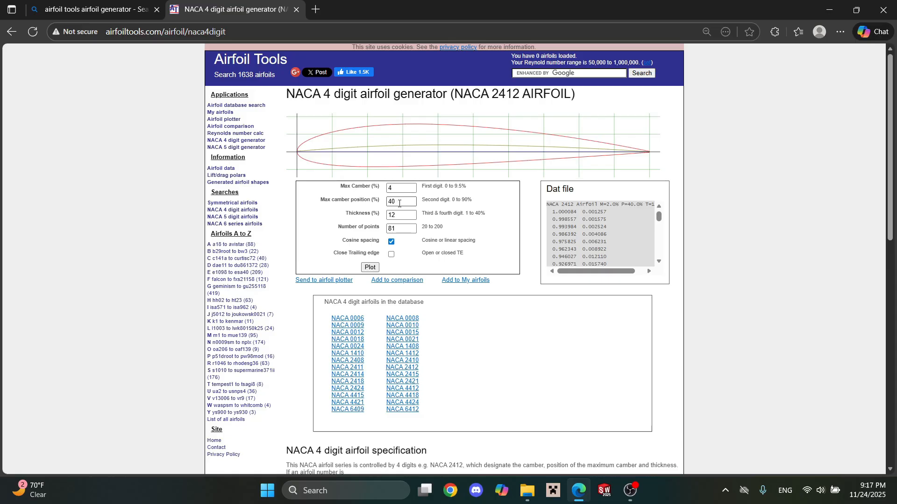
pyautogui.click(404, 214)
pyautogui.press('BackSpace')
pyautogui.write('24')
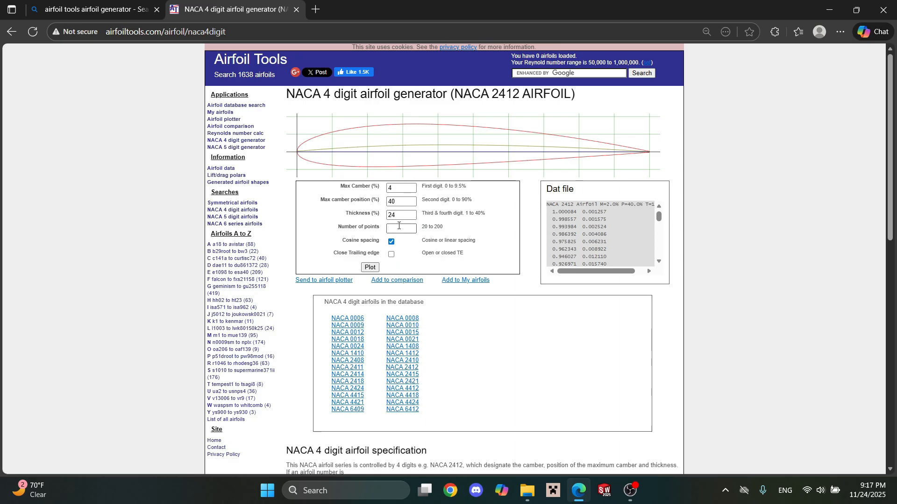
pyautogui.click(398, 225)
pyautogui.write('200')
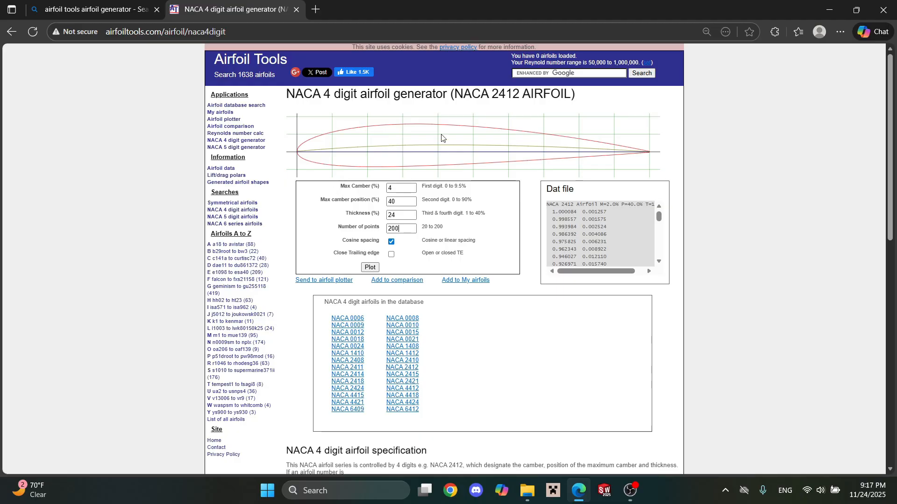
pyautogui.click(375, 272)
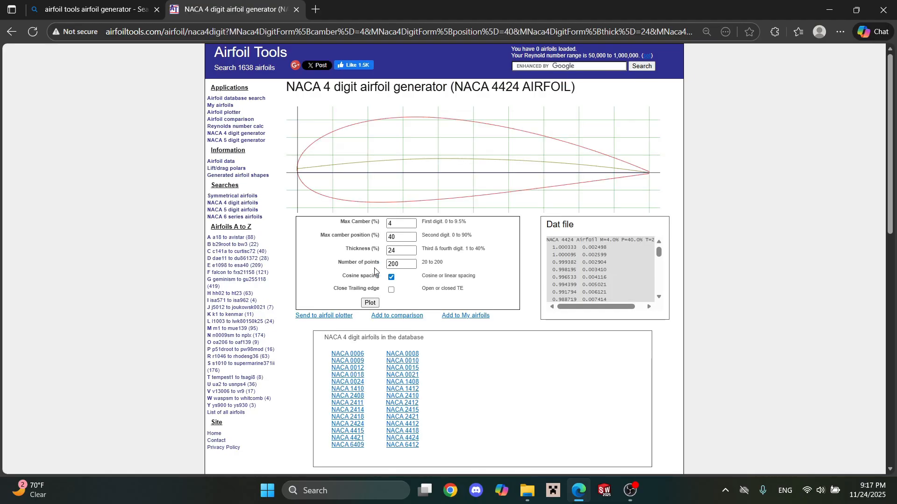
# Send the generated airfoil to the airfoil plotter and replot it with a chord of 1000 mm.
pyautogui.click(346, 316)
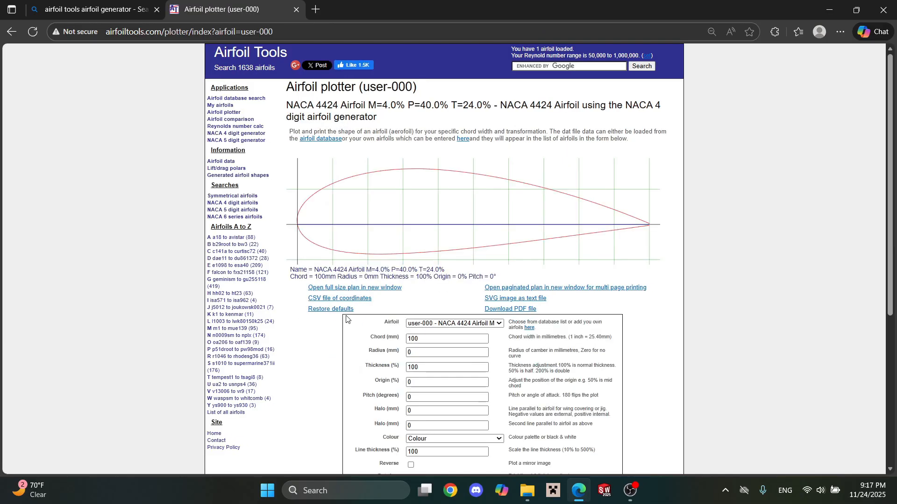
pyautogui.scroll(-1, 455, 295)
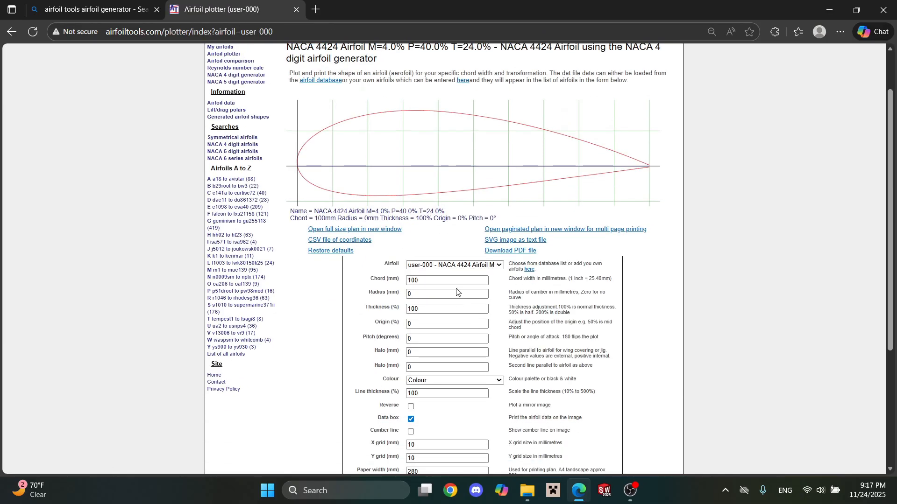
pyautogui.click(457, 280)
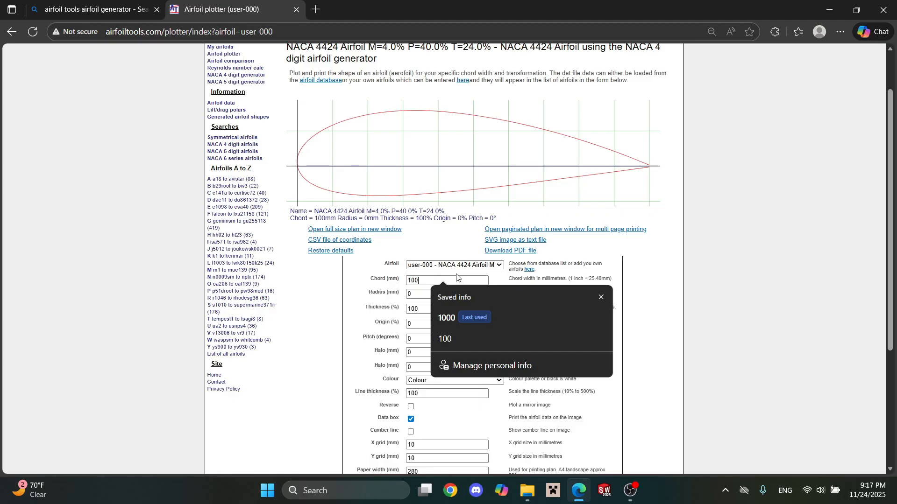
pyautogui.write('0')
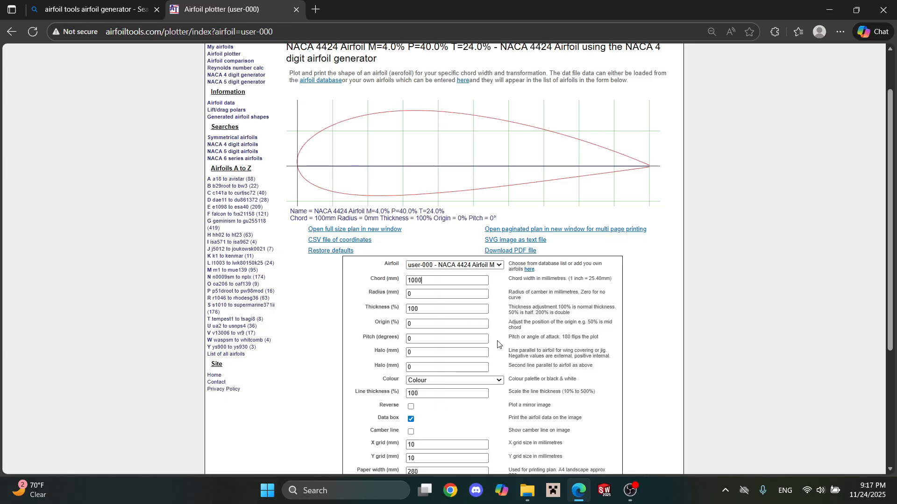
pyautogui.scroll(-3, 493, 308)
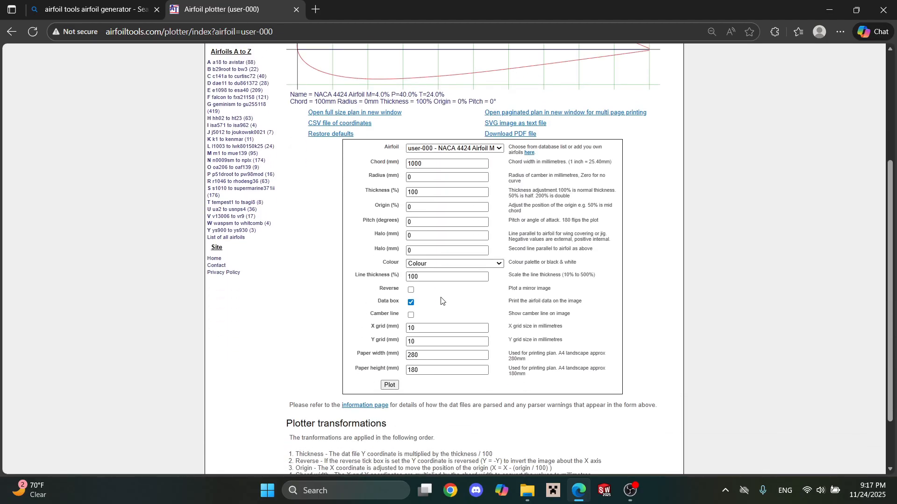
pyautogui.click(391, 385)
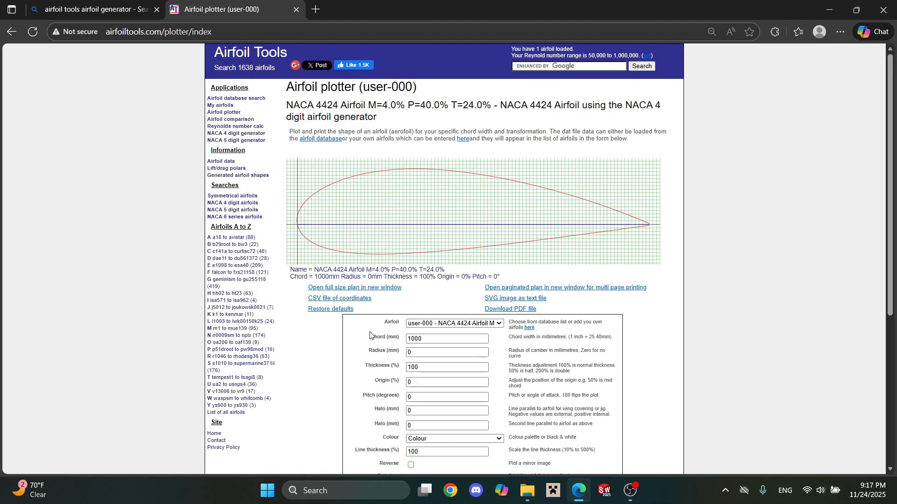
# Download the airfoil's CSV file of coordinates and open user-000.csv in Excel.
pyautogui.click(355, 299)
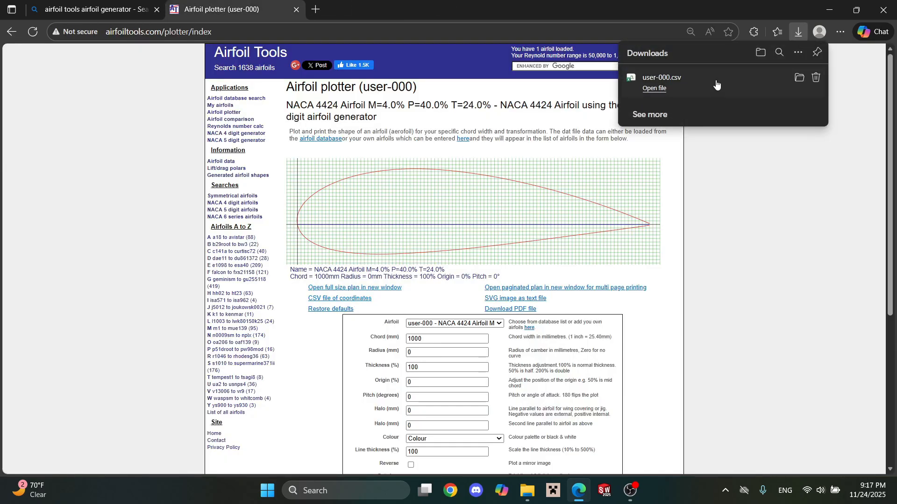
pyautogui.click(717, 84)
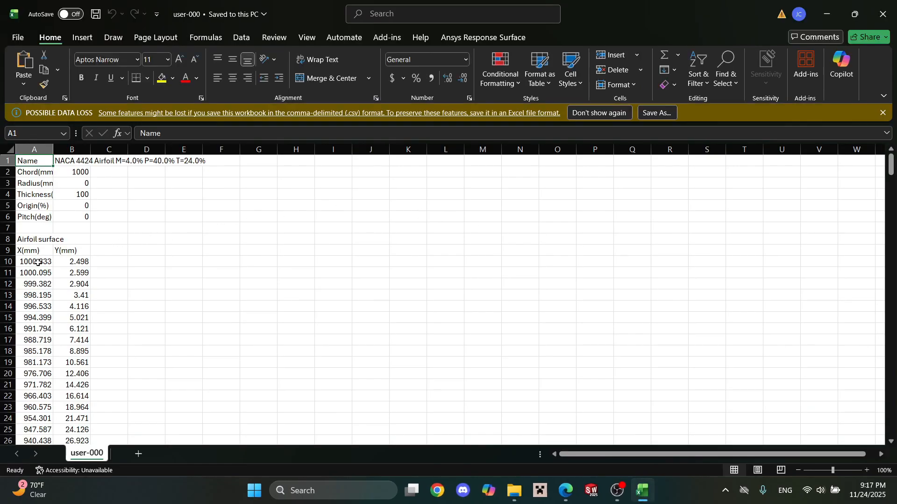
# Copy the airfoil surface coordinates in A10:B210 and paste them starting at cell G10.
pyautogui.moveTo(37, 262); pyautogui.dragTo(71, 421)
pyautogui.hotkey('ctrl', 'c')
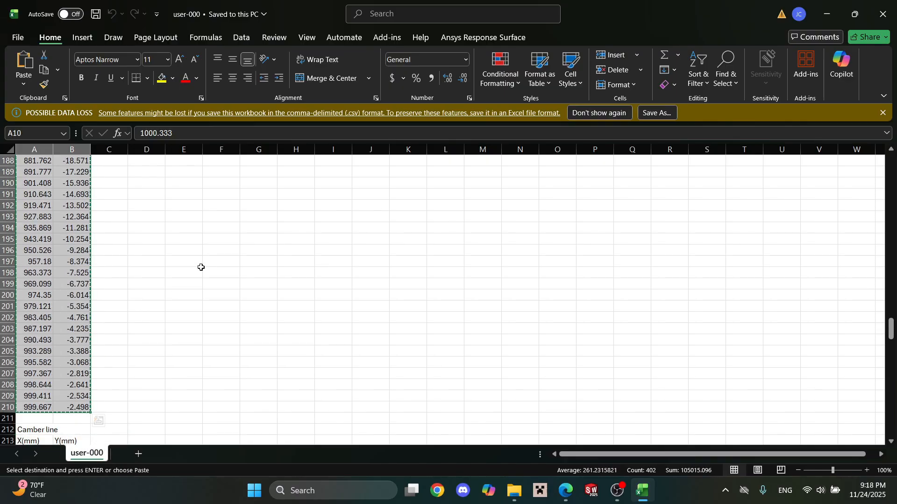
pyautogui.scroll(17, 301, 226)
pyautogui.scroll(20, 301, 226)
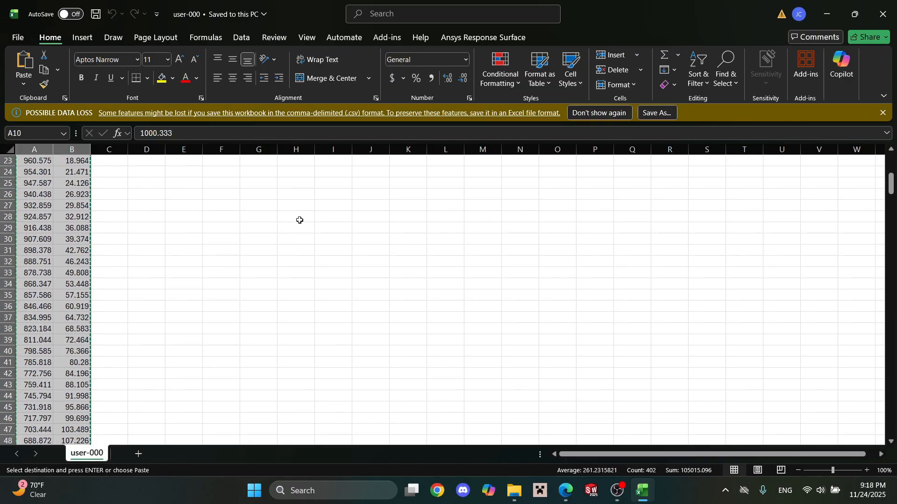
pyautogui.click(273, 262)
pyautogui.hotkey('ctrl', 'v')
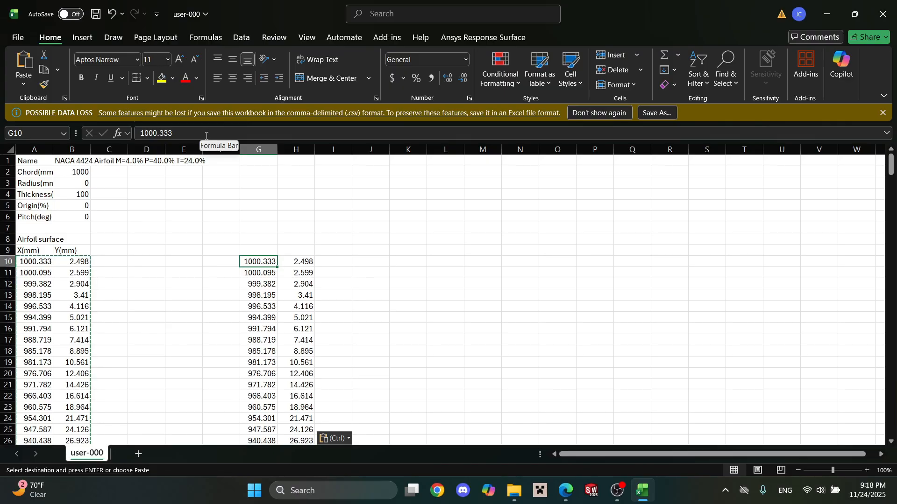
pyautogui.click(258, 275)
pyautogui.click(273, 258)
pyautogui.click(273, 273)
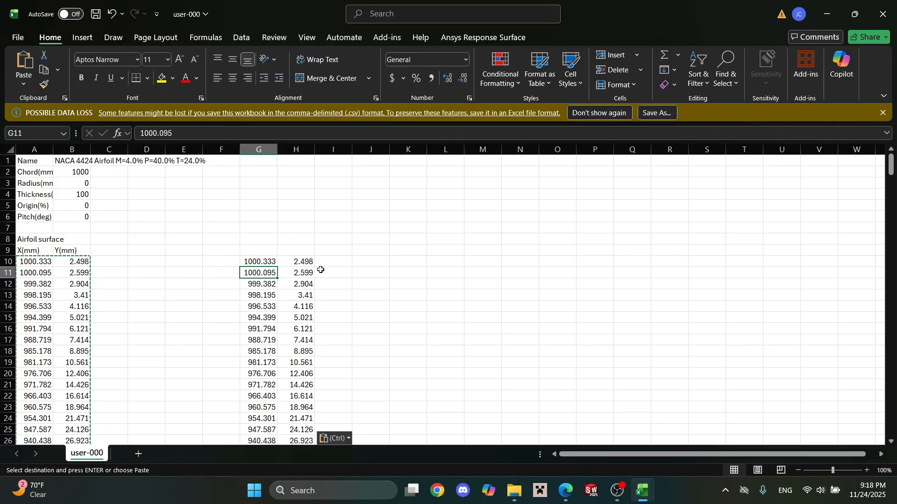
pyautogui.scroll(-20, 327, 268)
pyautogui.scroll(20, 332, 264)
pyautogui.click(265, 264)
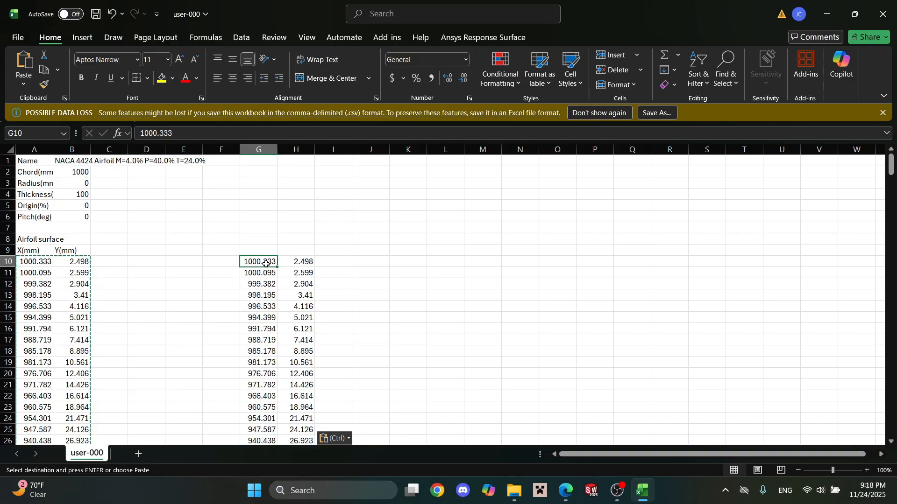
pyautogui.click(271, 275)
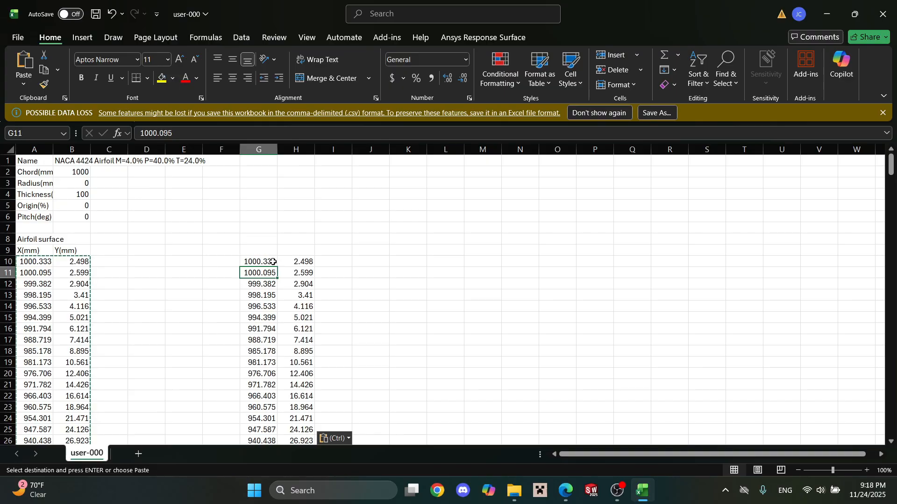
pyautogui.click(274, 262)
pyautogui.click(279, 280)
# Round the first copied X coordinate, in cell G10, to 1000.
pyautogui.click(260, 262)
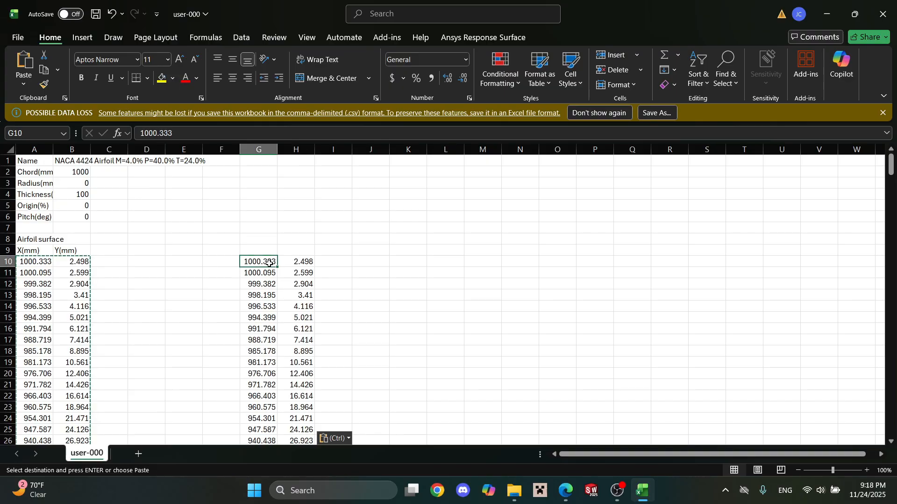
pyautogui.click(221, 134)
pyautogui.press('BackSpace')
pyautogui.press('BackSpace')
pyautogui.press('BackSpace')
pyautogui.press('BackSpace')
pyautogui.press('Return')
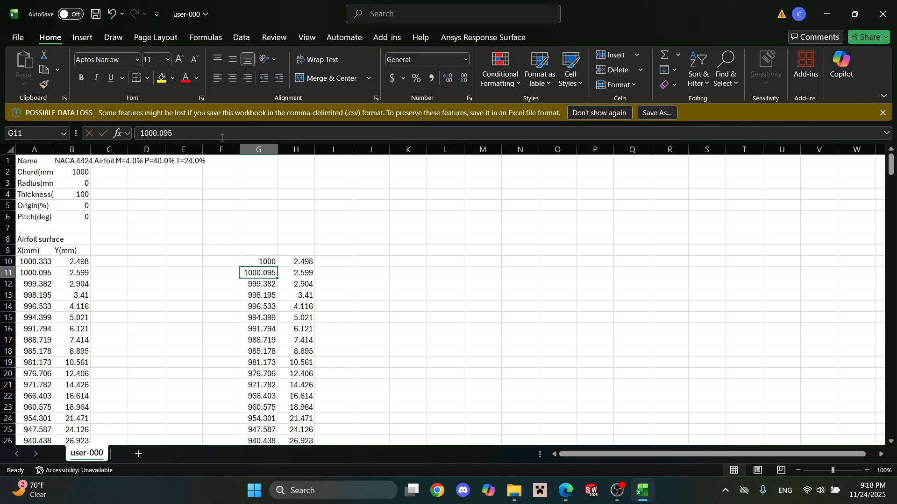
# Round the second copied X coordinate, in cell G11, to 1000.
pyautogui.click(175, 134)
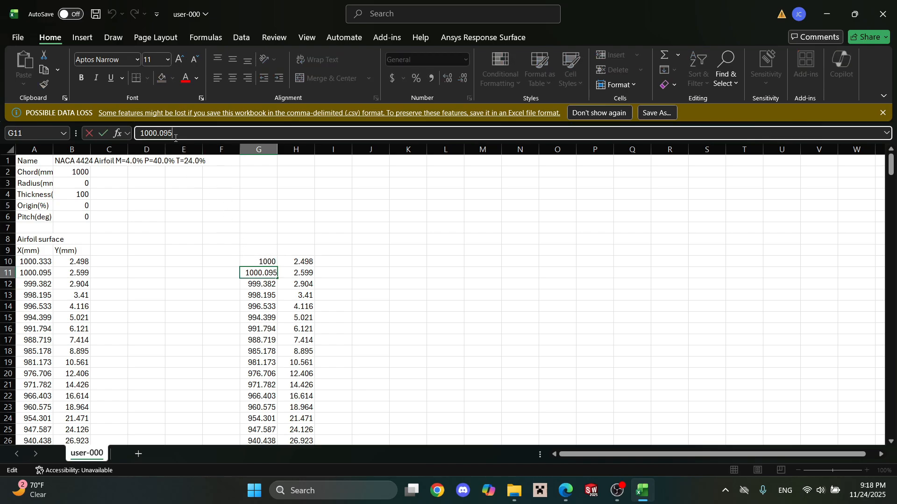
pyautogui.press('BackSpace')
pyautogui.press('BackSpace')
pyautogui.press('BackSpace')
pyautogui.press('BackSpace')
pyautogui.press('Return')
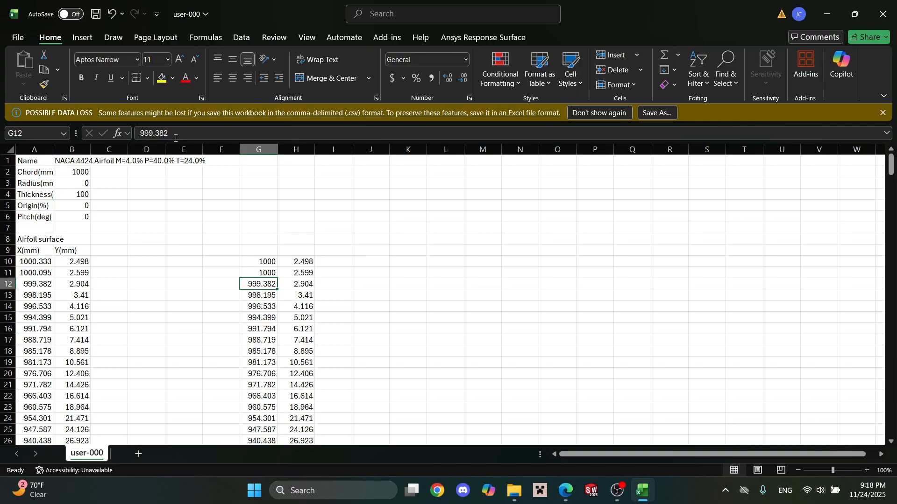
pyautogui.click(260, 263)
pyautogui.click(268, 280)
pyautogui.click(263, 273)
# Set the last copied X coordinate, in cell G210, to 1000.
pyautogui.scroll(-20, 378, 290)
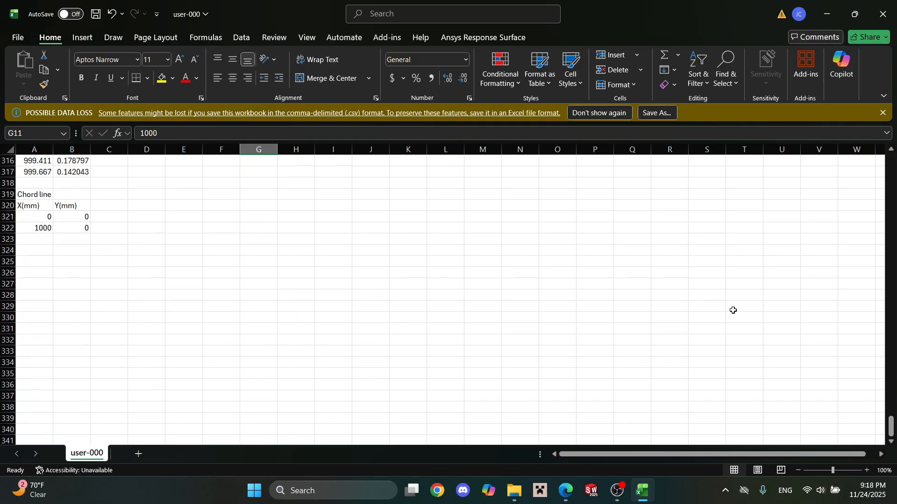
pyautogui.scroll(20, 728, 310)
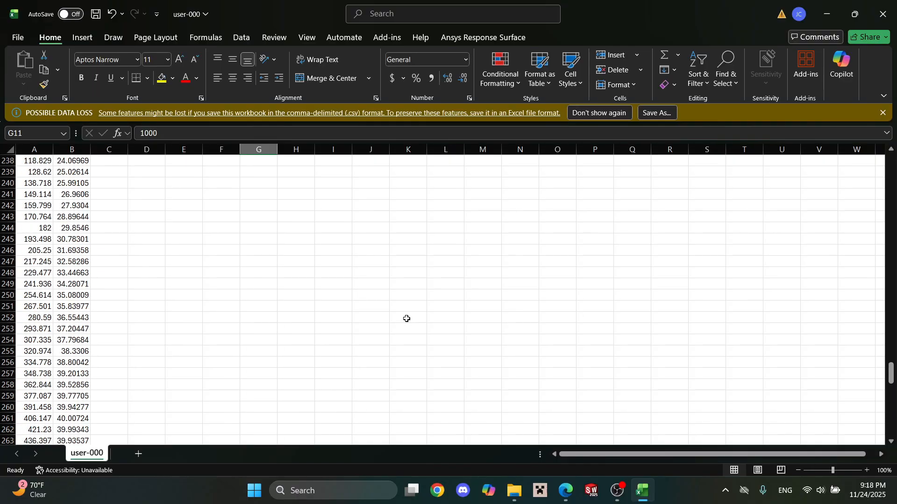
pyautogui.scroll(13, 402, 317)
pyautogui.click(262, 284)
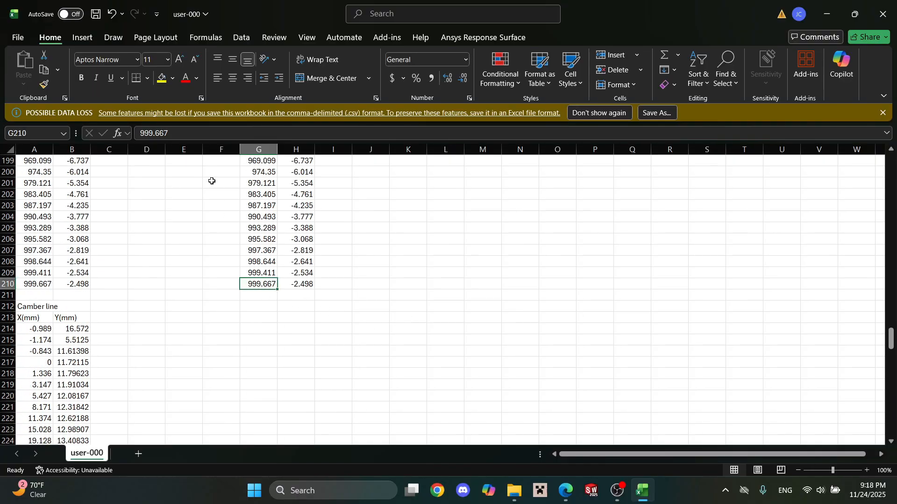
pyautogui.click(197, 133)
pyautogui.press('BackSpace')
pyautogui.press('BackSpace')
pyautogui.press('BackSpace')
pyautogui.press('BackSpace')
pyautogui.press('BackSpace')
pyautogui.press('BackSpace')
pyautogui.press('BackSpace')
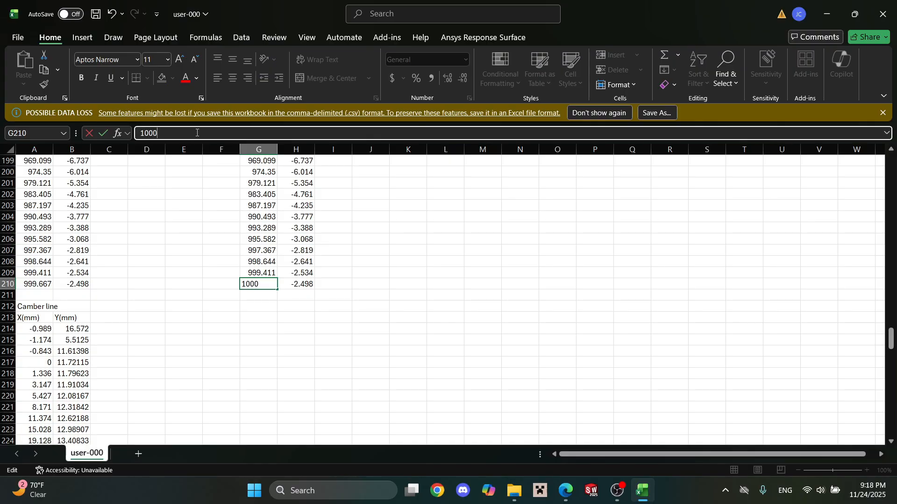
pyautogui.press('Return')
pyautogui.click(262, 283)
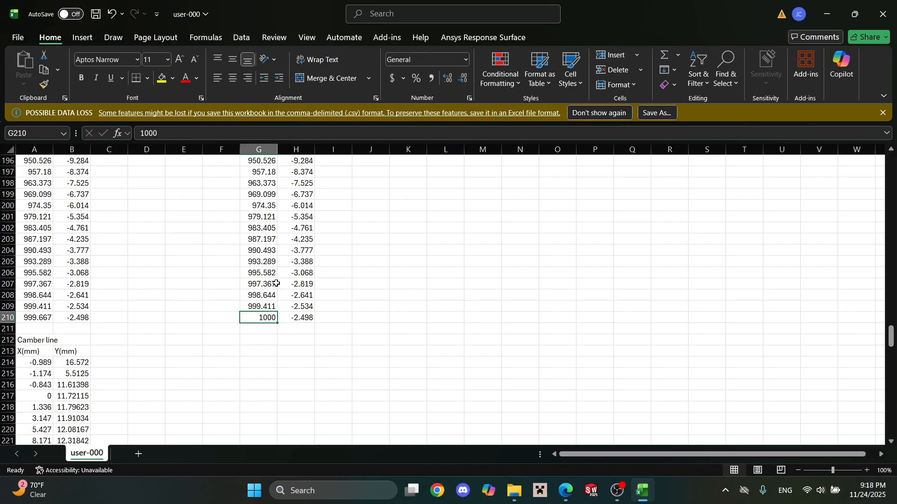
# Enter 1 in cell E10 and fill column E with 1 down to row 210, alongside every copied point.
pyautogui.scroll(20, 275, 276)
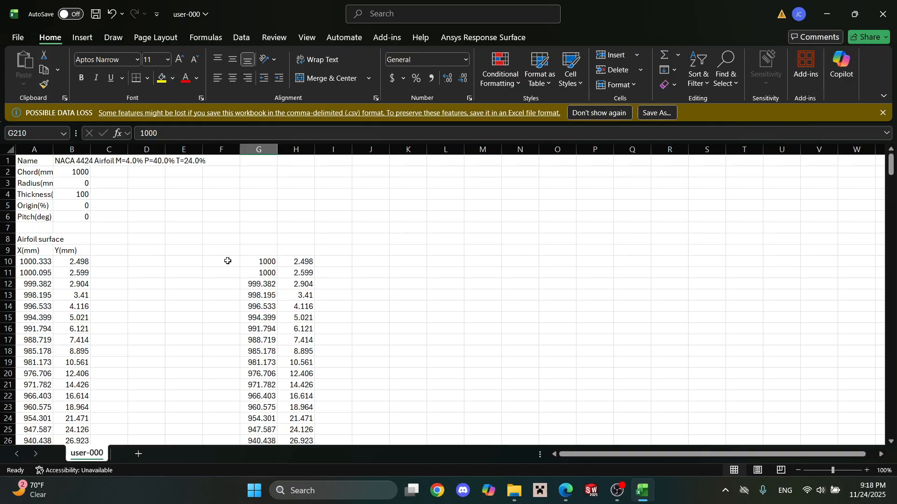
pyautogui.click(185, 261)
pyautogui.write('1')
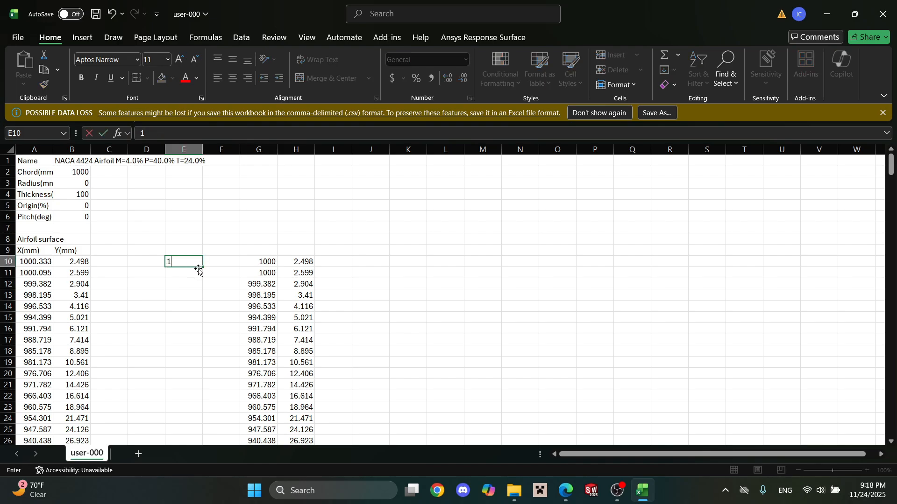
pyautogui.press('Return')
pyautogui.write('1')
pyautogui.press('Return')
pyautogui.press('Return')
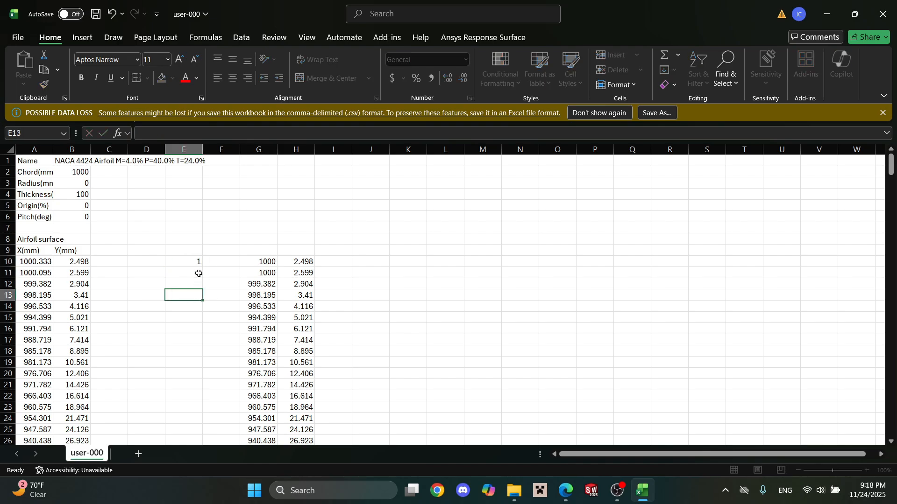
pyautogui.click(198, 265)
pyautogui.moveTo(198, 267); pyautogui.dragTo(178, 420)
# Number the copied points in column F, entering 1 and 2 from F10 and filling the series down to row 210.
pyautogui.scroll(20, 292, 255)
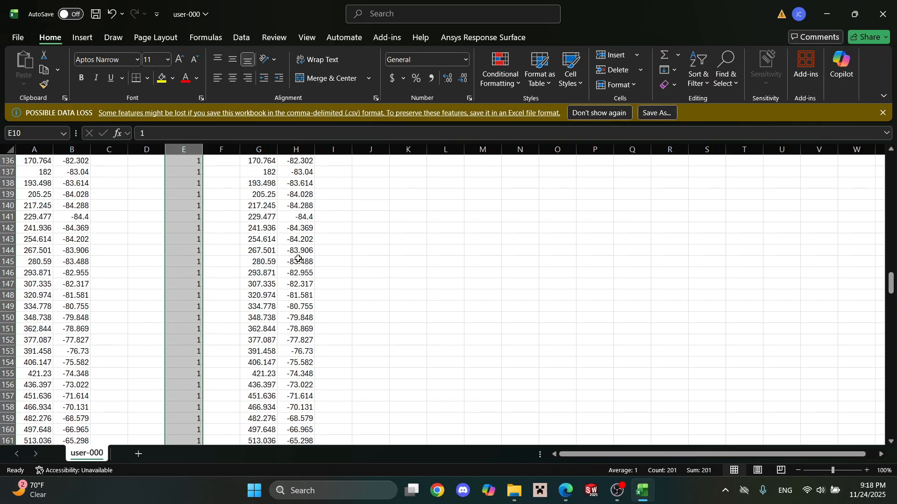
pyautogui.scroll(14, 286, 252)
pyautogui.click(228, 229)
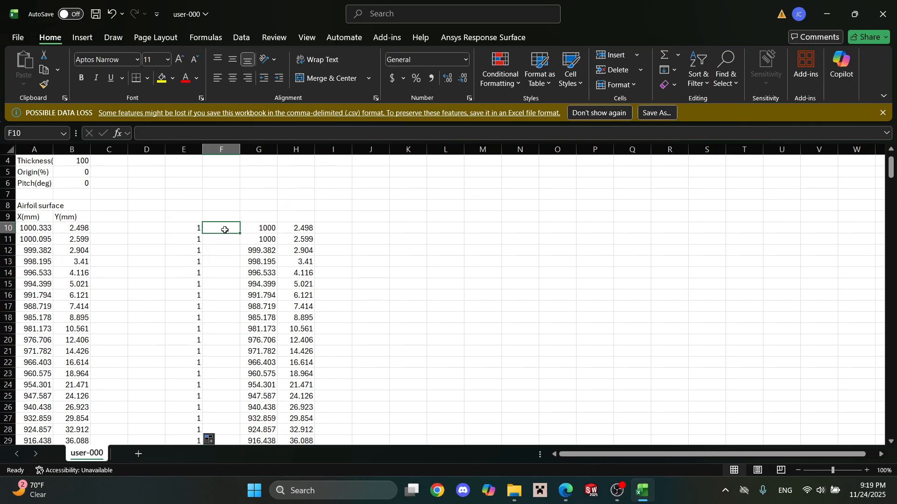
pyautogui.write('12')
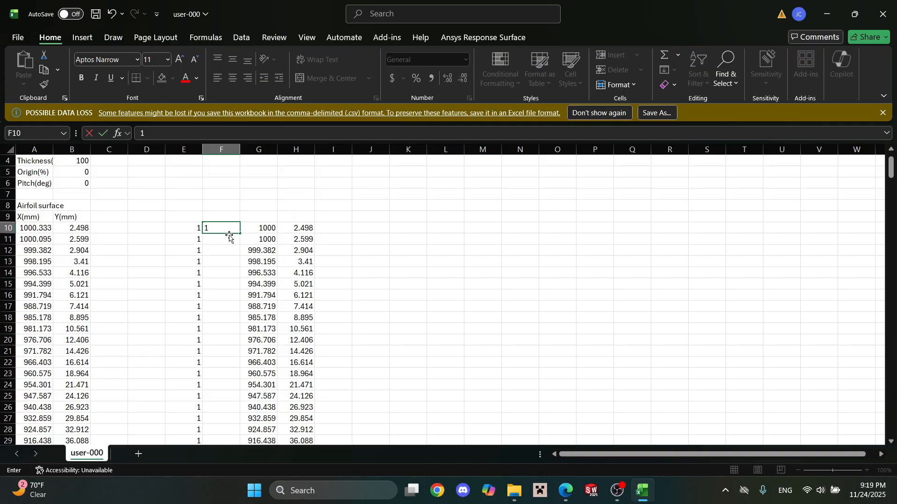
pyautogui.press('Return')
pyautogui.write('2')
pyautogui.click(430, 226)
pyautogui.click(237, 229)
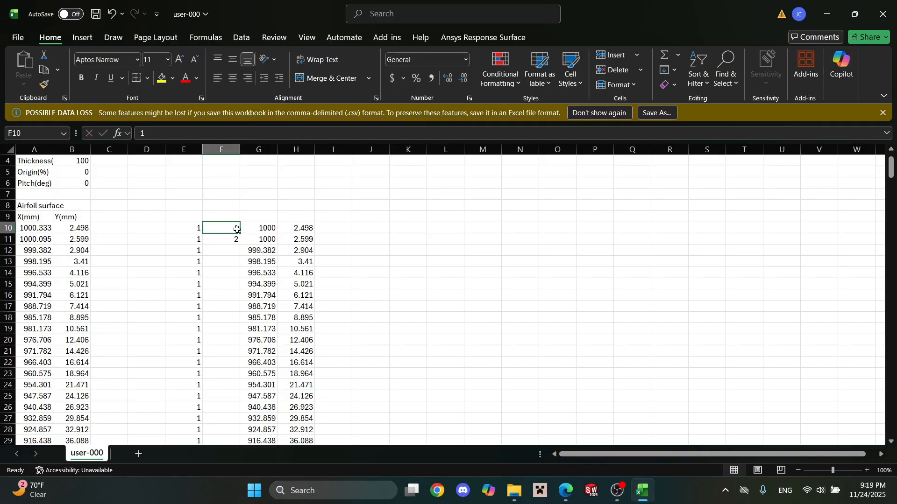
pyautogui.moveTo(237, 235); pyautogui.dragTo(231, 421)
pyautogui.click(535, 228)
pyautogui.click(343, 206)
pyautogui.scroll(20, 294, 310)
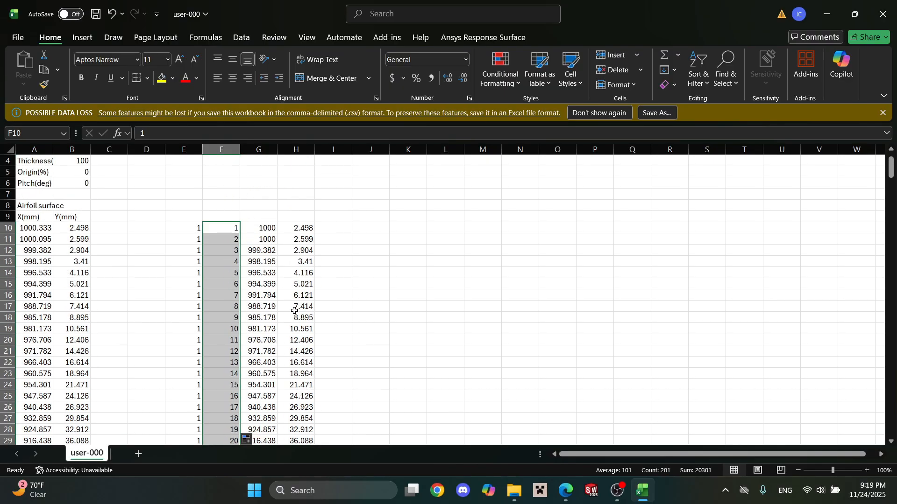
# Enter 0 in cell I10 as the Z coordinate and fill column I with 0 down to row 210.
pyautogui.click(255, 233)
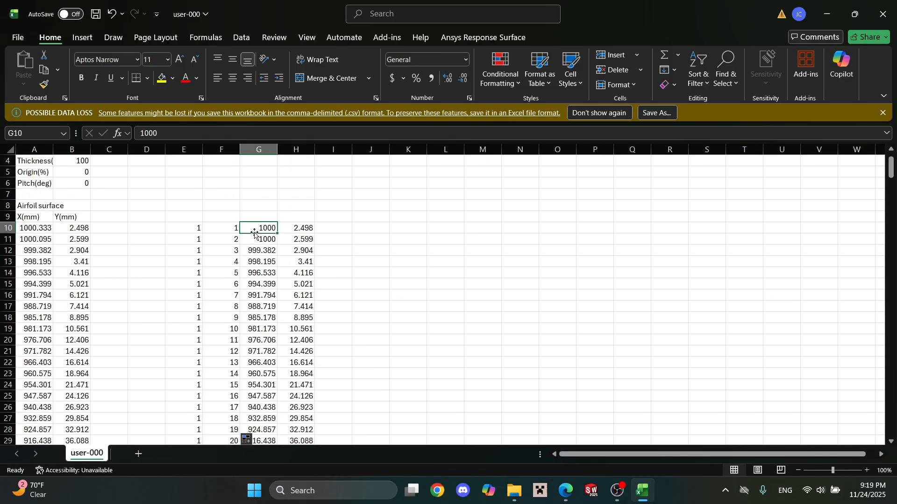
pyautogui.click(302, 228)
pyautogui.click(327, 229)
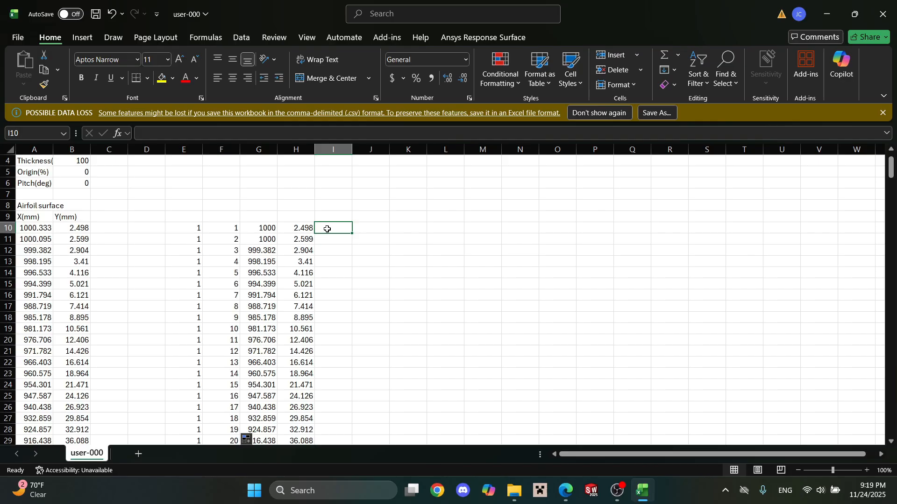
pyautogui.write('0')
pyautogui.click(327, 230)
pyautogui.moveTo(352, 238); pyautogui.dragTo(354, 423)
pyautogui.scroll(15, 367, 364)
pyautogui.scroll(16, 371, 345)
pyautogui.click(374, 326)
pyautogui.scroll(20, 369, 313)
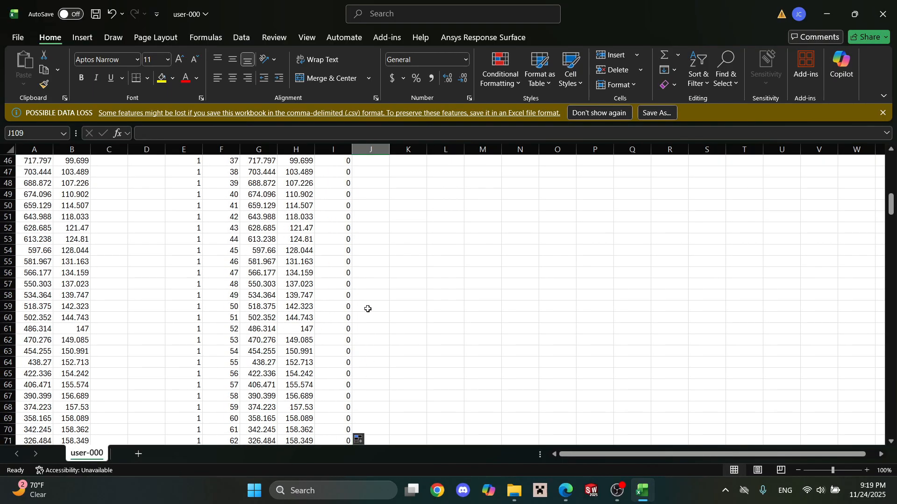
# Copy the point list in E10:I210 and paste it into a new blank document in Notepad.
pyautogui.moveTo(188, 260); pyautogui.dragTo(340, 418)
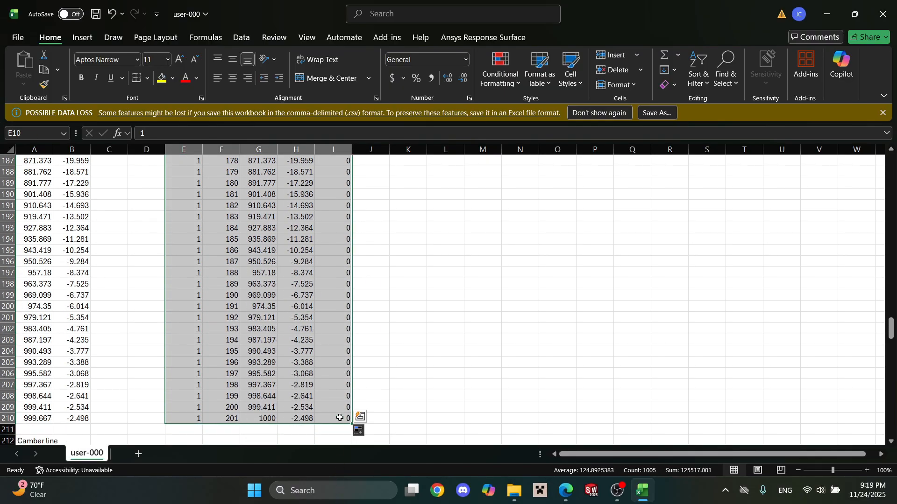
pyautogui.hotkey('ctrl', 'c')
pyautogui.click(344, 488)
pyautogui.write('notepad')
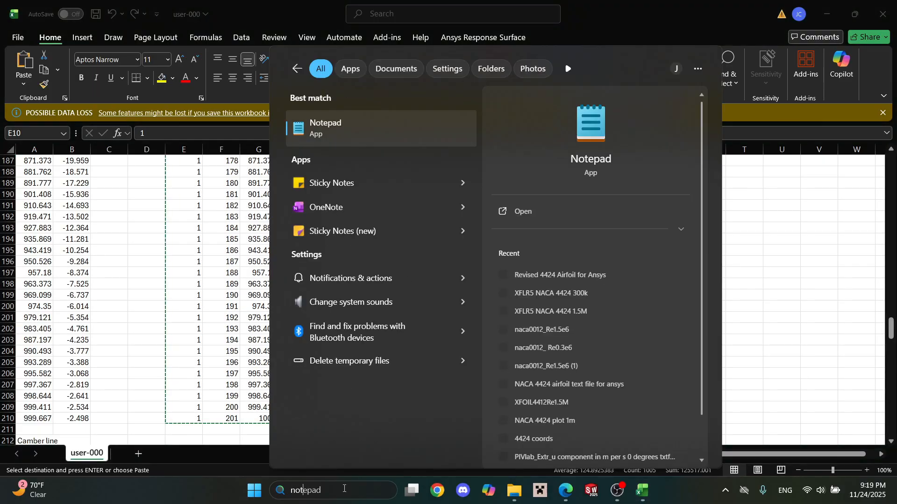
pyautogui.click(358, 125)
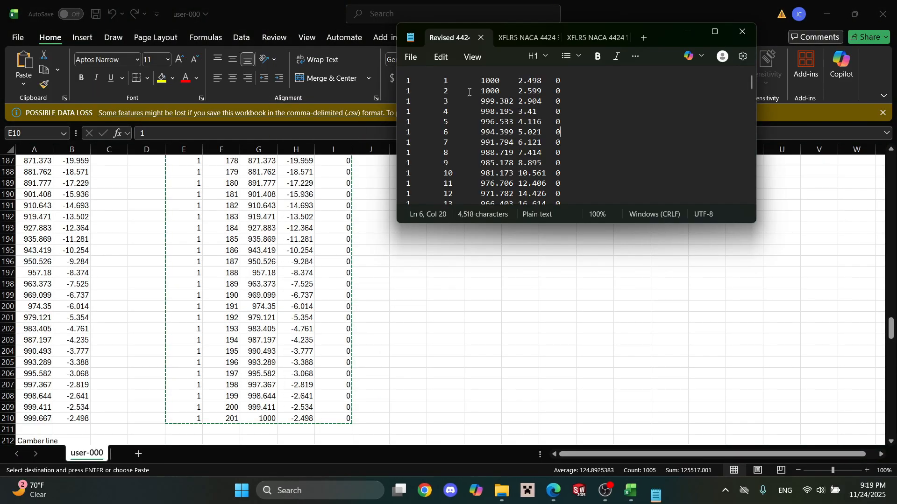
pyautogui.click(645, 40)
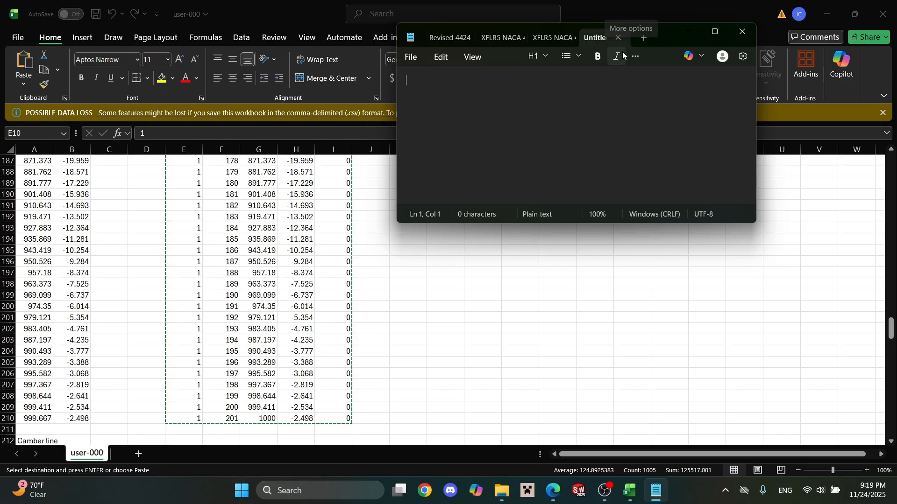
pyautogui.hotkey('ctrl', 'v')
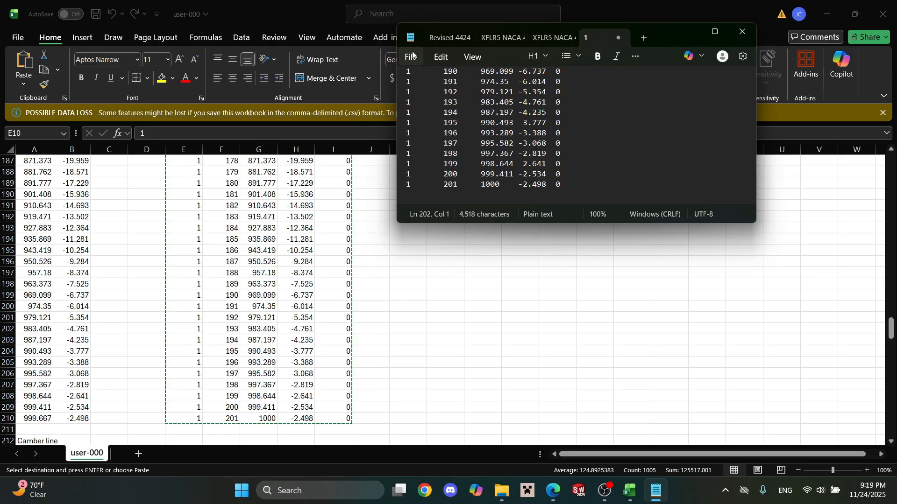
# Save the pasted point list as a text document named "ANSYS Fluent Video NACA 4424 coords" in Documents and minimize its window.
pyautogui.click(413, 55)
pyautogui.click(472, 190)
pyautogui.write('ANSY')
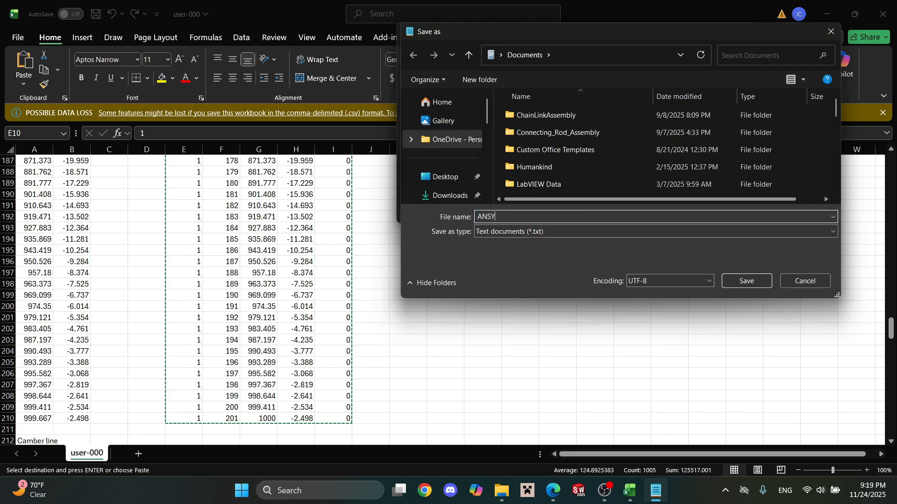
pyautogui.write('S f')
pyautogui.click(751, 280)
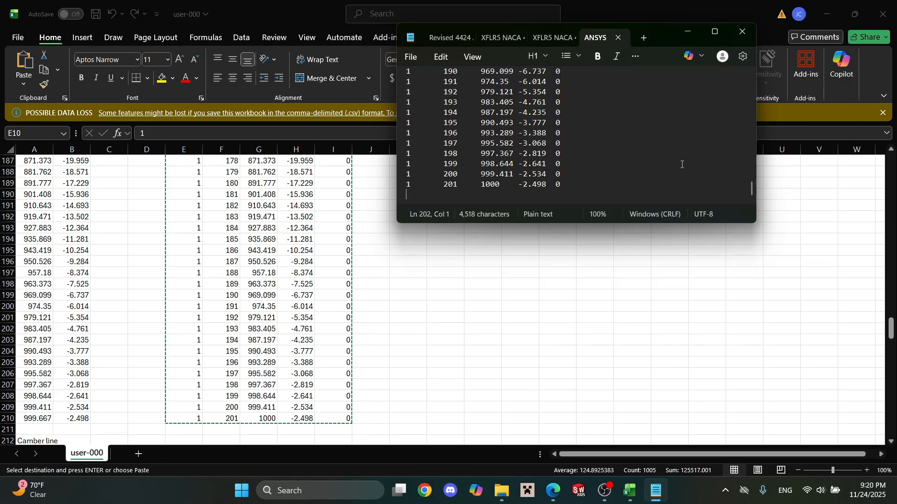
pyautogui.click(686, 31)
# Open Ansys Workbench and add a Fluid Flow (Fluent) analysis system to the project schematic.
pyautogui.click(583, 316)
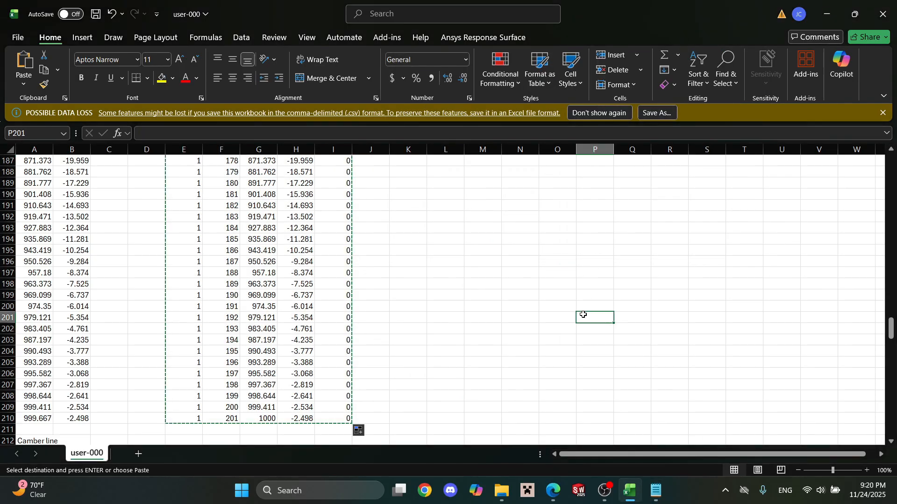
pyautogui.click(326, 490)
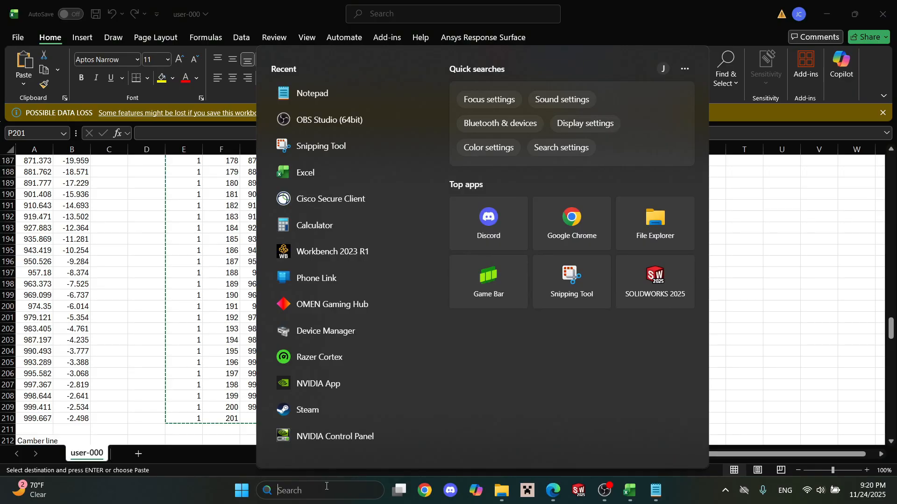
pyautogui.write('wor')
pyautogui.click(373, 129)
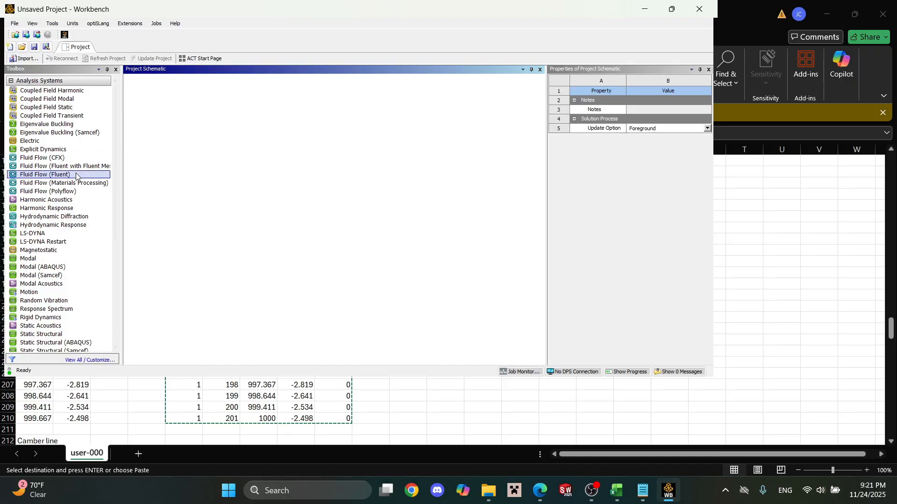
pyautogui.moveTo(76, 176); pyautogui.dragTo(190, 130)
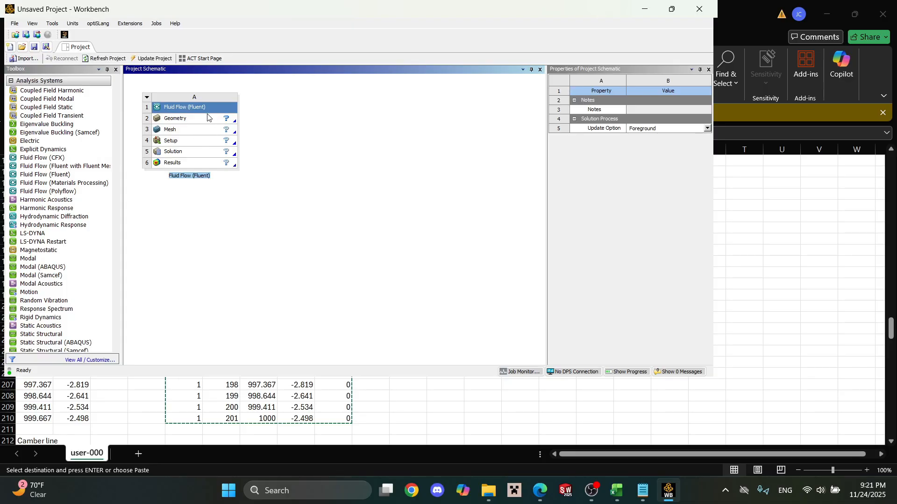
# Create a new DesignModeler geometry for the Fluid Flow (Fluent) system and set its length unit to millimetres.
pyautogui.click(210, 120)
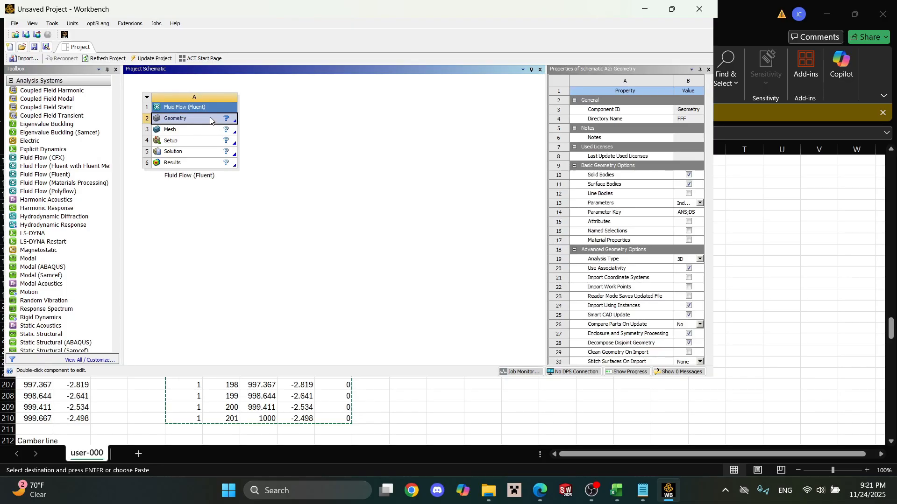
pyautogui.rightClick(210, 120)
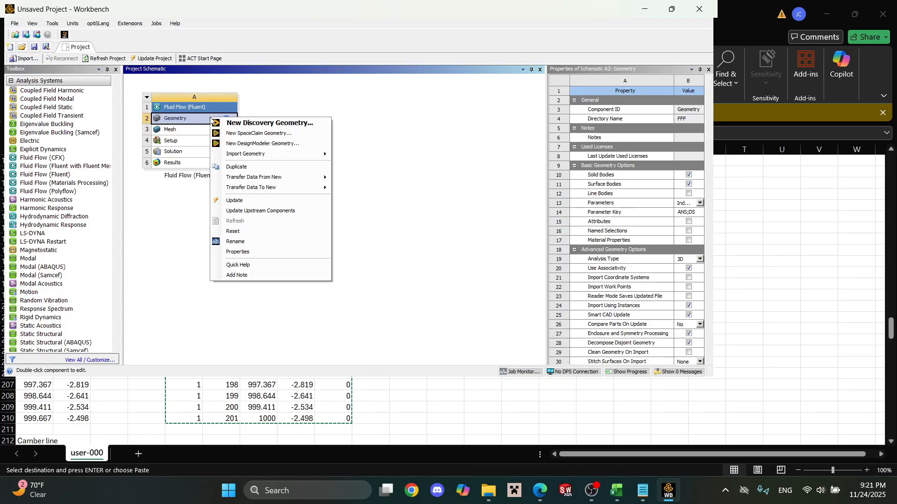
pyautogui.click(239, 143)
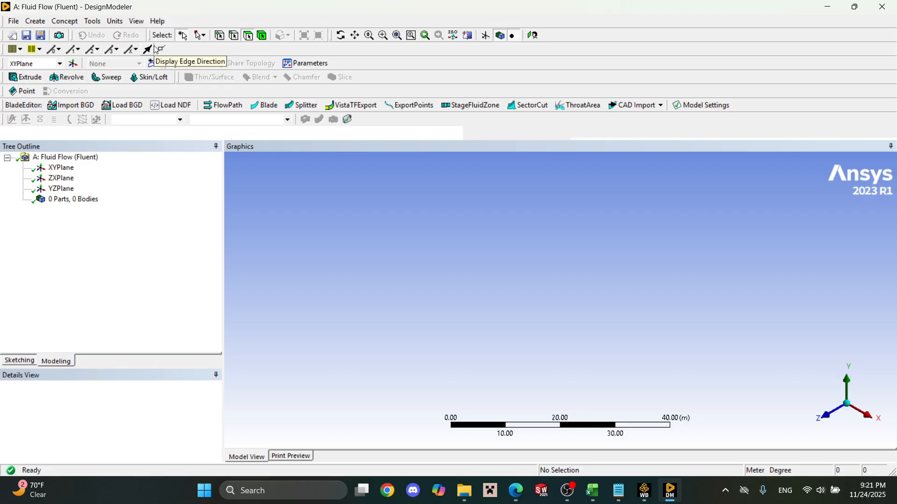
pyautogui.click(115, 21)
pyautogui.click(131, 59)
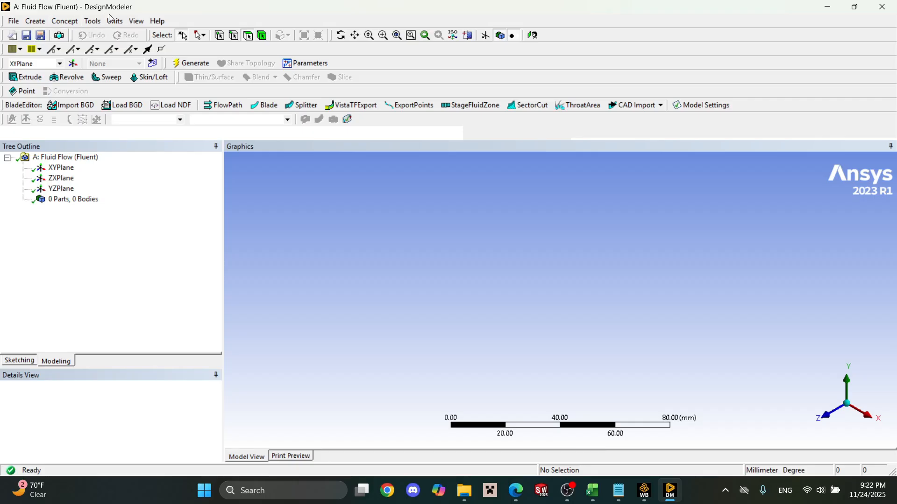
# Generate a 3D Curve on the XY plane from the coordinates file "ANSYS Fluent Video NACA 4424 coords".
pyautogui.click(75, 22)
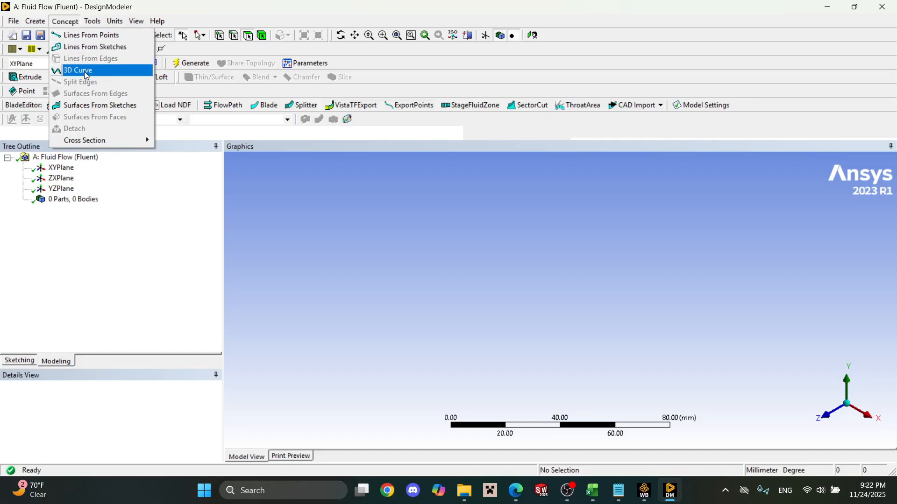
pyautogui.moveTo(38, 23)
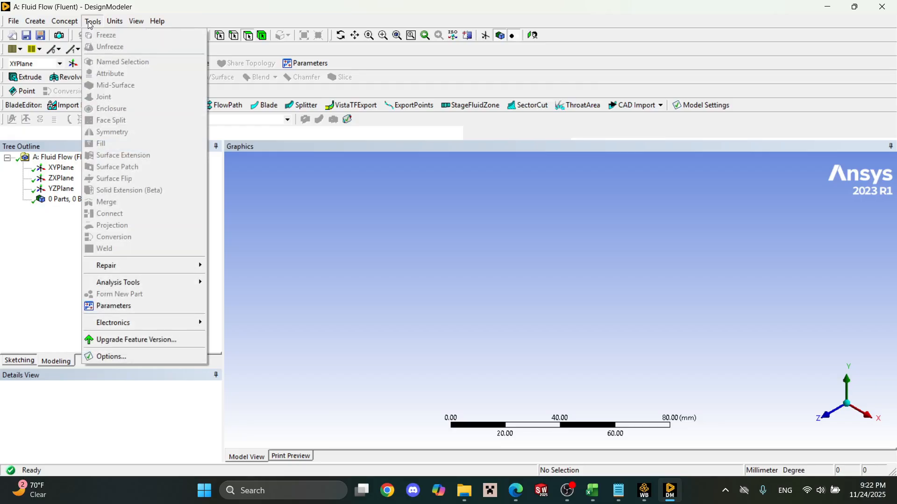
pyautogui.moveTo(74, 27)
pyautogui.click(77, 71)
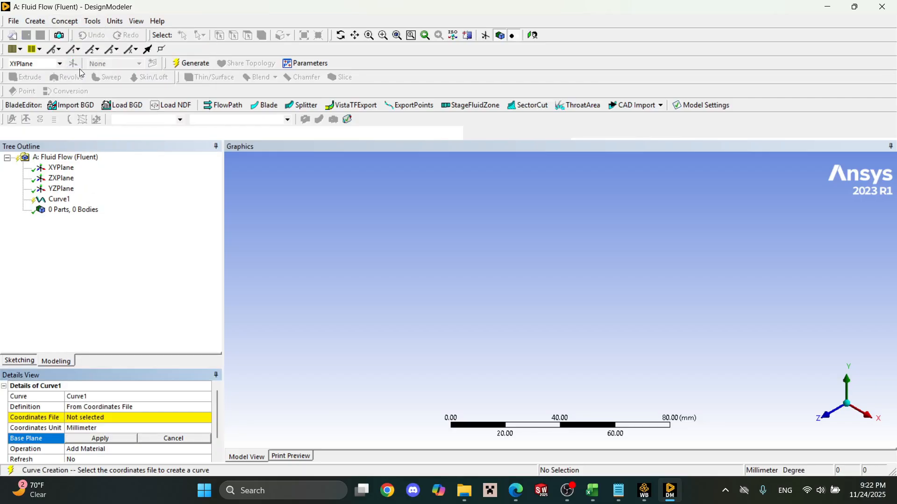
pyautogui.click(112, 416)
pyautogui.click(206, 420)
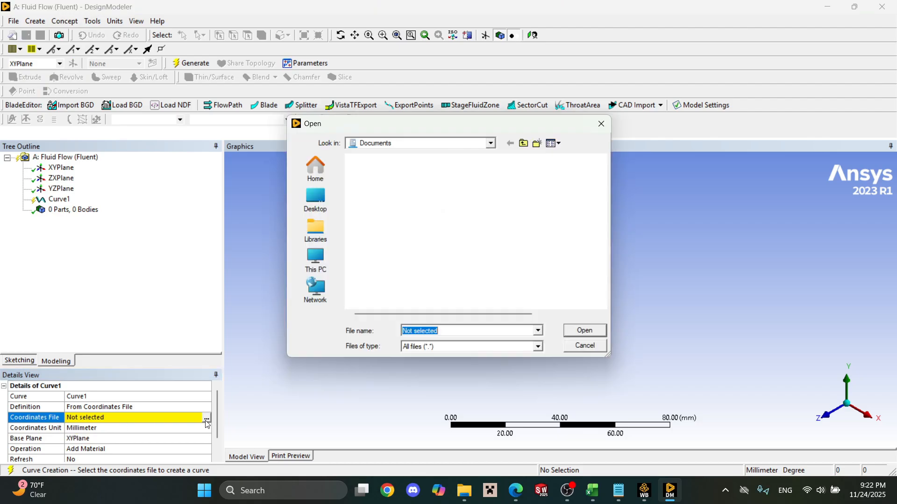
pyautogui.scroll(-5, 400, 243)
pyautogui.scroll(-10, 399, 243)
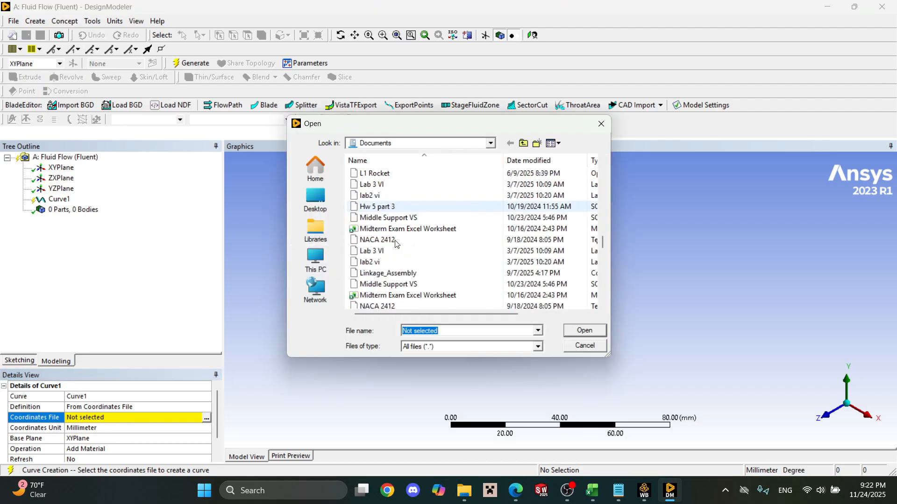
pyautogui.click(316, 200)
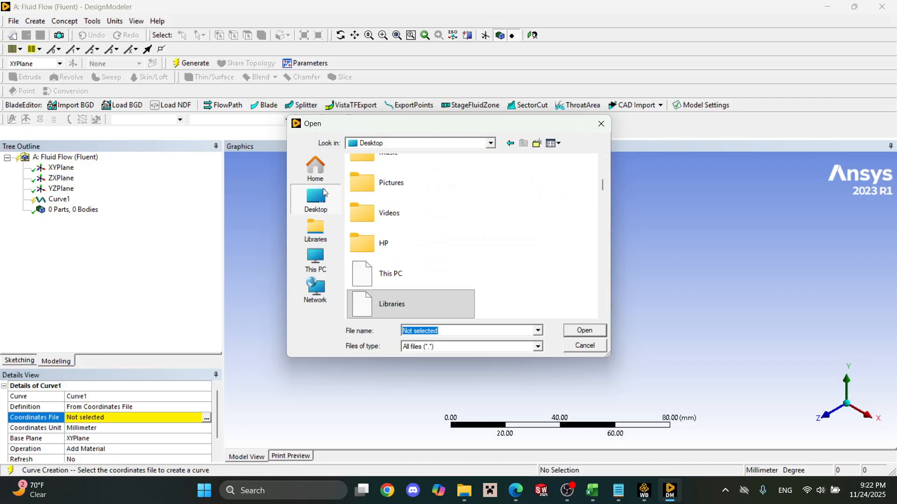
pyautogui.click(321, 177)
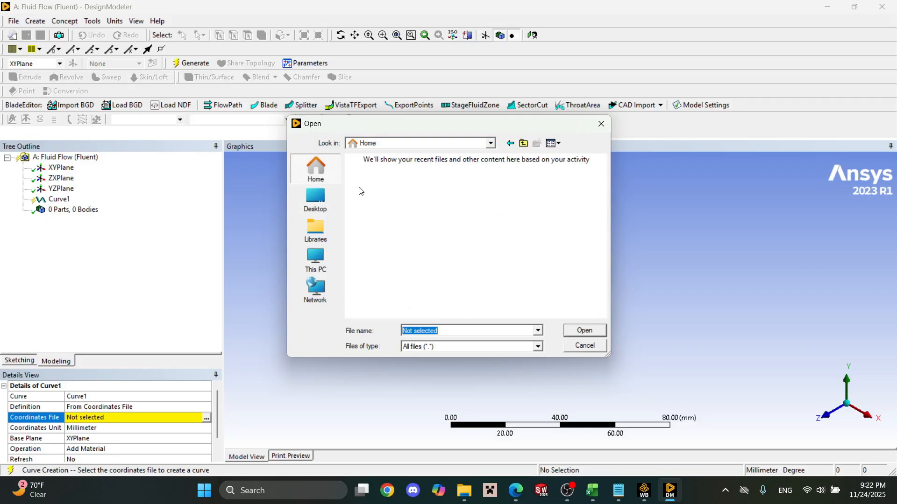
pyautogui.scroll(-5, 436, 233)
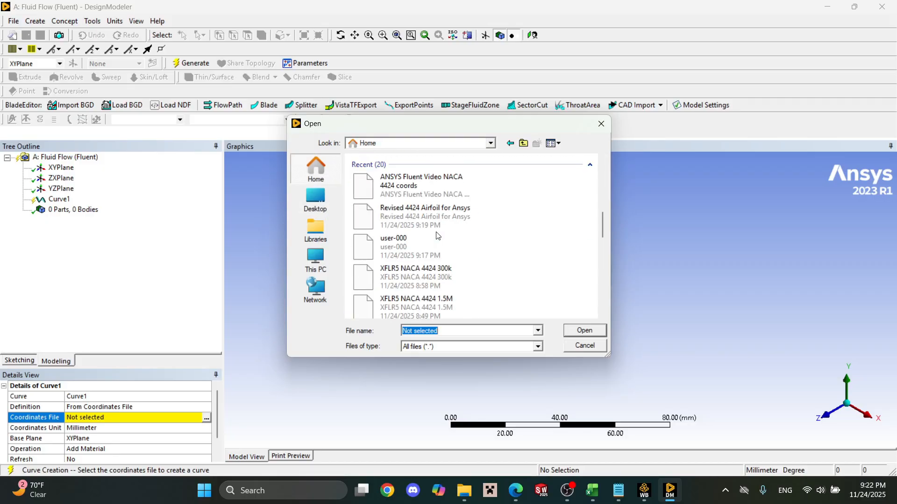
pyautogui.doubleClick(427, 187)
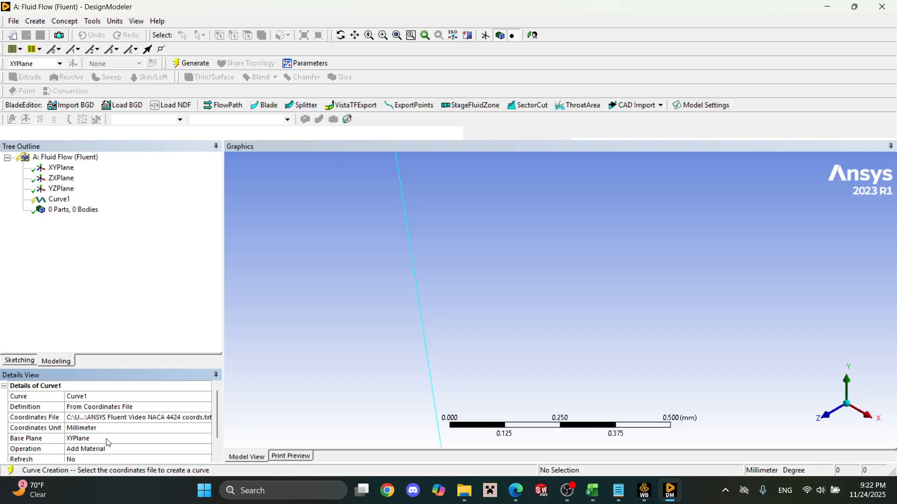
pyautogui.scroll(-1, 108, 441)
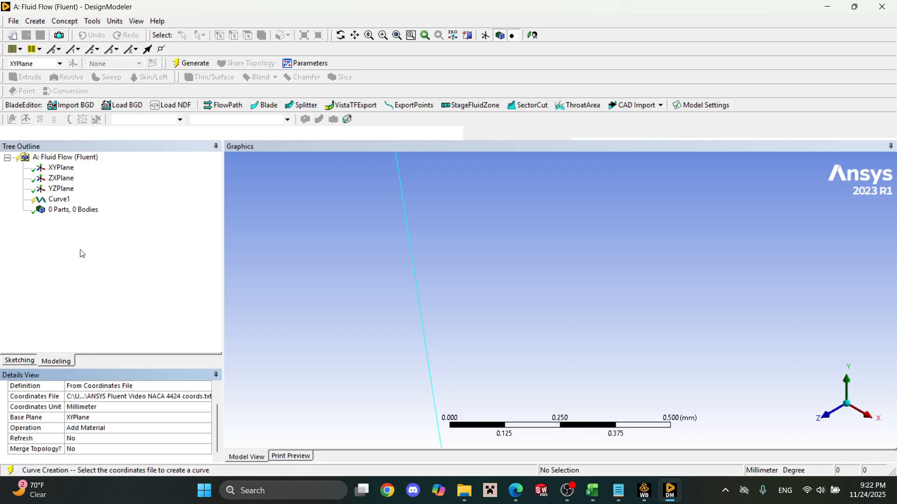
pyautogui.click(192, 63)
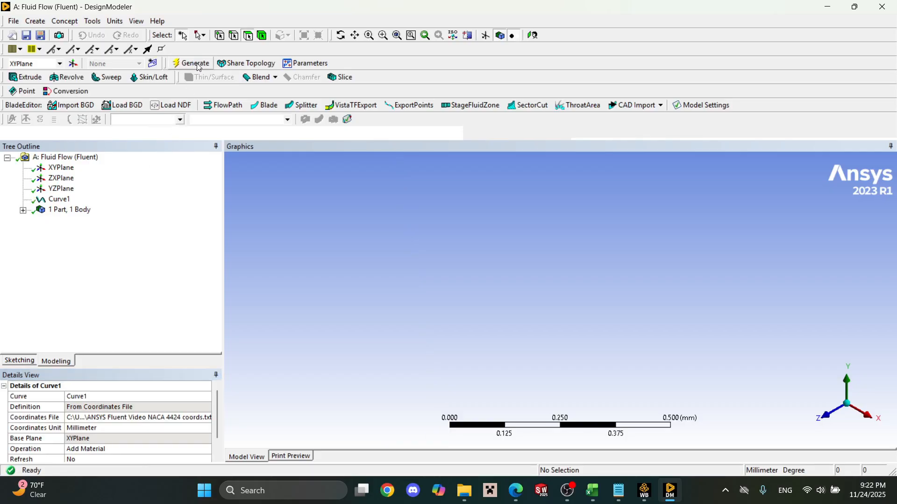
# Examine the generated airfoil curve face-on along the Z axis, looking closely at its trailing edge.
pyautogui.click(826, 417)
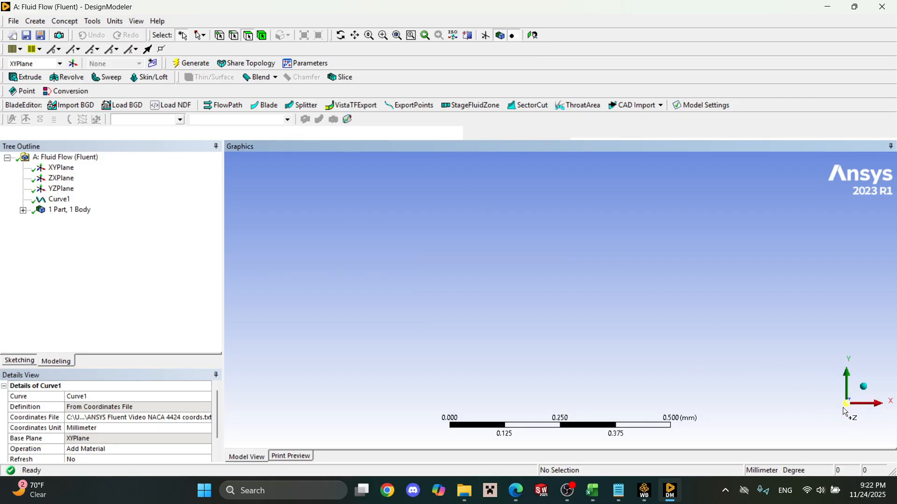
pyautogui.scroll(-10, 701, 344)
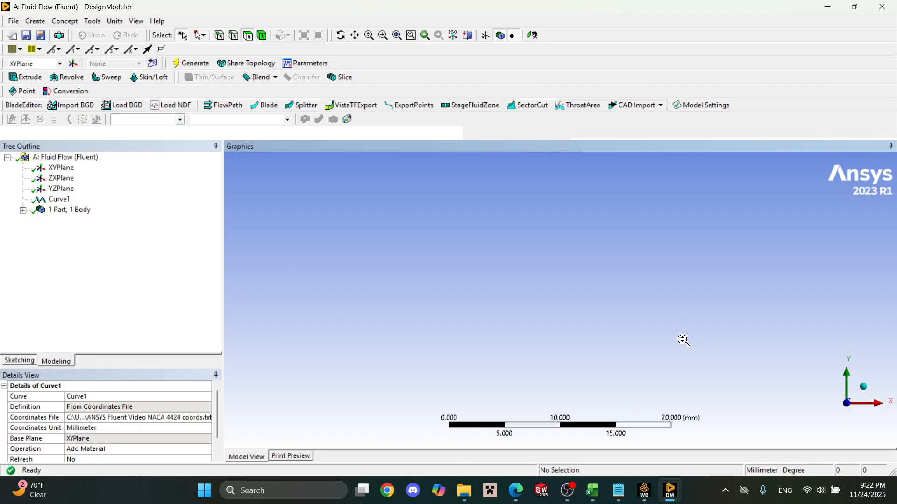
pyautogui.scroll(-10, 682, 339)
pyautogui.scroll(3, 566, 299)
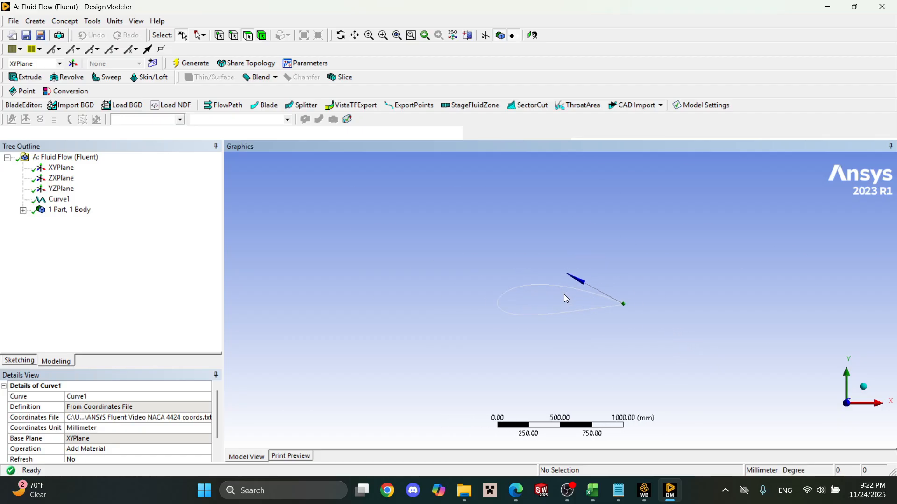
pyautogui.scroll(2, 566, 299)
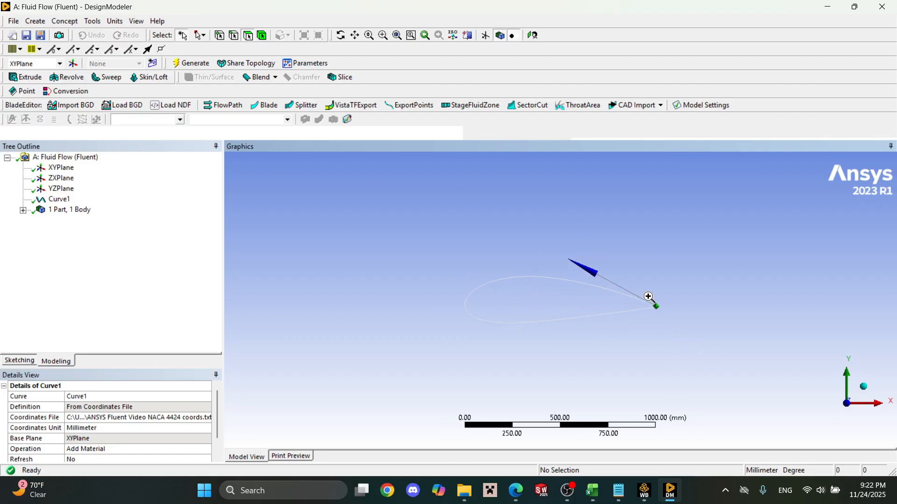
pyautogui.moveTo(648, 297); pyautogui.dragTo(675, 340)
pyautogui.moveTo(484, 220); pyautogui.dragTo(551, 312)
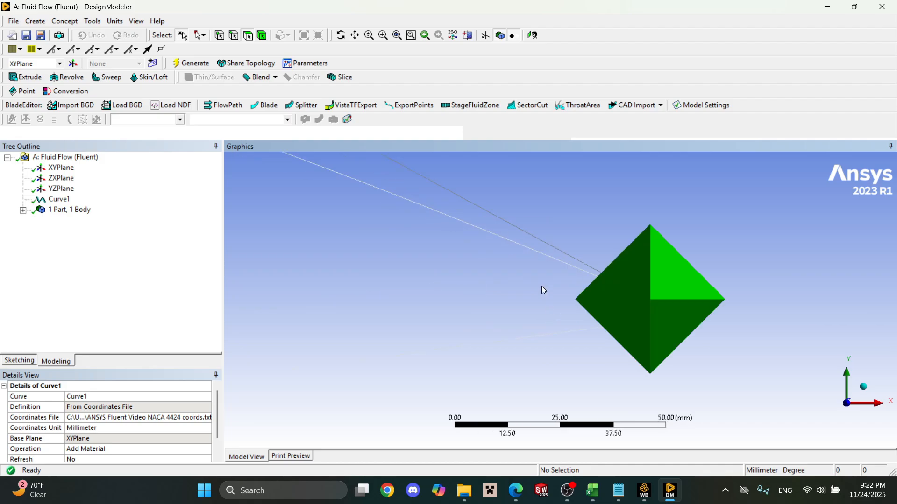
pyautogui.moveTo(600, 243); pyautogui.dragTo(648, 342)
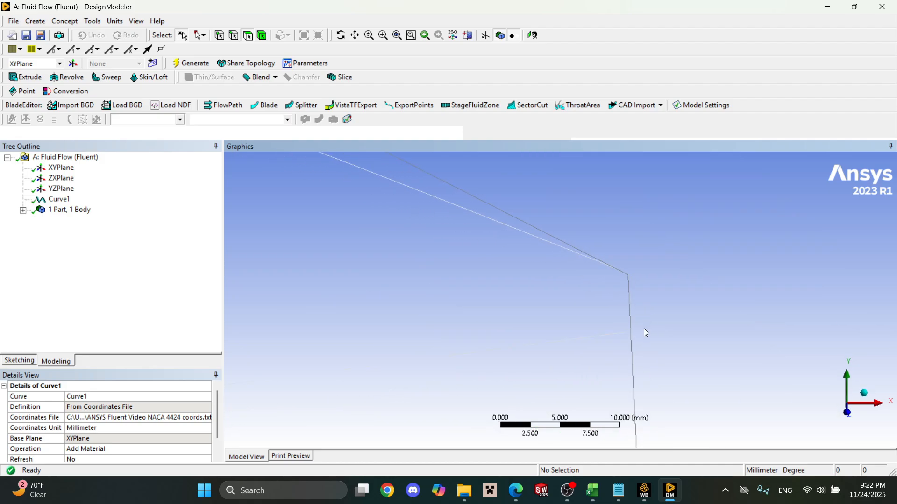
# Define a line from points joining the upper and lower open endpoints at the airfoil's trailing edge.
pyautogui.scroll(-3, 637, 307)
pyautogui.scroll(4, 626, 304)
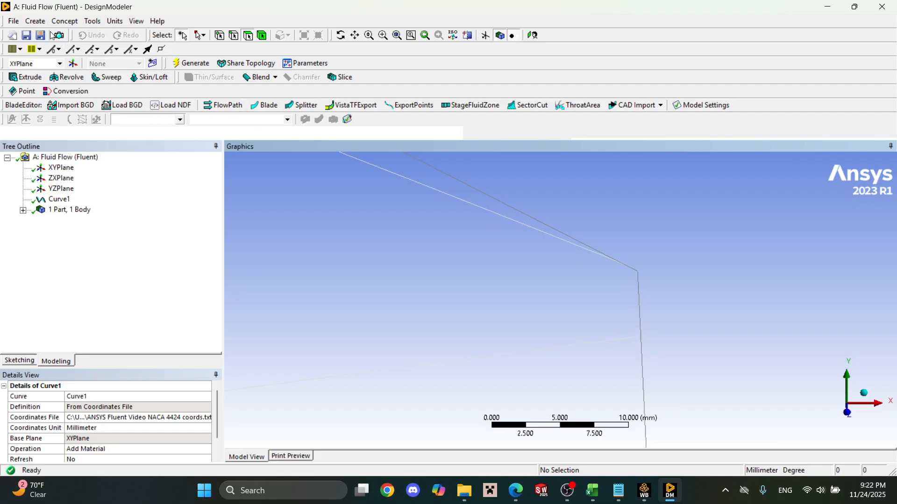
pyautogui.click(35, 21)
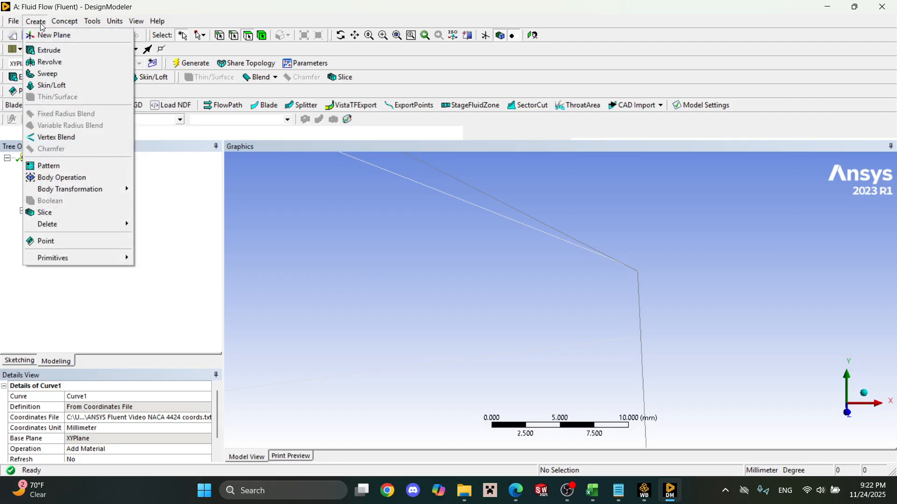
pyautogui.moveTo(63, 24)
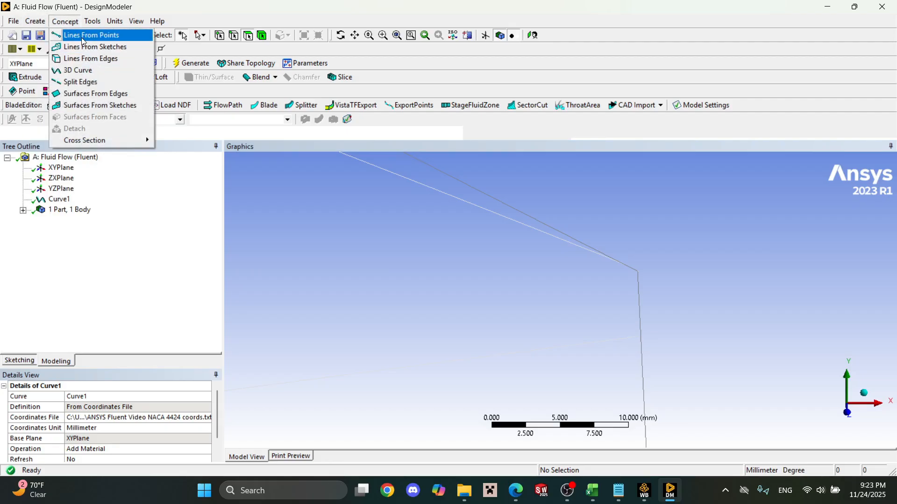
pyautogui.click(86, 35)
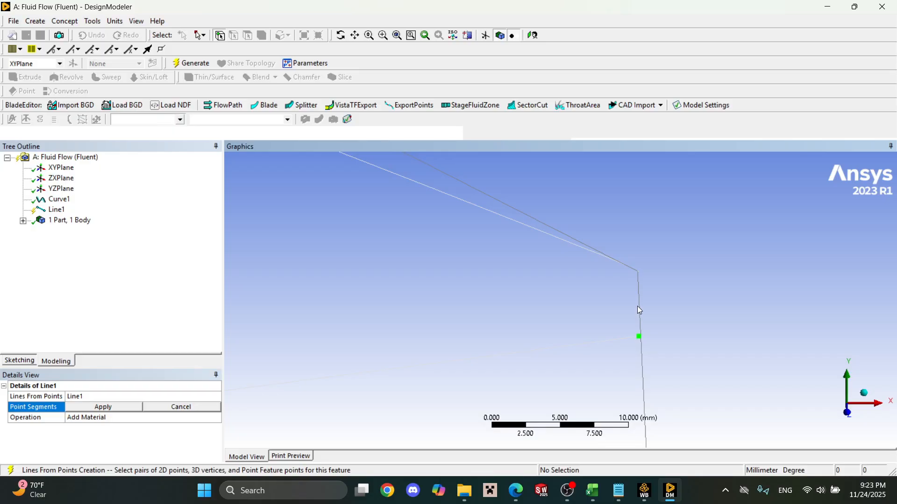
pyautogui.click(638, 272)
pyautogui.click(639, 337)
pyautogui.click(124, 406)
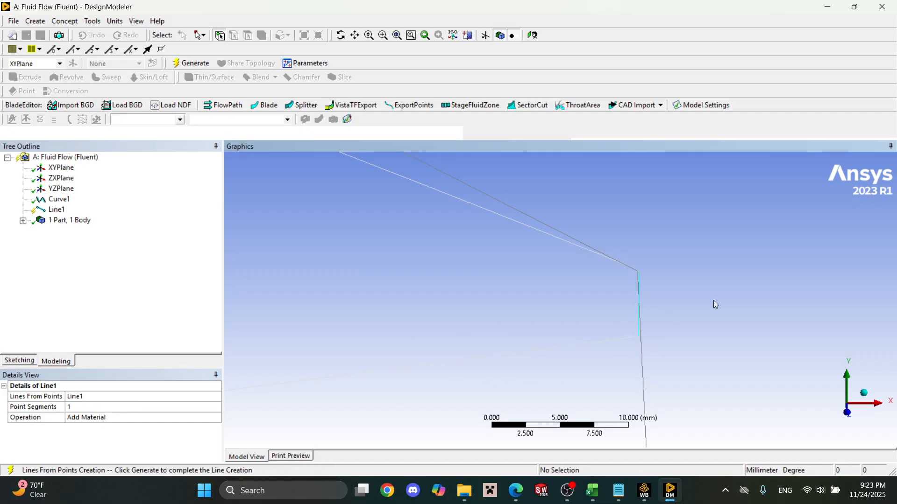
# Generate the line that closes the airfoil's trailing edge.
pyautogui.scroll(-3, 647, 269)
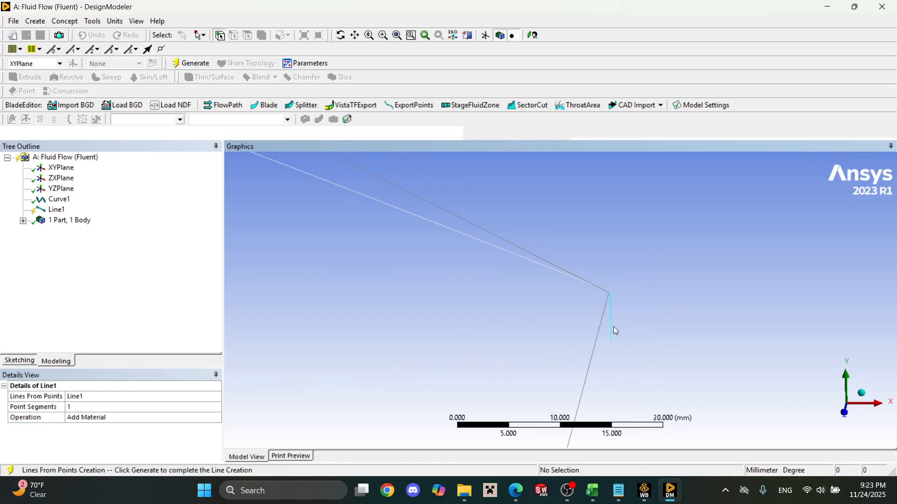
pyautogui.scroll(-8, 612, 316)
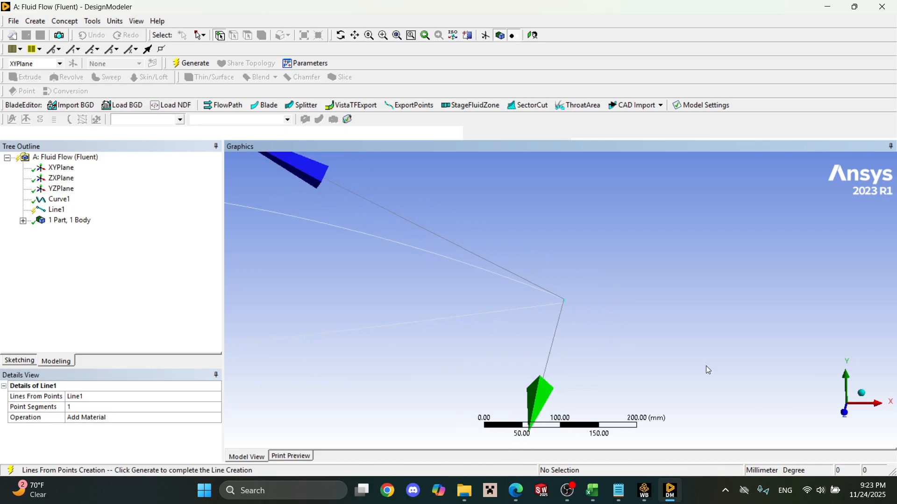
pyautogui.scroll(3, 604, 344)
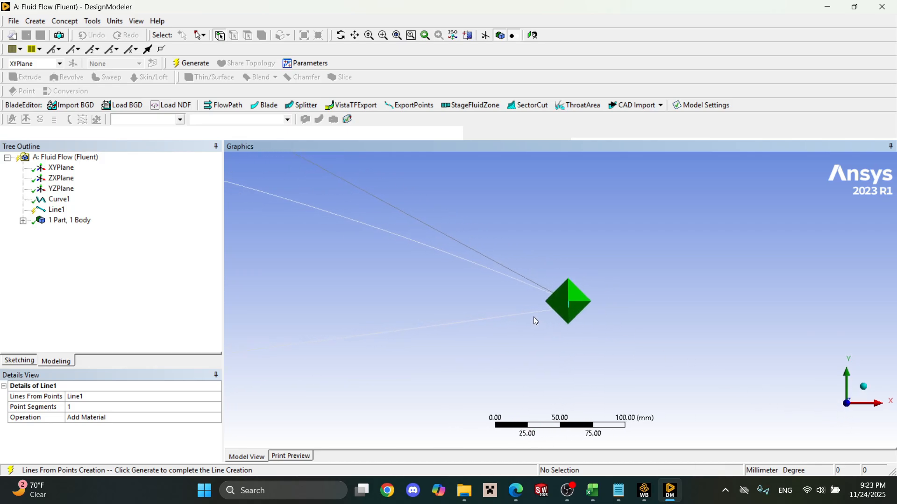
pyautogui.scroll(-8, 500, 301)
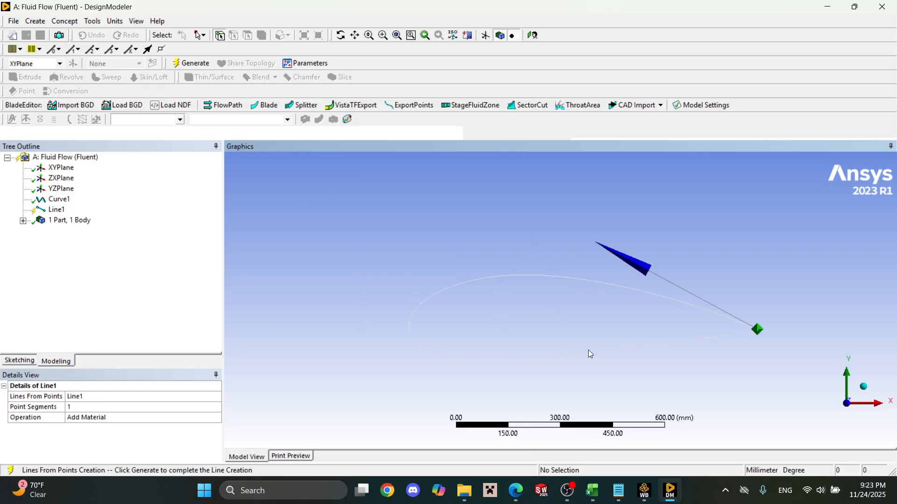
pyautogui.scroll(3, 643, 354)
pyautogui.scroll(-4, 642, 354)
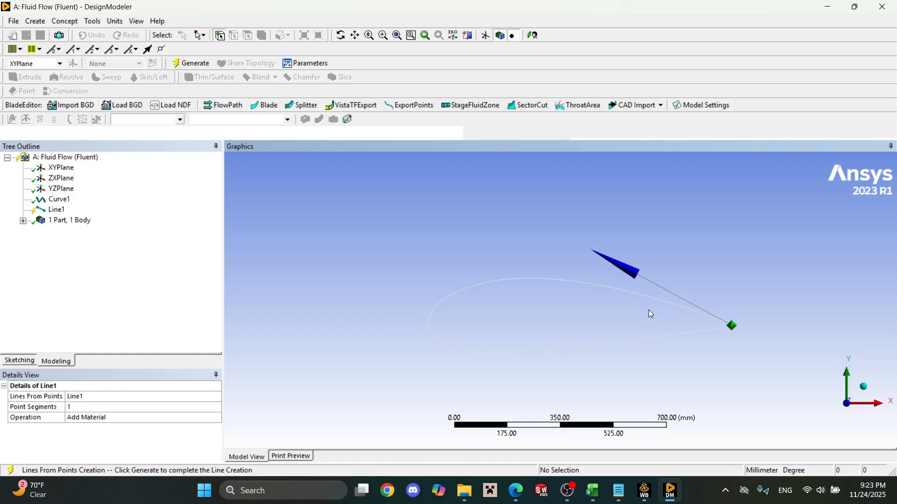
pyautogui.click(64, 21)
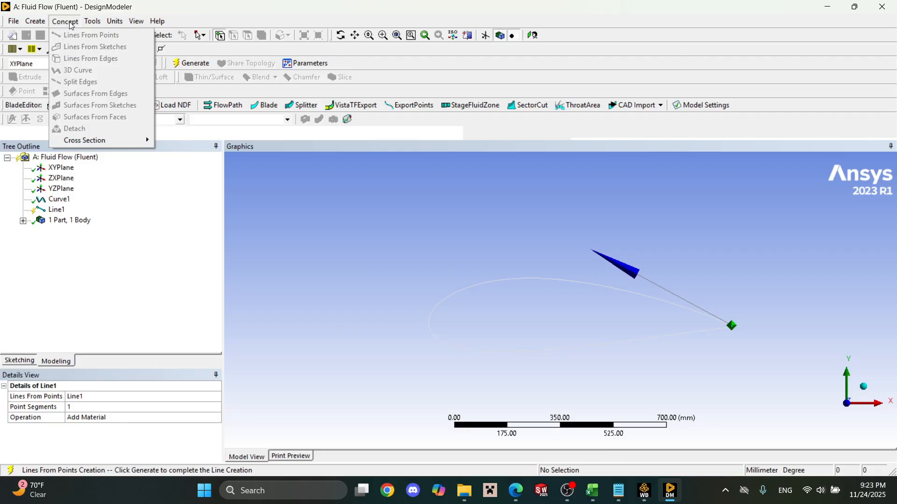
pyautogui.click(57, 210)
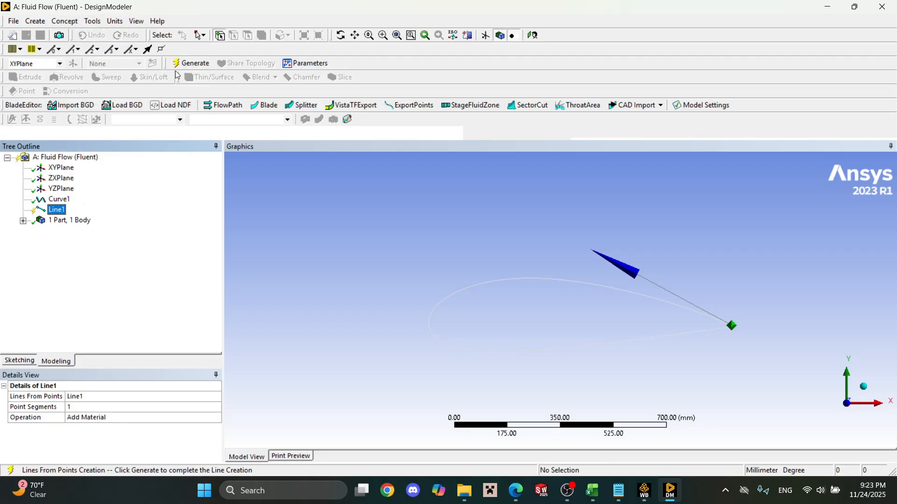
pyautogui.click(187, 63)
# Set up a surface from edges using the airfoil curve and the short trailing-edge line as its boundary.
pyautogui.click(92, 22)
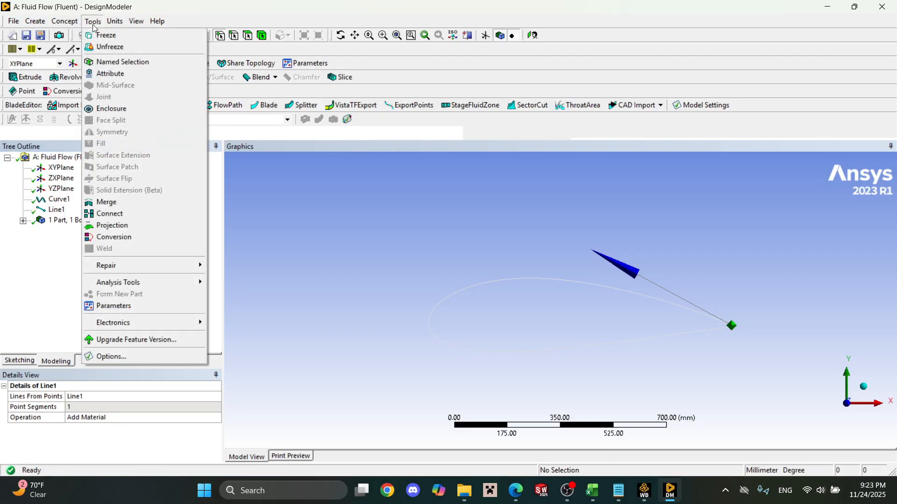
pyautogui.moveTo(75, 22)
pyautogui.click(94, 97)
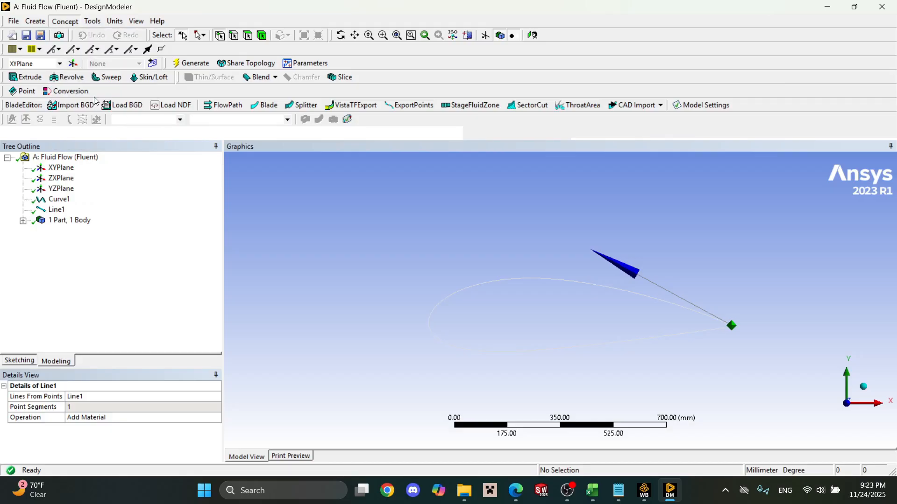
pyautogui.click(575, 286)
pyautogui.scroll(2, 742, 323)
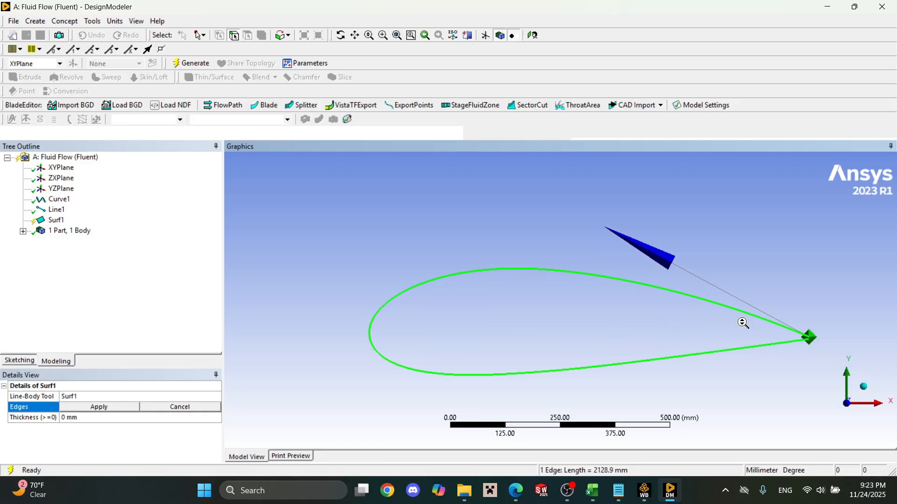
pyautogui.moveTo(799, 321); pyautogui.dragTo(822, 358, button='right')
pyautogui.scroll(-1, 551, 276)
pyautogui.scroll(6, 554, 286)
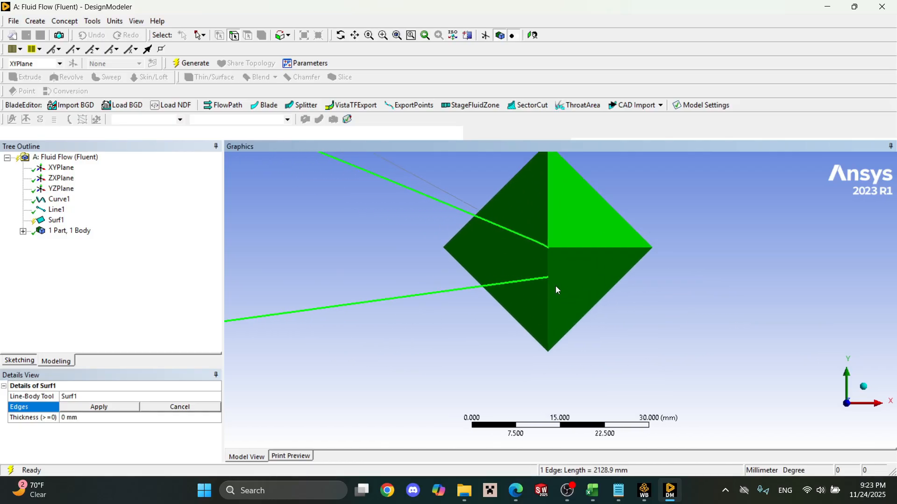
pyautogui.moveTo(551, 240); pyautogui.dragTo(554, 259, button='middle')
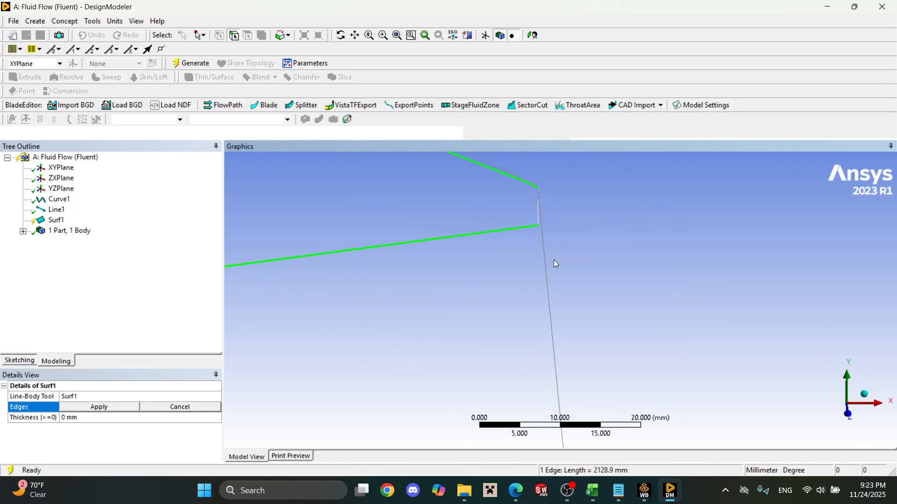
pyautogui.keyDown('ctrl'); pyautogui.click(538, 223); pyautogui.keyUp('ctrl')
pyautogui.click(126, 409)
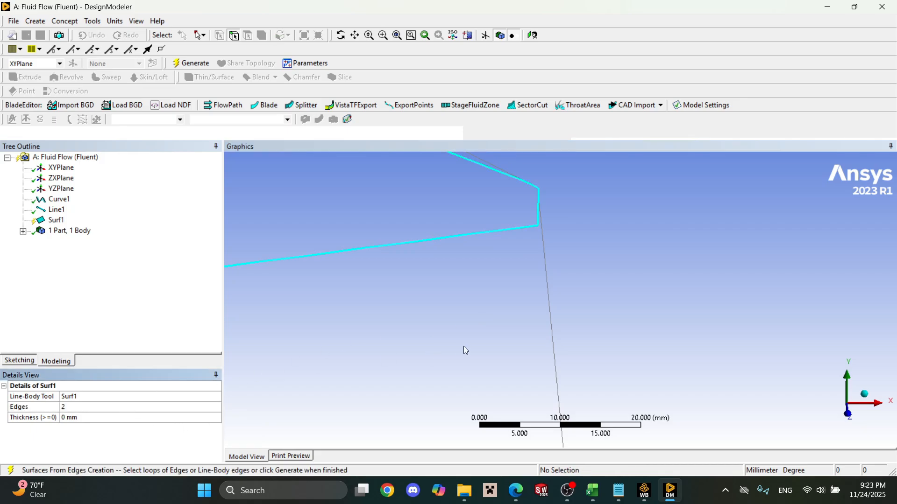
# Generate the airfoil surface and view the whole profile face-on along the Z axis.
pyautogui.scroll(1, 458, 343)
pyautogui.scroll(-4, 326, 274)
pyautogui.click(200, 64)
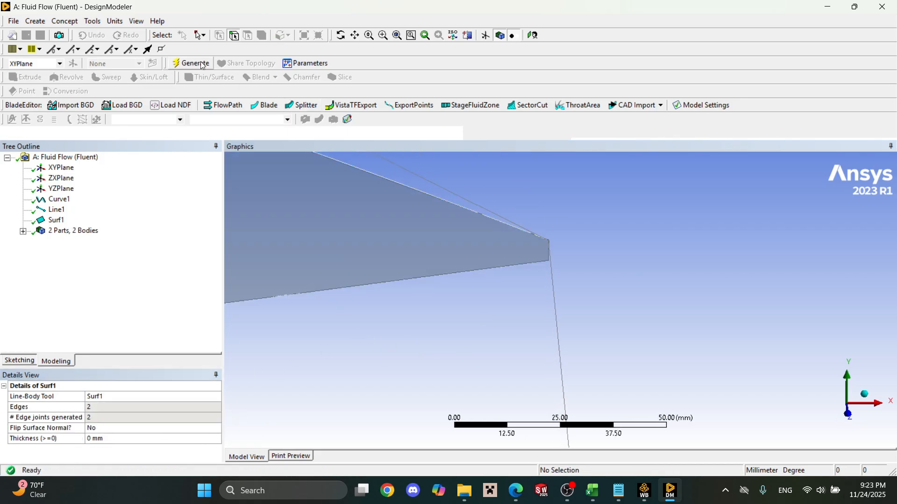
pyautogui.scroll(4, 537, 280)
pyautogui.scroll(-5, 677, 343)
pyautogui.click(848, 414)
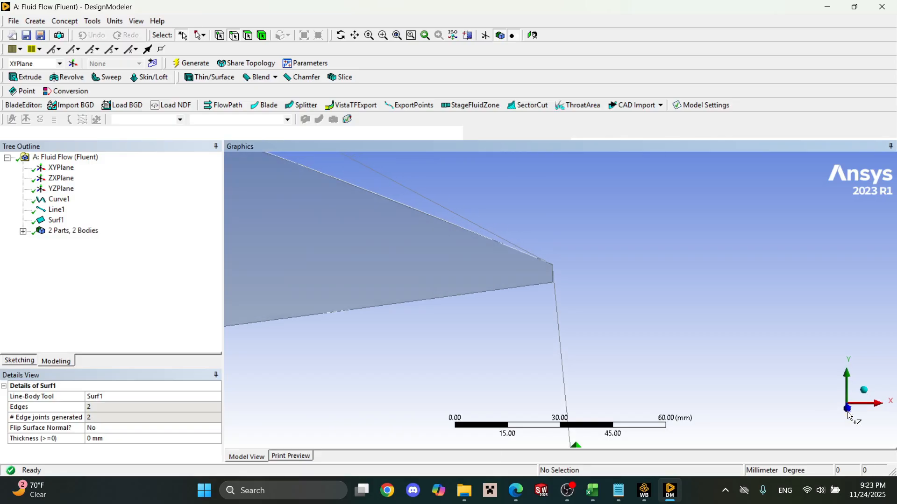
pyautogui.scroll(-4, 637, 327)
pyautogui.scroll(-8, 637, 326)
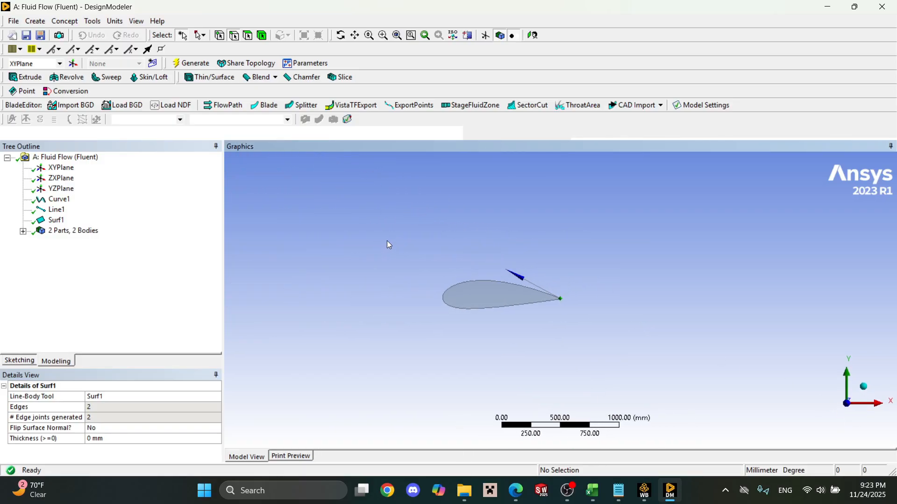
pyautogui.moveTo(371, 224); pyautogui.dragTo(613, 381, button='right')
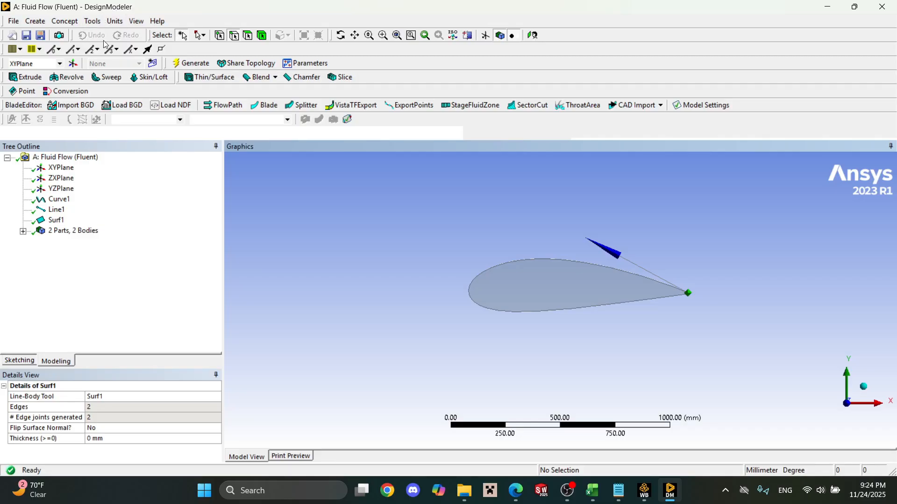
# Create a new sketch on the XY plane and enter sketching mode.
pyautogui.click(153, 64)
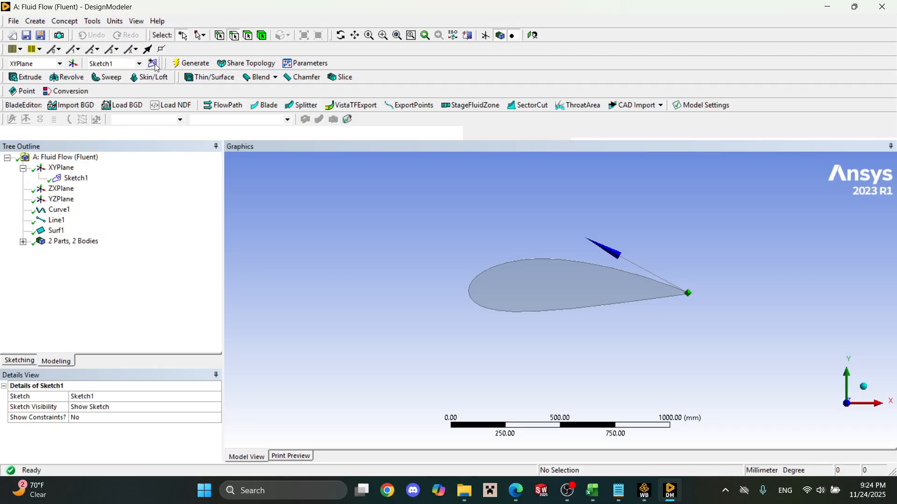
pyautogui.click(34, 363)
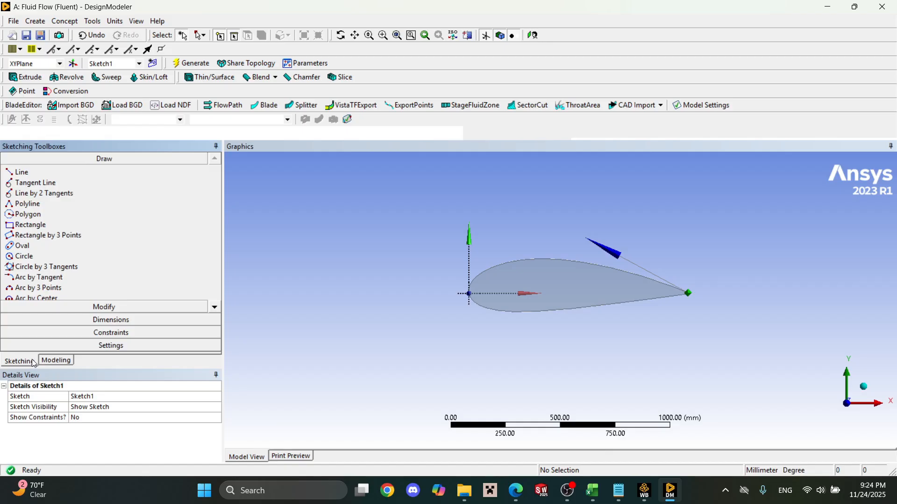
pyautogui.click(20, 173)
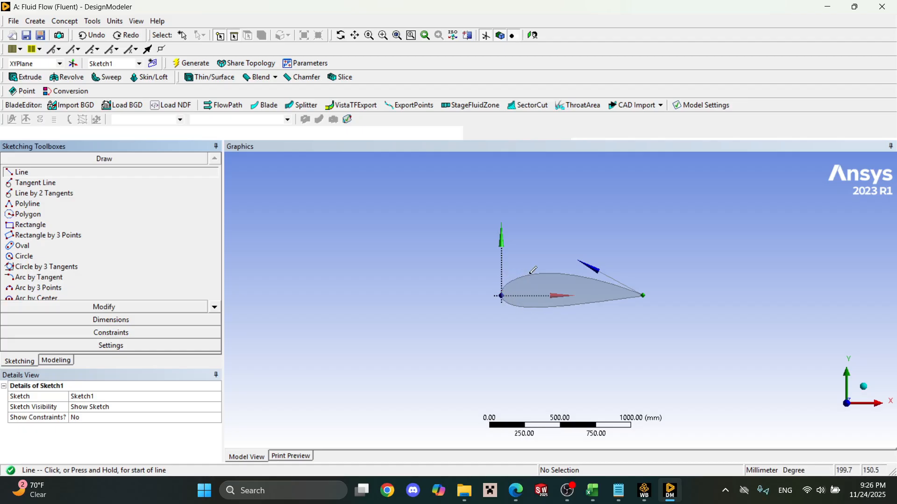
pyautogui.click(531, 296)
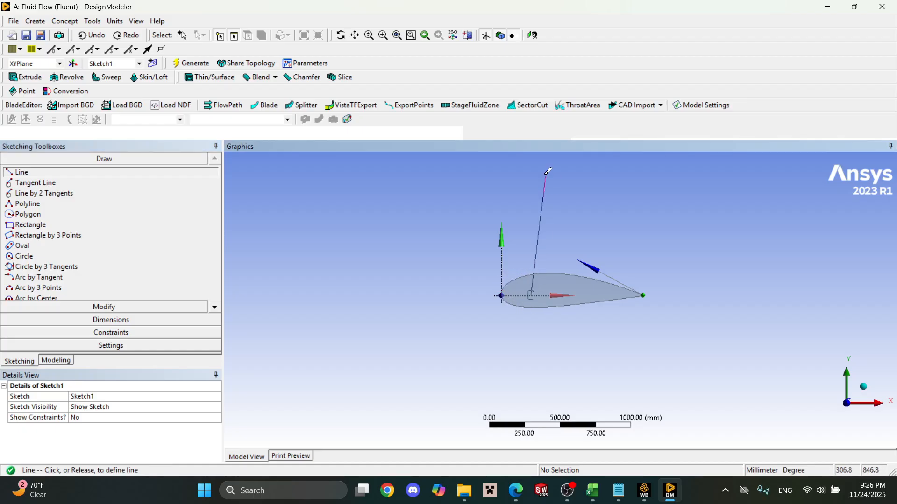
pyautogui.click(532, 168)
pyautogui.press('Escape')
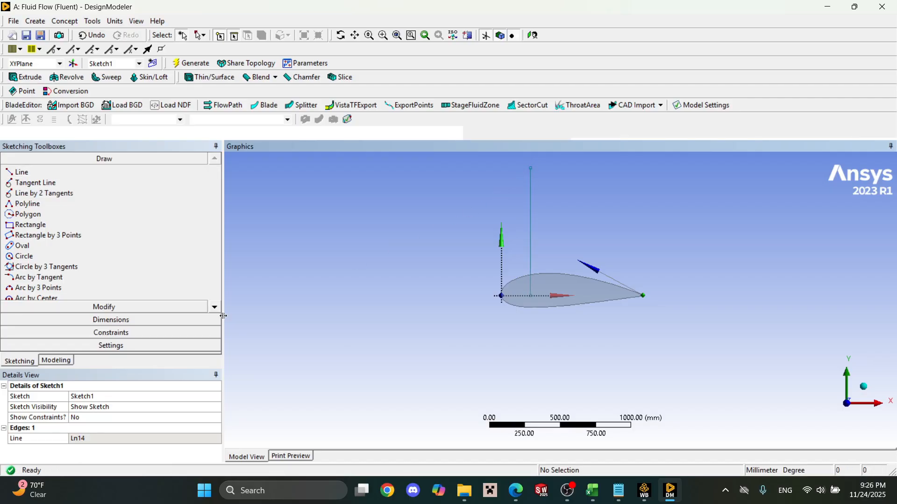
pyautogui.click(134, 321)
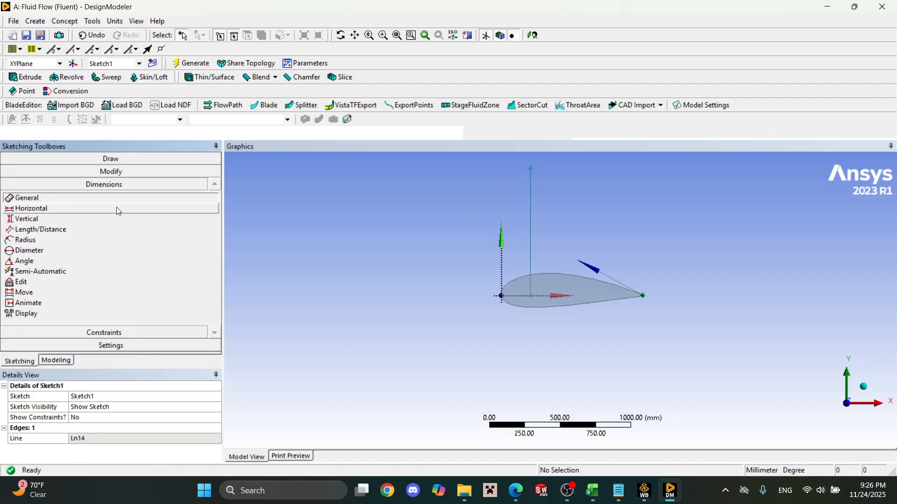
pyautogui.click(531, 220)
pyautogui.click(446, 228)
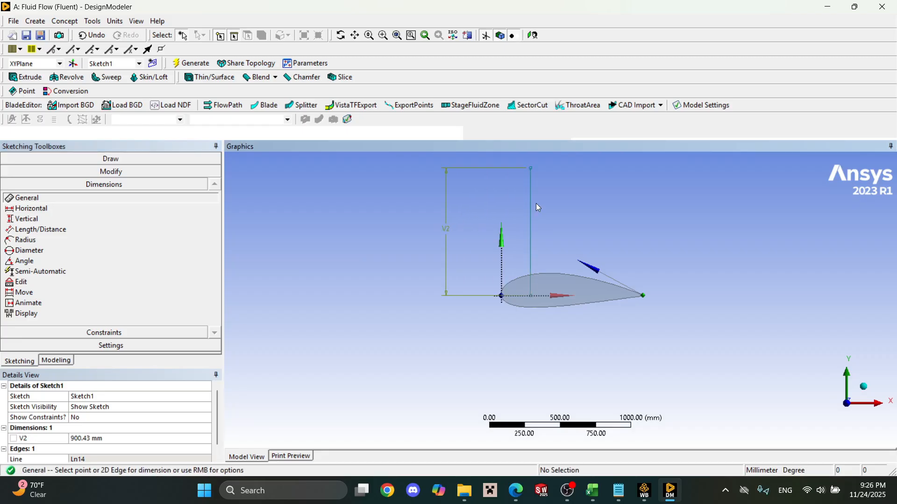
pyautogui.hotkey('ctrl', 'z')
pyautogui.hotkey('ctrl', 'z')
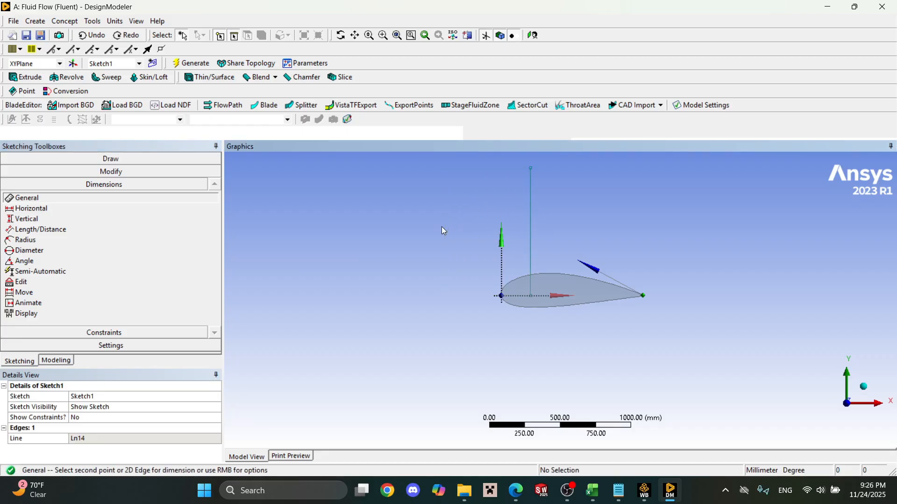
# Sketch a vertical line from the X axis inside the airfoil's front part to well above the airfoil.
pyautogui.click(107, 173)
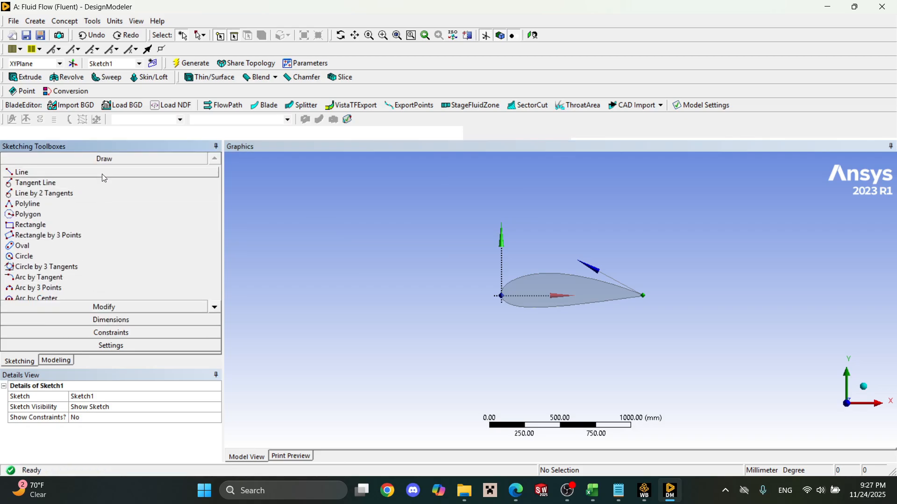
pyautogui.click(102, 172)
pyautogui.click(526, 295)
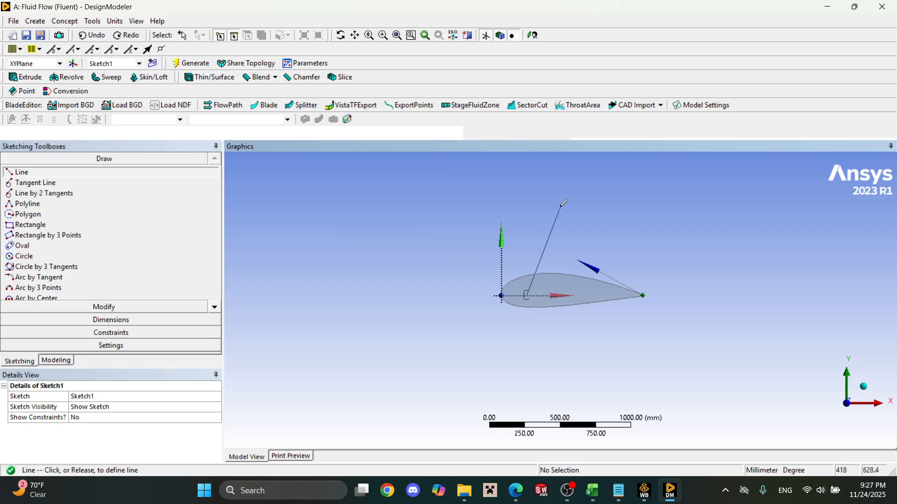
pyautogui.click(526, 175)
pyautogui.press('Escape')
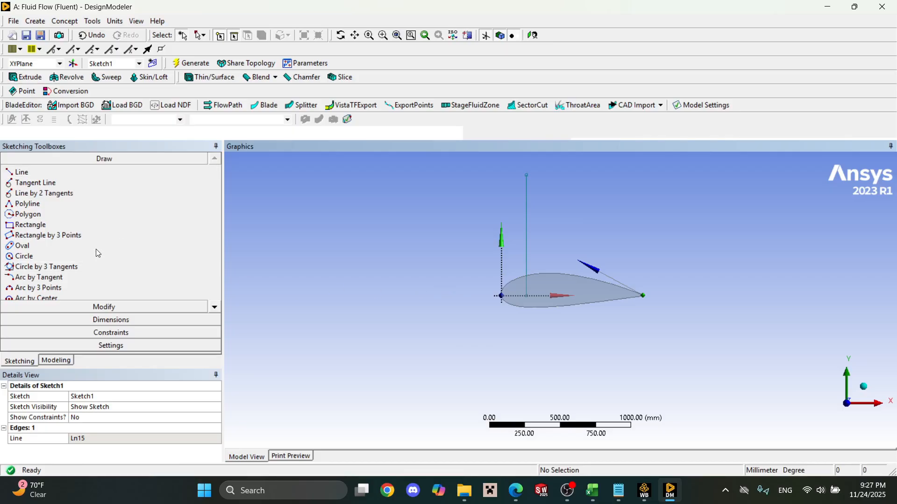
# Dimension the vertical line above the airfoil and set its length to 5000 mm.
pyautogui.click(96, 320)
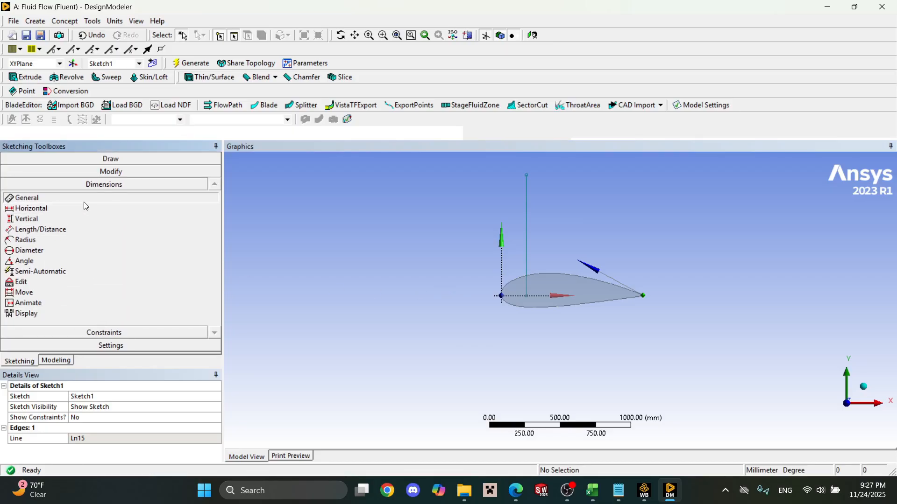
pyautogui.click(527, 210)
pyautogui.click(433, 234)
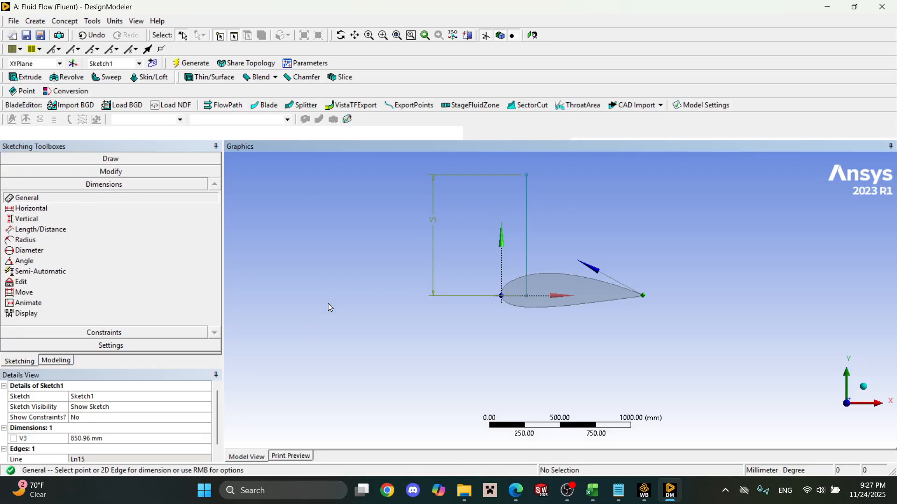
pyautogui.click(145, 439)
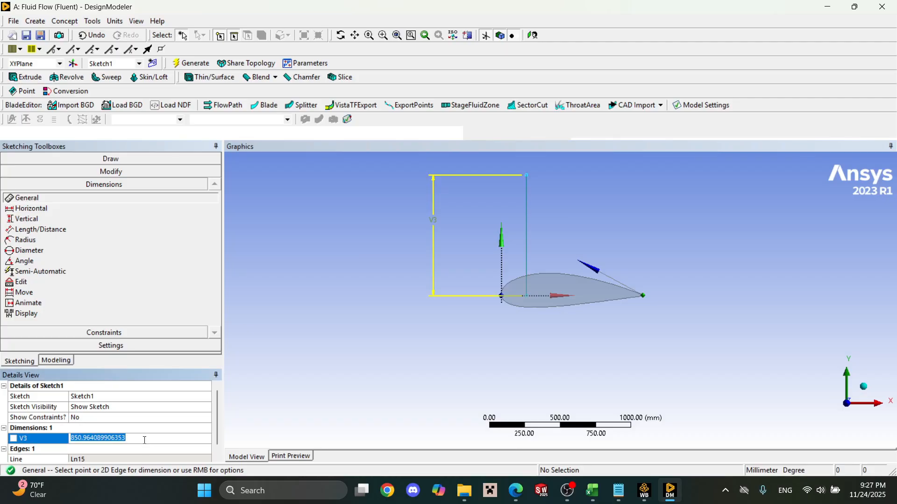
pyautogui.write('5000')
pyautogui.press('Return')
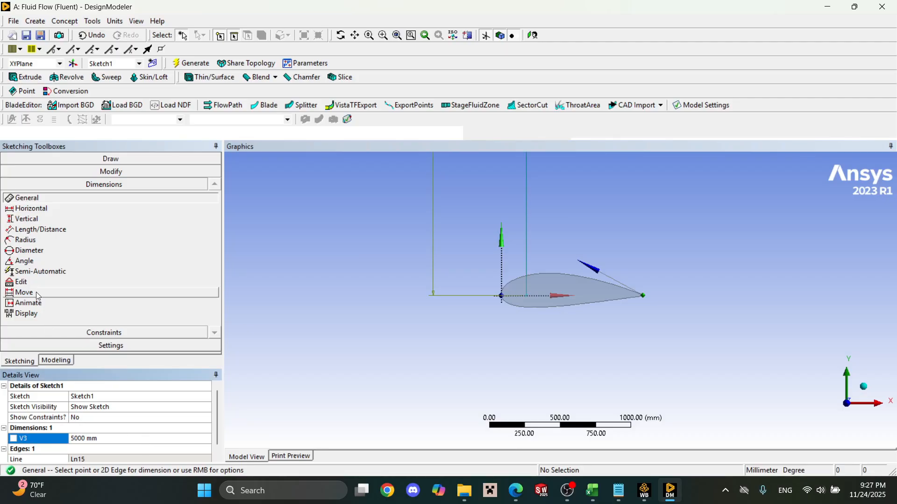
# Sketch a second vertical line about 694 mm long, straight down from the first line's lower endpoint on the X axis.
pyautogui.click(43, 162)
pyautogui.click(22, 172)
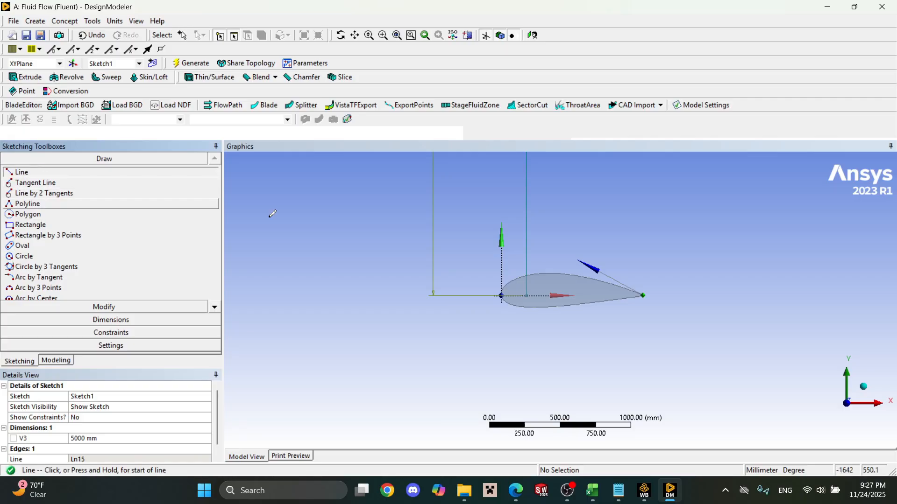
pyautogui.click(527, 296)
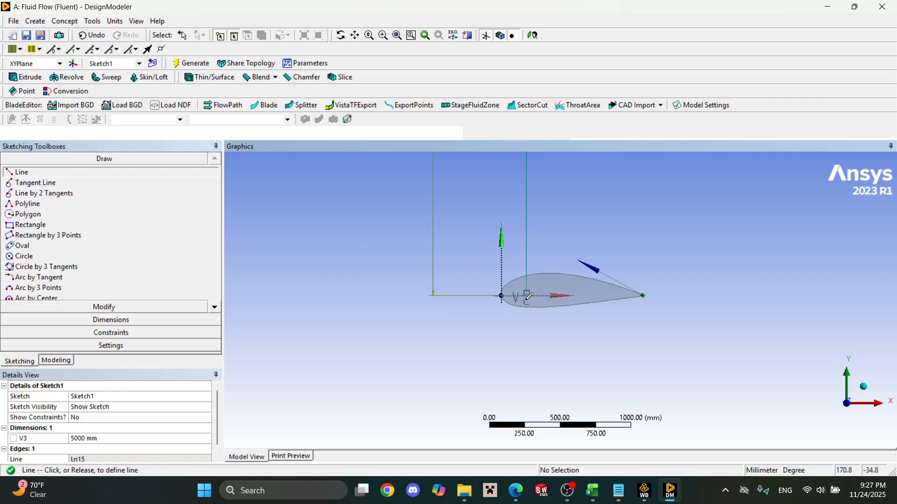
pyautogui.click(526, 393)
# Dimension the vertical line below the X axis and set its length to 5000 mm.
pyautogui.click(111, 320)
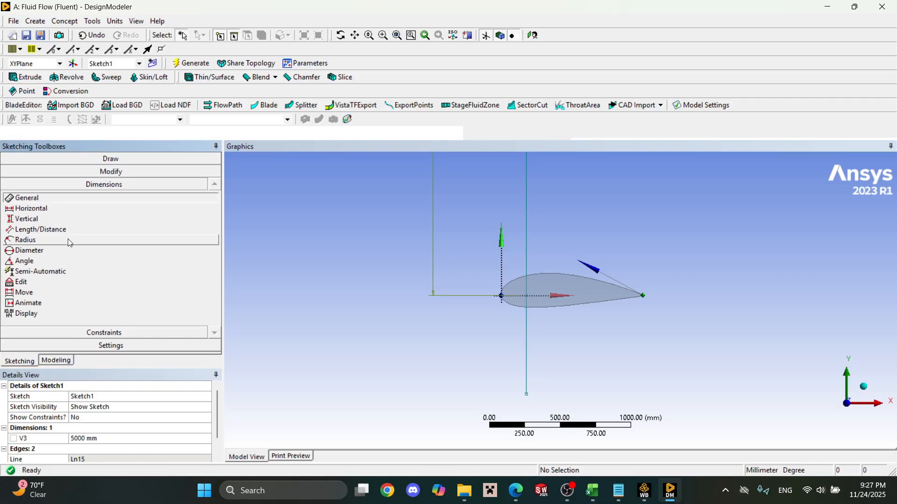
pyautogui.click(526, 368)
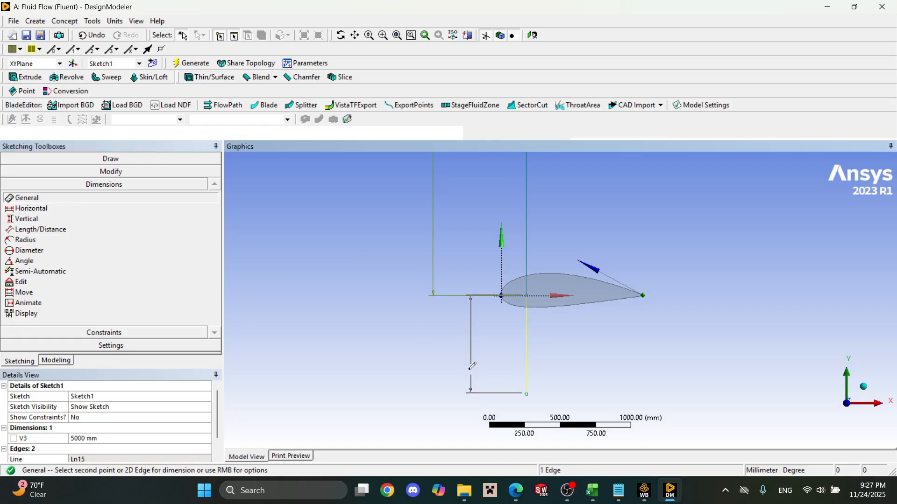
pyautogui.click(469, 364)
pyautogui.click(102, 448)
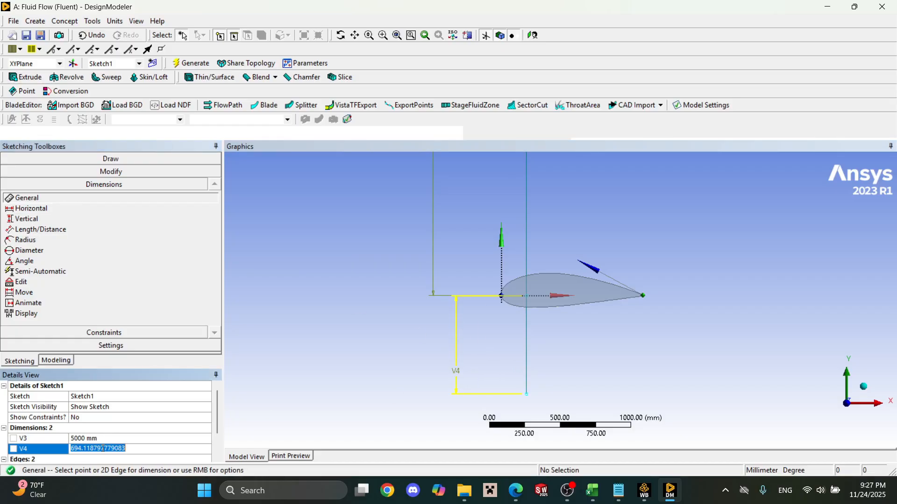
pyautogui.write('5')
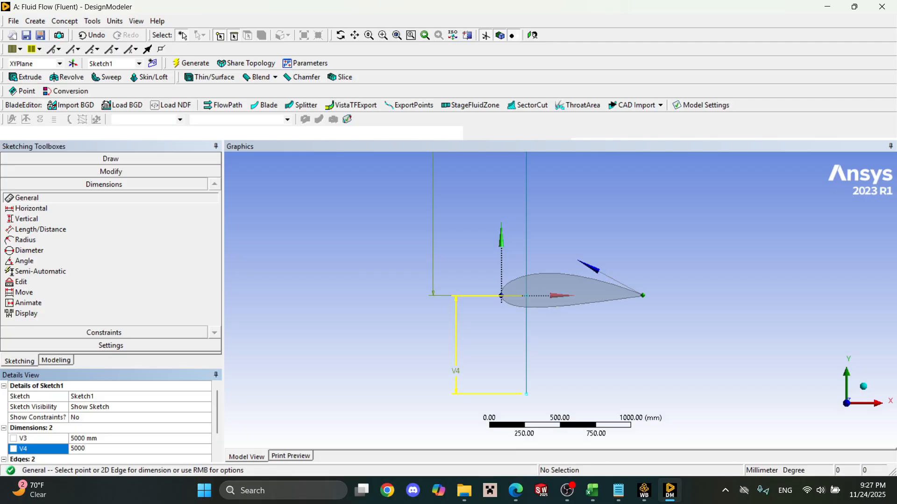
pyautogui.write('000')
pyautogui.press('Return')
# Sketch a horizontal line about 5189 mm long from the upper vertical line's top endpoint toward positive X.
pyautogui.scroll(-3, 459, 315)
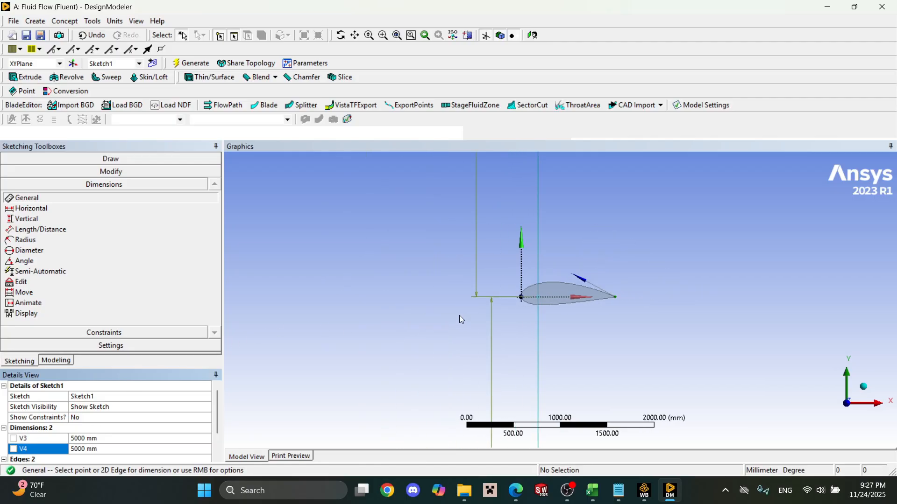
pyautogui.scroll(-5, 459, 316)
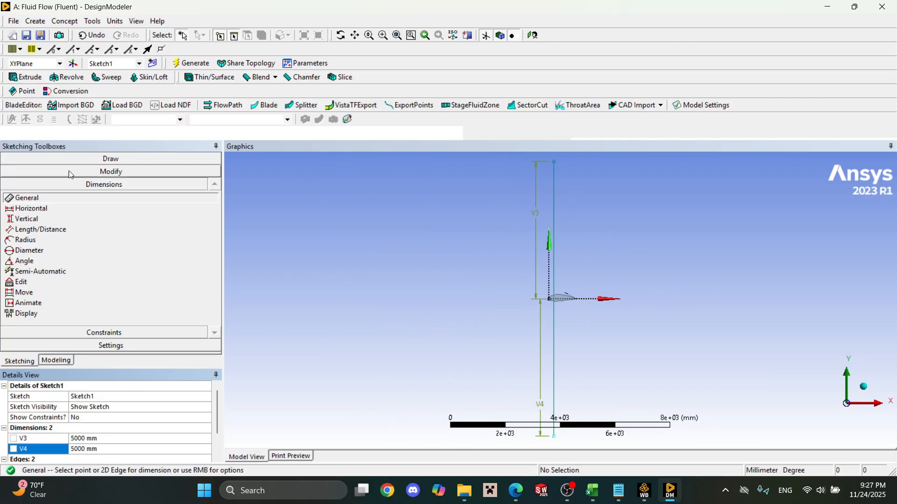
pyautogui.click(70, 159)
pyautogui.click(88, 169)
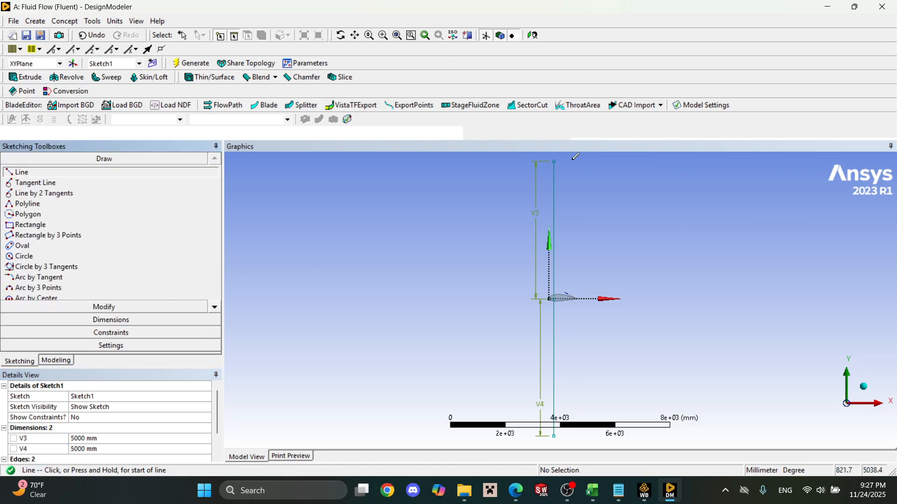
pyautogui.click(554, 160)
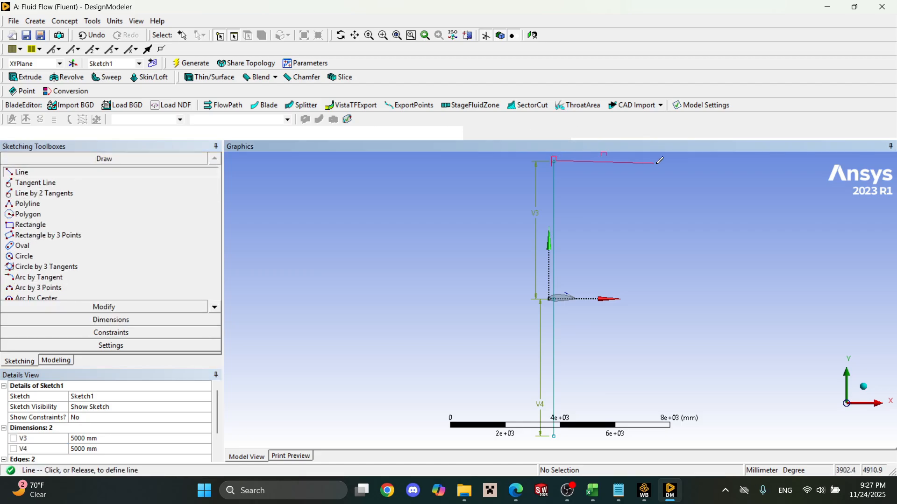
pyautogui.click(699, 158)
pyautogui.press('Escape')
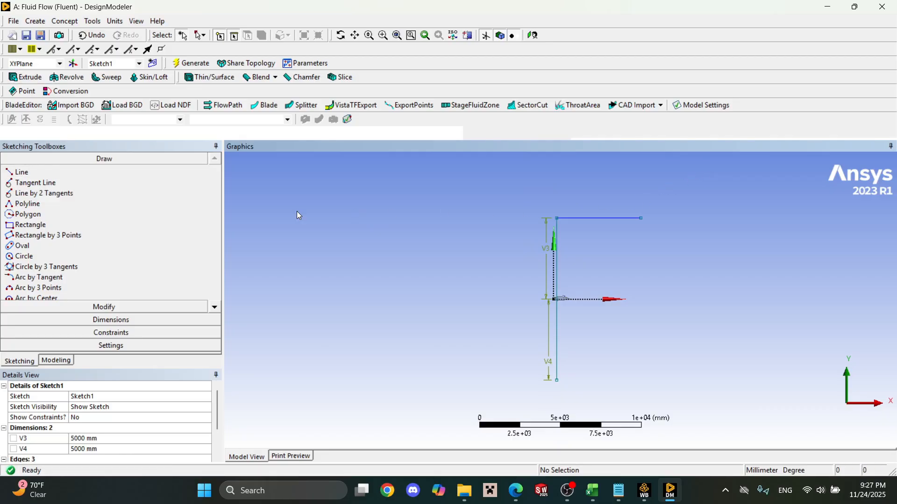
# Dimension the upper horizontal line and set its length to 10000 mm.
pyautogui.click(92, 321)
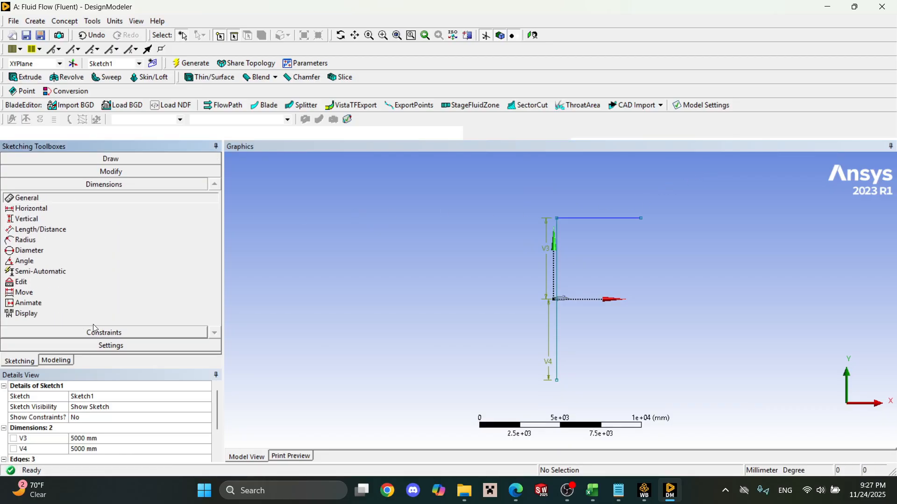
pyautogui.click(590, 217)
pyautogui.click(593, 198)
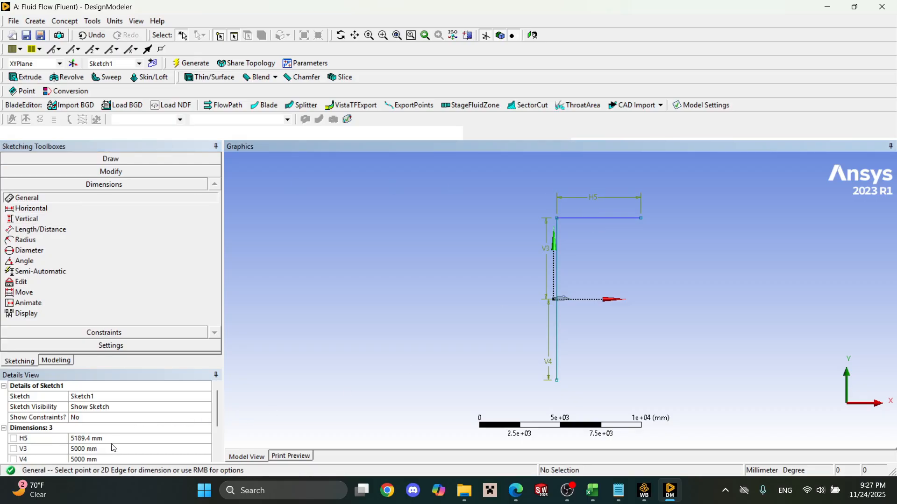
pyautogui.click(109, 438)
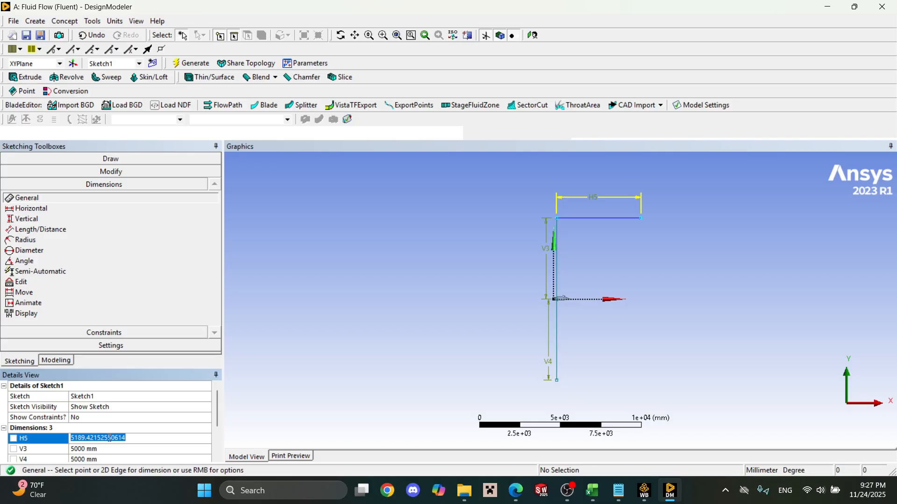
pyautogui.write('10000')
pyautogui.press('Return')
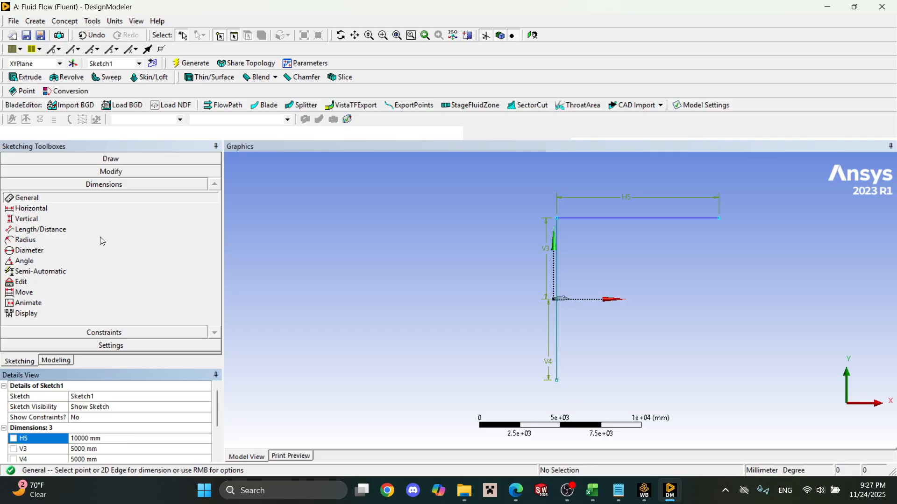
pyautogui.click(83, 158)
pyautogui.click(82, 174)
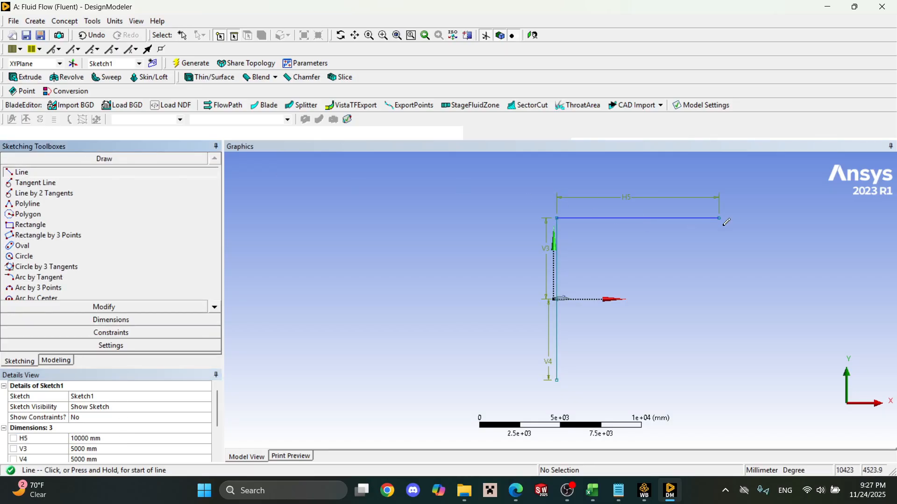
pyautogui.click(719, 217)
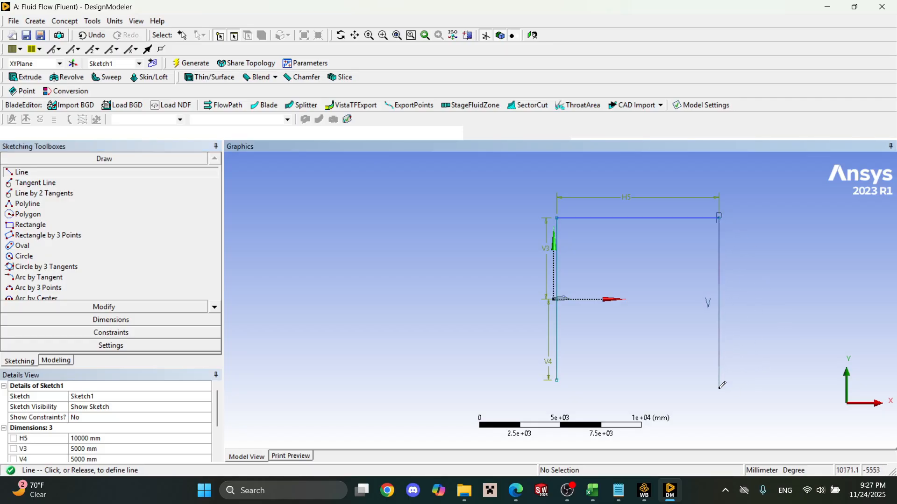
pyautogui.press('Escape')
# Sketch a lower horizontal line from the bottom endpoint past the upper line's end, and join the upper line's free end to it with a vertical line.
pyautogui.click(137, 174)
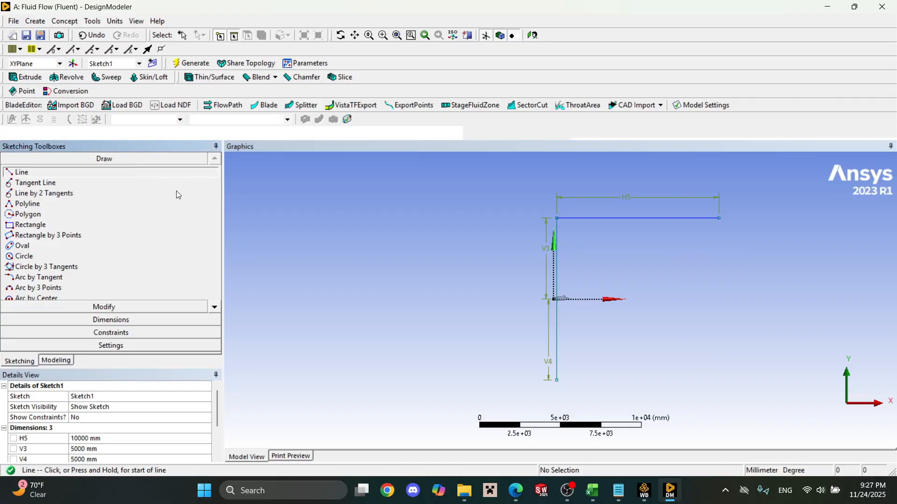
pyautogui.click(556, 380)
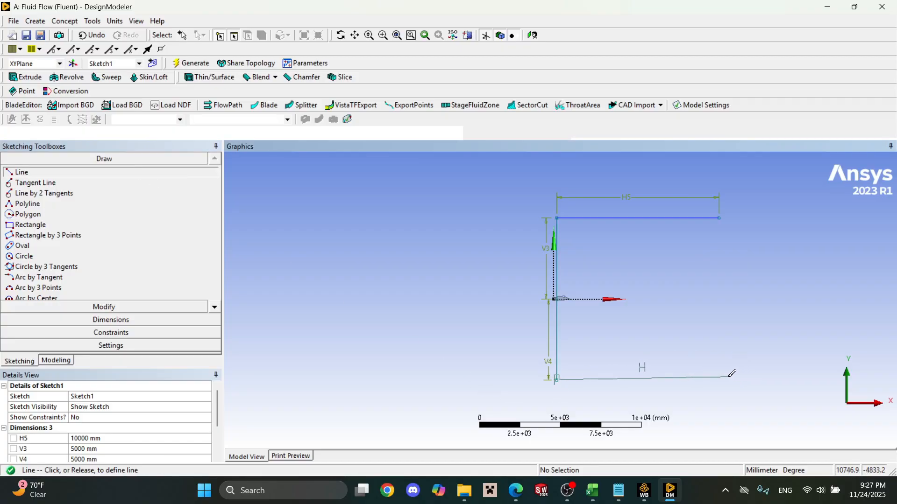
pyautogui.scroll(2, 719, 376)
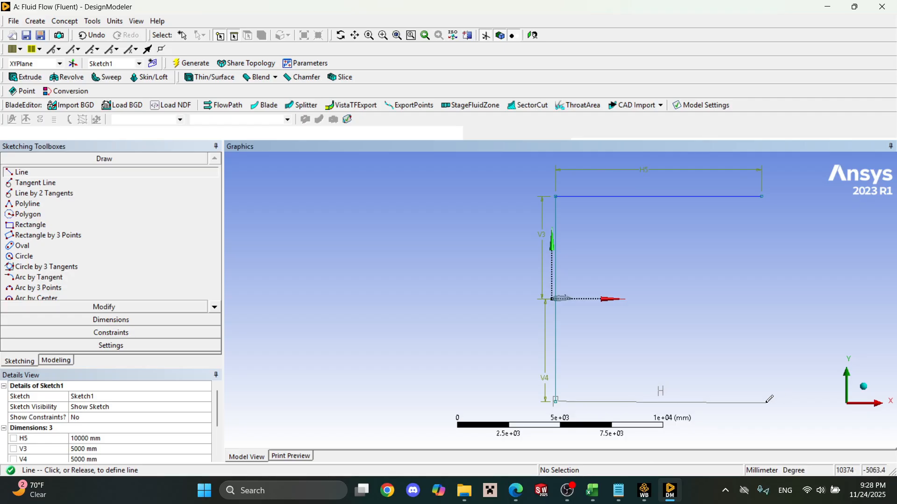
pyautogui.click(791, 401)
pyautogui.click(761, 194)
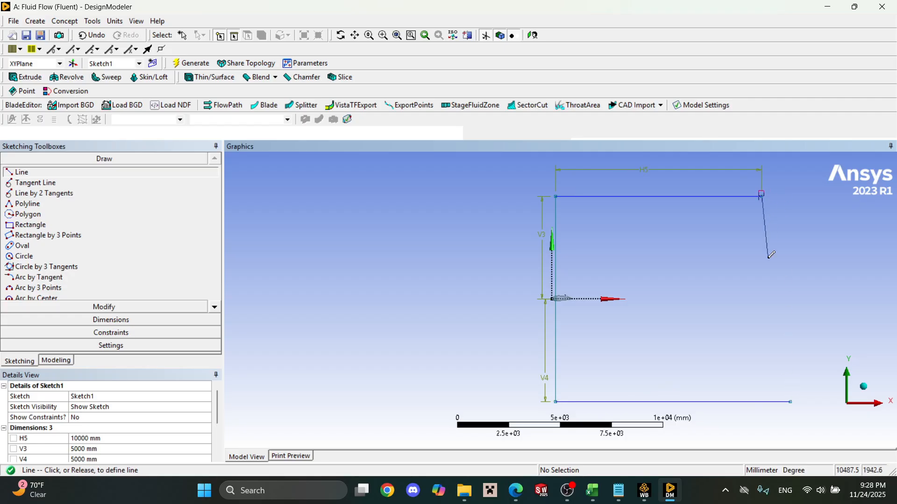
pyautogui.click(762, 401)
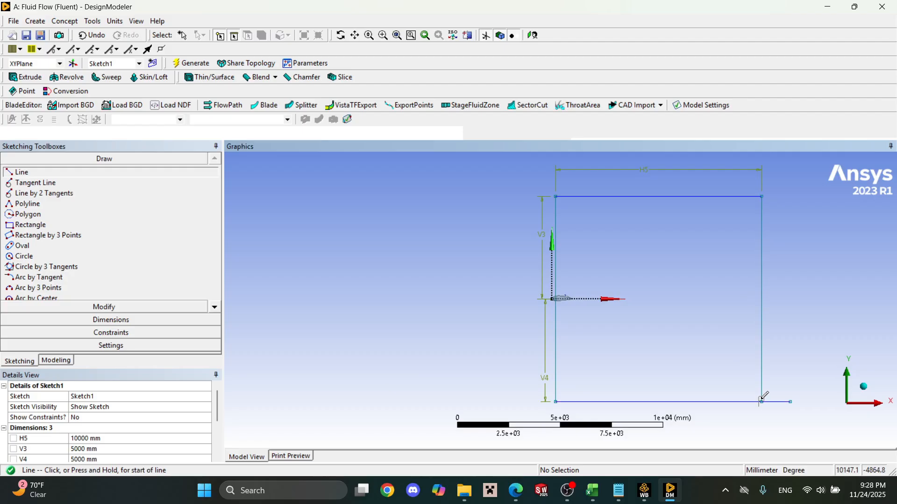
# Trim the part of the lower horizontal line that overhangs the downstream vertical line.
pyautogui.click(114, 321)
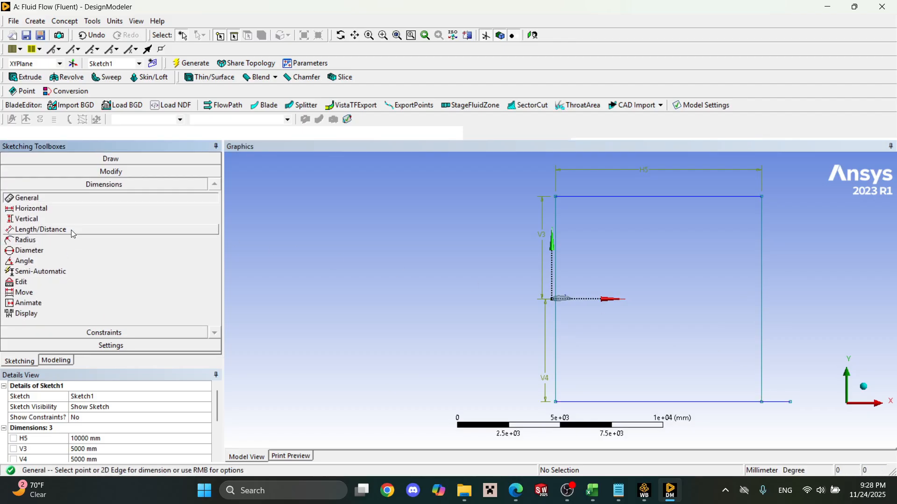
pyautogui.click(75, 334)
pyautogui.click(105, 172)
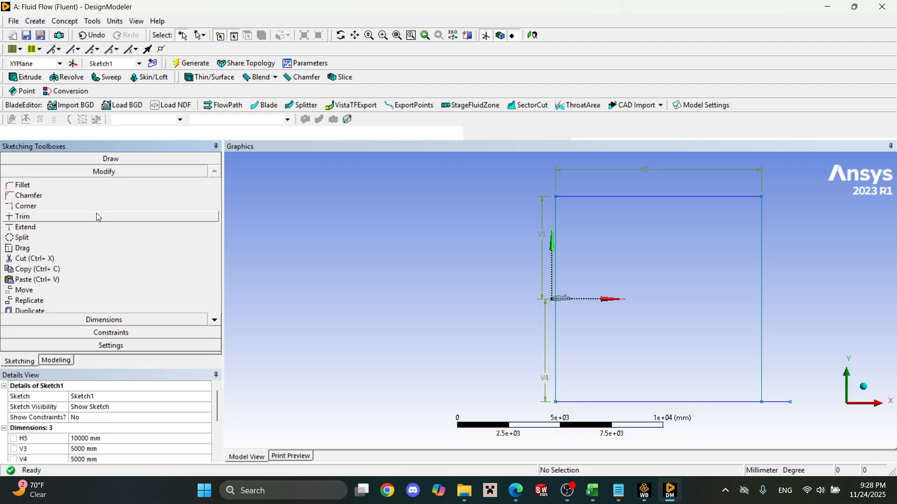
pyautogui.click(96, 215)
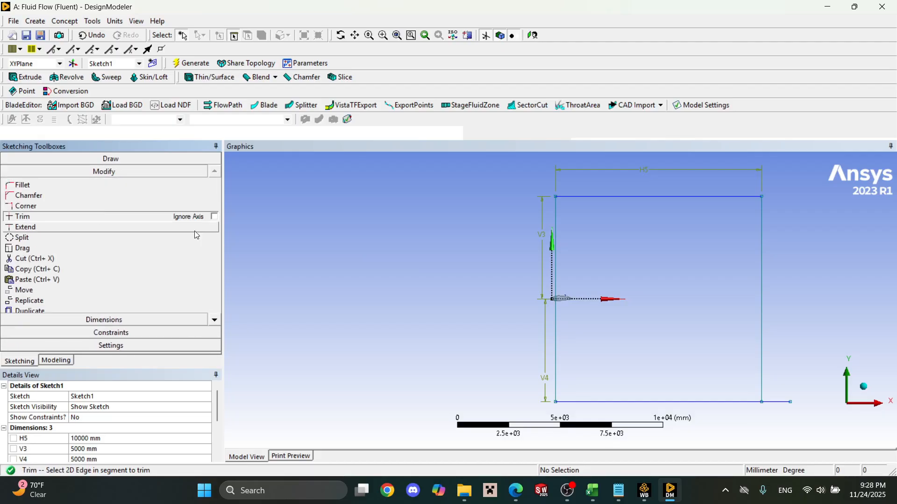
pyautogui.click(785, 402)
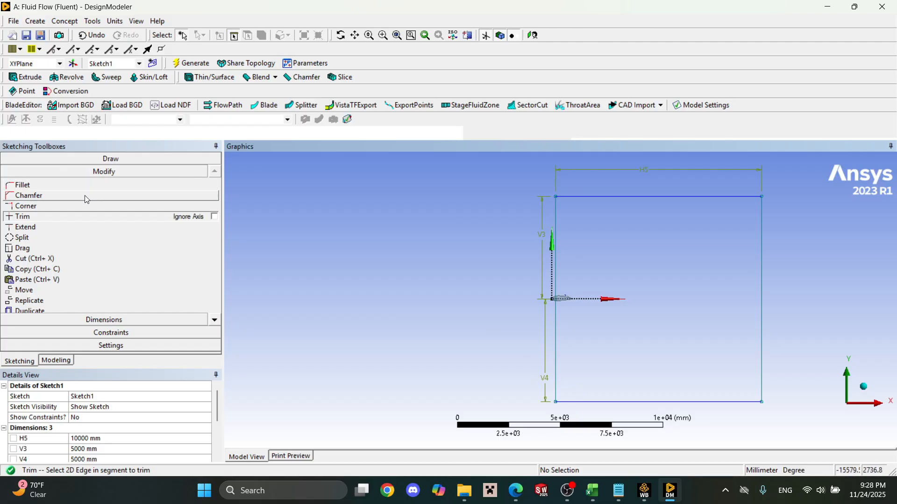
# Draw a three-point arc joining the upstream vertical line's top and bottom endpoints, bulging about 5000 mm toward negative X.
pyautogui.click(105, 159)
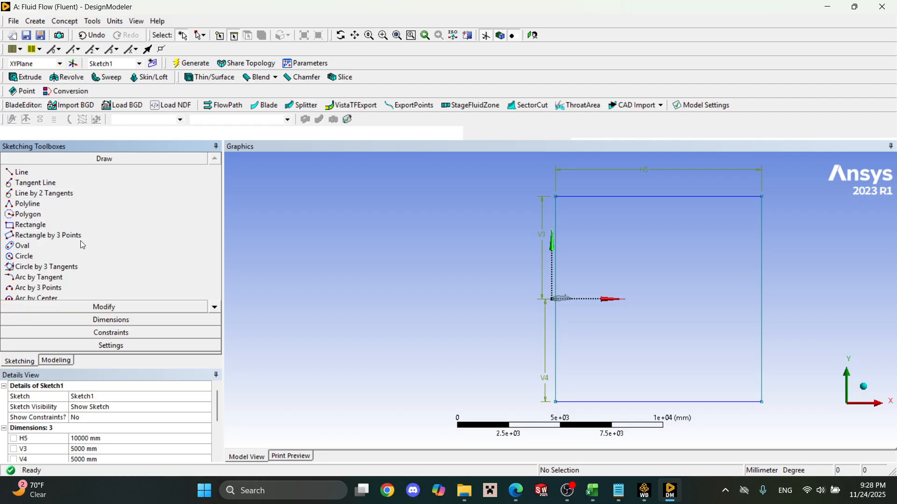
pyautogui.click(80, 287)
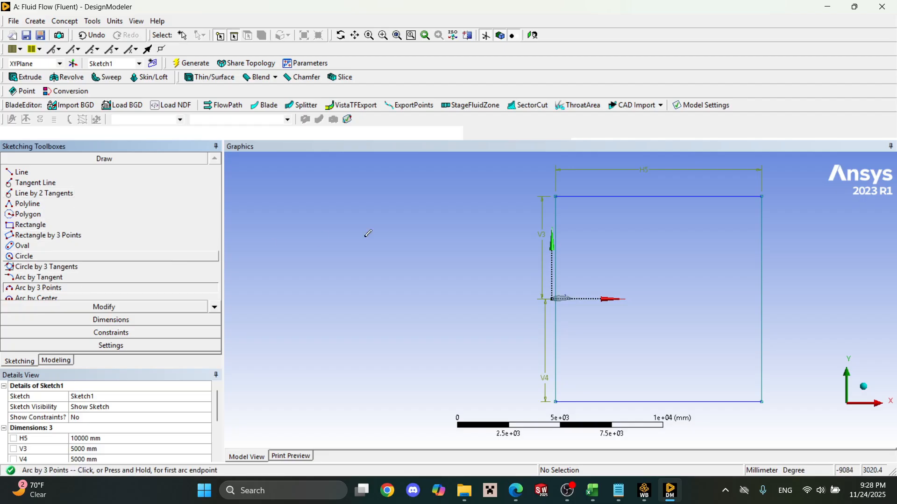
pyautogui.click(556, 196)
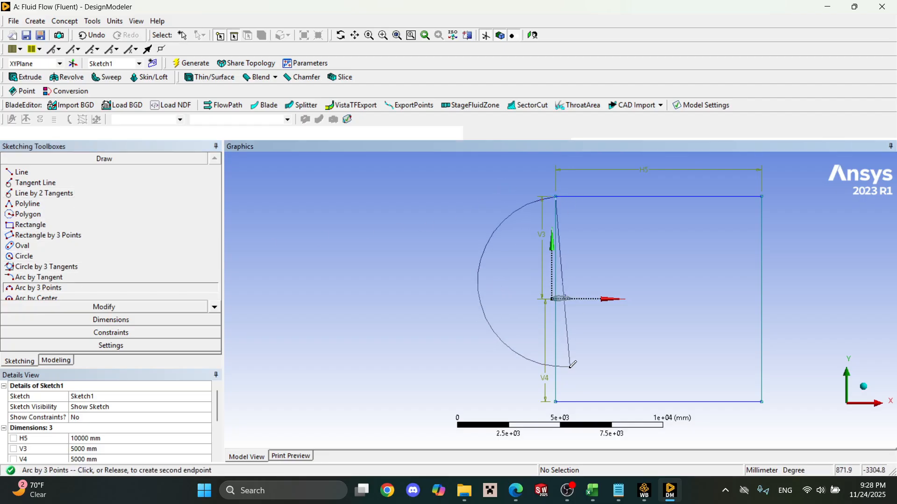
pyautogui.click(555, 401)
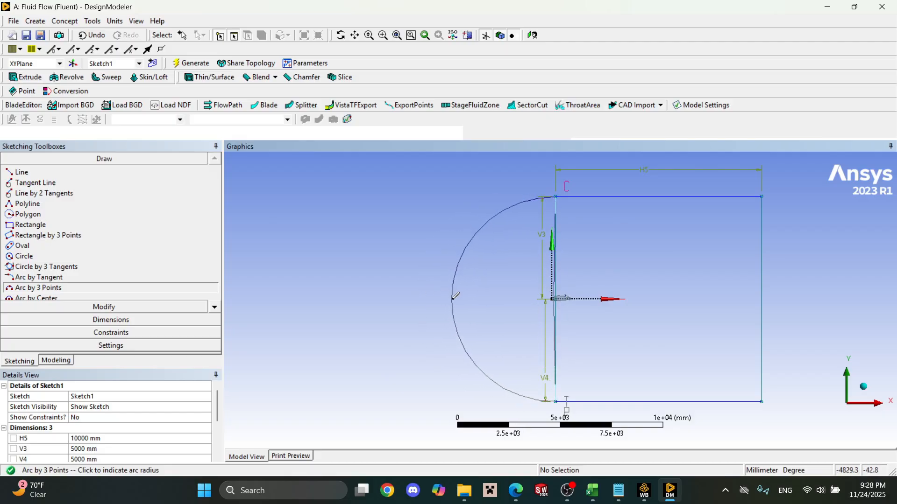
pyautogui.click(457, 295)
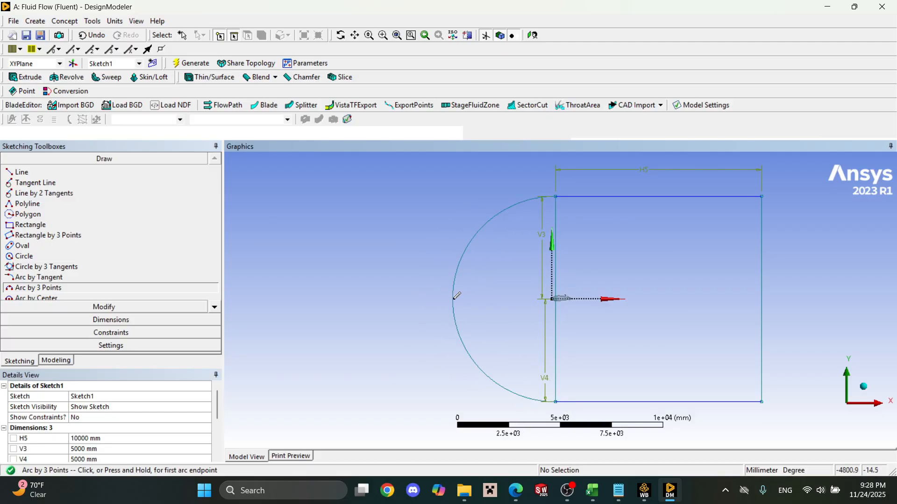
# Trim away the upper and lower halves of the vertical line between the arc and the rectangular part of the domain.
pyautogui.press('Escape')
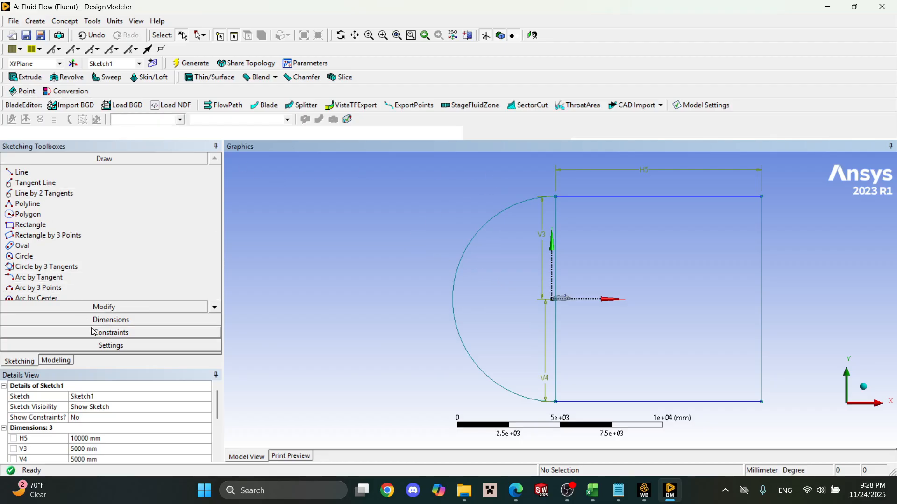
pyautogui.click(101, 347)
pyautogui.click(107, 197)
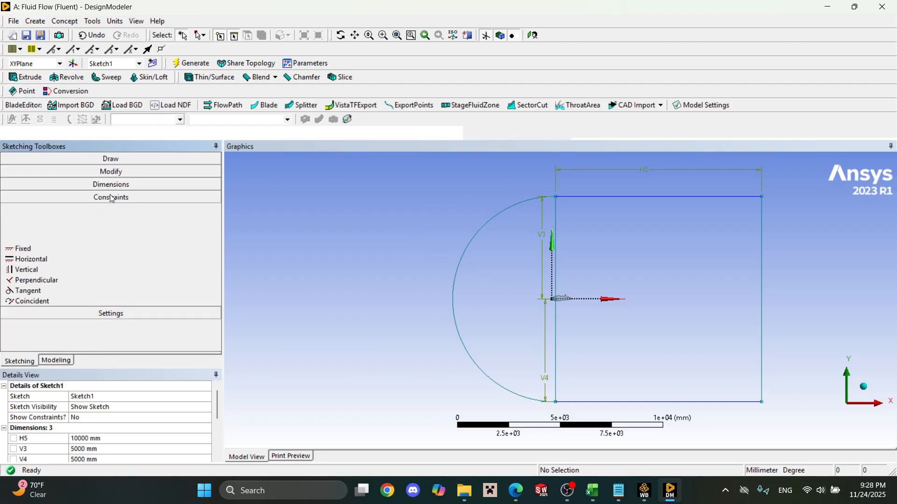
pyautogui.click(108, 183)
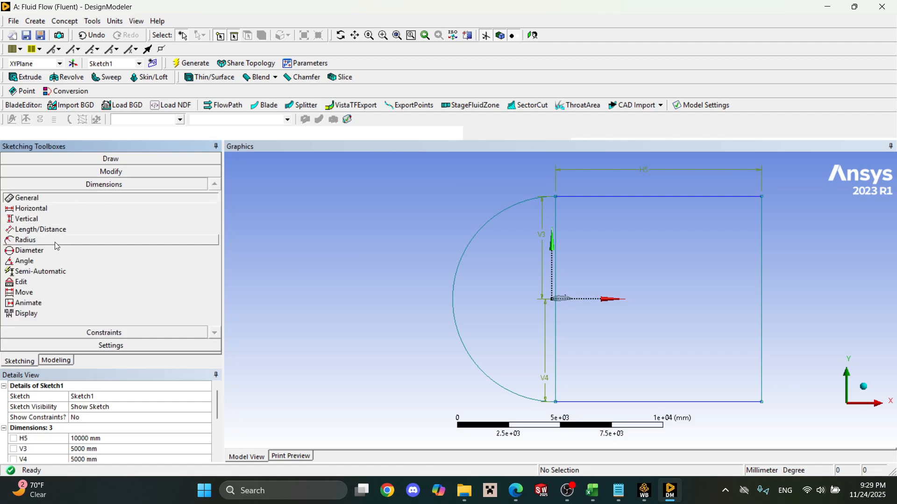
pyautogui.click(104, 172)
pyautogui.click(62, 219)
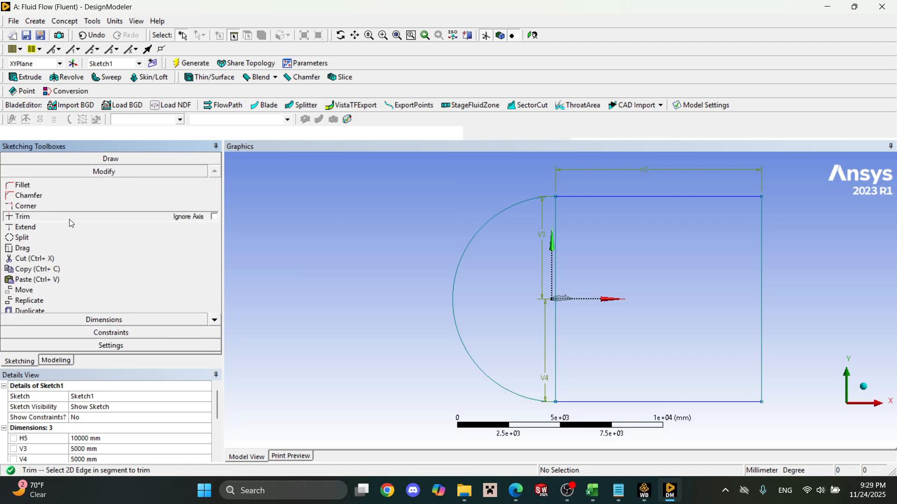
pyautogui.click(556, 260)
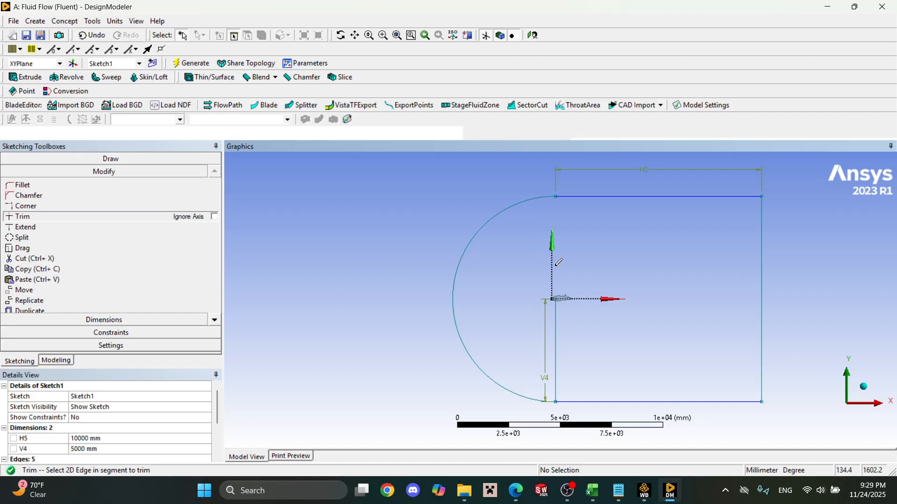
pyautogui.click(556, 320)
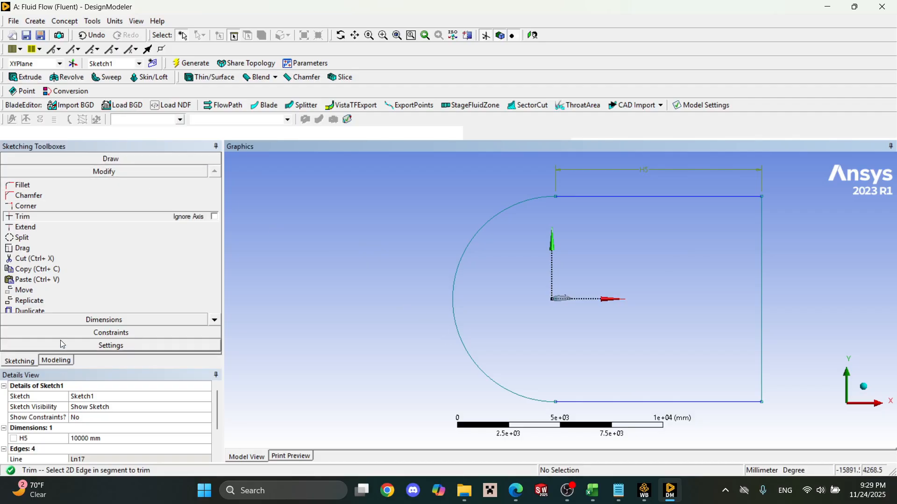
# Generate a surface from the C-shaped domain outline in Sketch1.
pyautogui.click(57, 360)
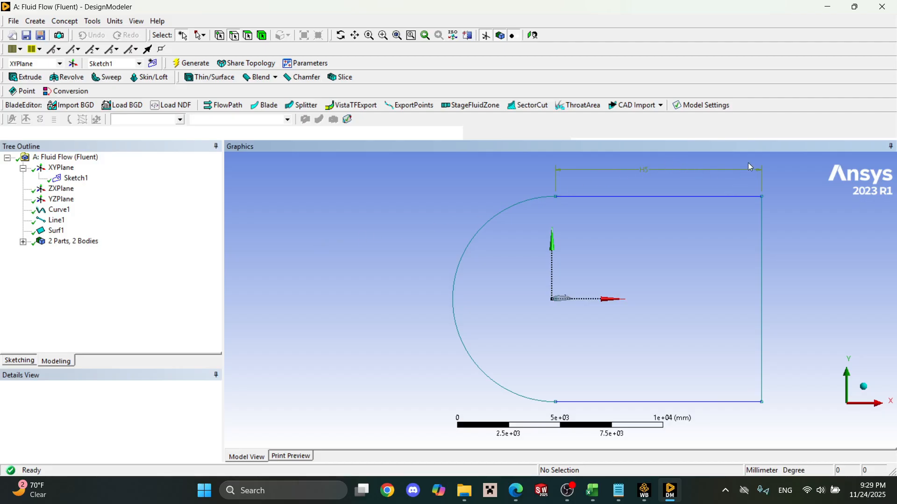
pyautogui.click(66, 21)
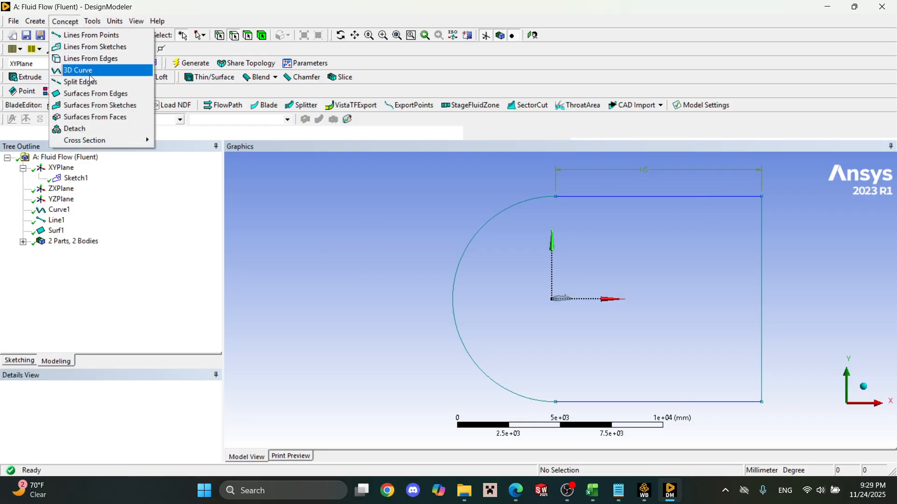
pyautogui.click(98, 105)
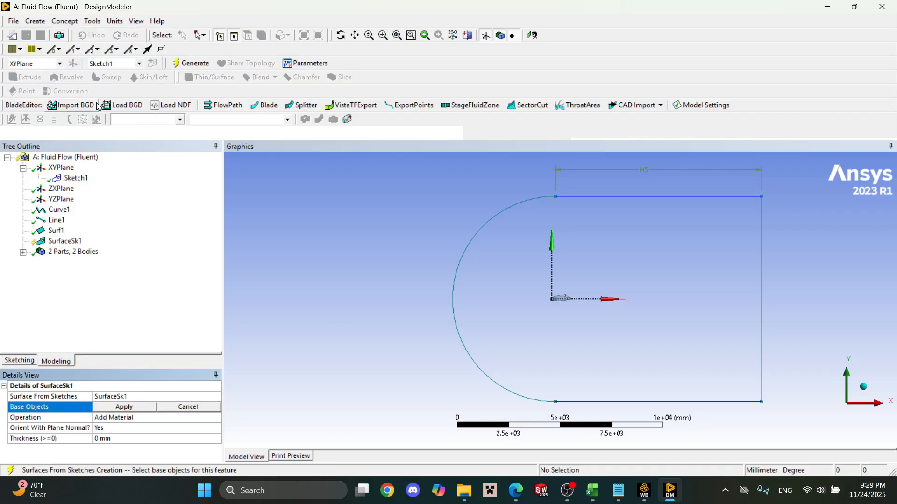
pyautogui.click(74, 178)
pyautogui.click(122, 407)
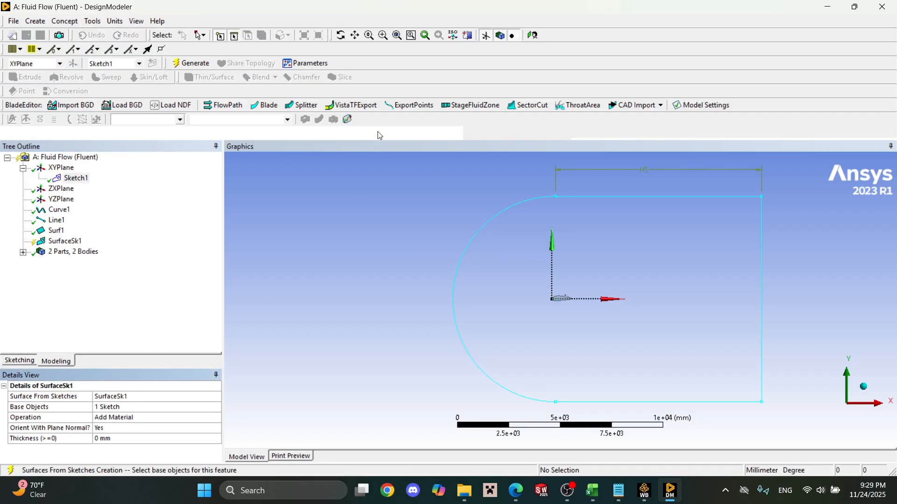
pyautogui.click(202, 66)
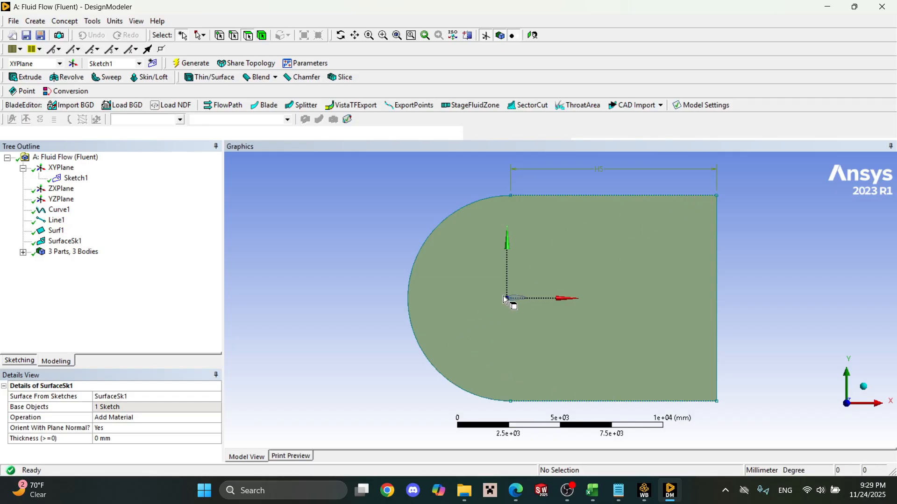
# Add a Boolean feature and set its operation to Subtract.
pyautogui.scroll(-2, 522, 302)
pyautogui.scroll(5, 490, 302)
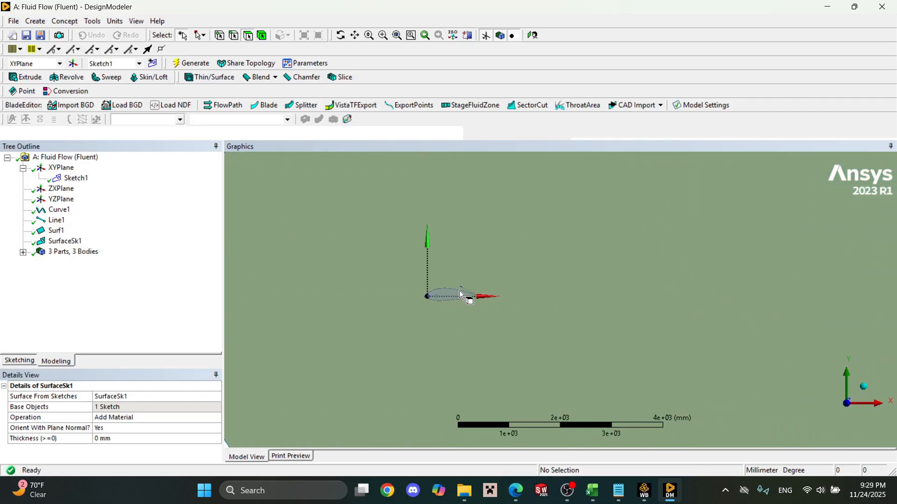
pyautogui.scroll(-4, 470, 294)
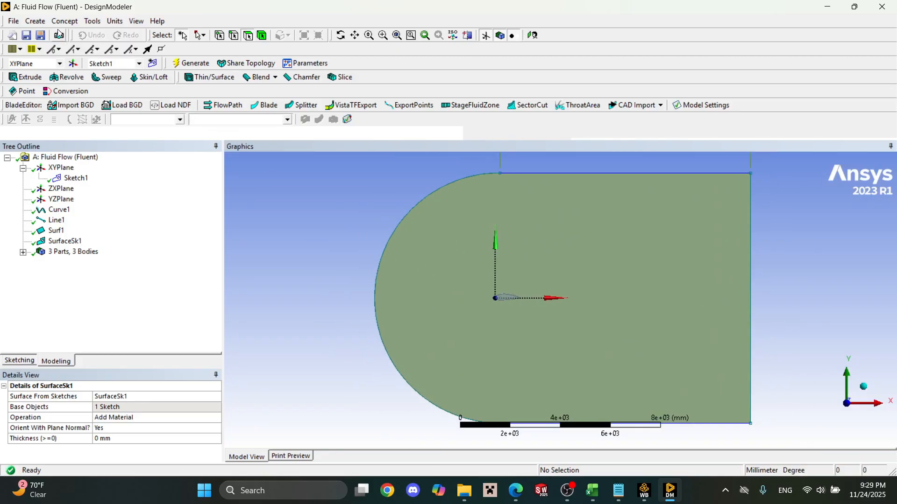
pyautogui.click(64, 21)
pyautogui.moveTo(43, 26)
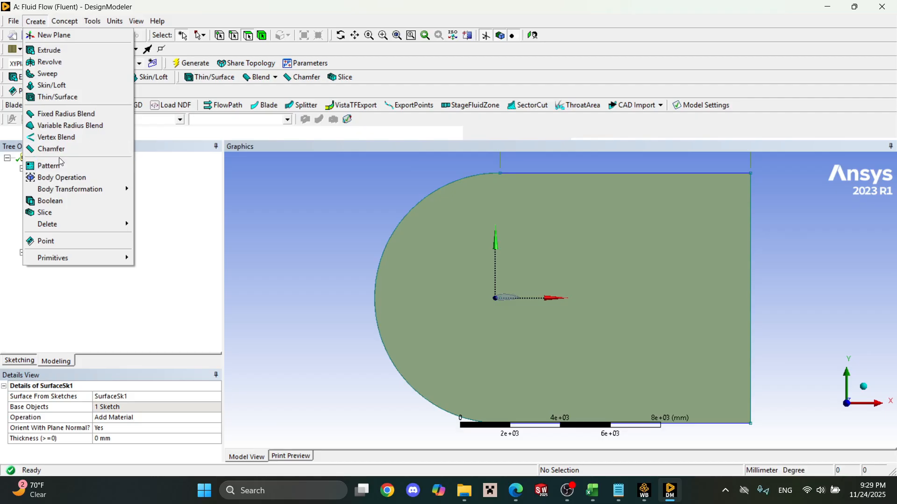
pyautogui.click(50, 201)
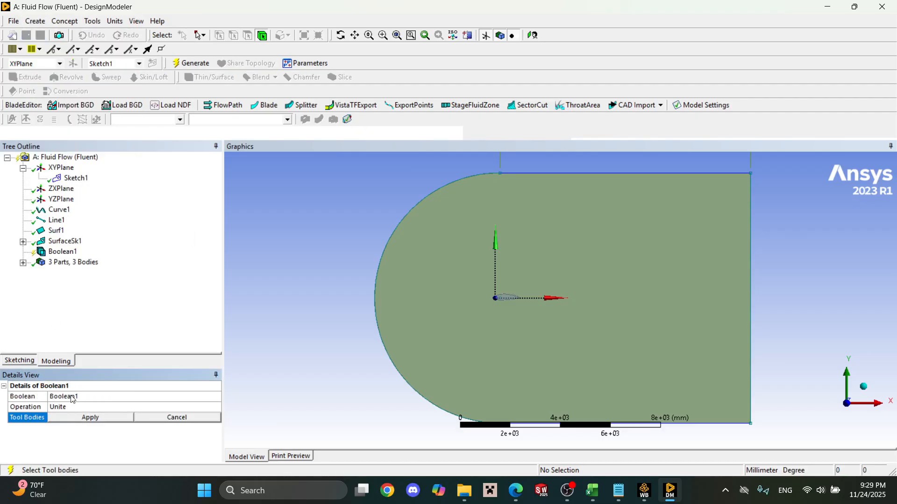
pyautogui.click(114, 408)
pyautogui.scroll(-2, 496, 299)
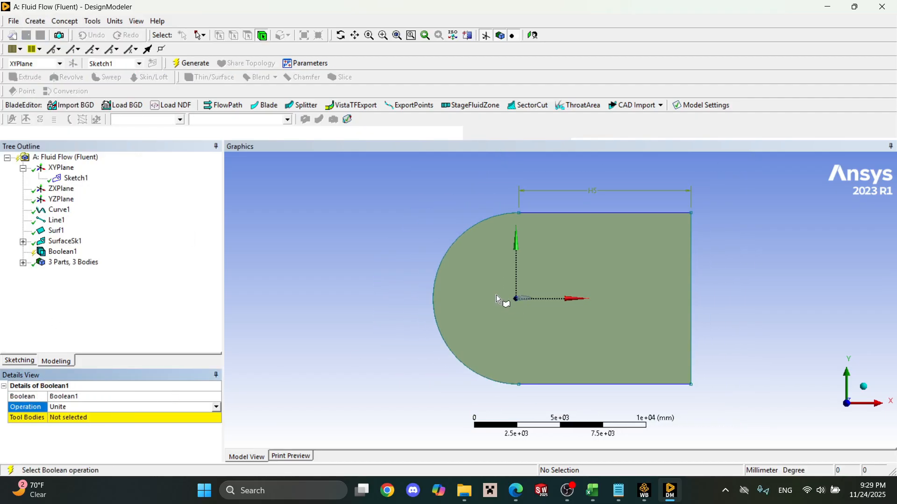
pyautogui.scroll(3, 493, 298)
pyautogui.scroll(-2, 370, 339)
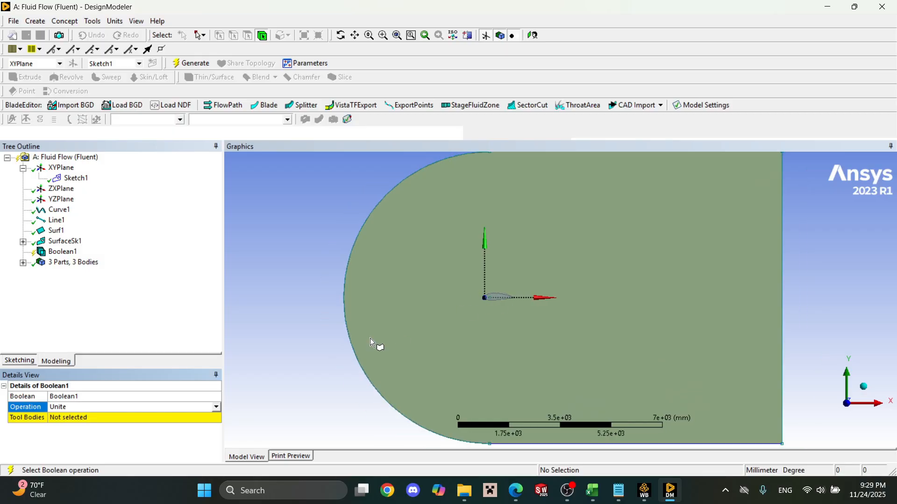
pyautogui.click(217, 408)
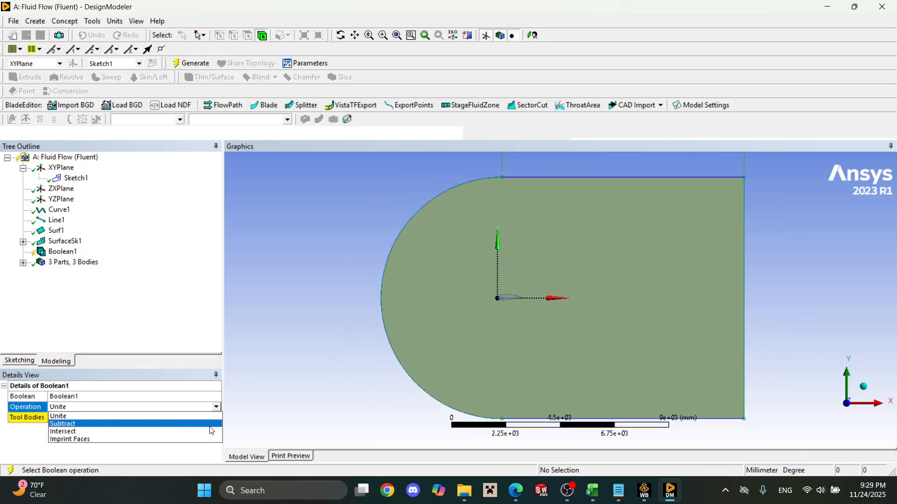
pyautogui.click(209, 425)
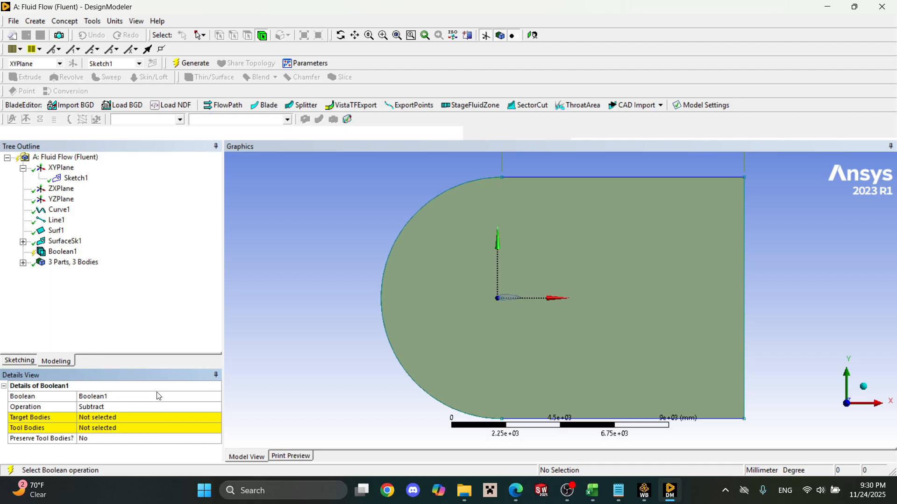
# Use the C-shaped domain surface as target body and the airfoil surface as tool body, and generate the subtraction.
pyautogui.click(163, 417)
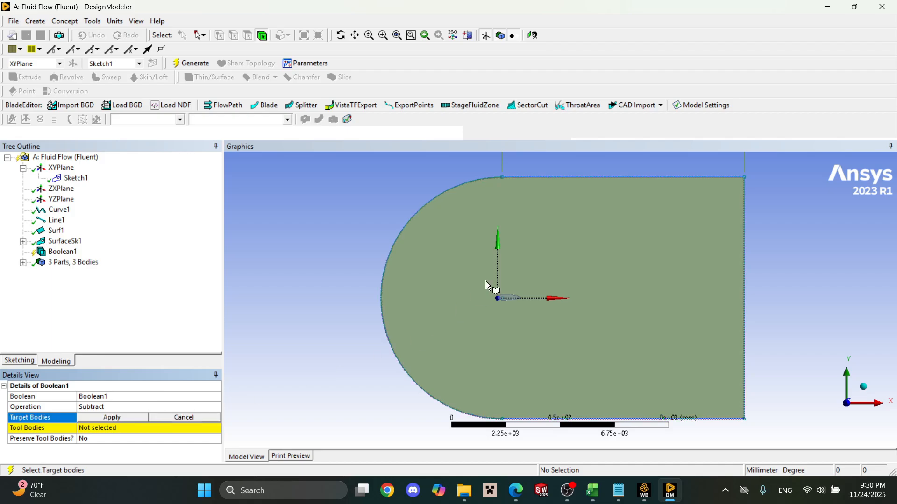
pyautogui.click(592, 244)
pyautogui.click(138, 418)
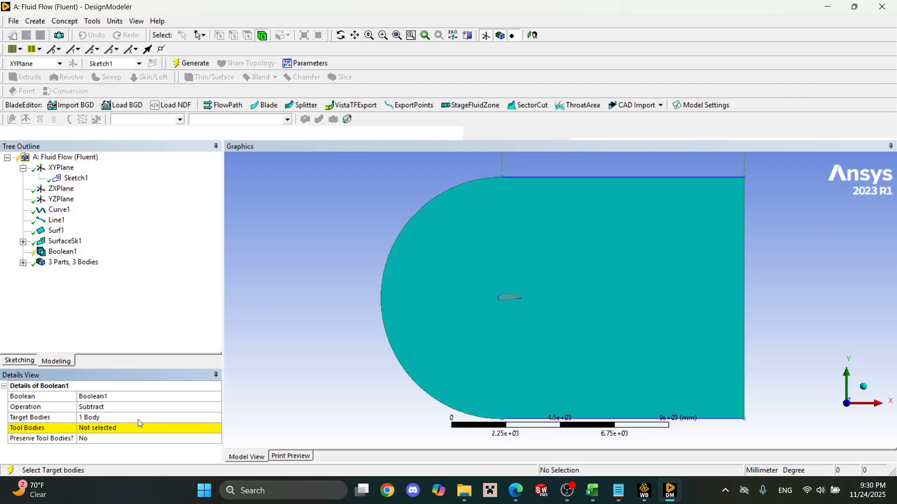
pyautogui.click(139, 430)
pyautogui.scroll(3, 482, 285)
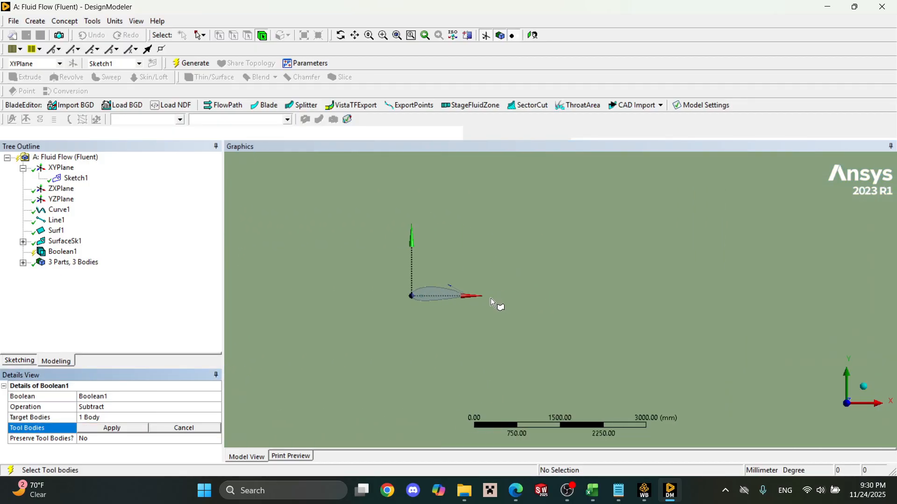
pyautogui.click(431, 292)
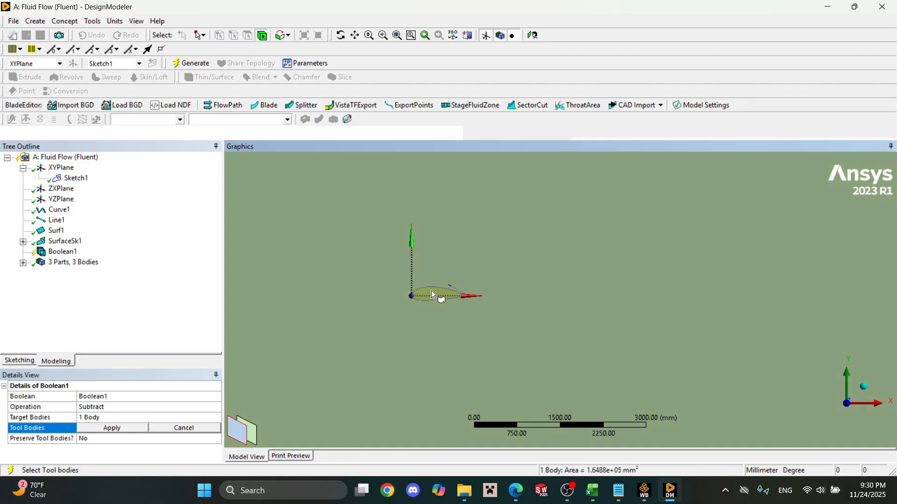
pyautogui.click(133, 427)
pyautogui.click(191, 63)
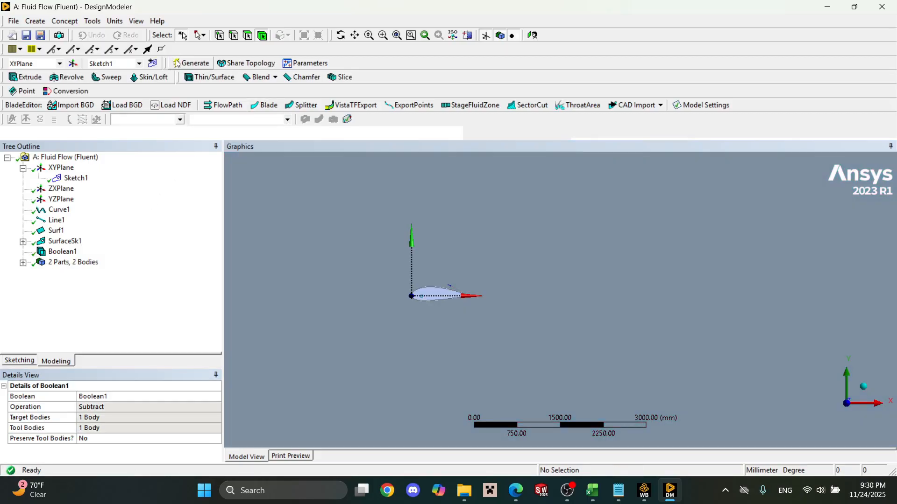
# Create a new sketch on the XYPlane for the lines that divide the domain.
pyautogui.scroll(5, 444, 240)
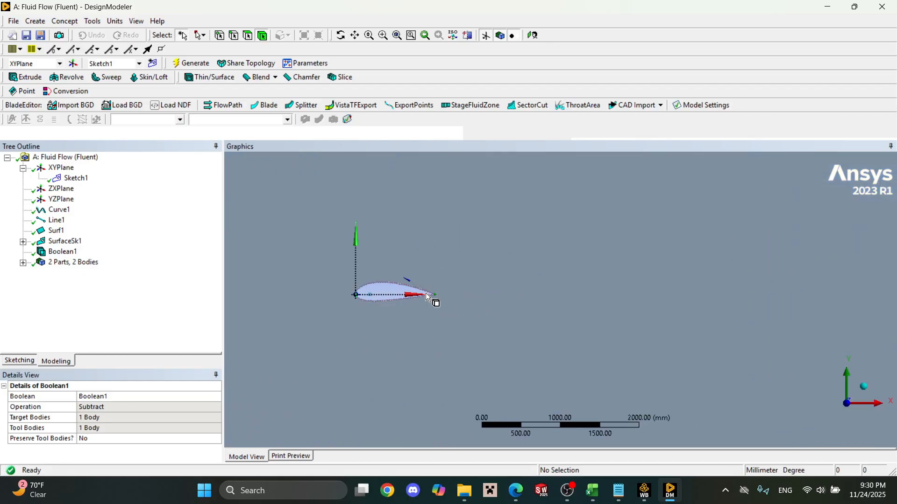
pyautogui.scroll(-2, 420, 295)
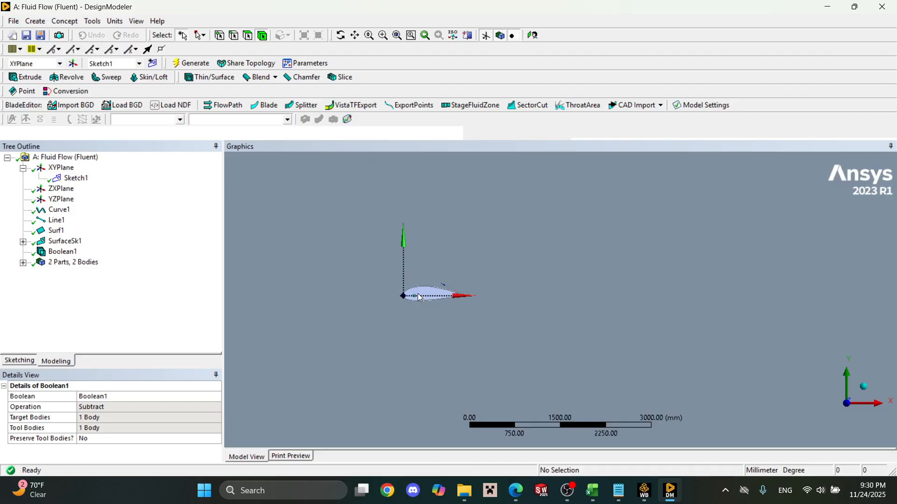
pyautogui.scroll(-5, 567, 379)
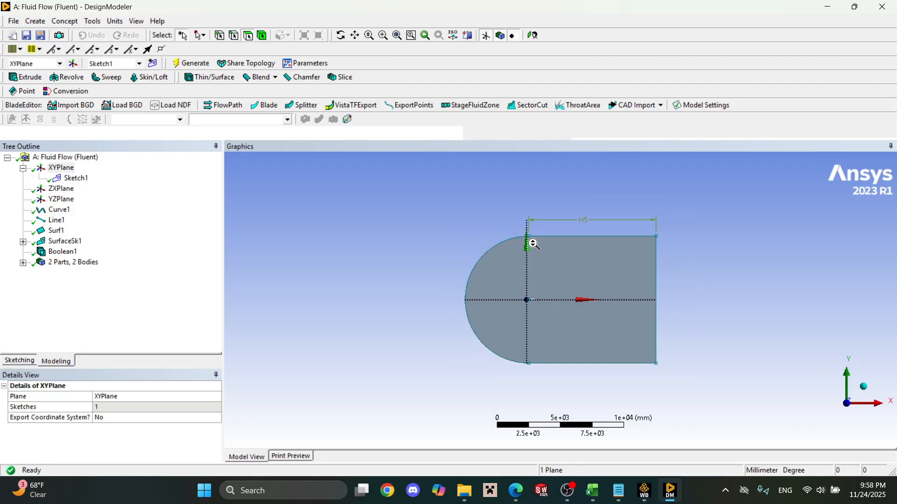
pyautogui.scroll(3, 536, 296)
pyautogui.scroll(2, 537, 296)
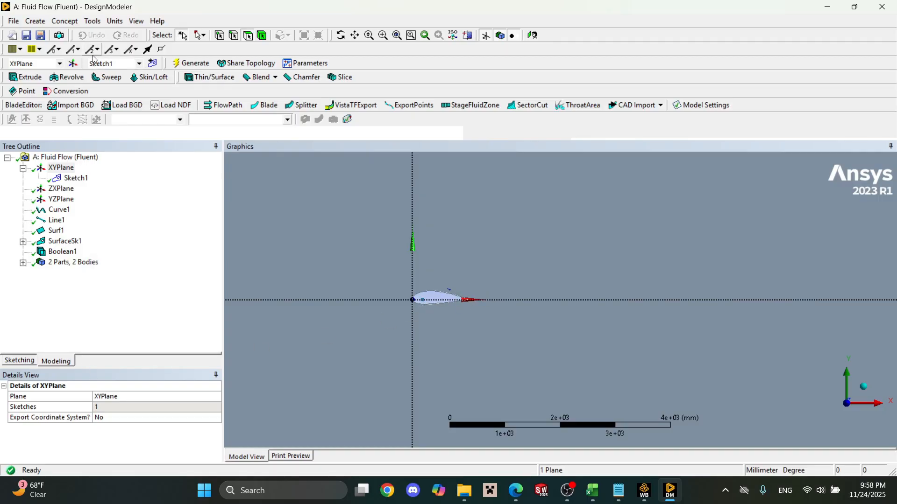
pyautogui.click(154, 63)
pyautogui.click(153, 64)
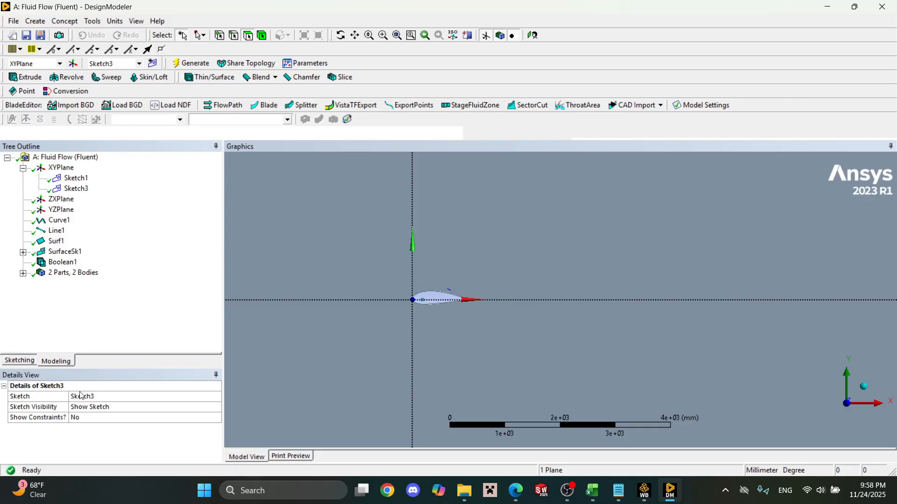
# Sketch two vertical lines from the domain arc's centre point inside the airfoil, one upward and one downward, each about 1500 mm long.
pyautogui.click(28, 363)
pyautogui.click(21, 172)
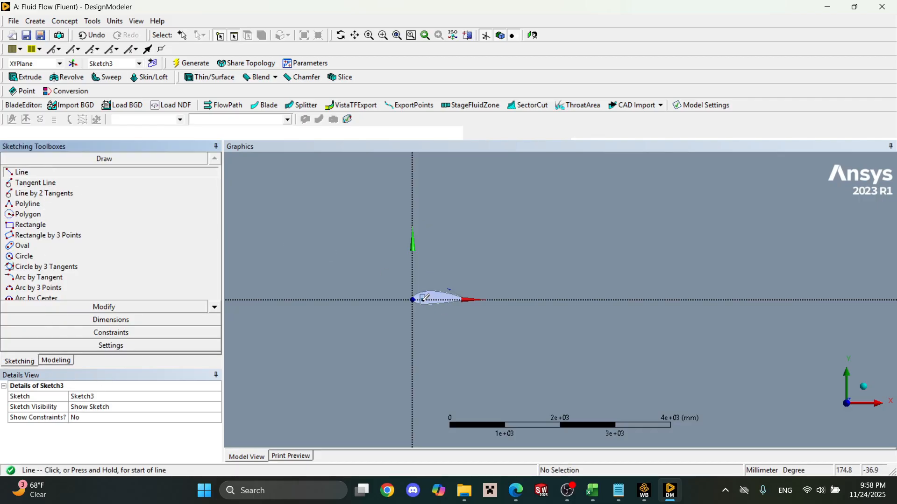
pyautogui.click(423, 299)
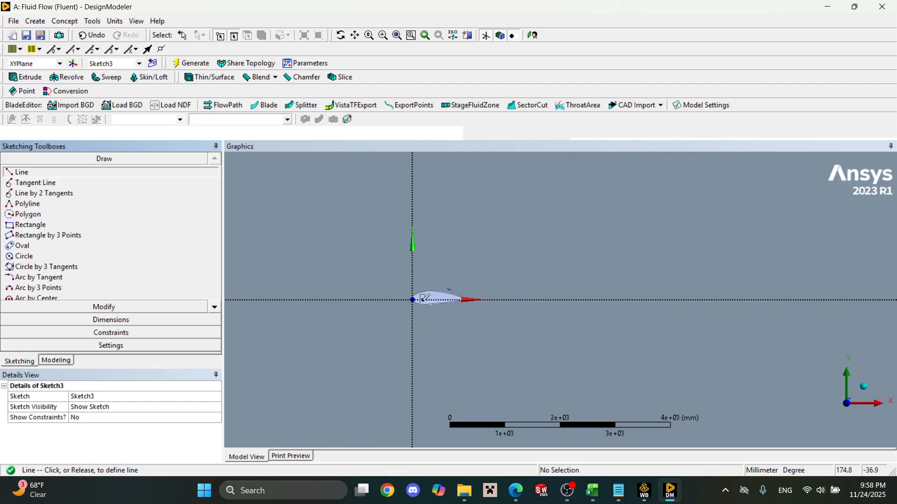
pyautogui.click(422, 219)
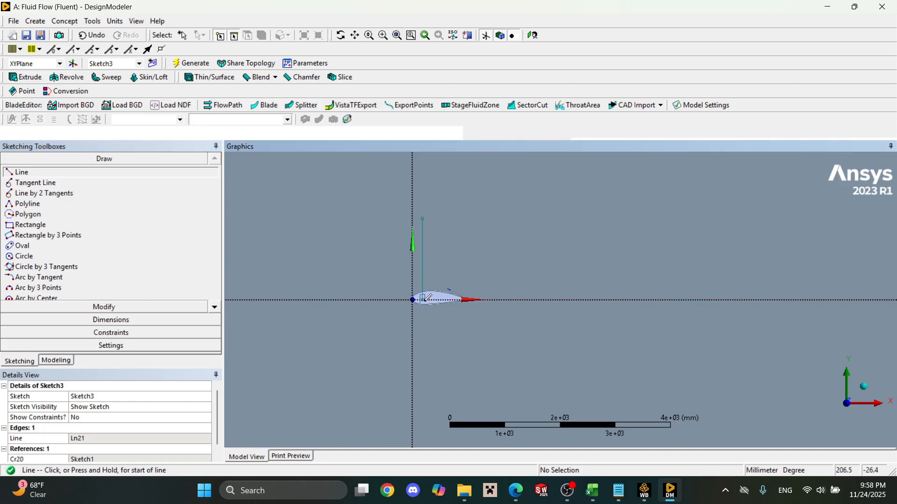
pyautogui.click(426, 298)
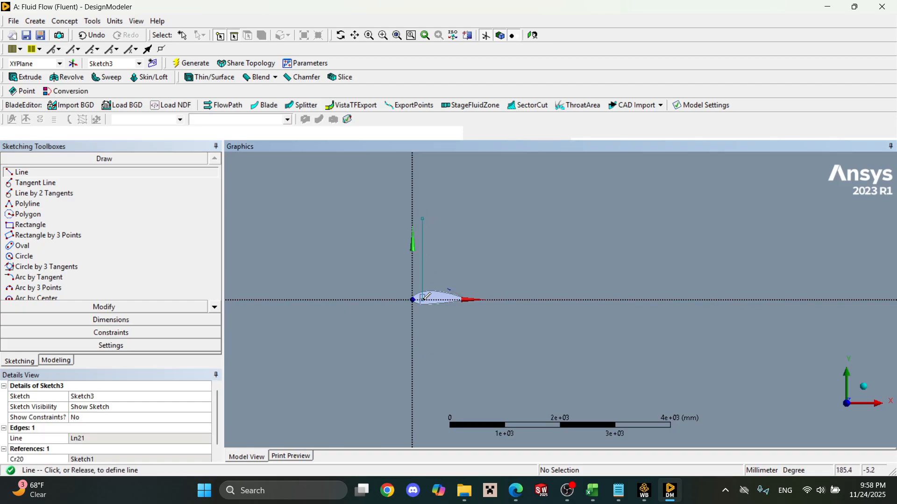
pyautogui.click(423, 384)
# Sketch two horizontal lines from the domain arc's centre point, one about 1600 mm toward the inlet and one about 520 mm inside the airfoil.
pyautogui.click(422, 298)
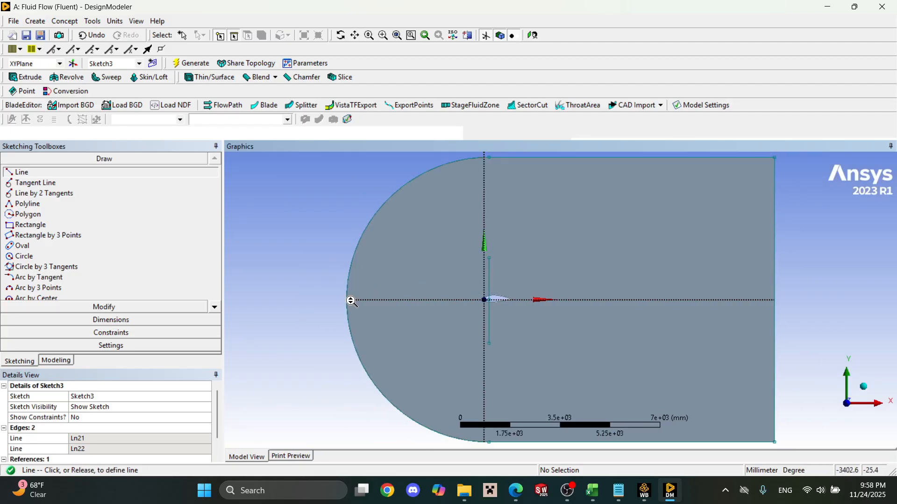
pyautogui.scroll(-3, 364, 297)
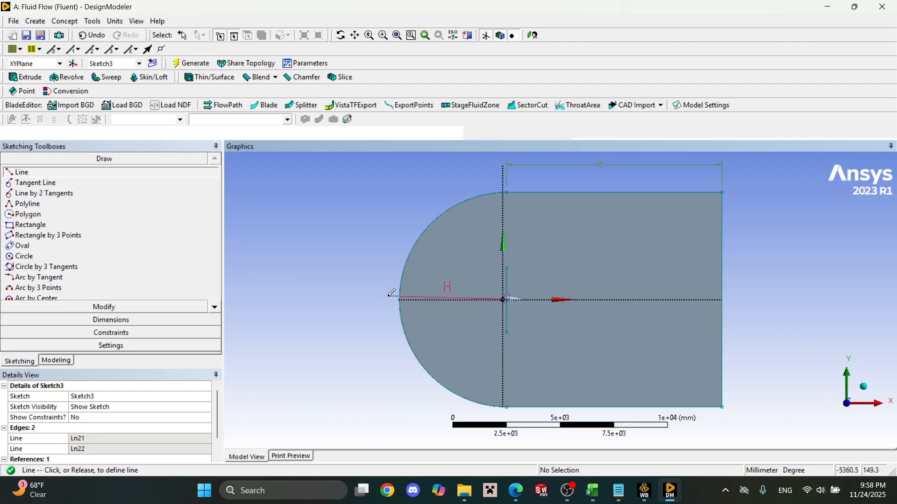
pyautogui.click(473, 298)
pyautogui.scroll(-2, 474, 297)
pyautogui.scroll(5, 417, 293)
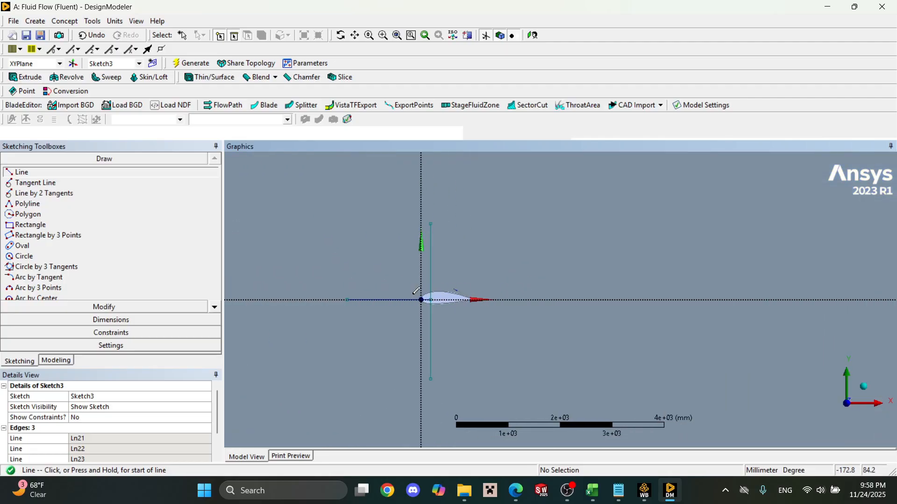
pyautogui.click(421, 299)
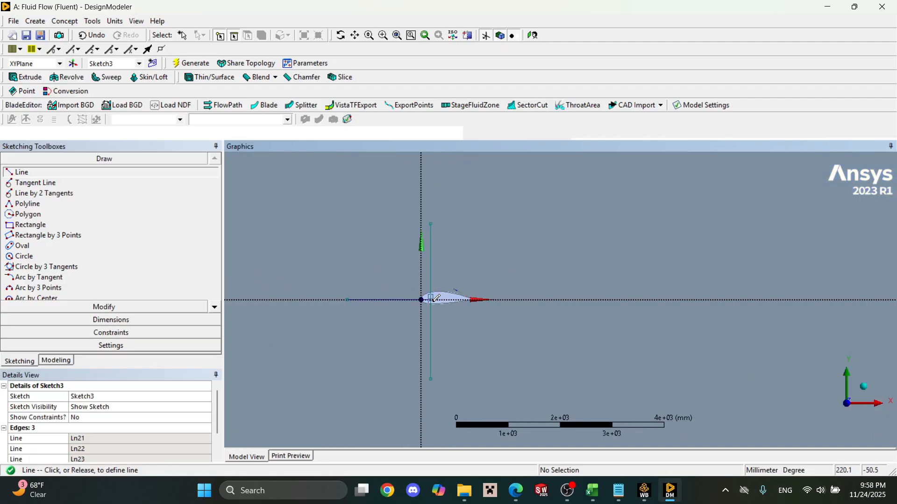
pyautogui.click(462, 297)
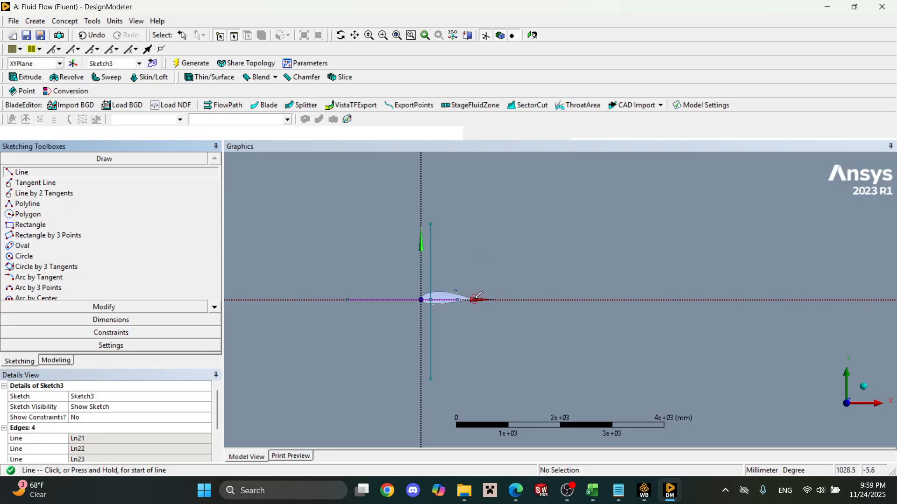
# Sketch two vertical lines from the horizontal axis just behind the trailing edge, one about 1850 mm upward and one about 1500 mm downward.
pyautogui.scroll(3, 475, 297)
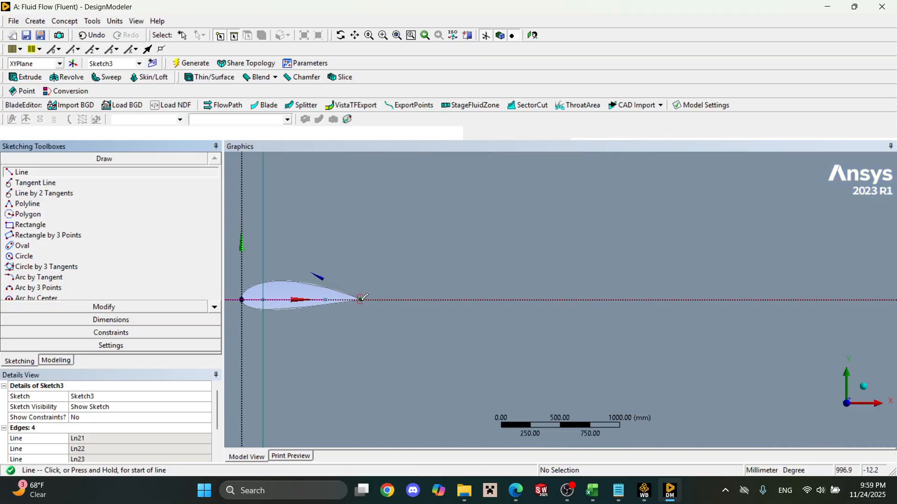
pyautogui.scroll(5, 369, 301)
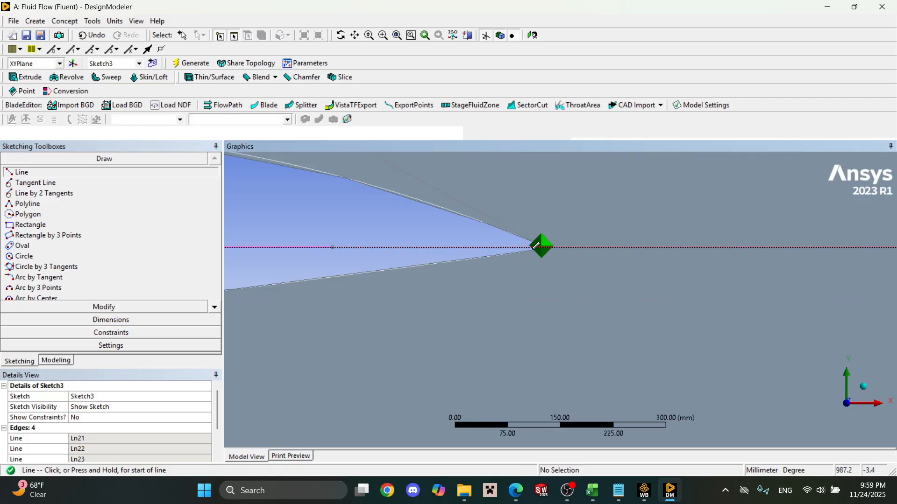
pyautogui.scroll(-10, 551, 243)
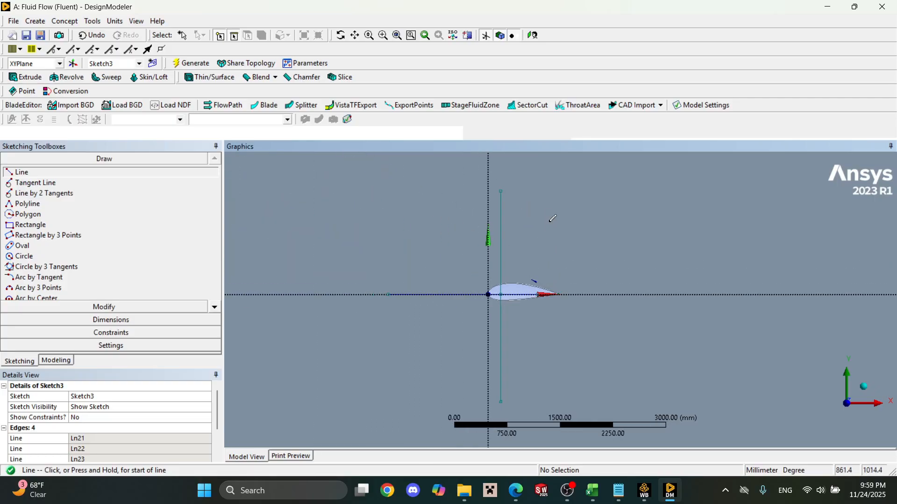
pyautogui.click(559, 294)
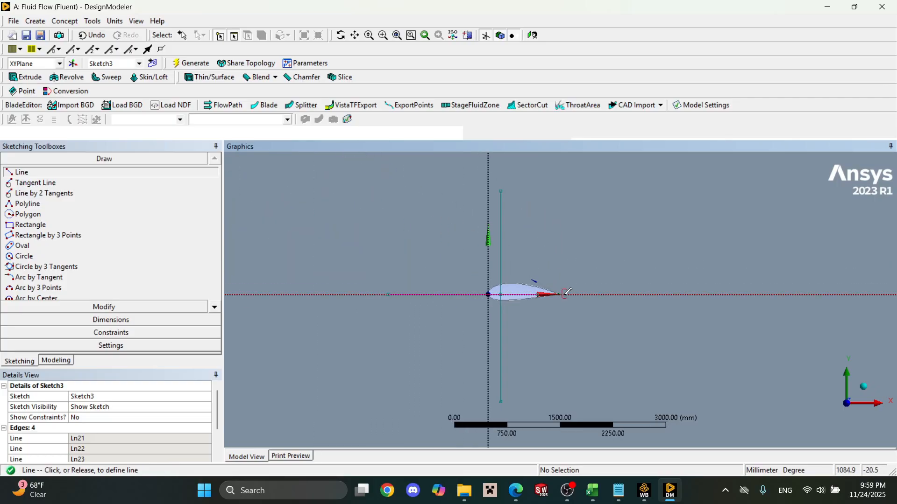
pyautogui.click(564, 164)
pyautogui.click(565, 294)
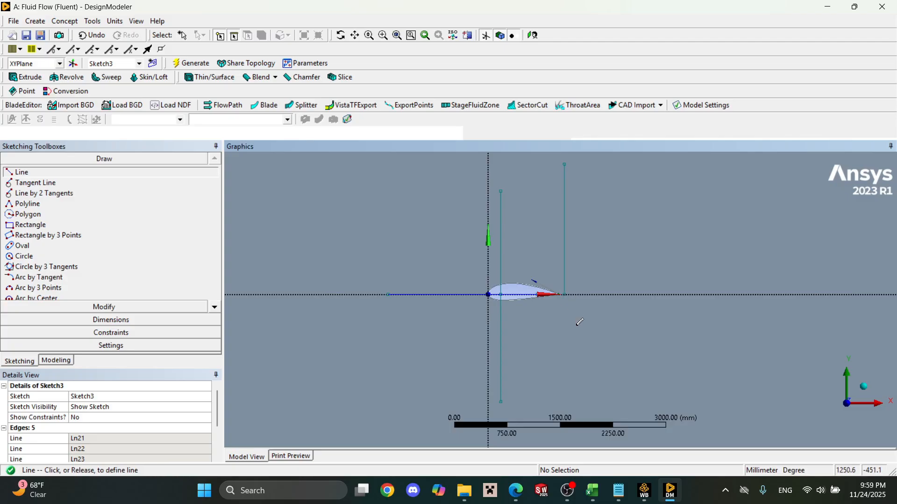
pyautogui.click(564, 401)
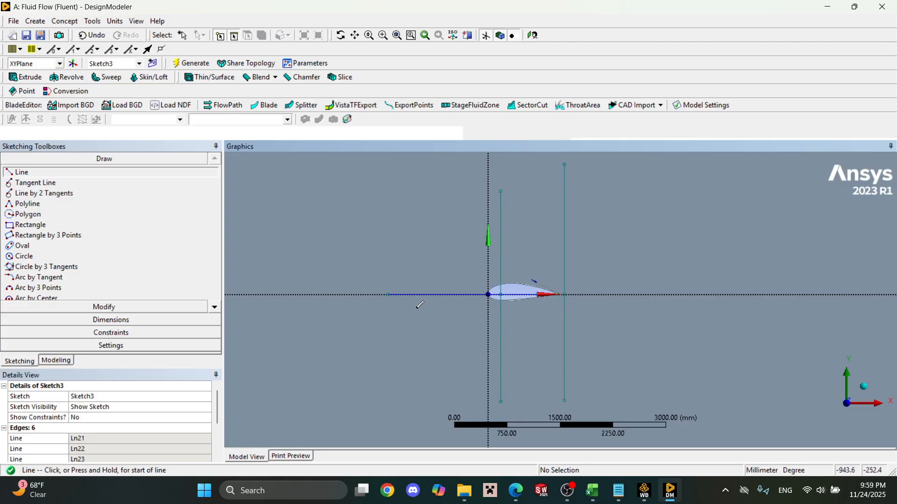
# Try to dimension the upper trailing-edge line against the vertical axis with the General dimension, and undo both attempts.
pyautogui.click(133, 308)
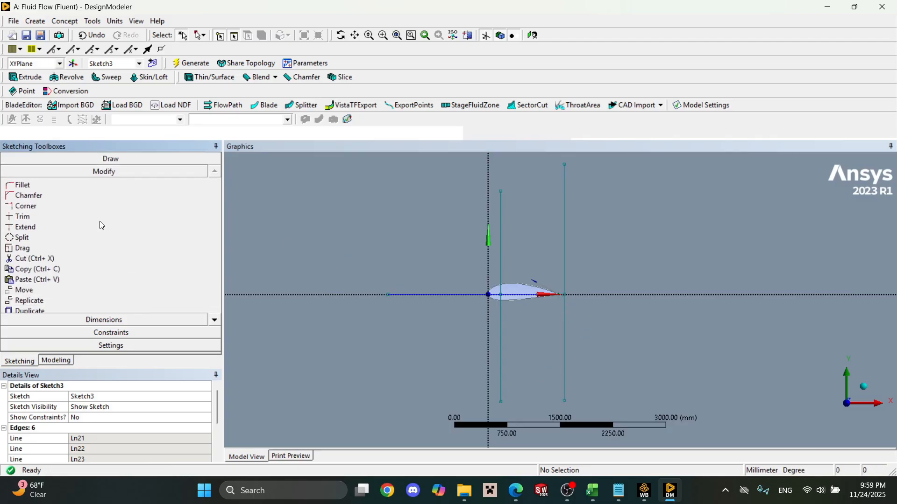
pyautogui.click(116, 322)
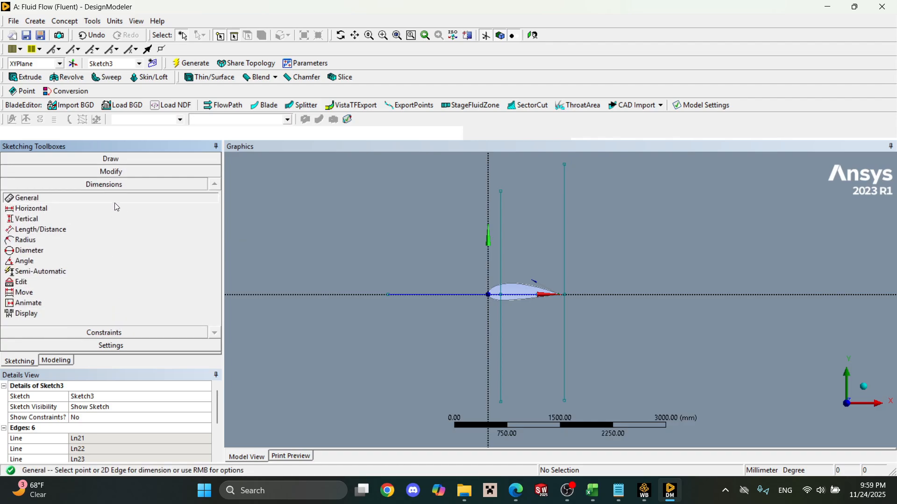
pyautogui.click(565, 239)
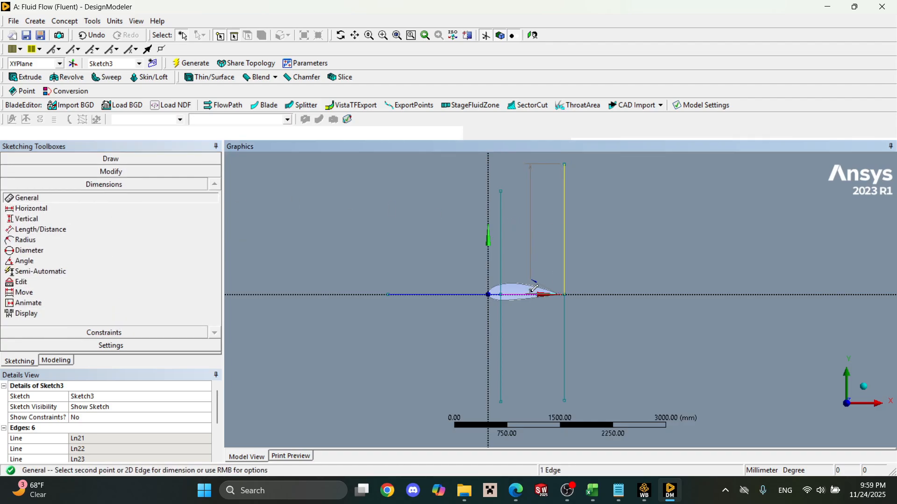
pyautogui.click(489, 272)
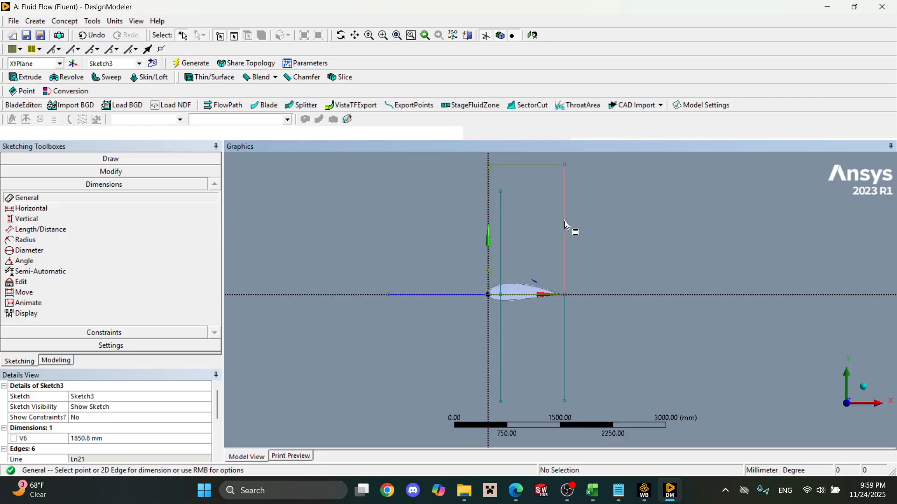
pyautogui.scroll(1, 545, 169)
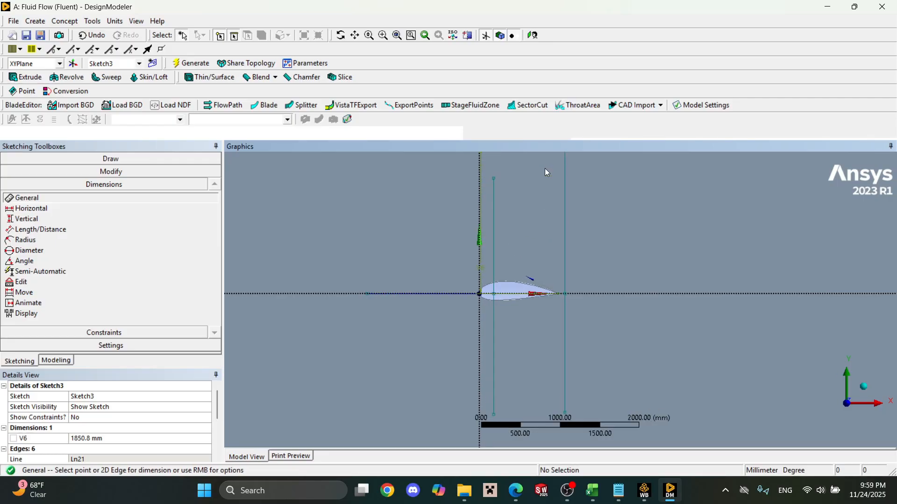
pyautogui.hotkey('ctrl', 'z')
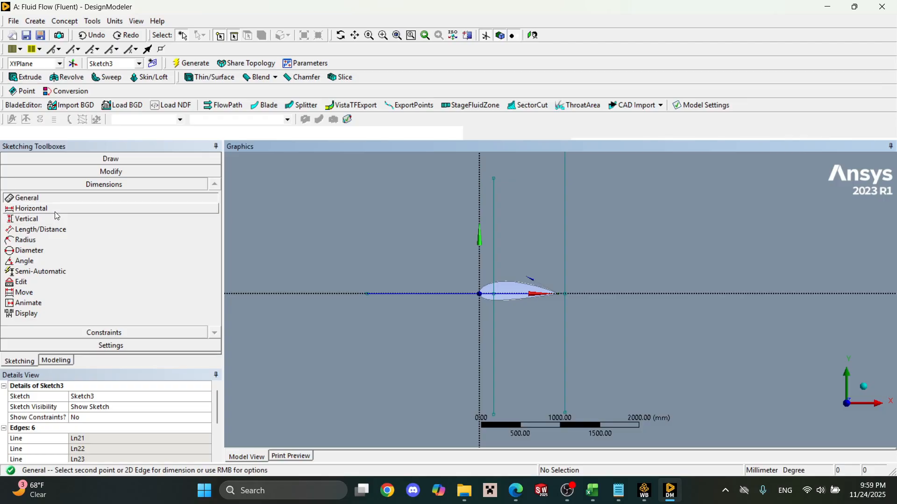
pyautogui.click(564, 282)
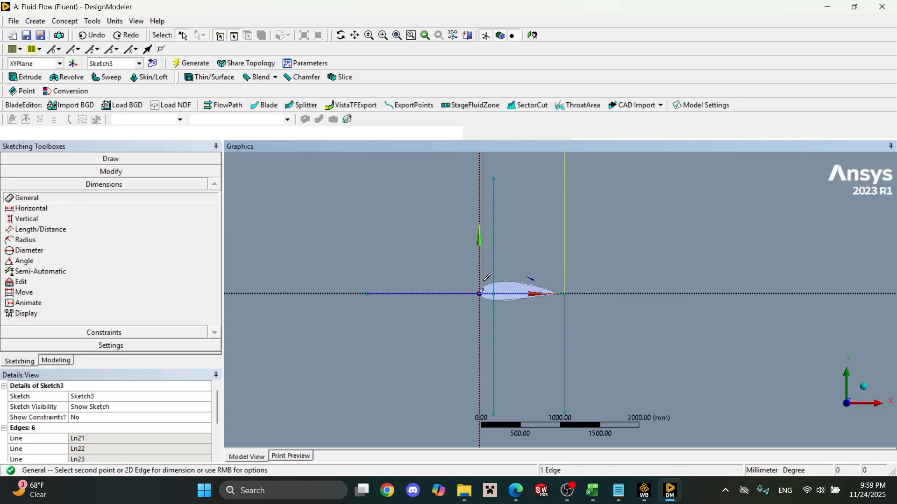
pyautogui.click(484, 270)
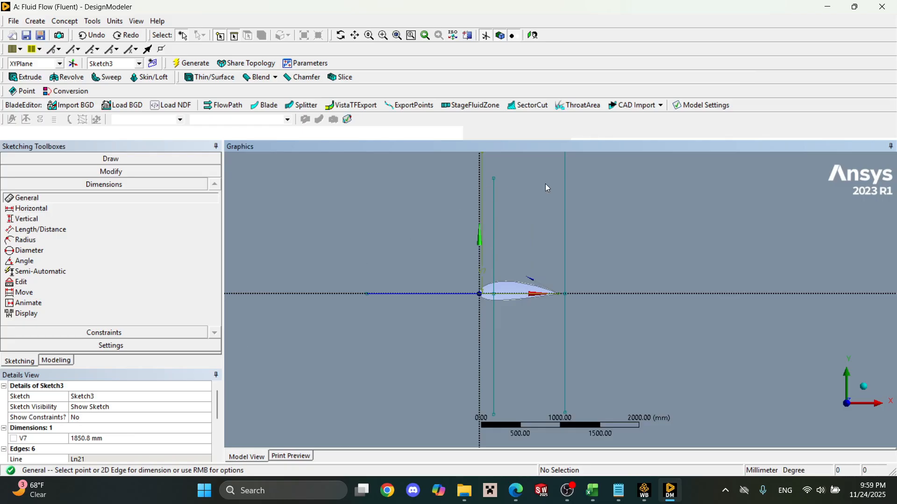
pyautogui.scroll(2, 545, 185)
pyautogui.hotkey('ctrl', 'z')
# Add a horizontal dimension between the vertical axis and the upper trailing-edge line, and set it to 1000 mm.
pyautogui.click(61, 208)
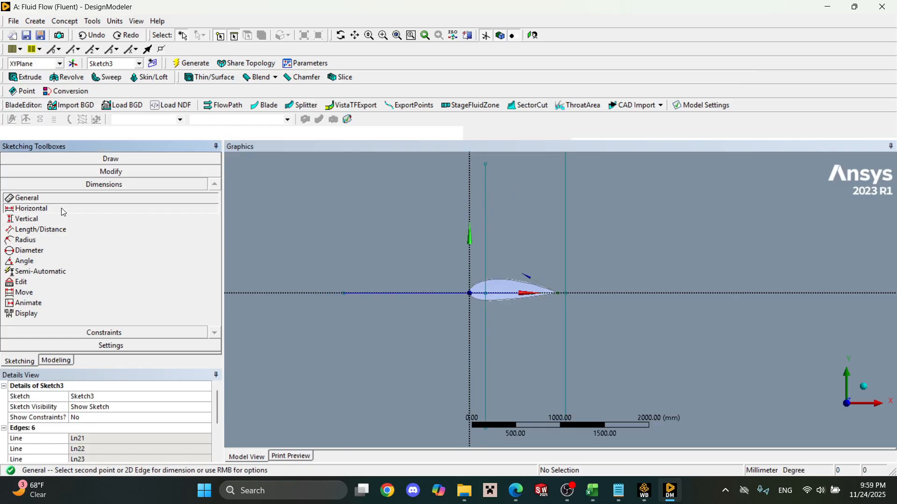
pyautogui.click(565, 243)
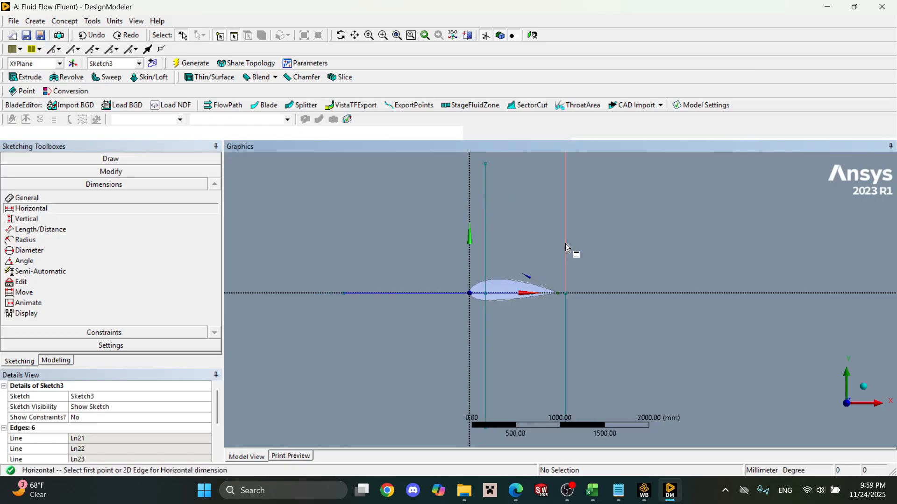
pyautogui.click(470, 255)
pyautogui.click(474, 246)
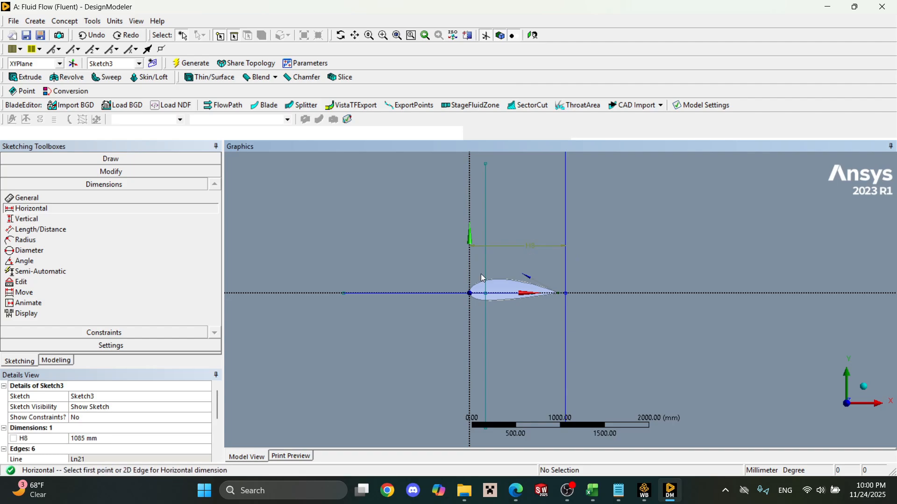
pyautogui.click(143, 438)
pyautogui.write('1000')
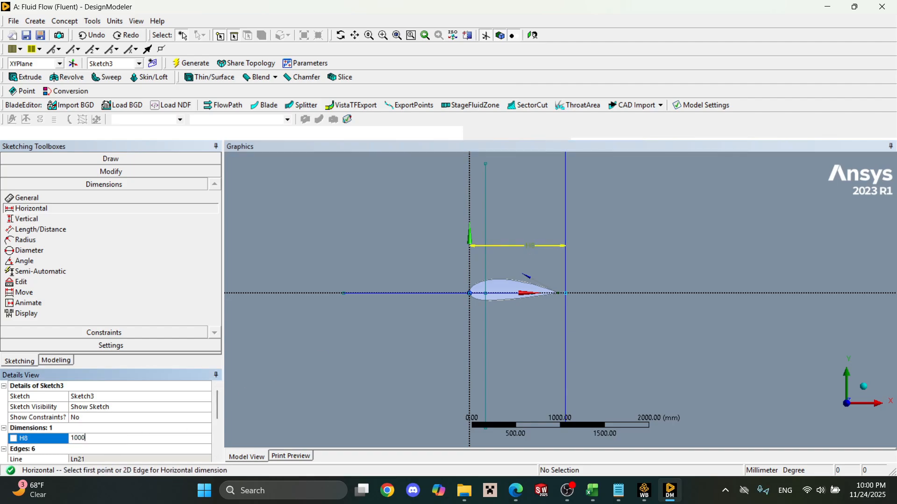
pyautogui.press('Return')
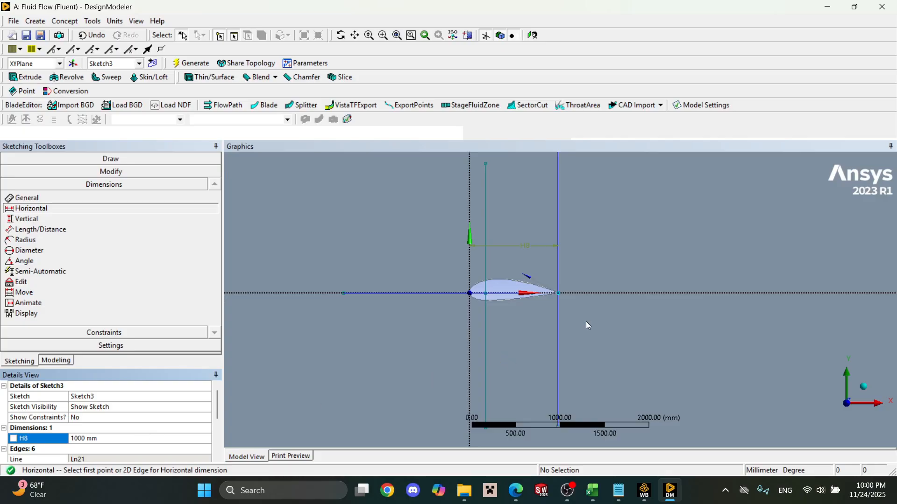
# Sketch a horizontal line about 110 mm long from the airfoil's trailing edge toward the domain outlet.
pyautogui.scroll(8, 568, 301)
pyautogui.scroll(3, 504, 249)
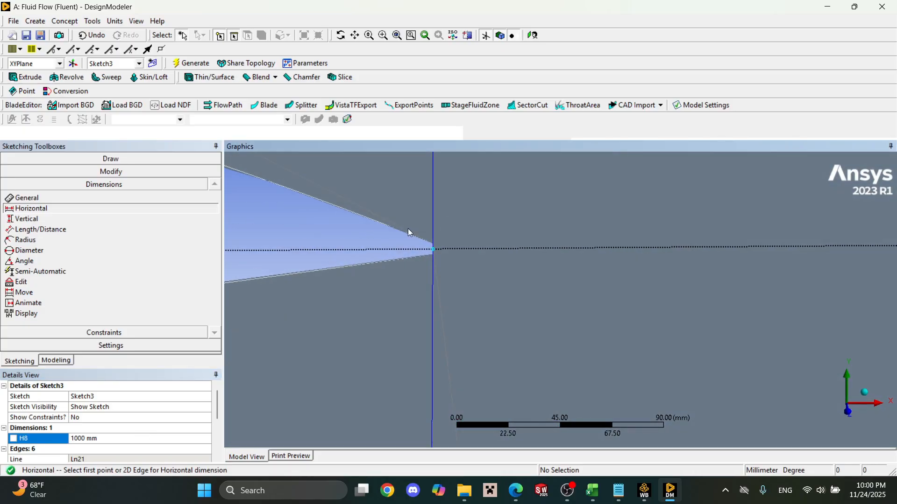
pyautogui.scroll(-1, 410, 220)
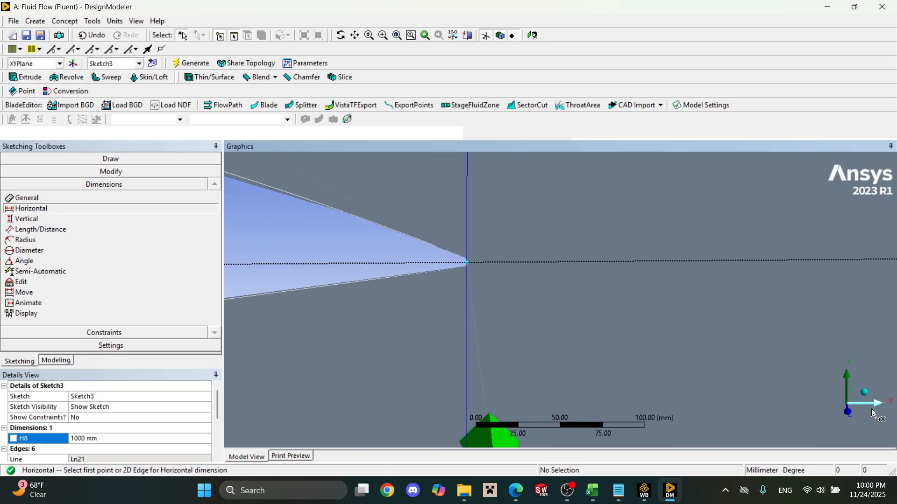
pyautogui.scroll(-4, 530, 242)
pyautogui.scroll(-5, 530, 243)
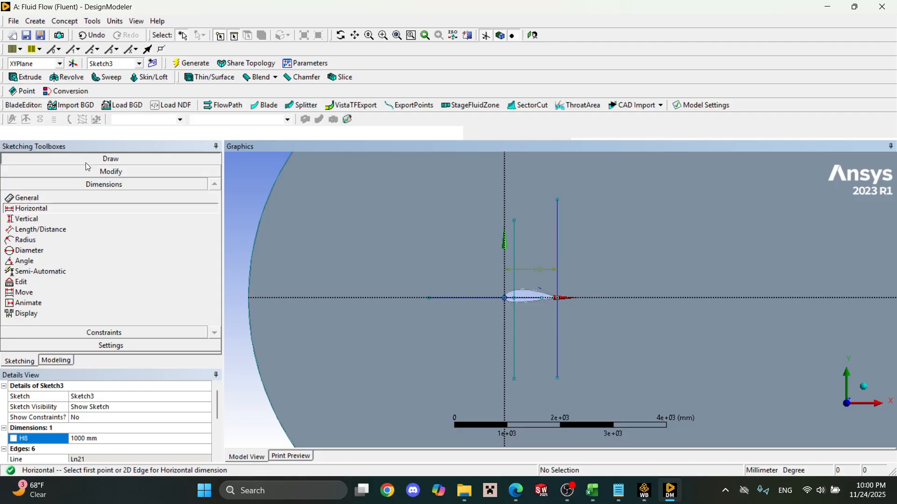
pyautogui.click(121, 159)
pyautogui.click(131, 172)
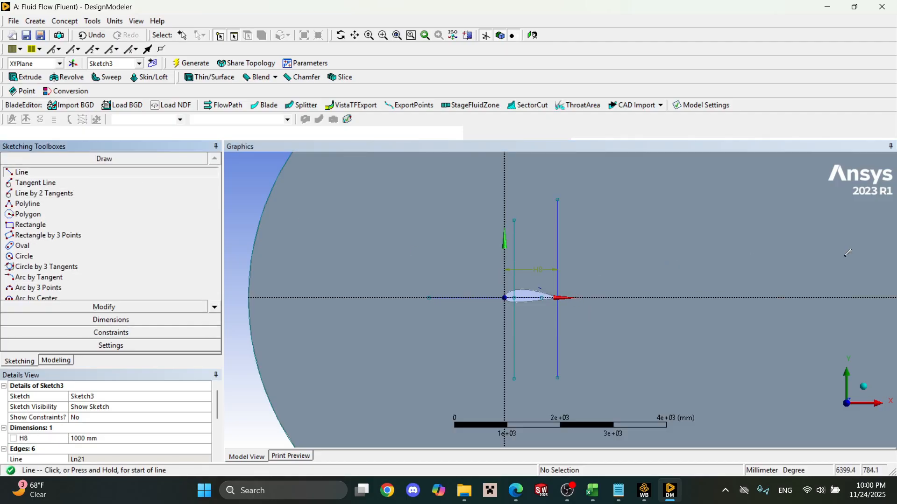
pyautogui.scroll(2, 579, 303)
pyautogui.scroll(-5, 579, 302)
pyautogui.scroll(10, 549, 280)
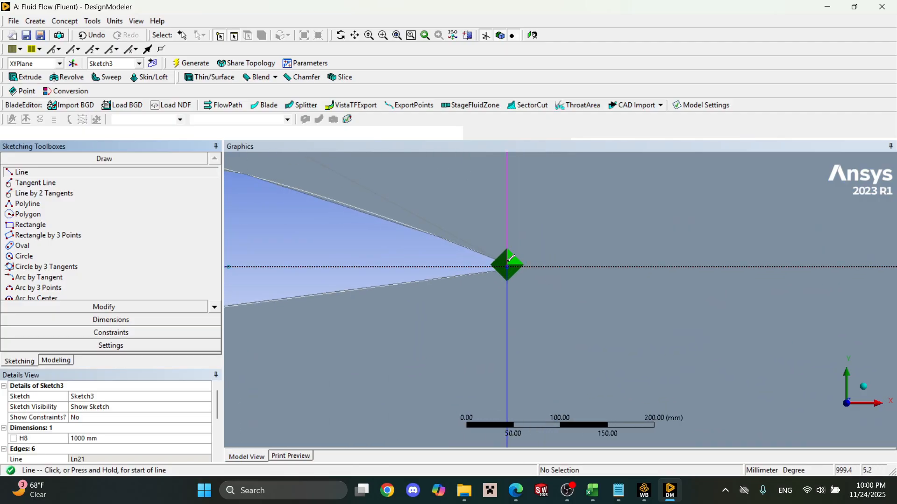
pyautogui.click(508, 266)
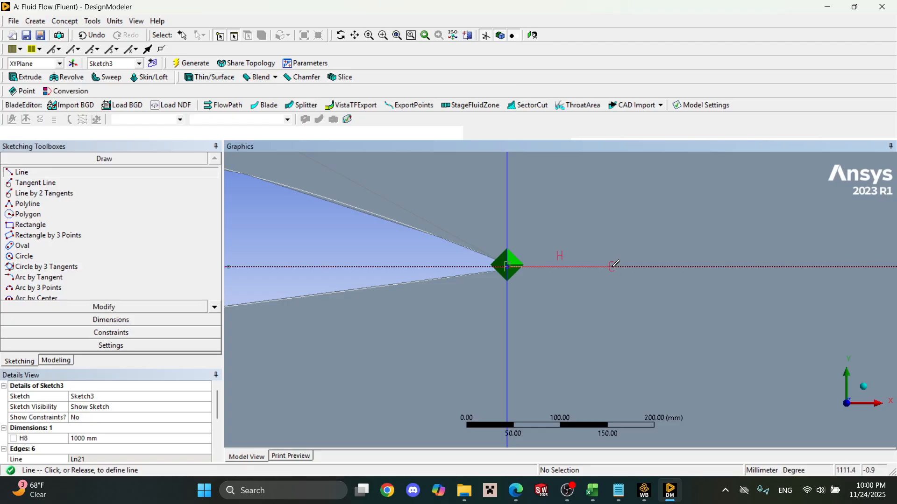
pyautogui.click(612, 267)
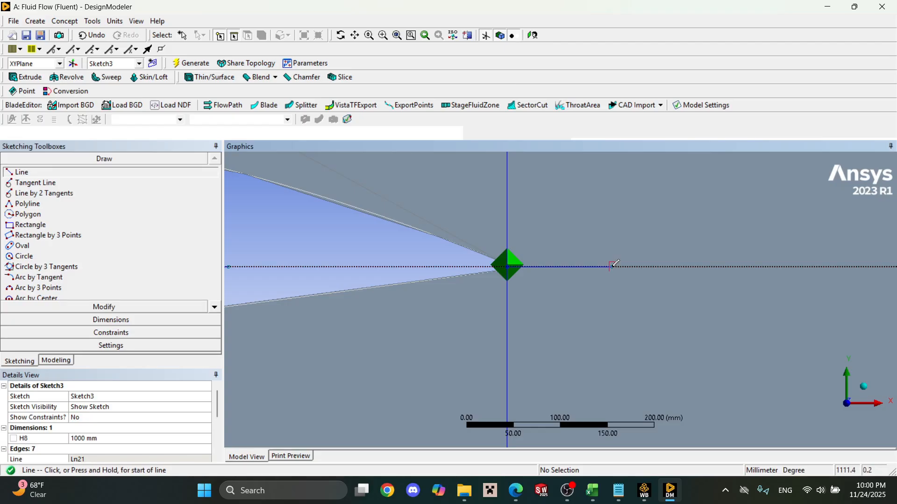
# Extend the four vertical lines and the horizontal lines toward the inlet and outlet to the domain boundary.
pyautogui.click(105, 308)
pyautogui.click(69, 229)
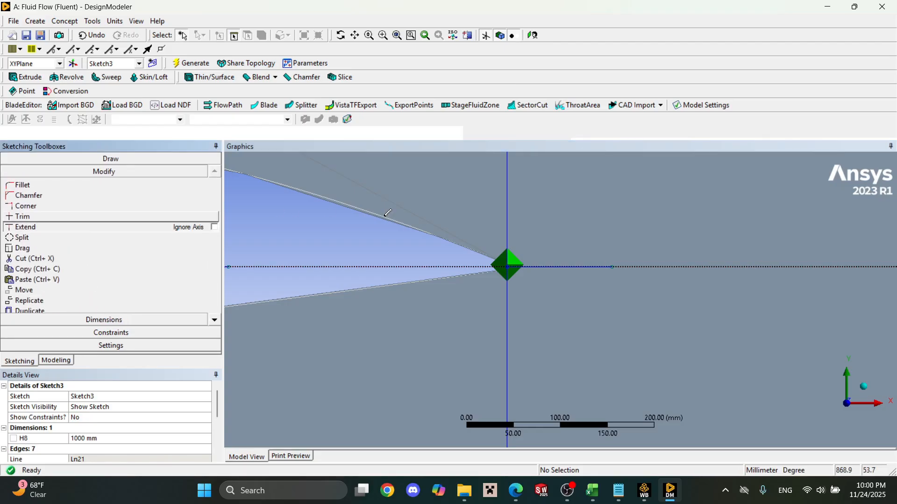
pyautogui.scroll(-10, 610, 250)
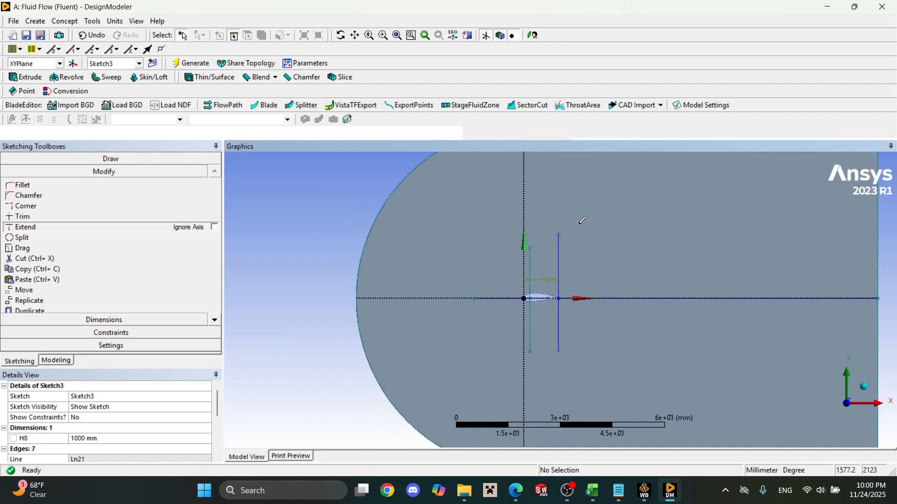
pyautogui.click(560, 239)
pyautogui.click(564, 334)
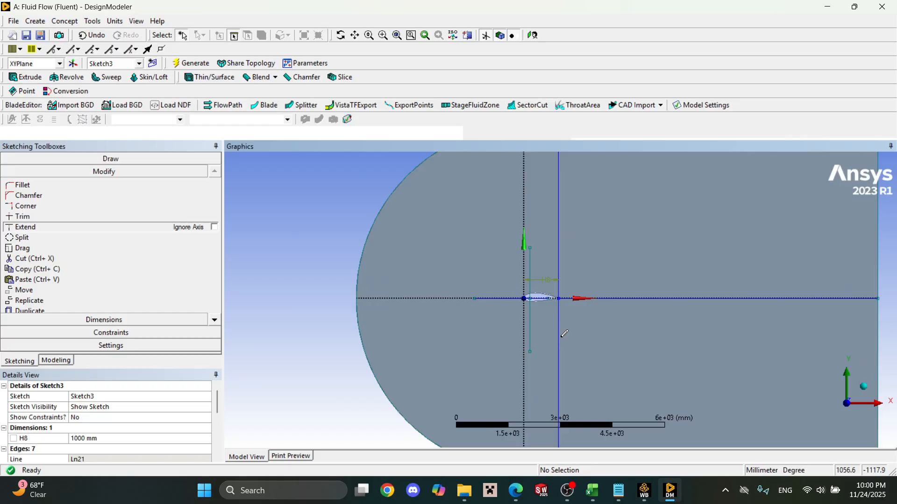
pyautogui.click(529, 330)
pyautogui.click(530, 264)
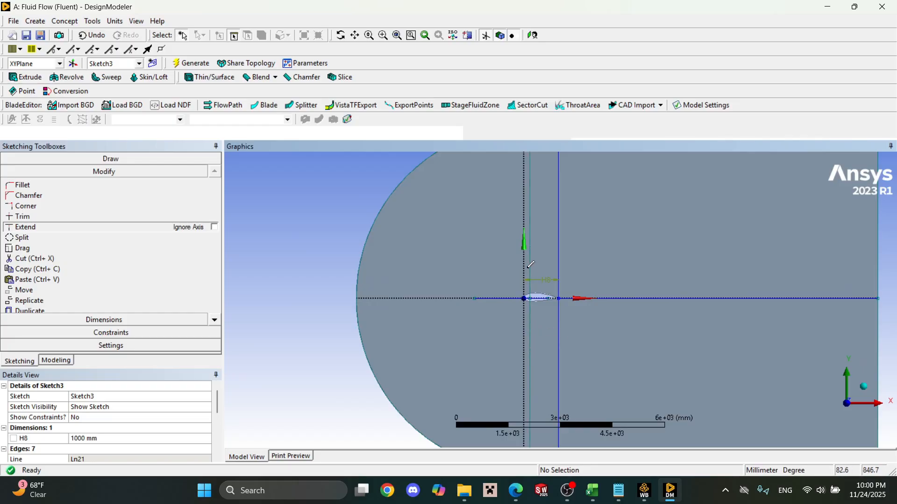
pyautogui.scroll(2, 661, 253)
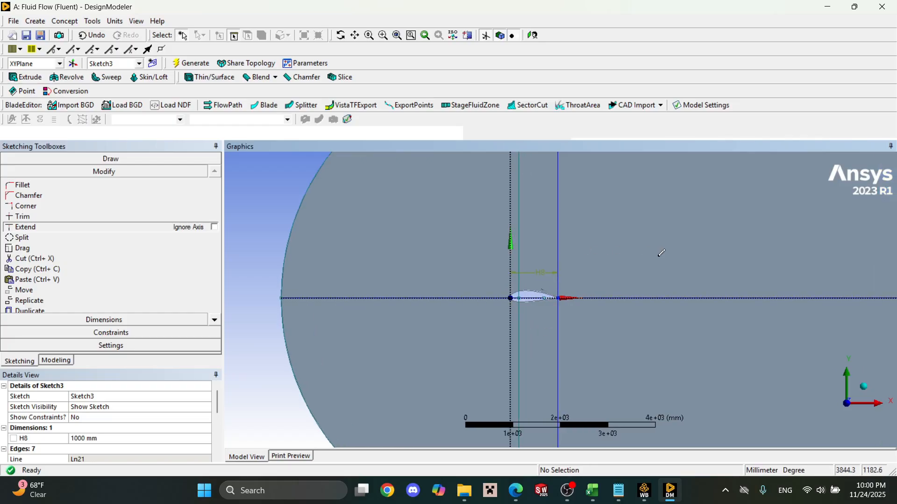
# Create a line body from Sketch3 using Lines From Sketches with the Add Material operation, and generate it.
pyautogui.scroll(-2, 661, 252)
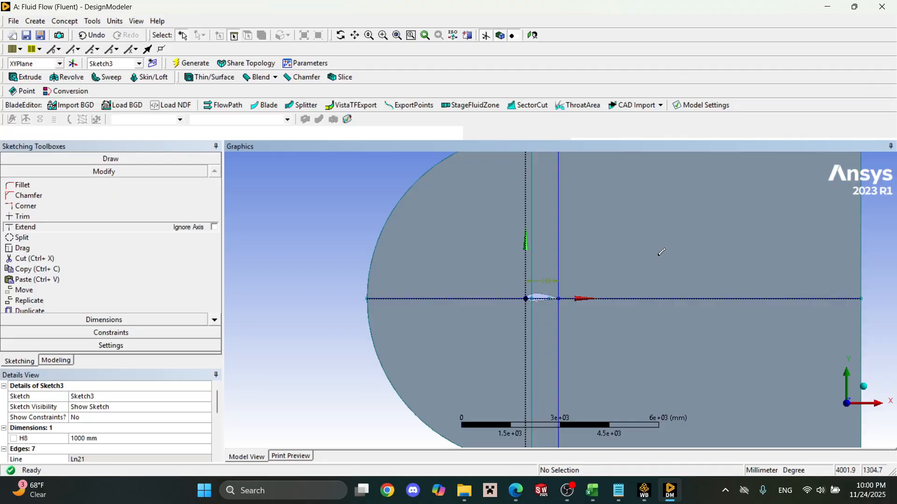
pyautogui.scroll(-2, 677, 248)
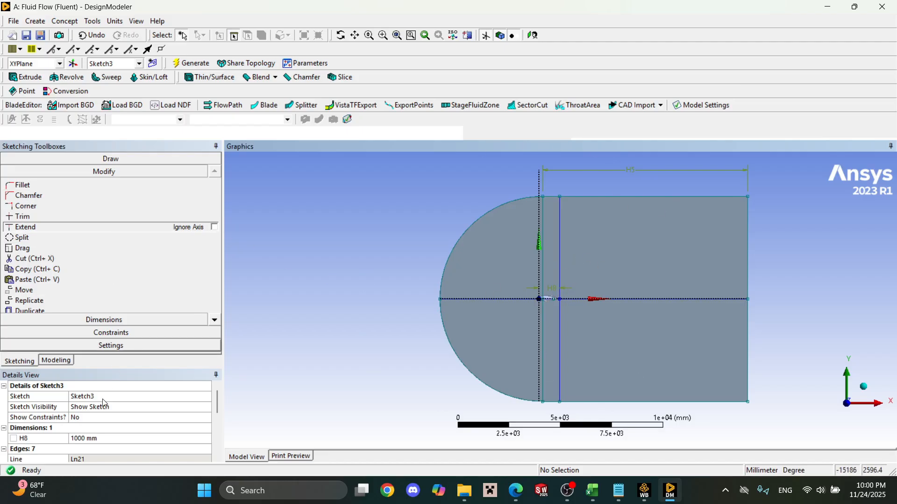
pyautogui.click(59, 361)
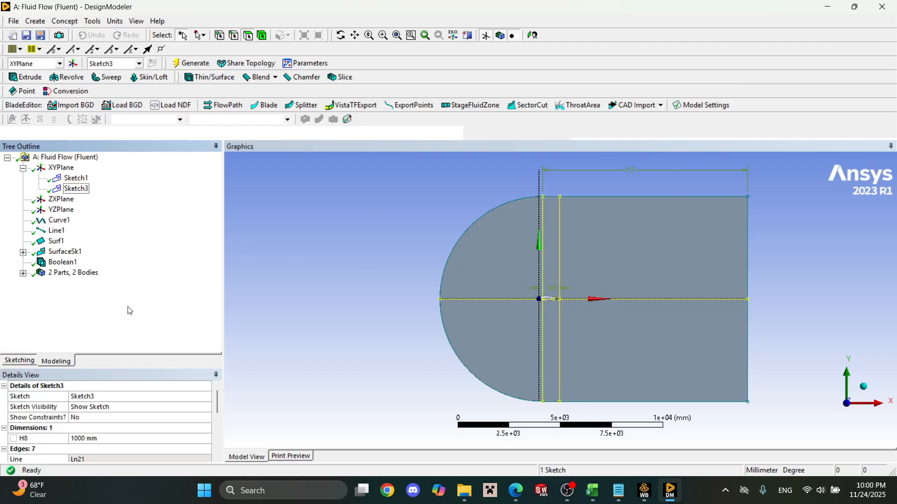
pyautogui.click(63, 21)
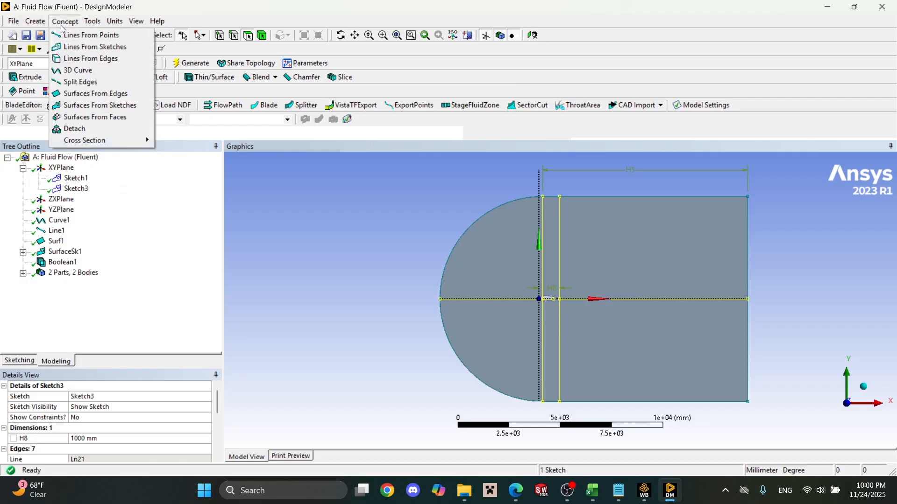
pyautogui.click(87, 47)
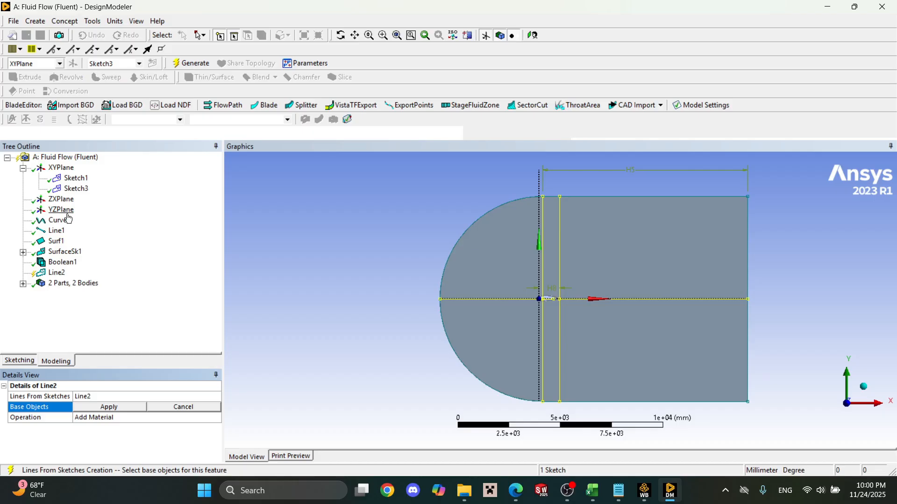
pyautogui.click(70, 190)
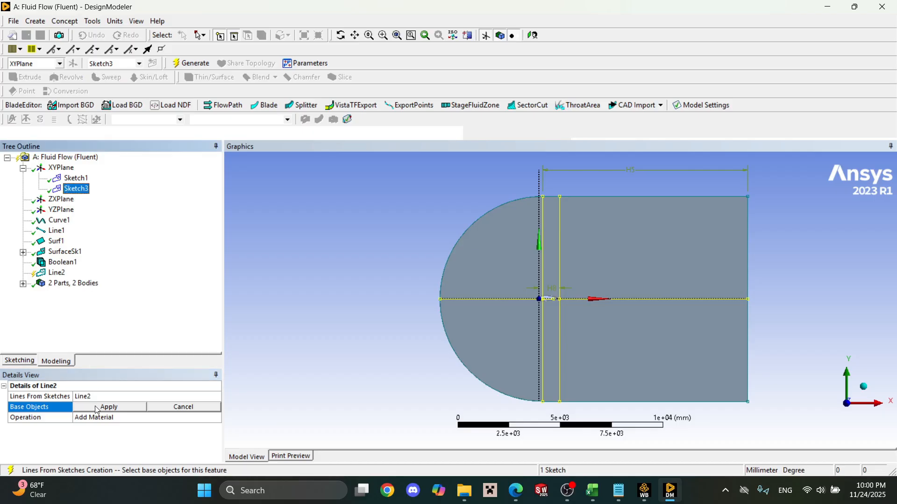
pyautogui.click(96, 408)
pyautogui.click(190, 64)
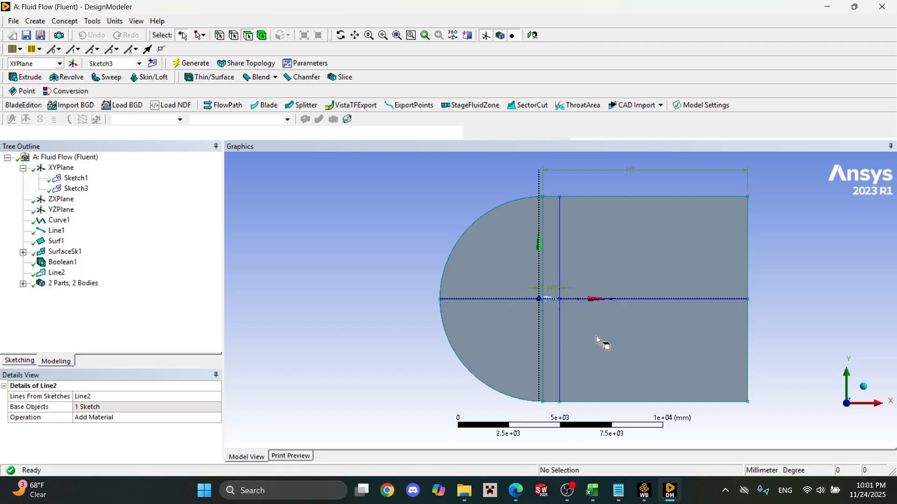
# Start an Edges On Face projection and assign the four vertical and two horizontal dividing lines as its edges.
pyautogui.scroll(-3, 517, 290)
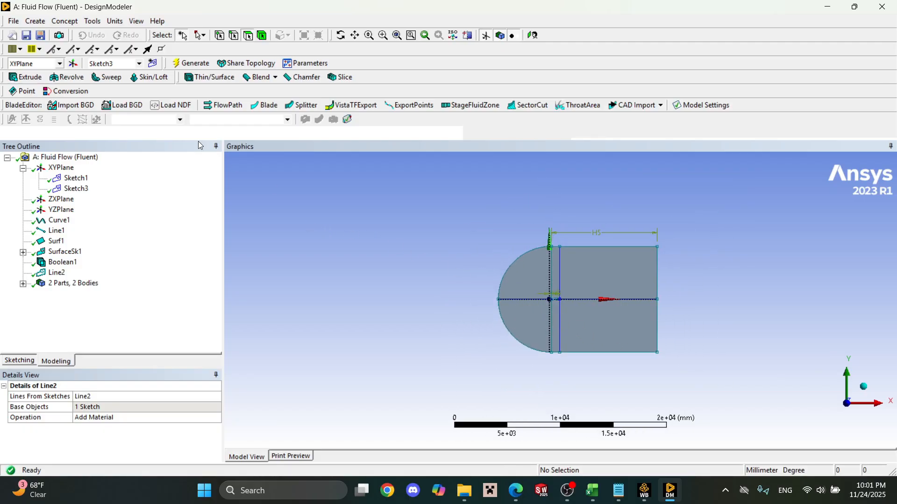
pyautogui.click(47, 23)
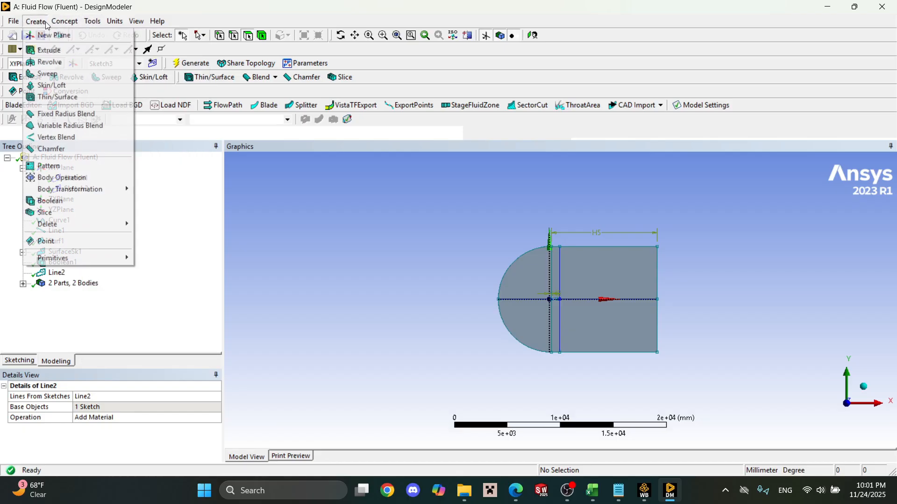
pyautogui.moveTo(92, 25)
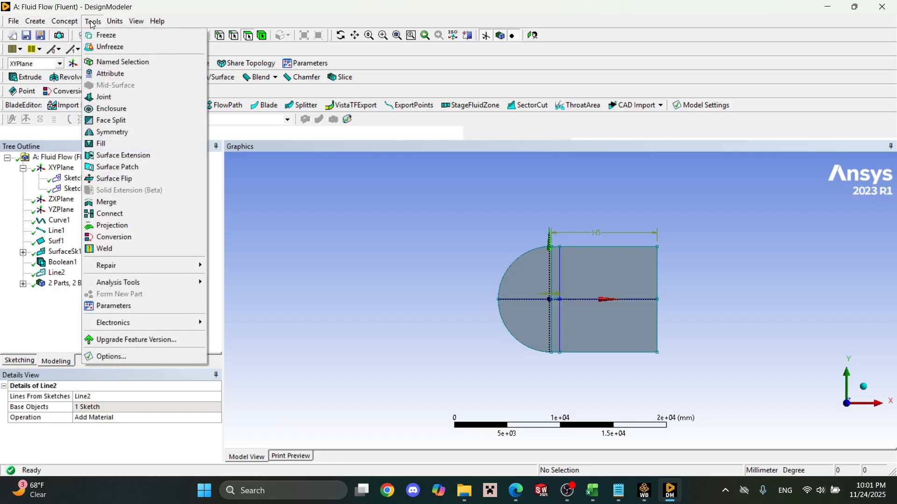
pyautogui.click(114, 225)
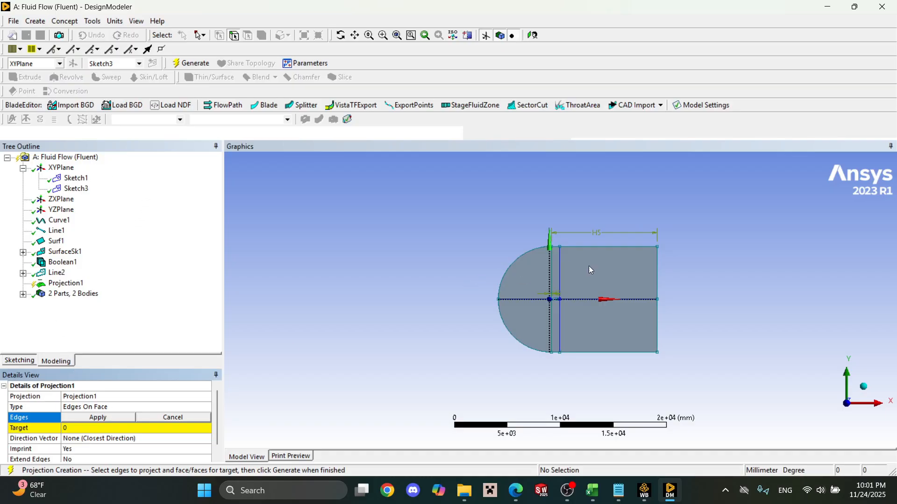
pyautogui.scroll(8, 589, 269)
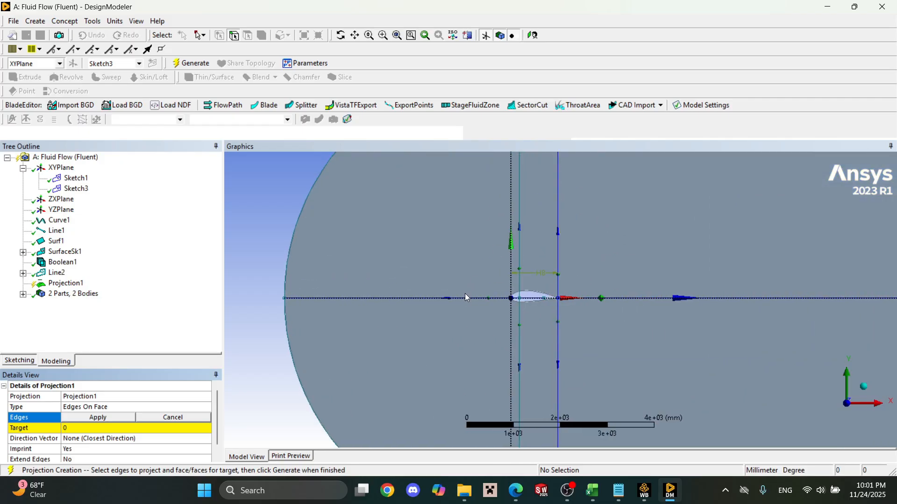
pyautogui.click(558, 206)
pyautogui.keyDown('ctrl'); pyautogui.click(521, 208); pyautogui.keyUp('ctrl')
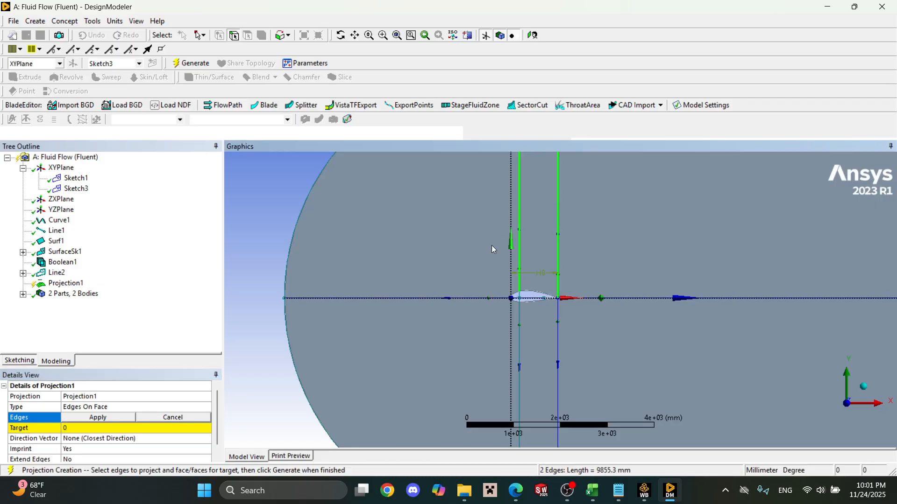
pyautogui.keyDown('ctrl'); pyautogui.click(460, 297); pyautogui.keyUp('ctrl')
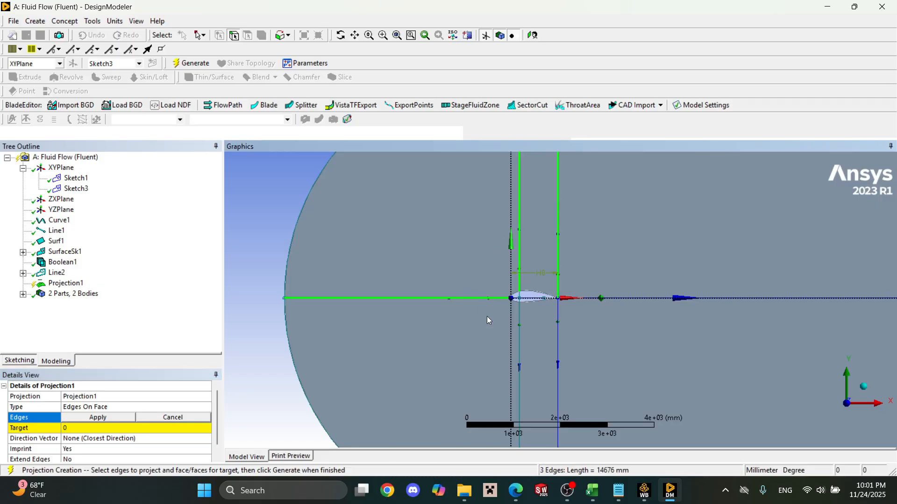
pyautogui.keyDown('ctrl'); pyautogui.click(520, 334); pyautogui.keyUp('ctrl')
pyautogui.keyDown('ctrl'); pyautogui.click(559, 344); pyautogui.keyUp('ctrl')
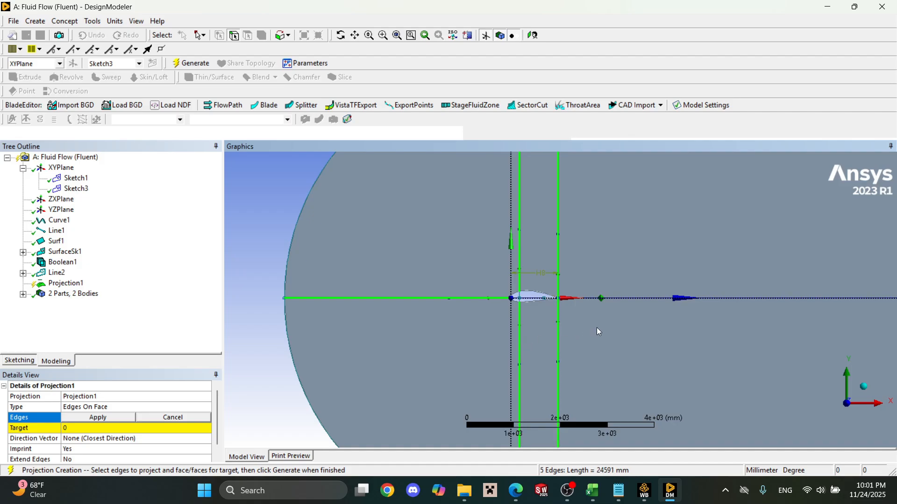
pyautogui.keyDown('ctrl'); pyautogui.click(635, 301); pyautogui.keyUp('ctrl')
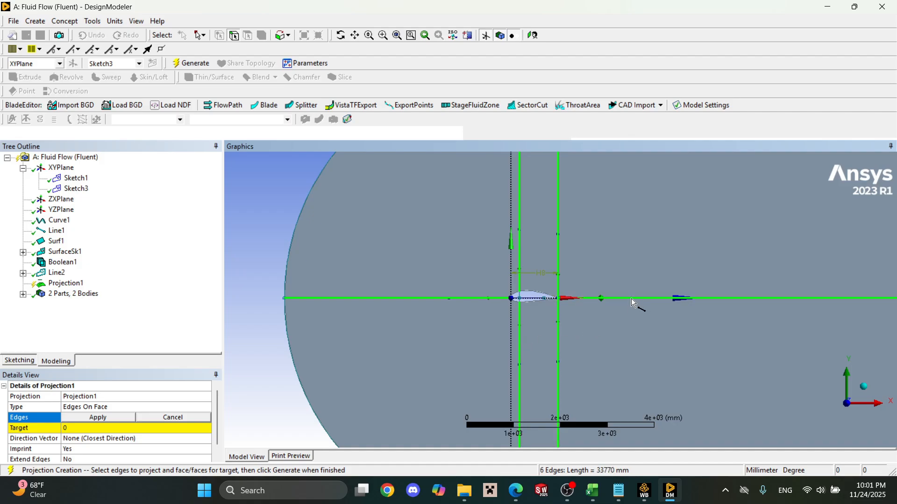
pyautogui.scroll(-5, 563, 296)
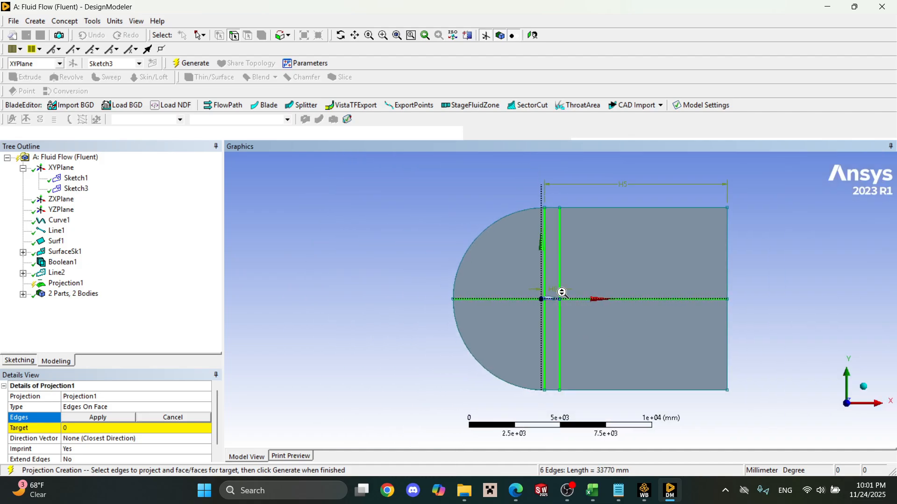
pyautogui.click(98, 417)
# Set the C-shaped domain surface as the projection's target and generate it with Imprint set to Yes.
pyautogui.click(111, 429)
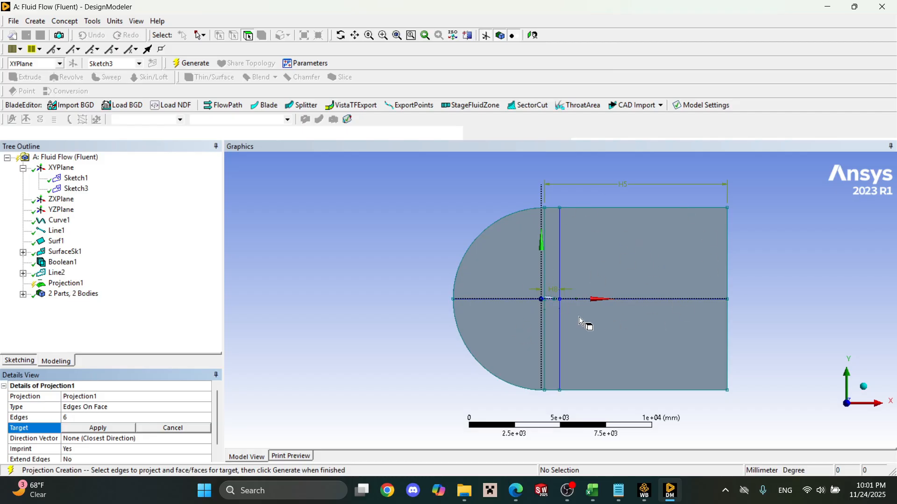
pyautogui.click(518, 335)
pyautogui.click(98, 428)
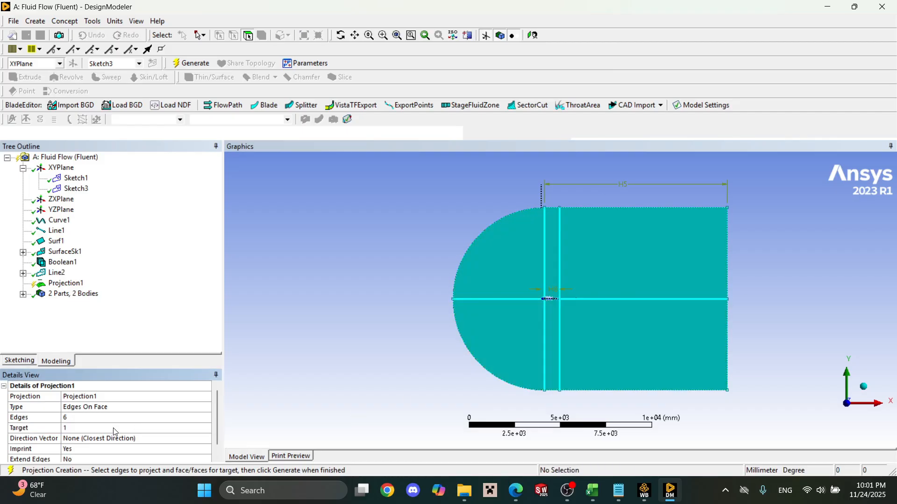
pyautogui.scroll(-1, 126, 410)
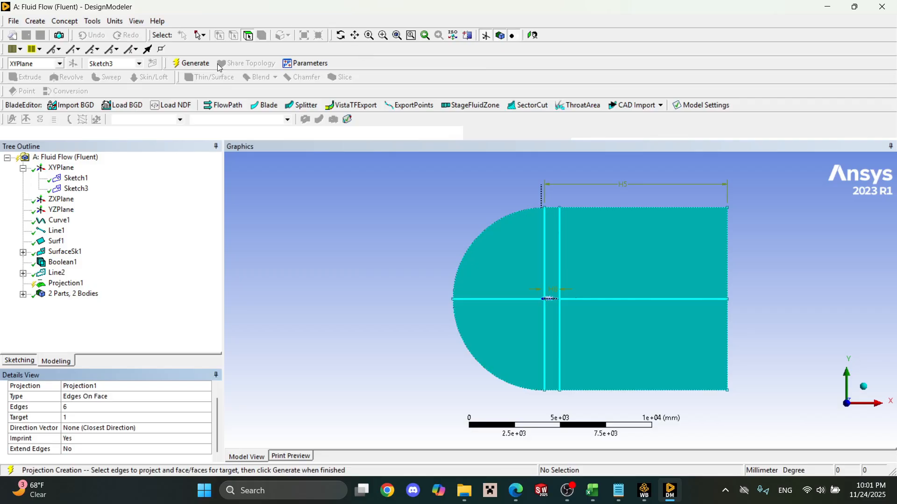
pyautogui.click(193, 63)
# Check how the projection divides the fluid domain by selecting its individual faces around the airfoil.
pyautogui.click(83, 283)
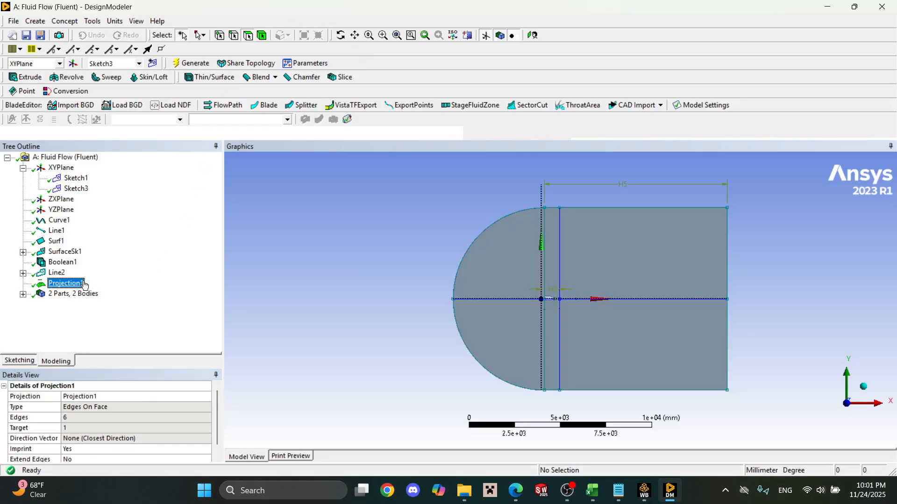
pyautogui.click(600, 258)
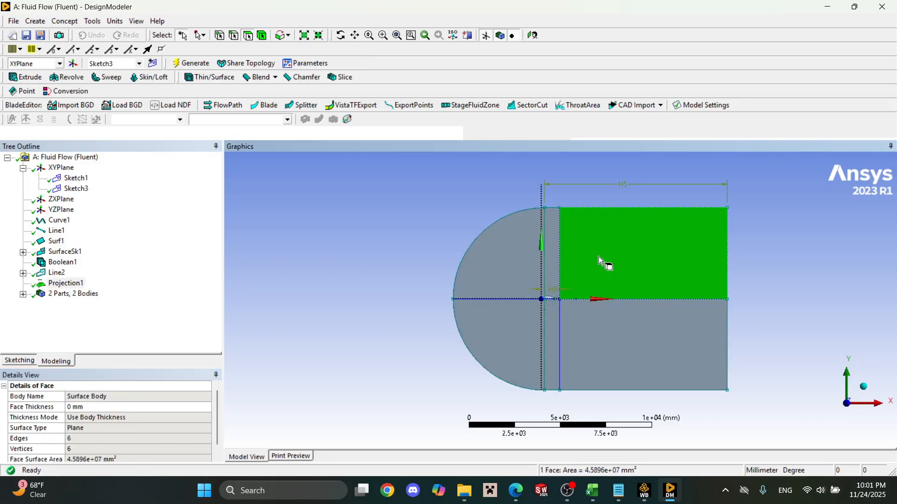
pyautogui.click(552, 262)
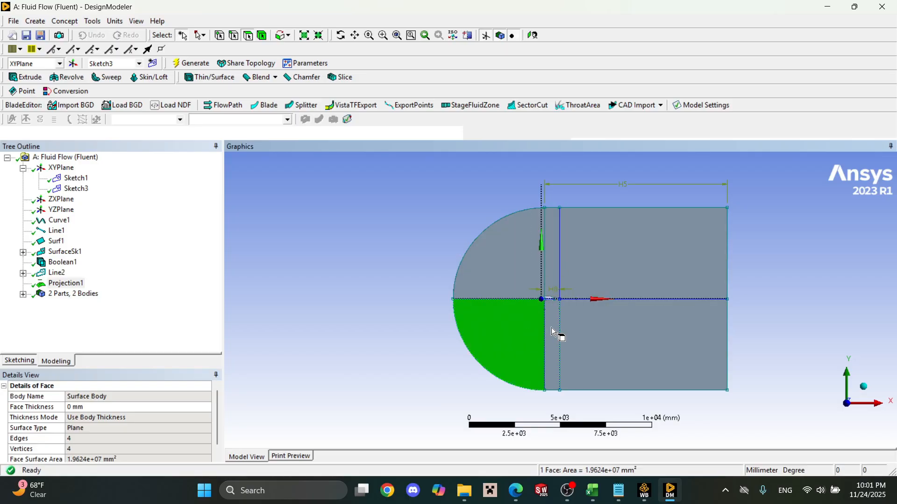
pyautogui.click(602, 279)
pyautogui.click(555, 276)
pyautogui.click(505, 276)
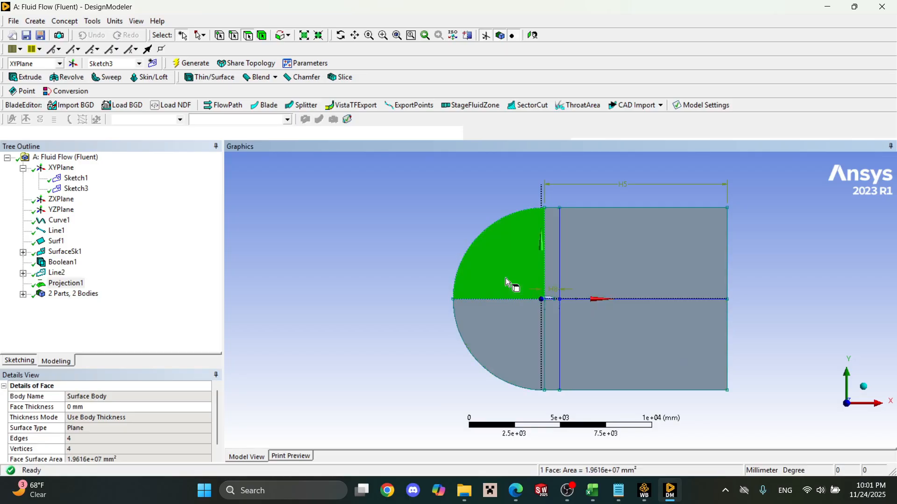
pyautogui.click(518, 326)
pyautogui.click(552, 333)
pyautogui.click(595, 331)
pyautogui.click(600, 267)
pyautogui.scroll(-2, 570, 297)
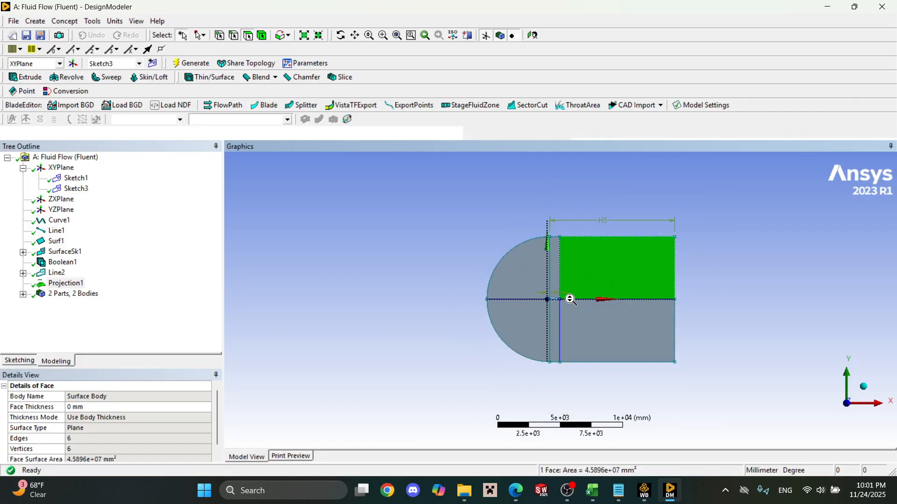
pyautogui.scroll(10, 565, 294)
pyautogui.scroll(6, 557, 288)
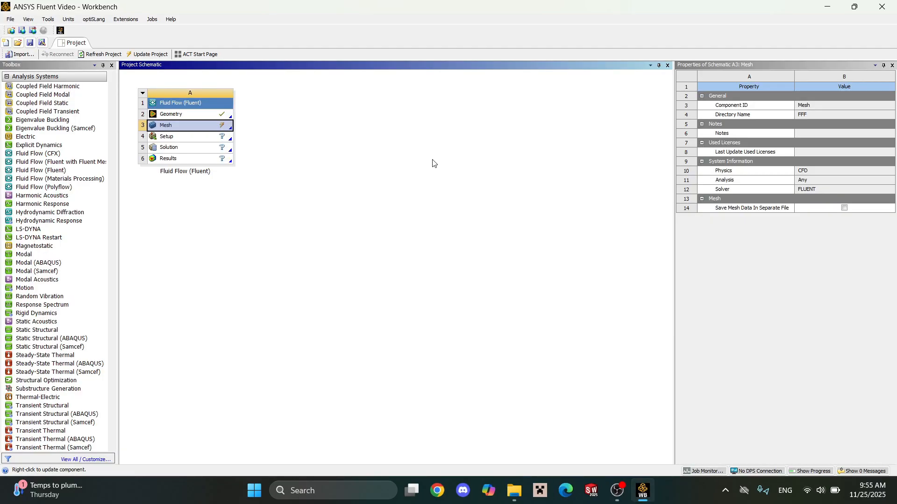
# Switch to Workbench and open the Mesh component of the Fluid Flow (Fluent) system.
pyautogui.doubleClick(206, 129)
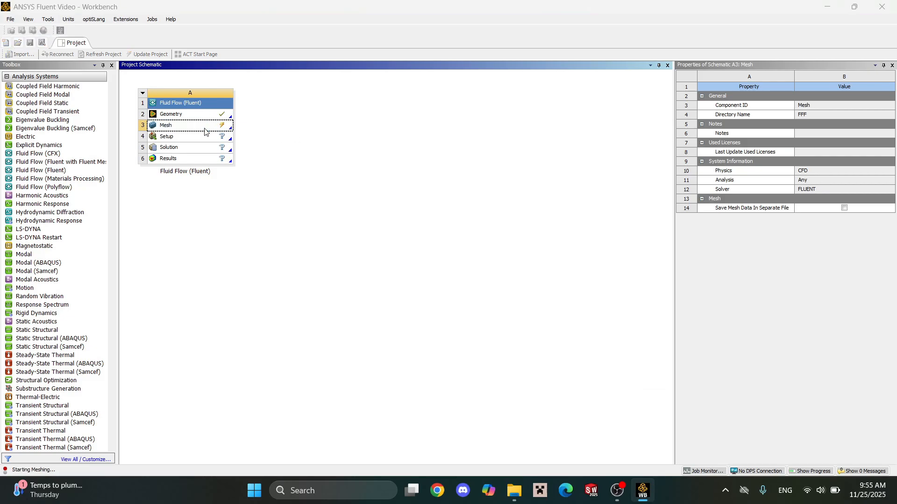
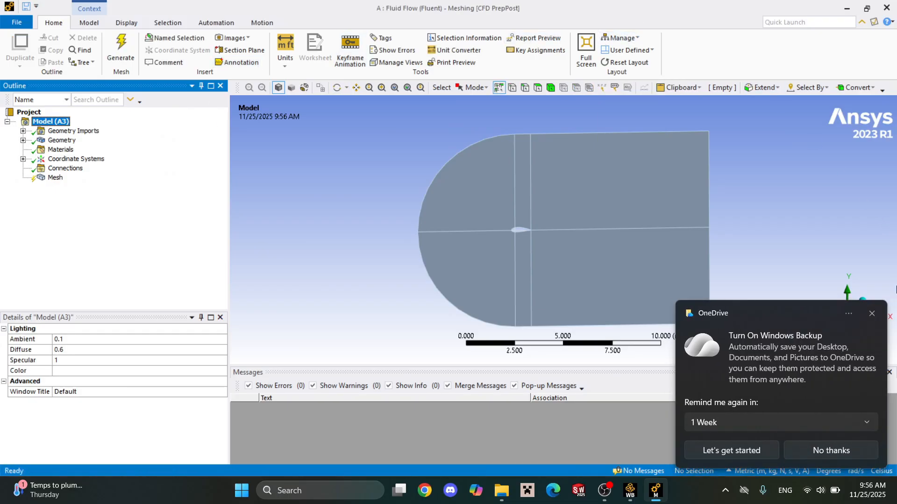
# Dismiss the OneDrive backup notification and suppress the Line Body in the geometry.
pyautogui.click(872, 312)
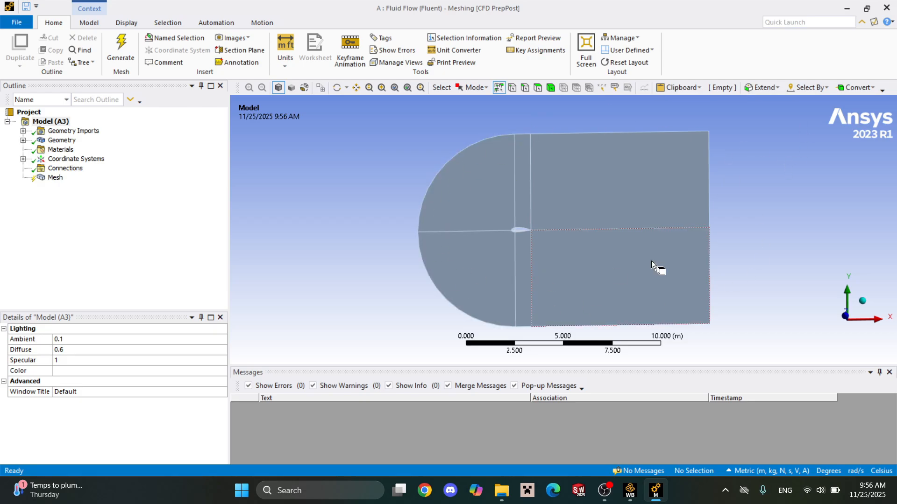
pyautogui.click(22, 143)
pyautogui.rightClick(71, 150)
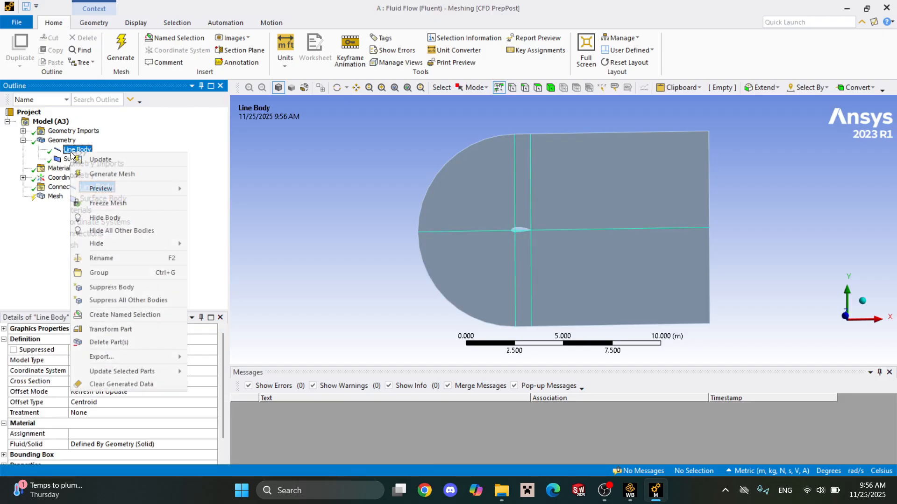
pyautogui.click(111, 288)
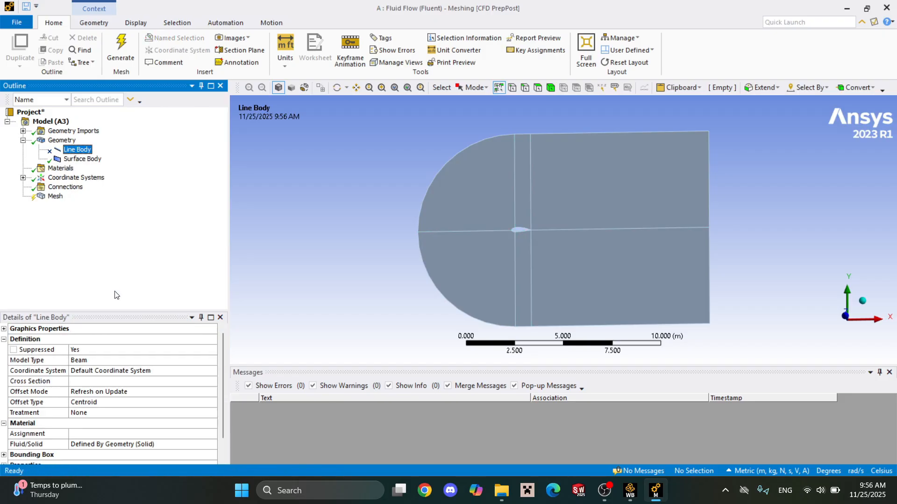
# Insert a mesh sizing scoped to seven edges: both outlet edges, the four vertical dividing edges and the horizontal edge ahead of the airfoil.
pyautogui.rightClick(55, 196)
pyautogui.moveTo(83, 209)
pyautogui.click(191, 220)
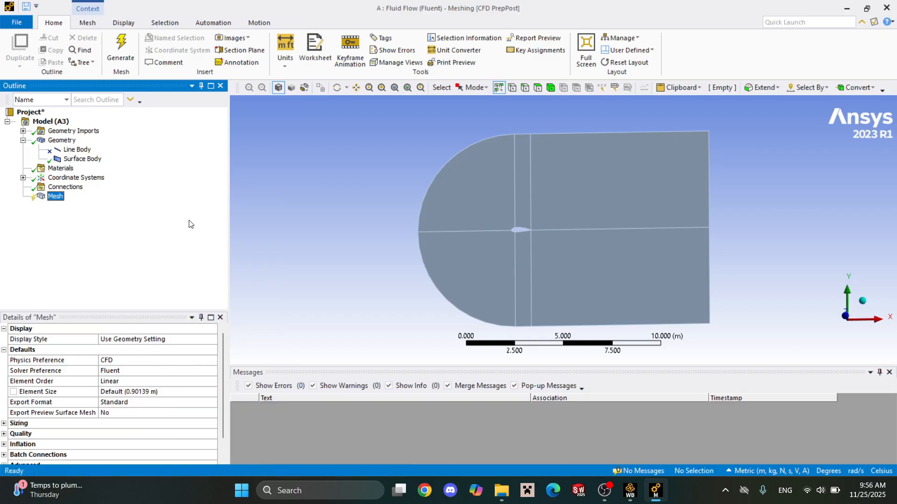
pyautogui.click(710, 185)
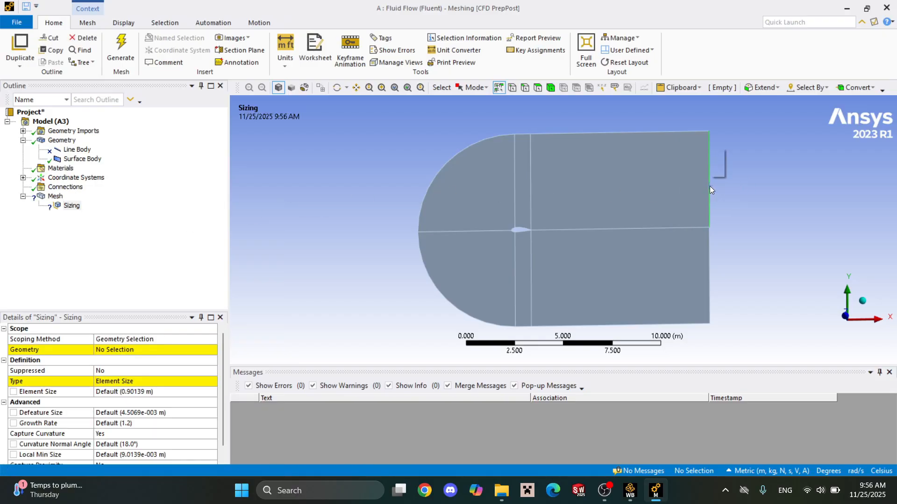
pyautogui.keyDown('ctrl'); pyautogui.click(532, 201); pyautogui.keyUp('ctrl')
pyautogui.keyDown('ctrl'); pyautogui.click(515, 212); pyautogui.keyUp('ctrl')
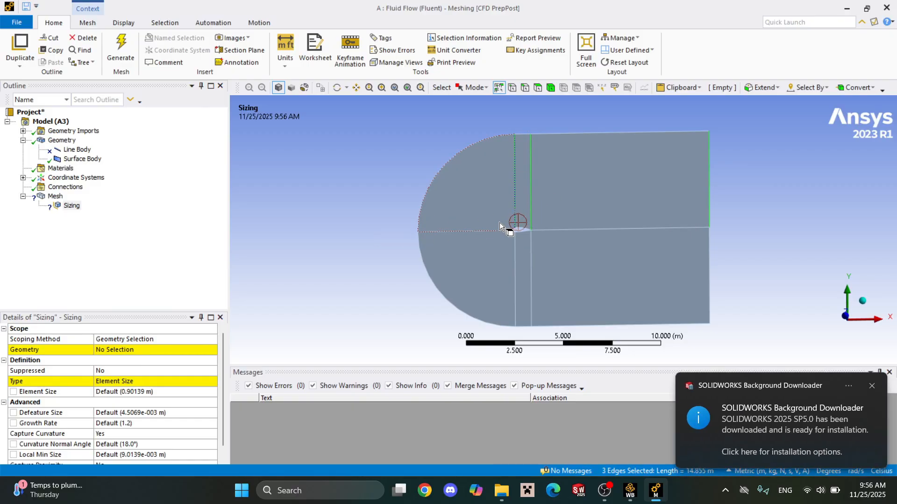
pyautogui.keyDown('ctrl'); pyautogui.click(496, 230); pyautogui.keyUp('ctrl')
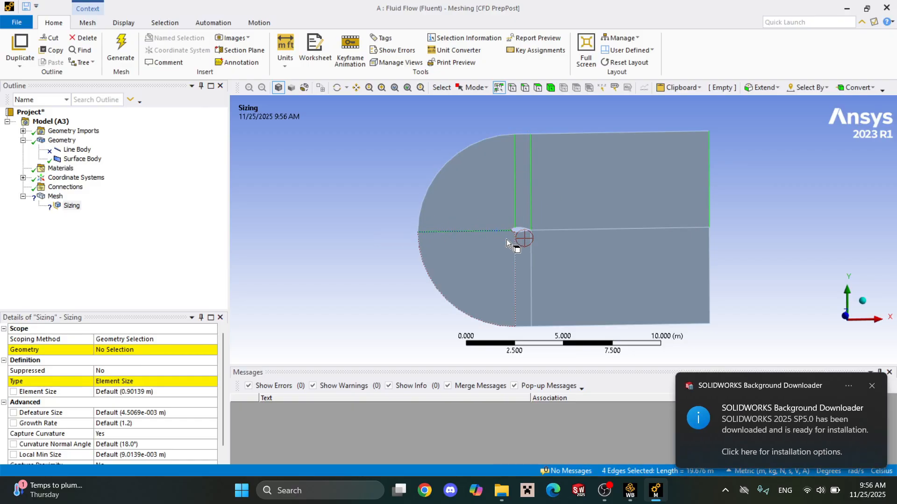
pyautogui.keyDown('ctrl'); pyautogui.click(525, 253); pyautogui.keyUp('ctrl')
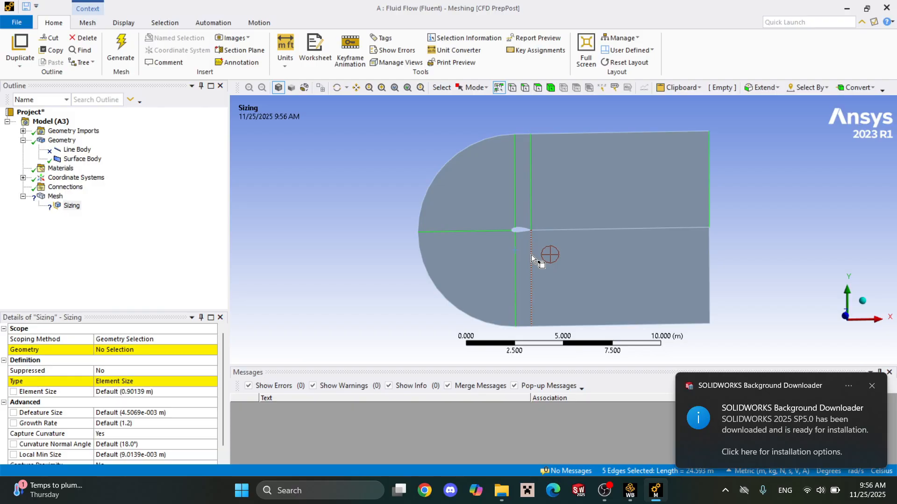
pyautogui.keyDown('ctrl'); pyautogui.click(710, 258); pyautogui.keyUp('ctrl')
pyautogui.click(119, 351)
pyautogui.click(119, 353)
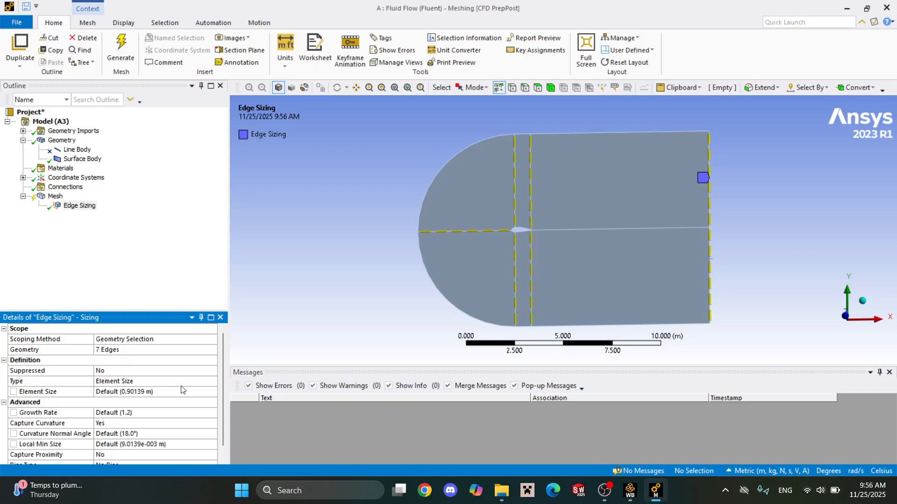
# Define the edge sizing by Number of Divisions and set it to 250.
pyautogui.click(209, 382)
pyautogui.click(212, 382)
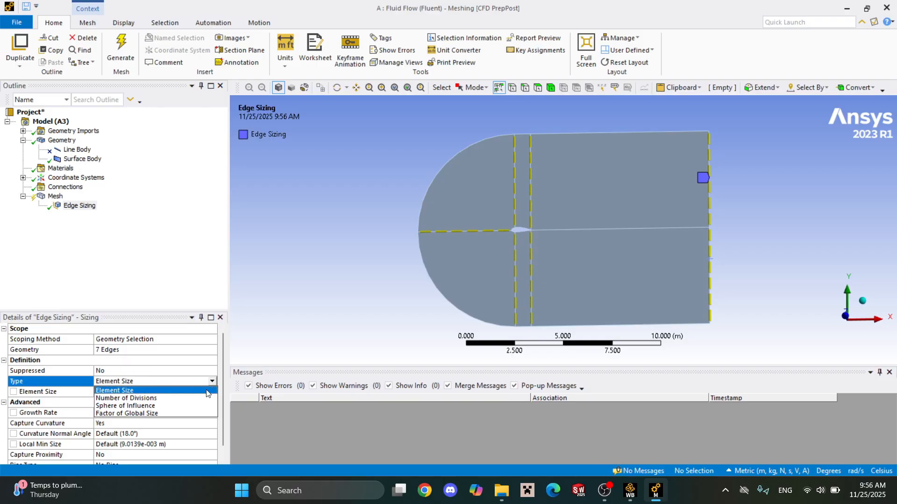
pyautogui.click(206, 402)
pyautogui.click(182, 392)
pyautogui.write('2')
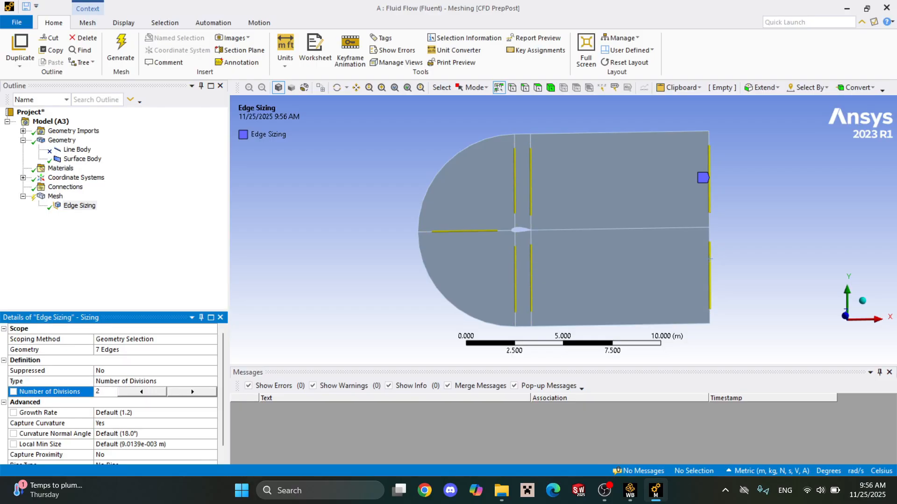
pyautogui.write('50')
pyautogui.press('Return')
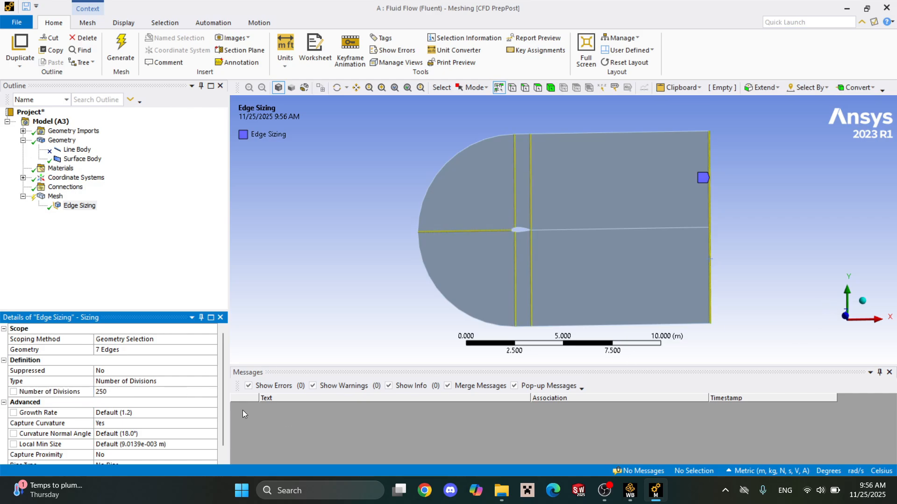
# Give the edge sizing the bias type that grows from short to long divisions, with a bias factor of 50000.
pyautogui.scroll(-1, 108, 434)
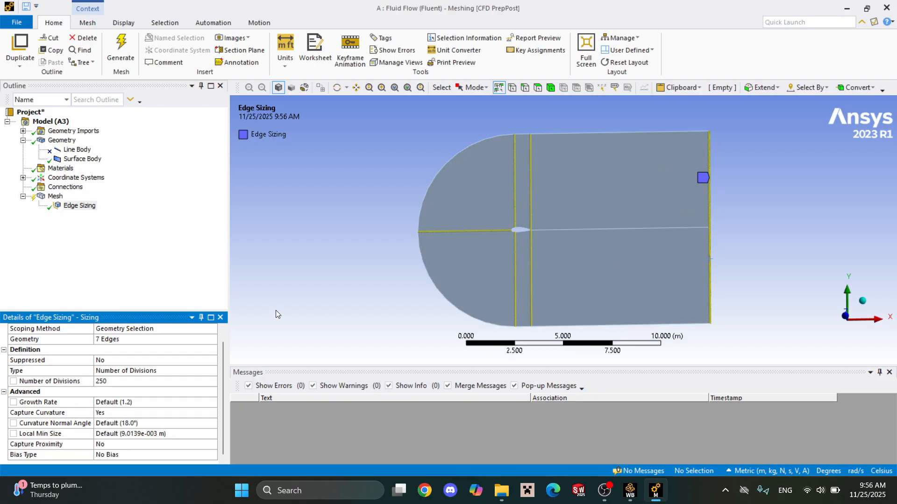
pyautogui.click(128, 456)
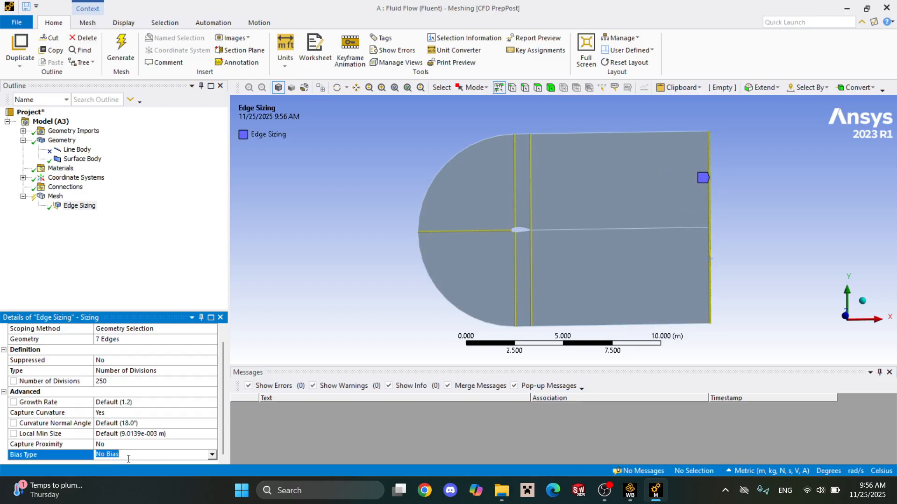
pyautogui.click(209, 455)
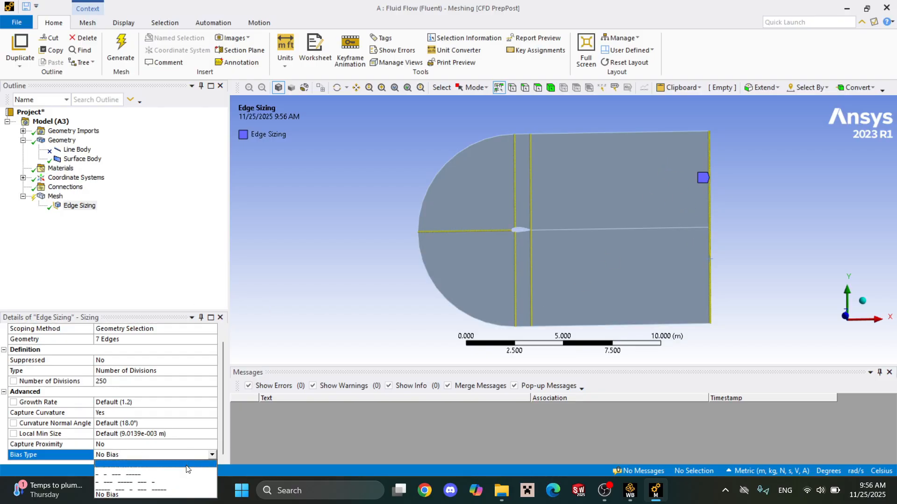
pyautogui.click(188, 474)
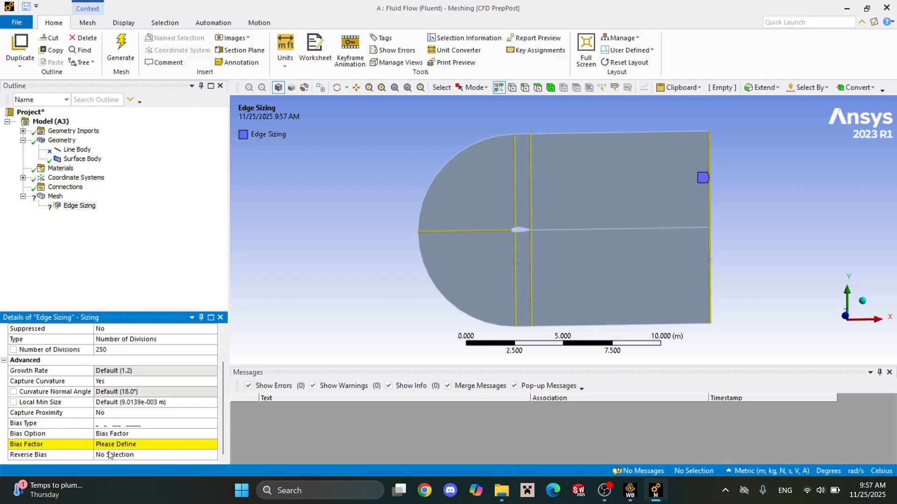
pyautogui.click(121, 444)
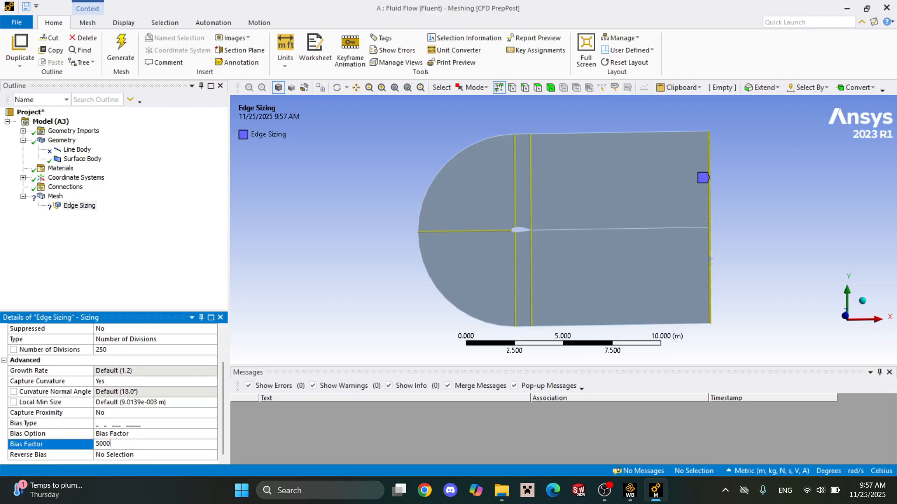
pyautogui.press('Return')
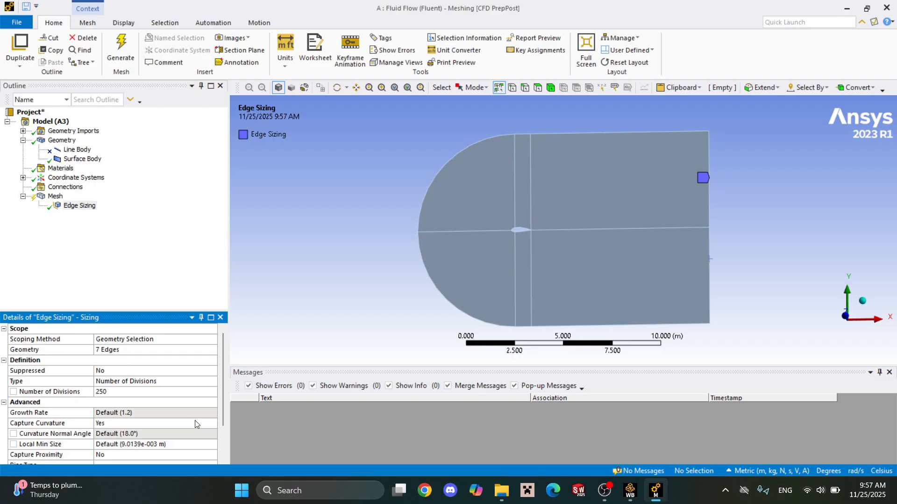
# Set the edge sizing's bias factor to 100 temporarily to show the division spacing.
pyautogui.scroll(-3, 47, 414)
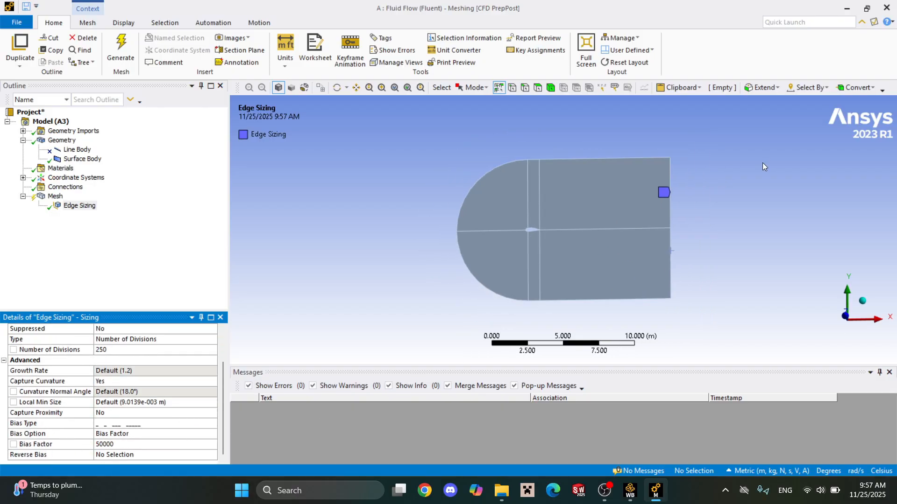
pyautogui.scroll(6, 566, 234)
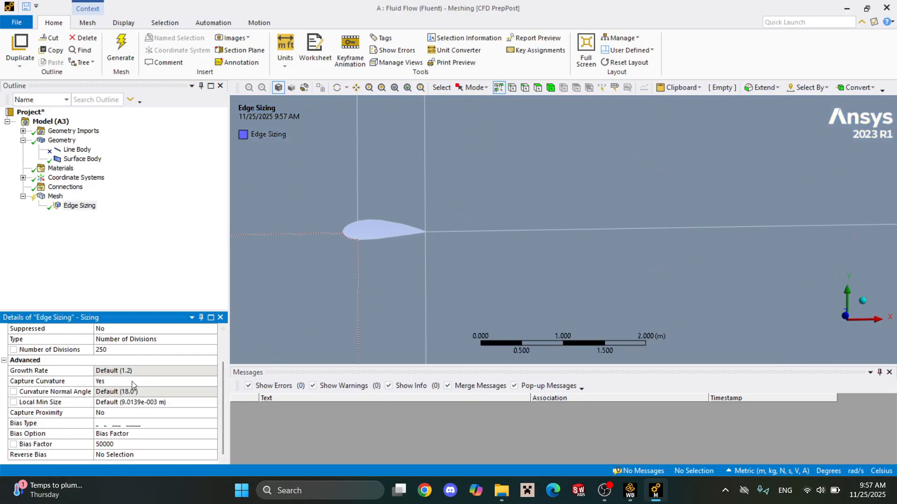
pyautogui.click(133, 446)
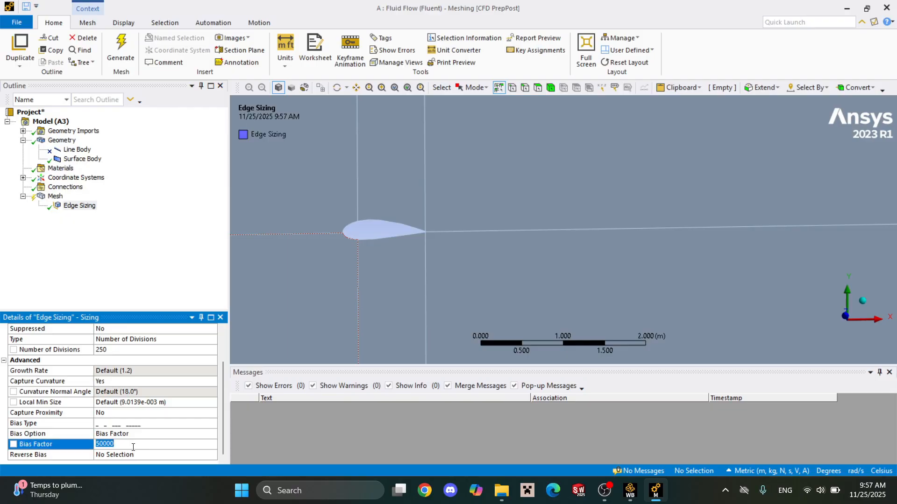
pyautogui.write('500')
pyautogui.press('Return')
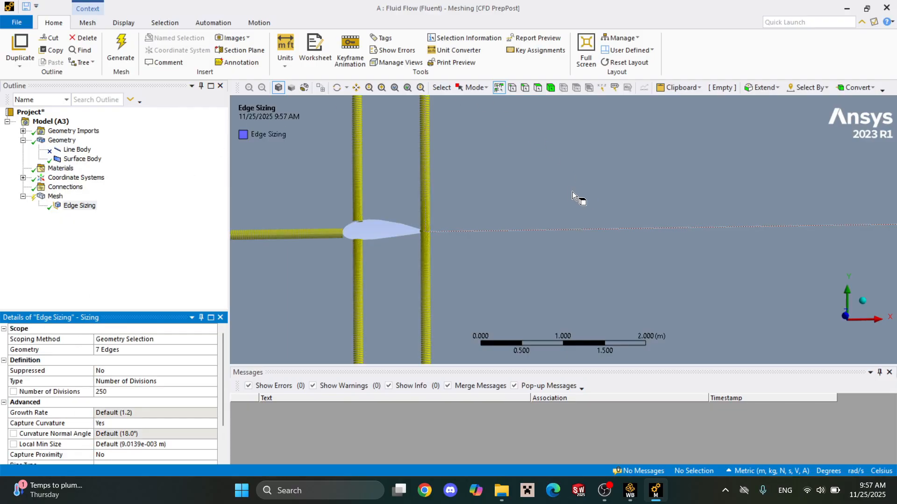
# Examine the bias direction of the divisions on the edges around the airfoil and along the outlet.
pyautogui.scroll(-3, 572, 195)
pyautogui.scroll(5, 468, 242)
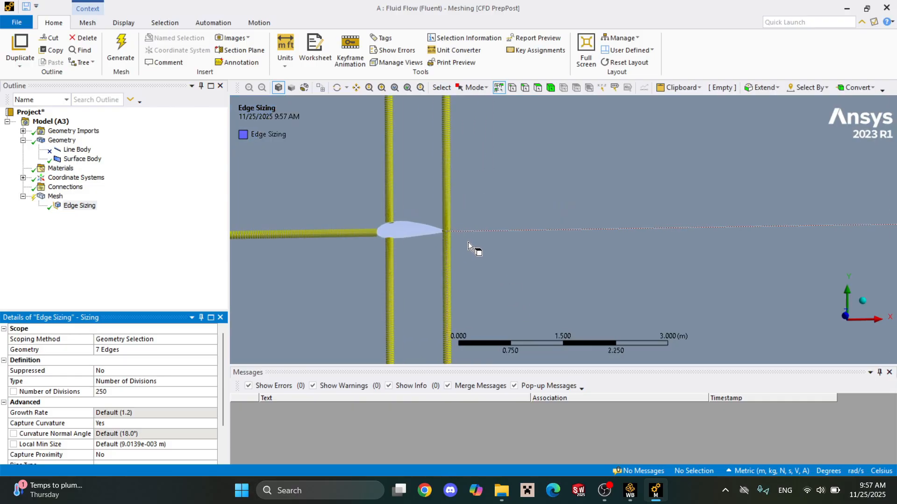
pyautogui.scroll(-9, 419, 228)
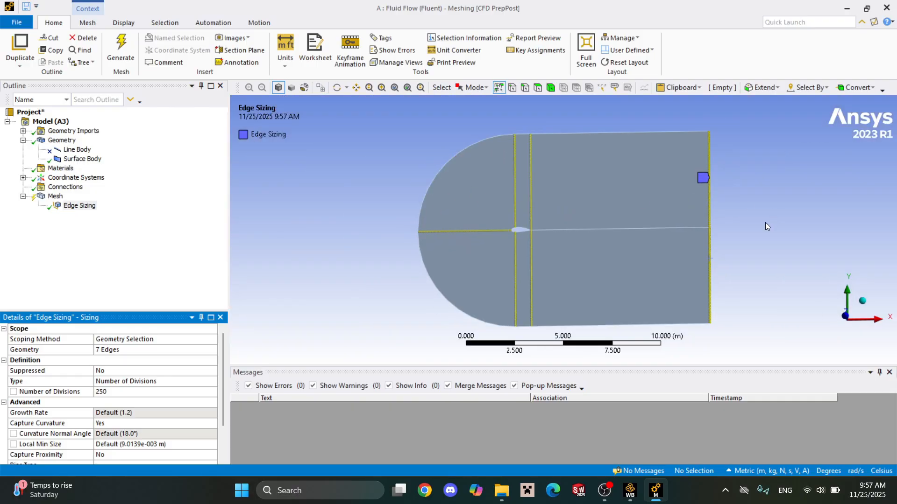
pyautogui.scroll(5, 710, 246)
pyautogui.scroll(1, 571, 166)
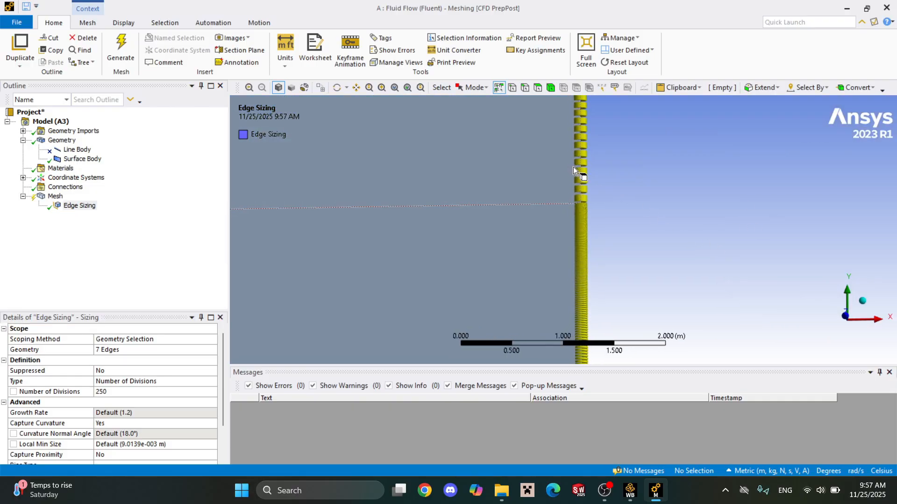
pyautogui.scroll(-10, 584, 146)
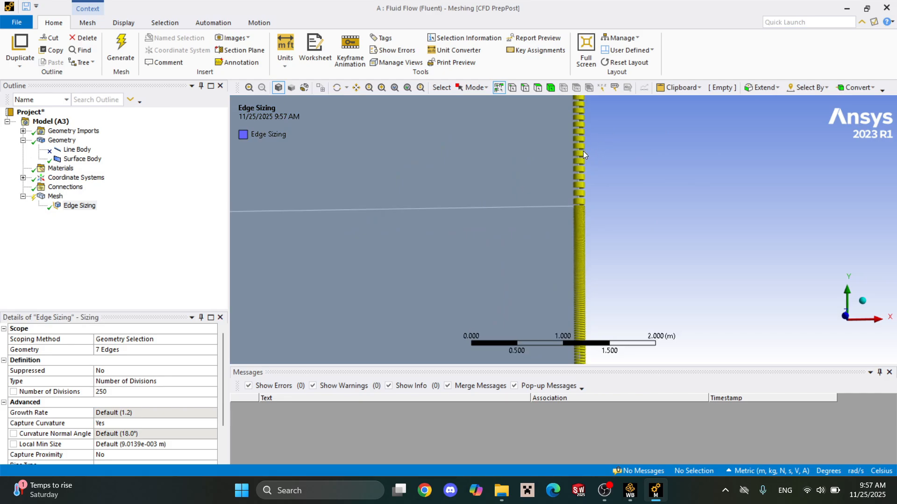
pyautogui.scroll(6, 565, 262)
pyautogui.scroll(-4, 579, 202)
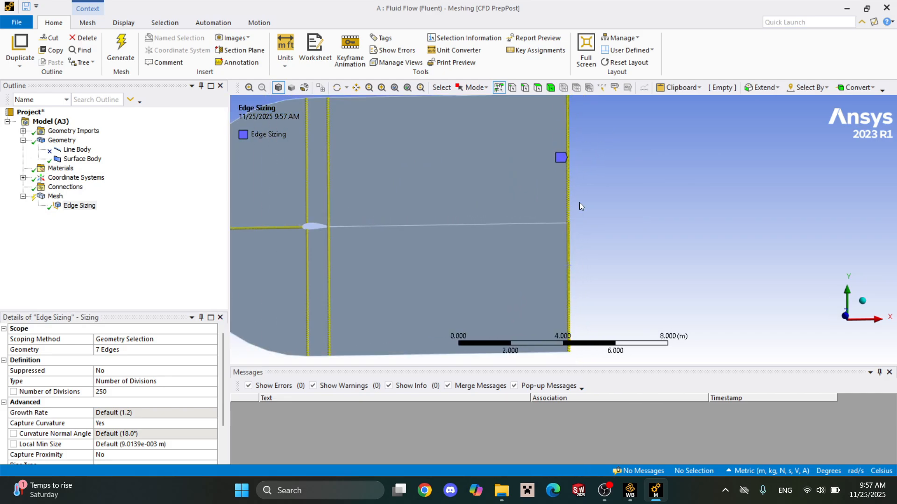
pyautogui.scroll(6, 593, 185)
pyautogui.scroll(-8, 514, 175)
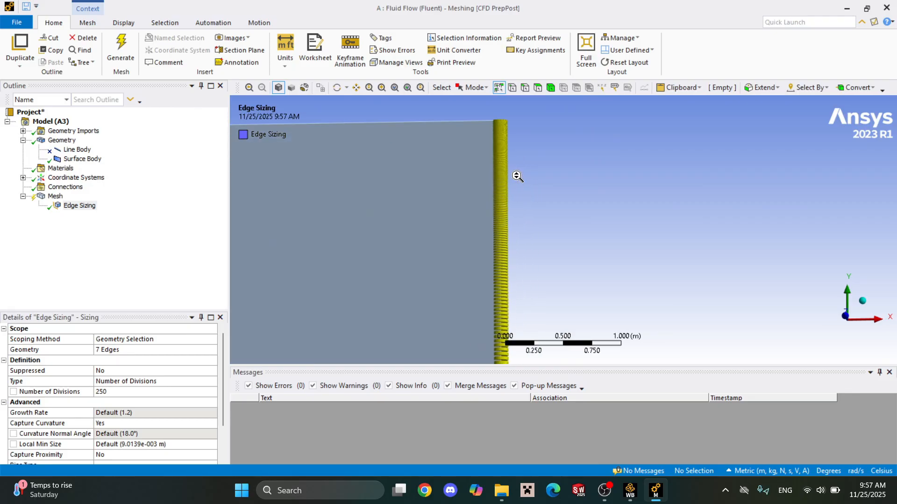
pyautogui.scroll(-2, 120, 450)
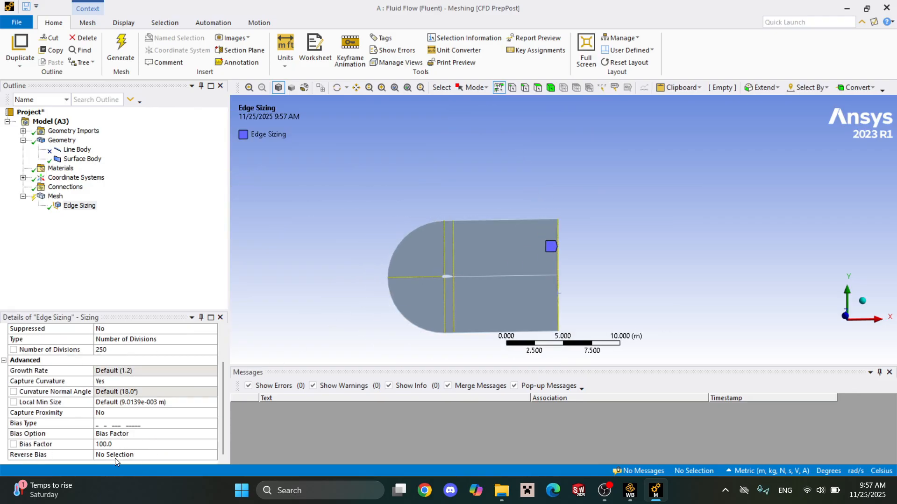
# Reverse the bias on the upper outlet edge and restore the edge sizing's bias factor to 50000.
pyautogui.click(119, 458)
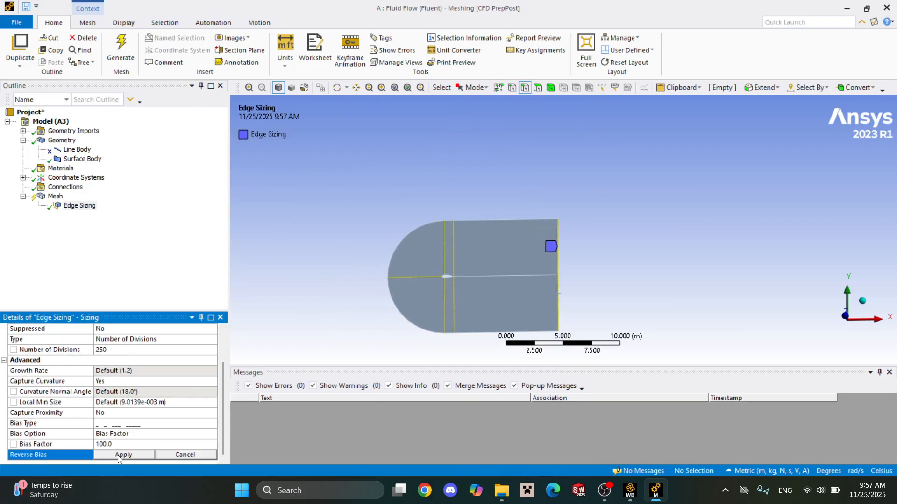
pyautogui.click(559, 260)
pyautogui.click(141, 456)
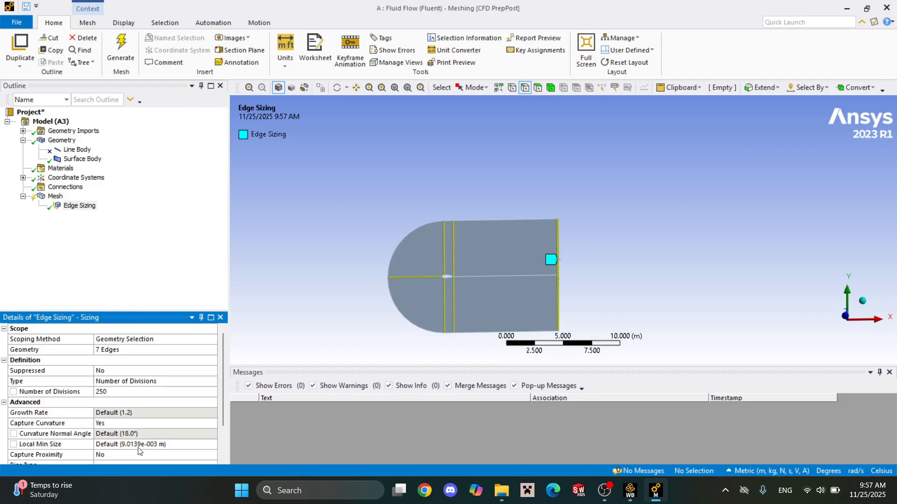
pyautogui.click(144, 444)
pyautogui.write('50000')
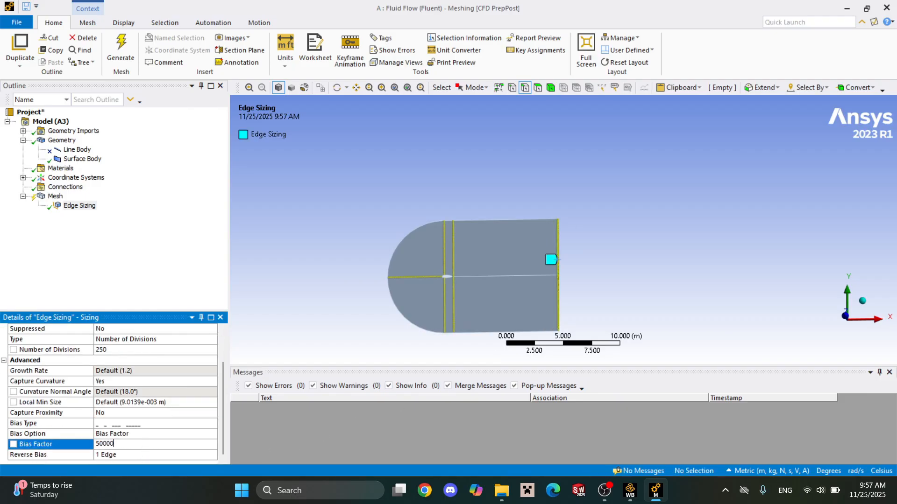
pyautogui.press('Return')
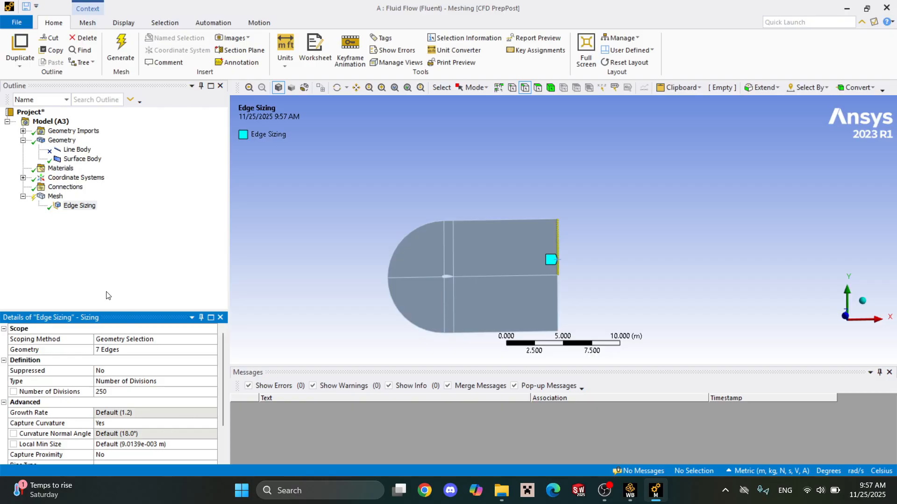
# Insert a new mesh sizing scoped to the three streamwise edges downstream of the airfoil: upper boundary, wake centreline and lower boundary.
pyautogui.rightClick(52, 197)
pyautogui.moveTo(67, 206)
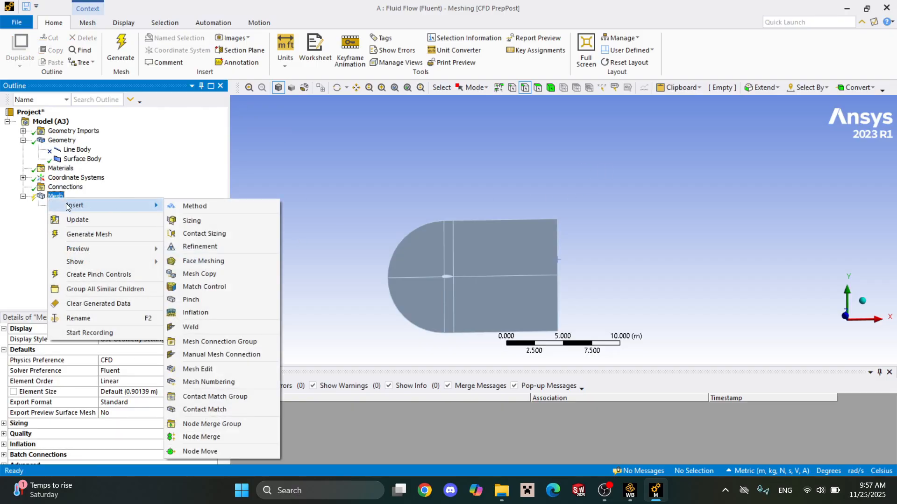
pyautogui.click(189, 221)
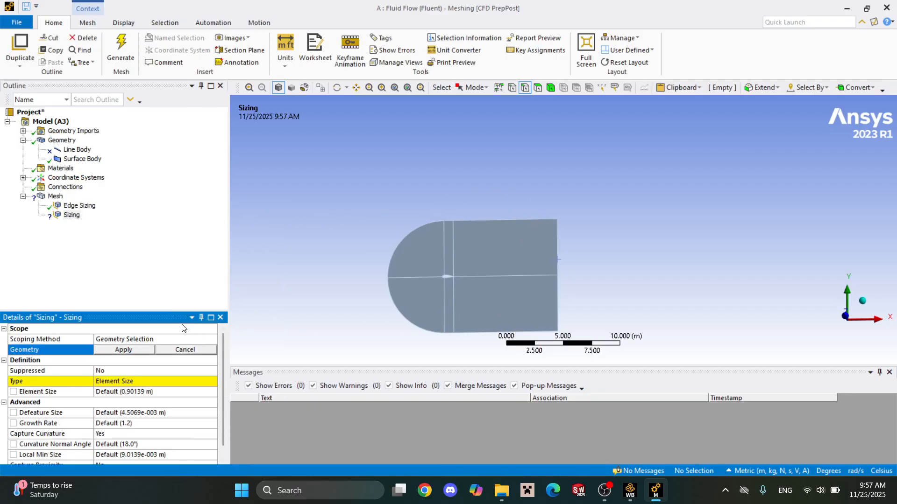
pyautogui.click(537, 220)
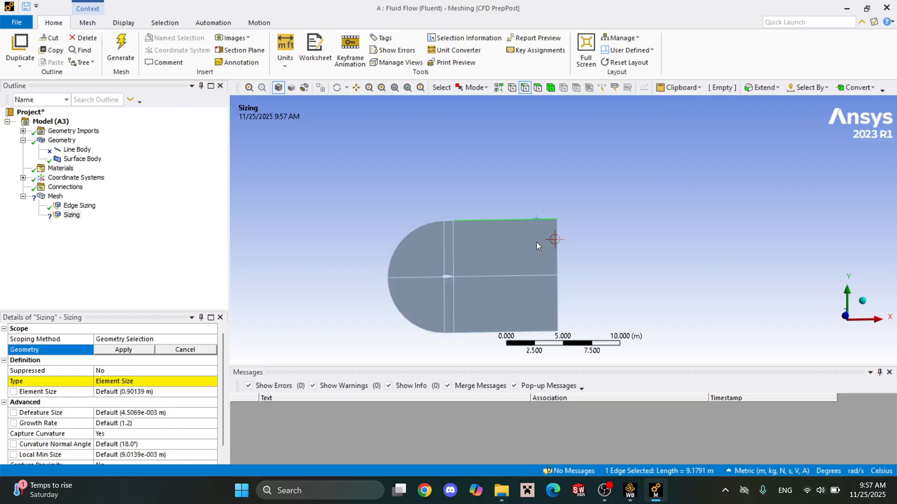
pyautogui.keyDown('ctrl'); pyautogui.click(534, 275); pyautogui.keyUp('ctrl')
pyautogui.keyDown('ctrl'); pyautogui.click(532, 333); pyautogui.keyUp('ctrl')
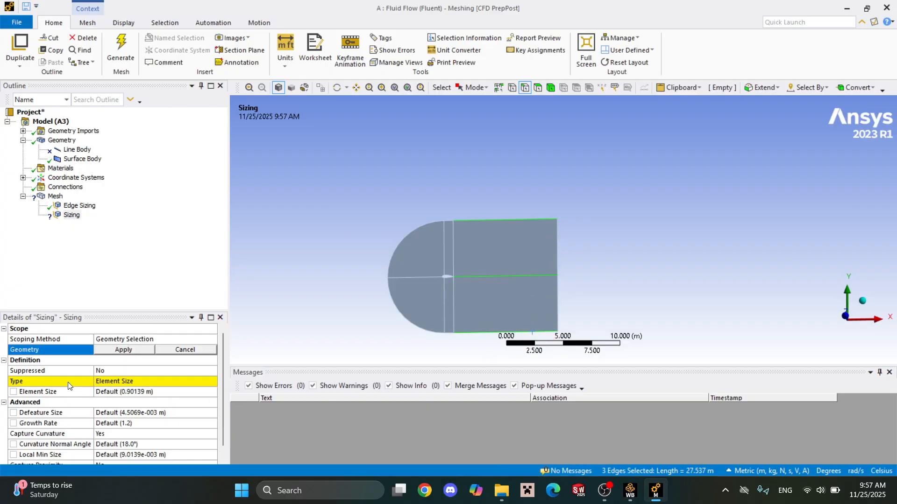
pyautogui.click(124, 350)
# Define the downstream edge sizing by number of divisions and set it to 300.
pyautogui.click(193, 382)
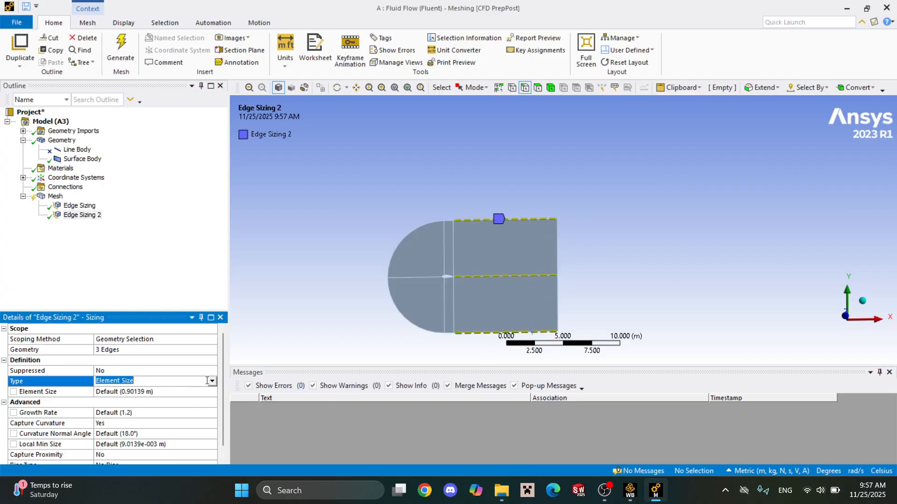
pyautogui.click(212, 381)
pyautogui.click(208, 399)
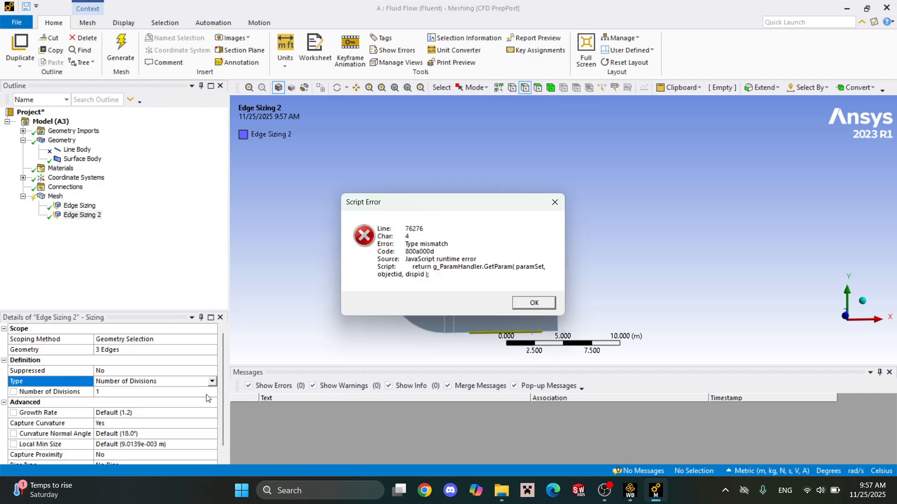
pyautogui.click(533, 302)
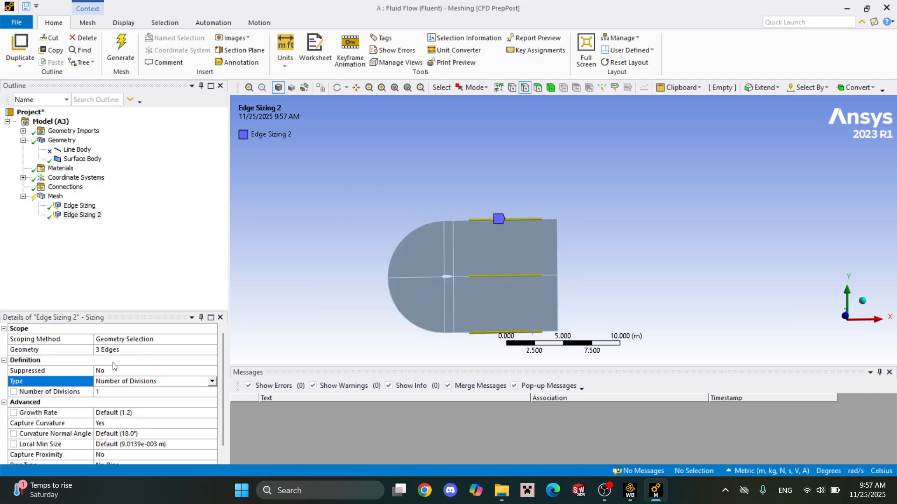
pyautogui.click(173, 392)
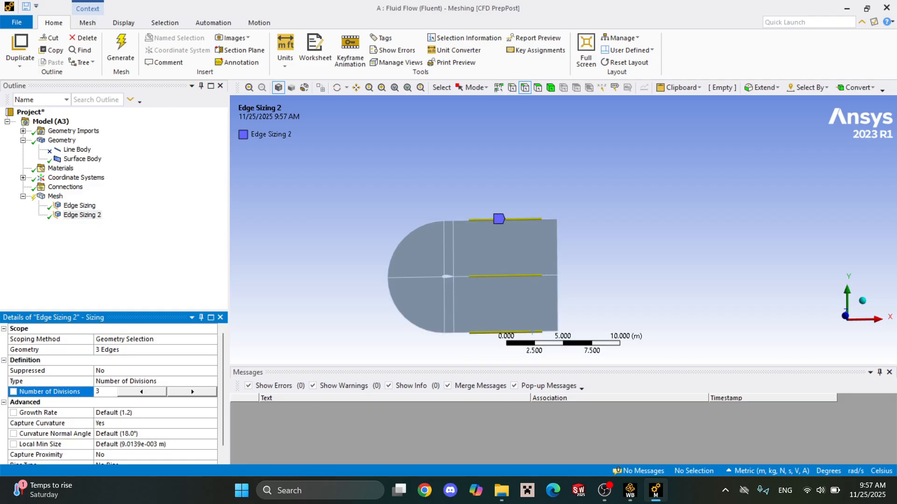
pyautogui.press('Return')
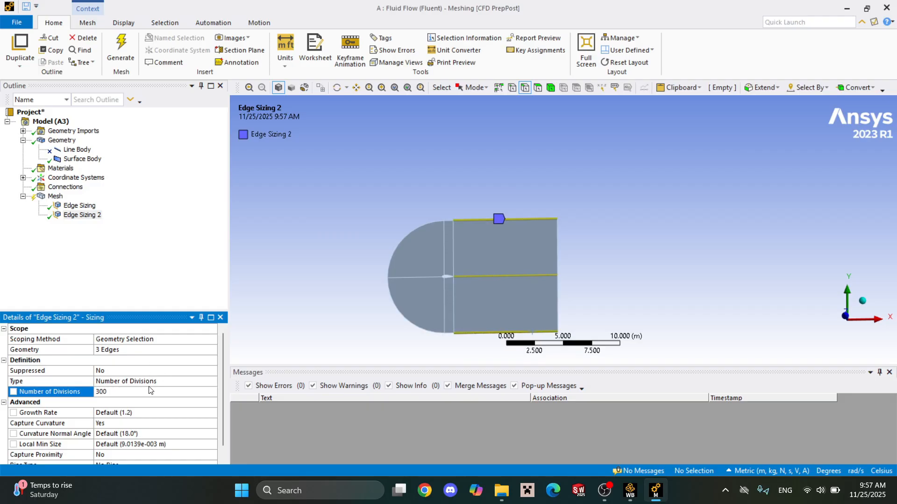
# Turn off curvature capture for the downstream edge sizing and set its behavior to Hard.
pyautogui.scroll(-1, 34, 422)
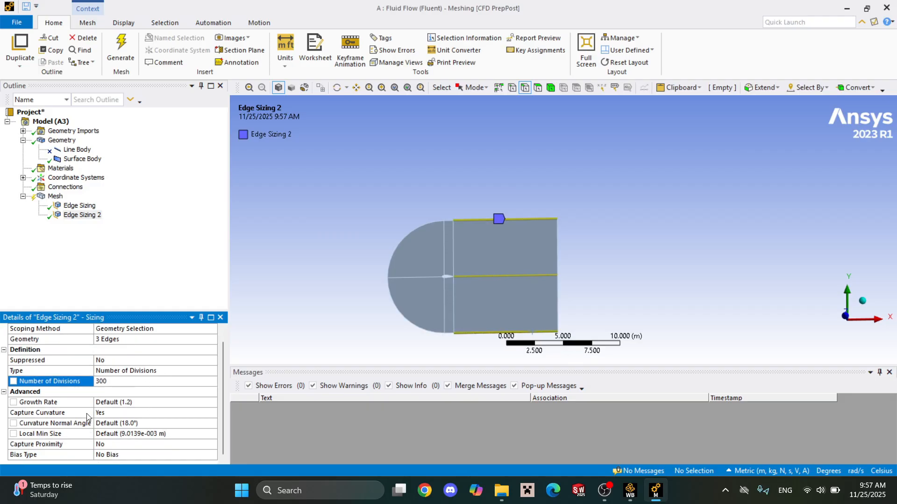
pyautogui.click(189, 413)
pyautogui.click(211, 413)
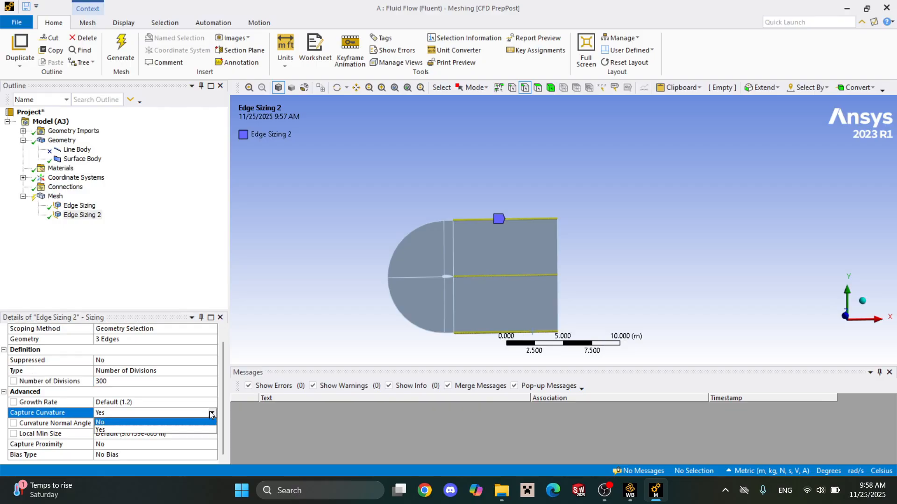
pyautogui.click(209, 429)
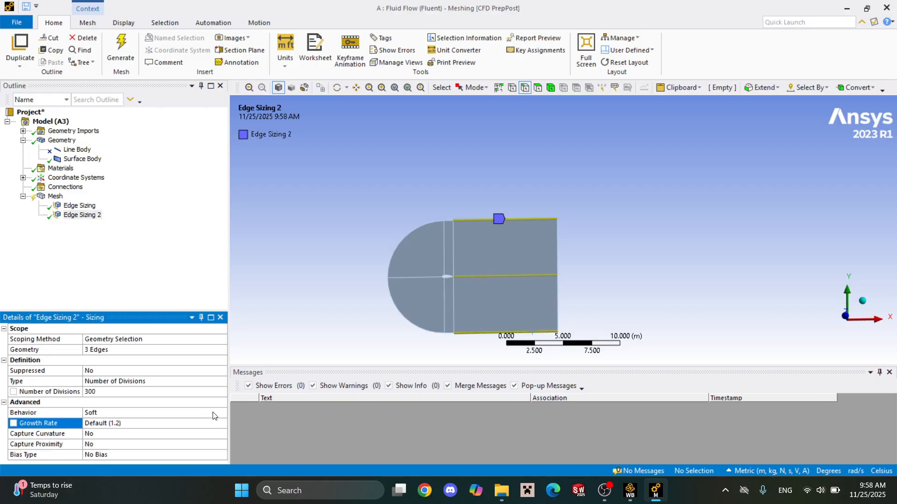
pyautogui.click(217, 412)
pyautogui.click(222, 414)
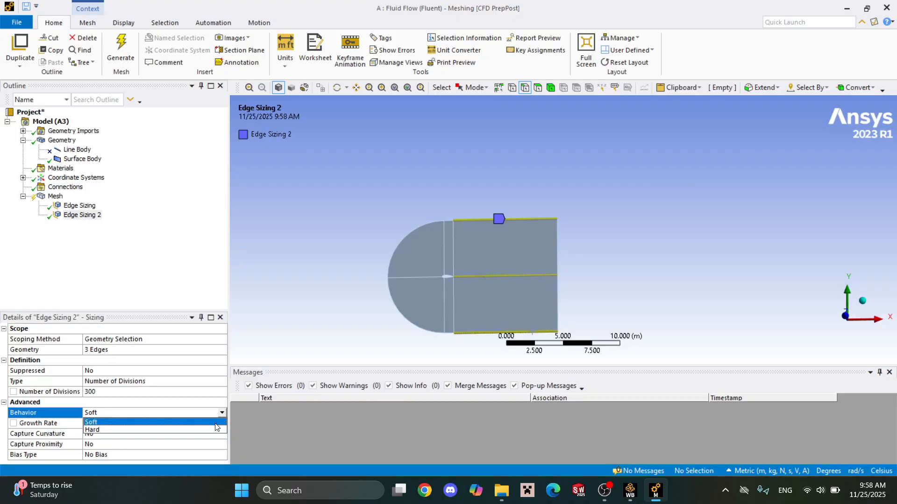
pyautogui.click(185, 430)
# Give the downstream edge sizing the bias type that grows from short to long divisions, with a bias factor of 300.
pyautogui.click(177, 443)
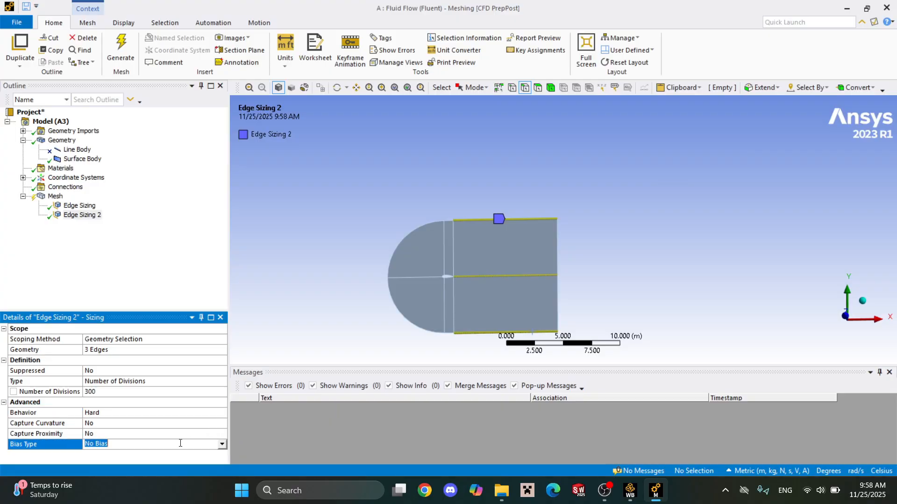
pyautogui.click(222, 445)
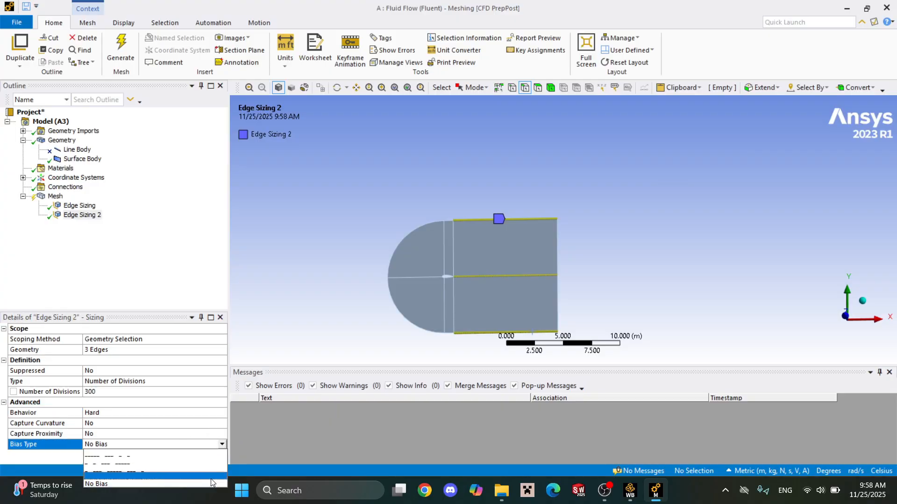
pyautogui.click(214, 463)
pyautogui.scroll(-1, 11, 418)
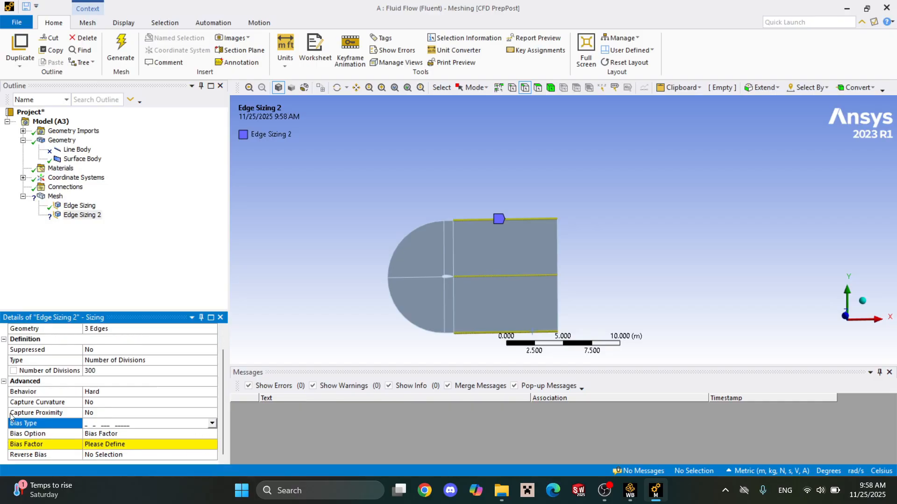
pyautogui.click(91, 445)
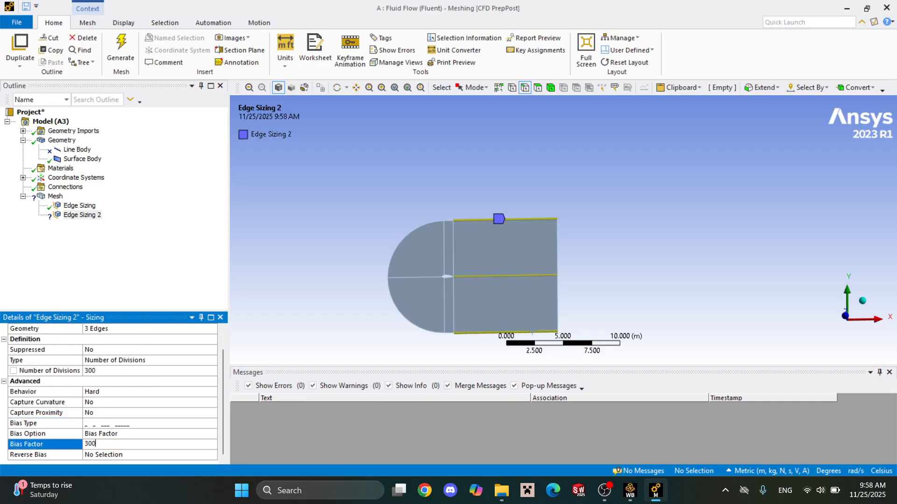
pyautogui.write('300')
pyautogui.press('Return')
# Examine the bias direction of the divisions on the upper, middle and lower edges downstream of the airfoil.
pyautogui.scroll(2, 531, 284)
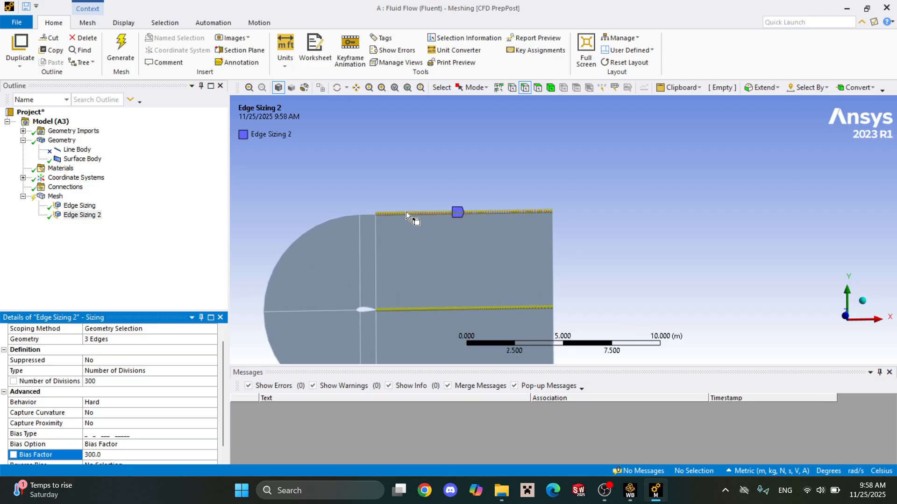
pyautogui.scroll(5, 322, 221)
pyautogui.scroll(-7, 324, 308)
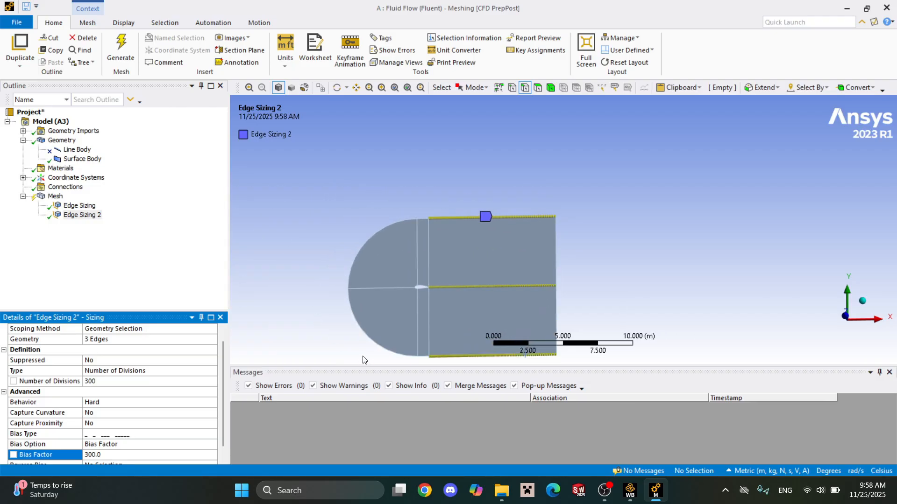
pyautogui.moveTo(424, 335); pyautogui.dragTo(457, 371, button='right')
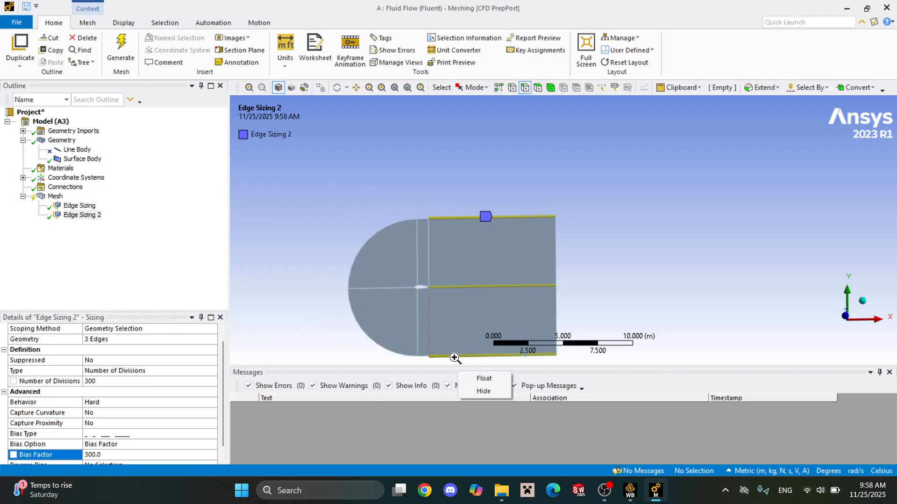
pyautogui.click(597, 277)
pyautogui.click(640, 260)
pyautogui.click(630, 261)
pyautogui.scroll(-3, 403, 329)
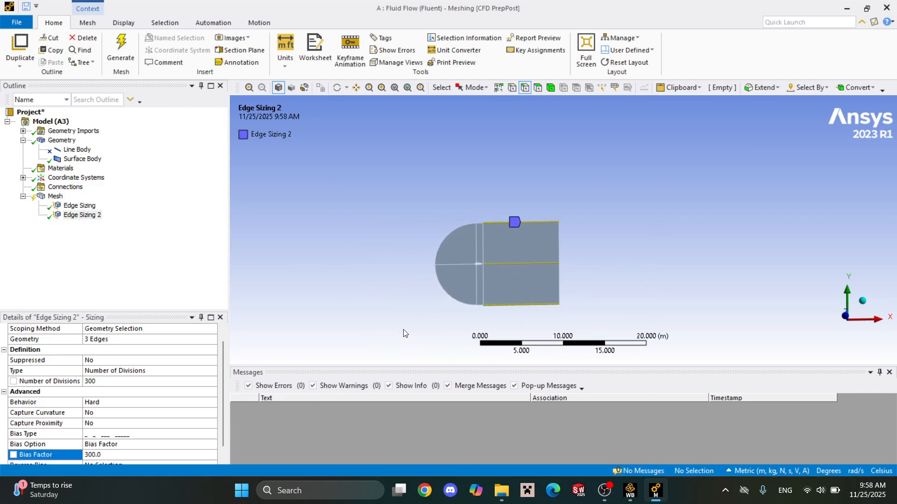
pyautogui.scroll(-1, 403, 330)
pyautogui.moveTo(482, 289); pyautogui.dragTo(511, 325, button='right')
pyautogui.scroll(-4, 604, 132)
pyautogui.scroll(2, 610, 138)
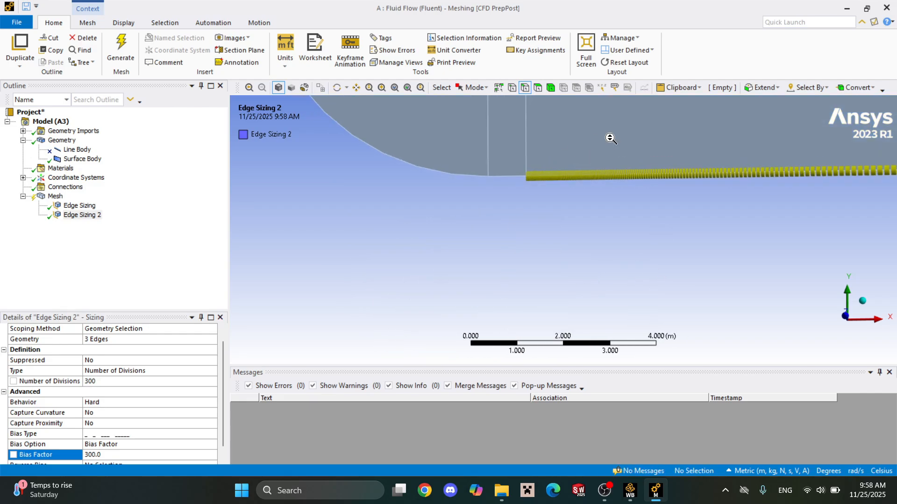
pyautogui.scroll(-4, 610, 138)
pyautogui.scroll(5, 573, 194)
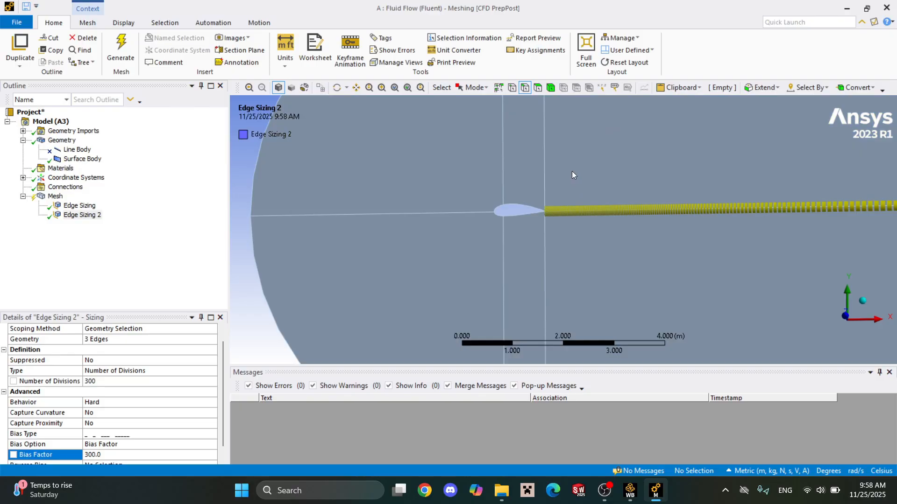
pyautogui.scroll(-5, 572, 171)
pyautogui.rightClick(561, 94)
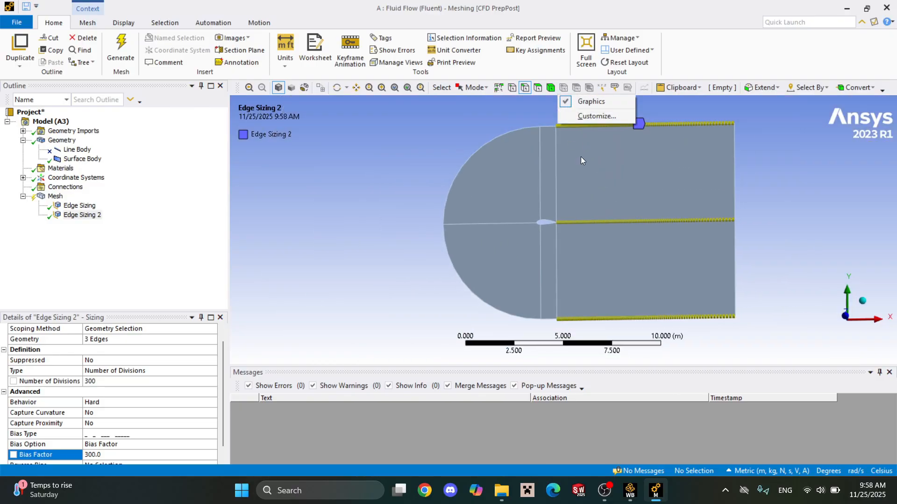
pyautogui.click(534, 118)
pyautogui.scroll(5, 560, 170)
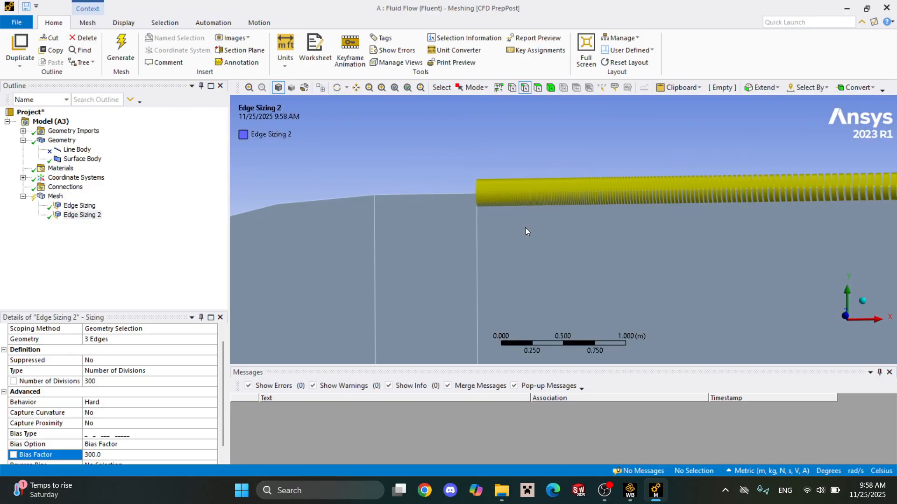
pyautogui.scroll(-6, 525, 231)
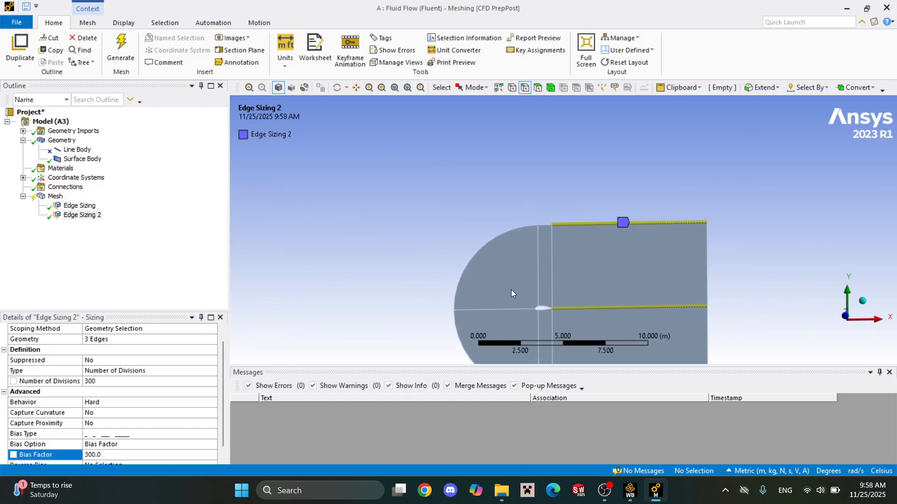
pyautogui.moveTo(531, 301); pyautogui.dragTo(576, 354, button='right')
pyautogui.scroll(1, 593, 234)
pyautogui.scroll(-5, 591, 255)
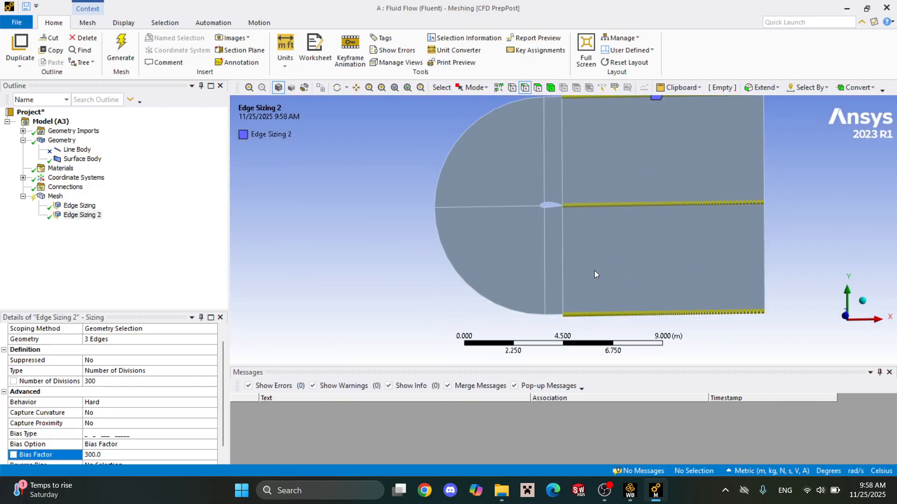
pyautogui.scroll(5, 596, 270)
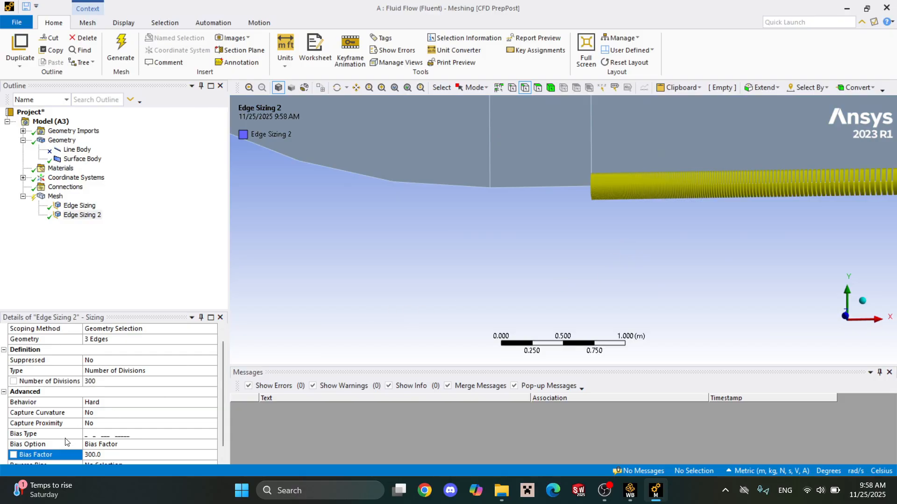
pyautogui.scroll(-1, 67, 404)
pyautogui.scroll(2, 69, 397)
# Turn off curvature capture for the first edge sizing, the one scoped to seven edges.
pyautogui.click(66, 207)
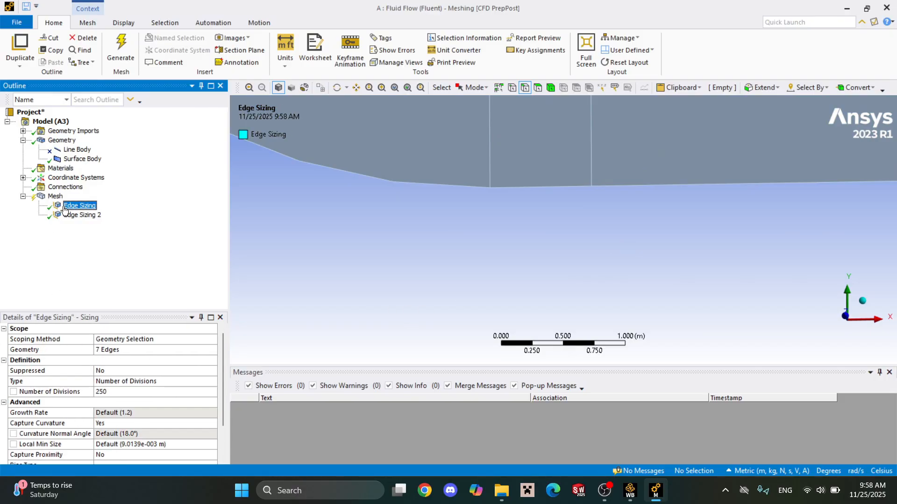
pyautogui.click(175, 424)
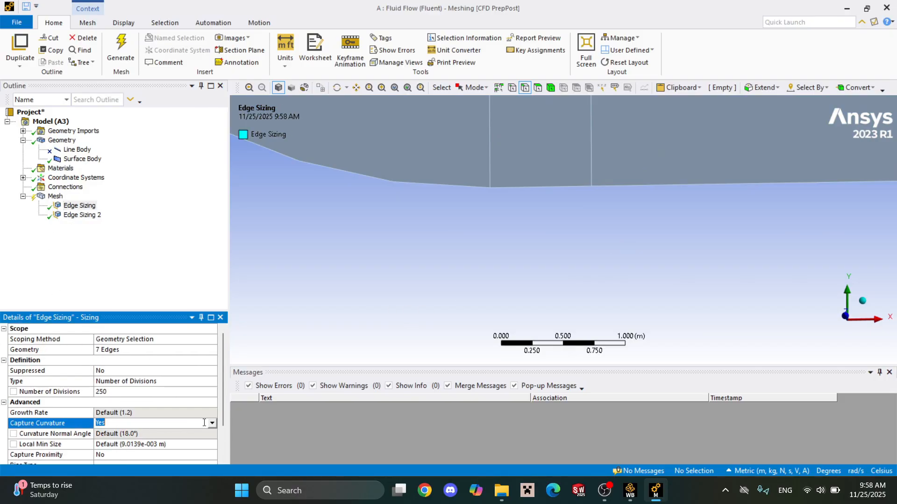
pyautogui.click(213, 423)
pyautogui.click(209, 432)
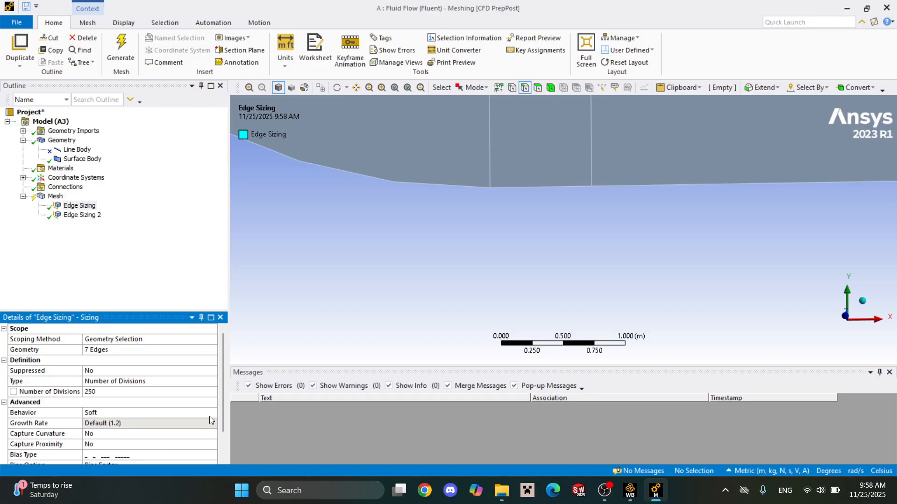
pyautogui.click(79, 205)
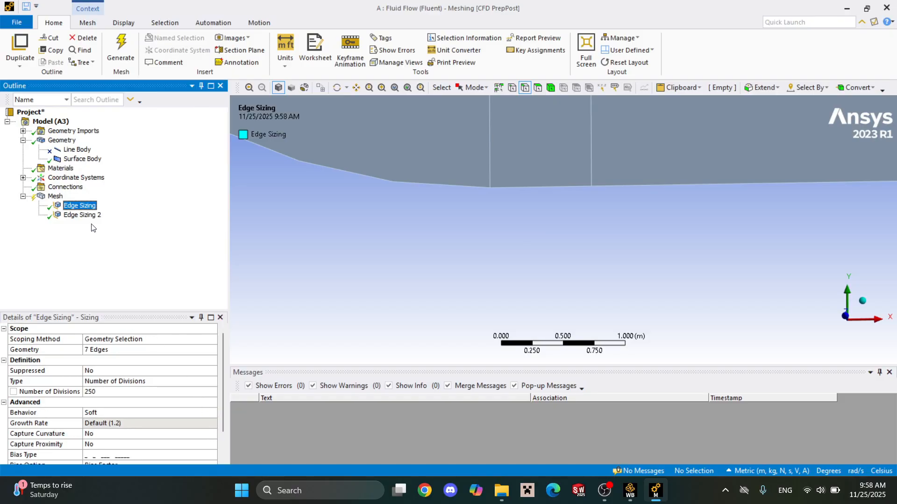
# Insert a new mesh sizing and select the short upper boundary edge between the two vertical dividing lines.
pyautogui.rightClick(54, 197)
pyautogui.moveTo(77, 203)
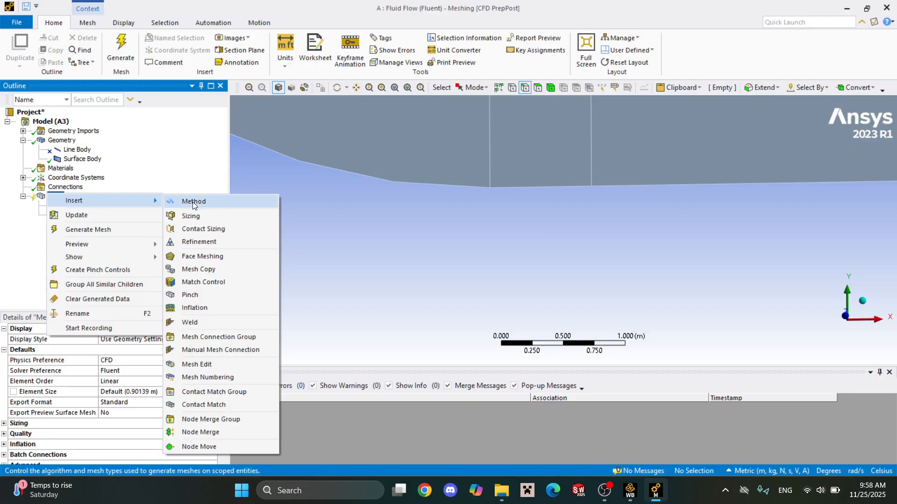
pyautogui.click(207, 213)
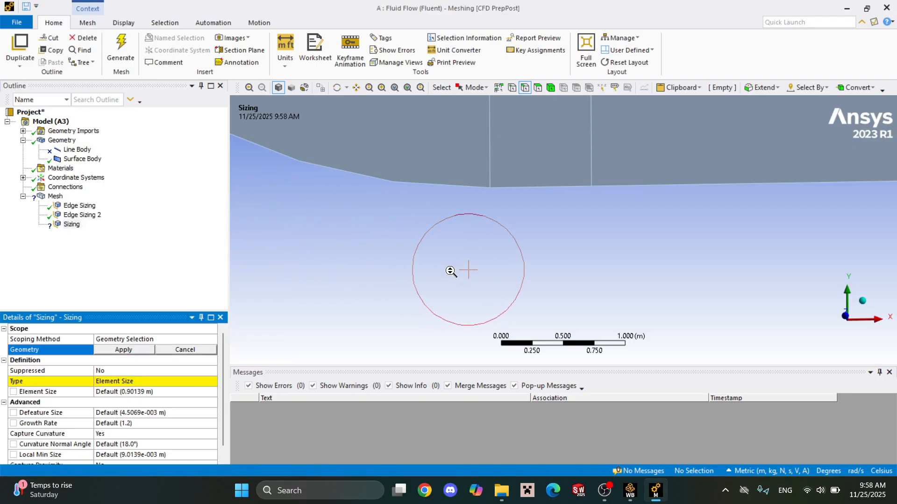
pyautogui.scroll(-10, 598, 243)
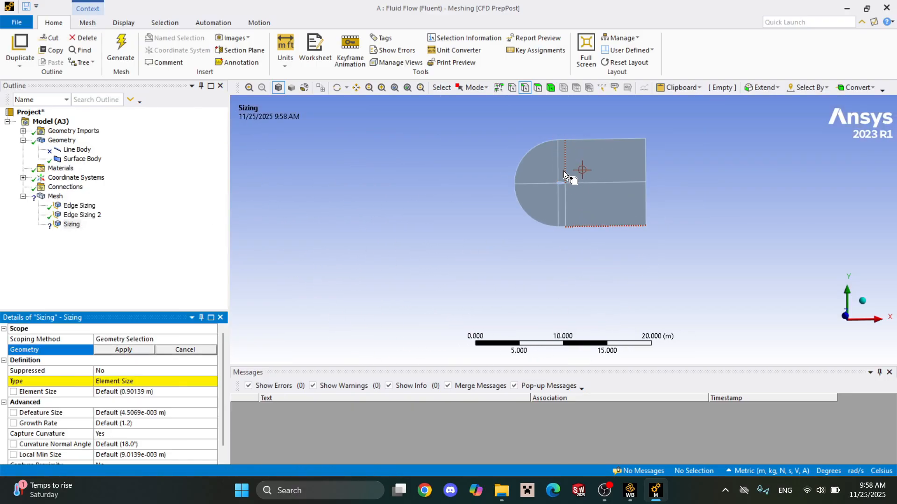
pyautogui.scroll(2, 564, 220)
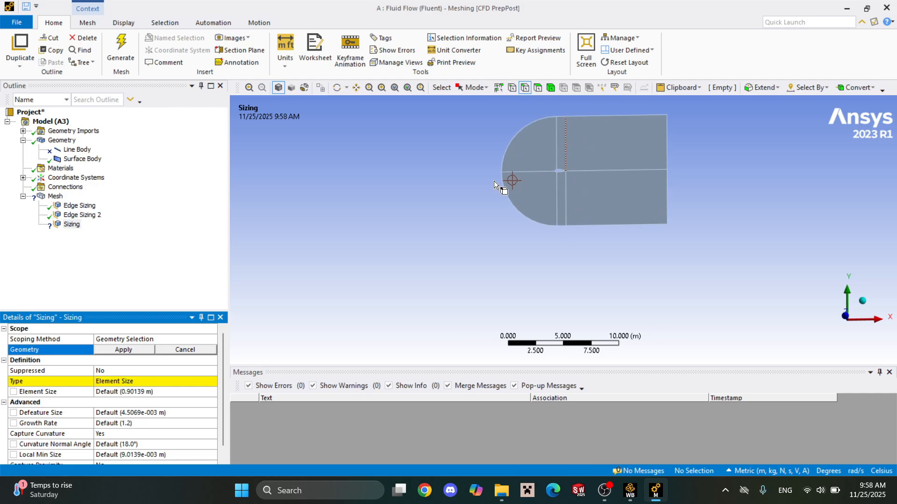
pyautogui.scroll(-3, 563, 113)
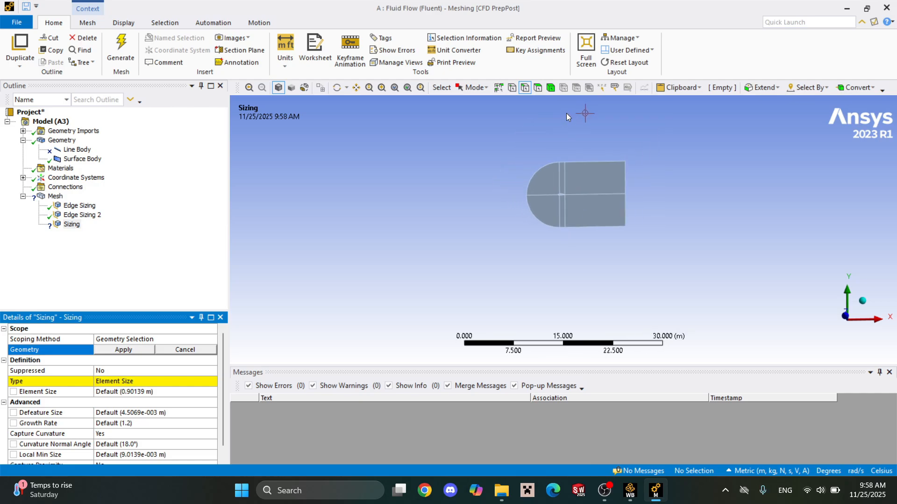
pyautogui.scroll(6, 566, 114)
pyautogui.scroll(-5, 564, 136)
pyautogui.rightClick(688, 273)
pyautogui.scroll(3, 523, 129)
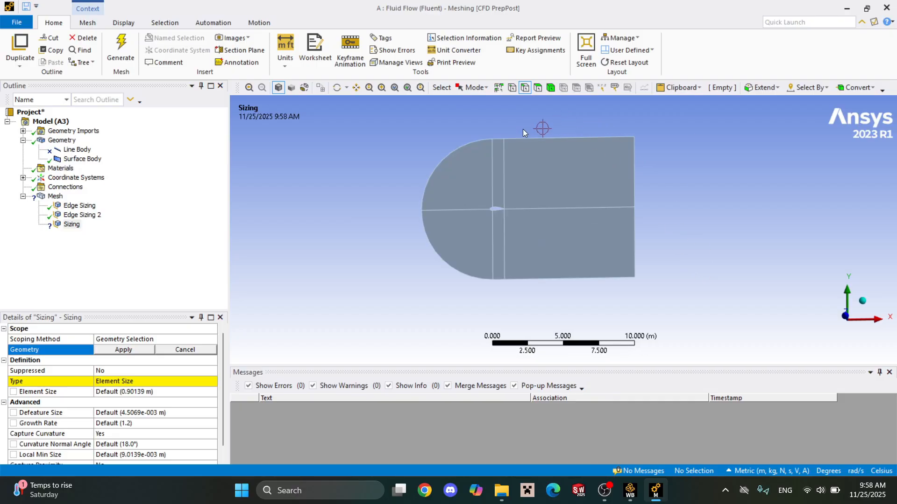
pyautogui.scroll(1, 498, 135)
pyautogui.scroll(3, 501, 141)
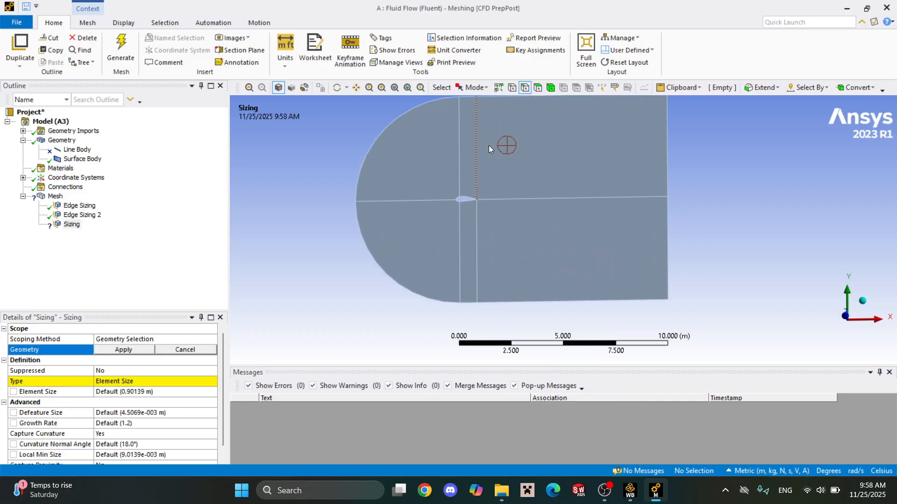
pyautogui.scroll(-4, 489, 144)
pyautogui.moveTo(471, 118); pyautogui.dragTo(517, 145, button='right')
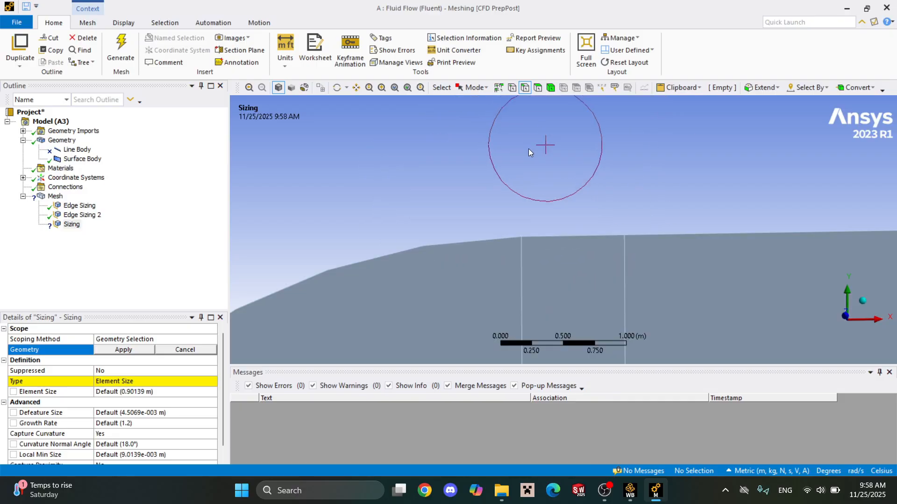
pyautogui.click(565, 235)
# Add the airfoil's upper and lower aft edges and the short lower boundary edge, and apply the four edges as the sizing's geometry.
pyautogui.scroll(-8, 579, 248)
pyautogui.scroll(-2, 556, 273)
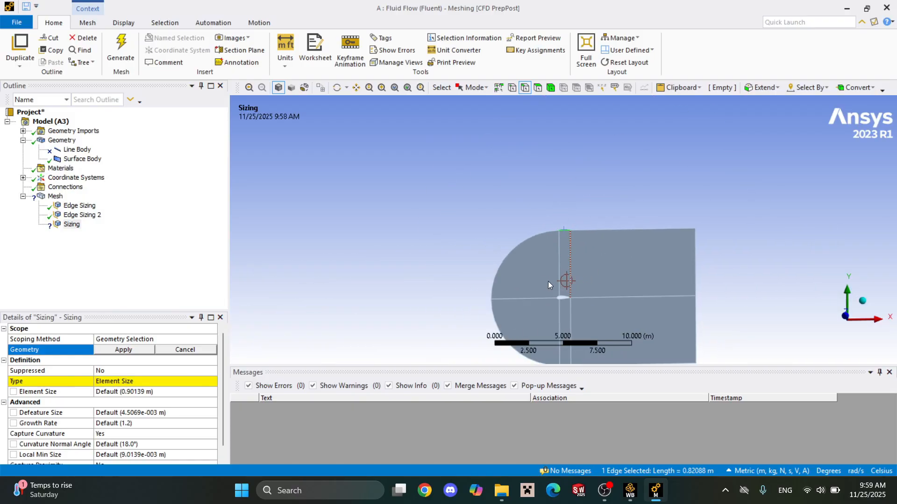
pyautogui.moveTo(558, 298); pyautogui.dragTo(560, 300, button='right')
pyautogui.scroll(-4, 575, 233)
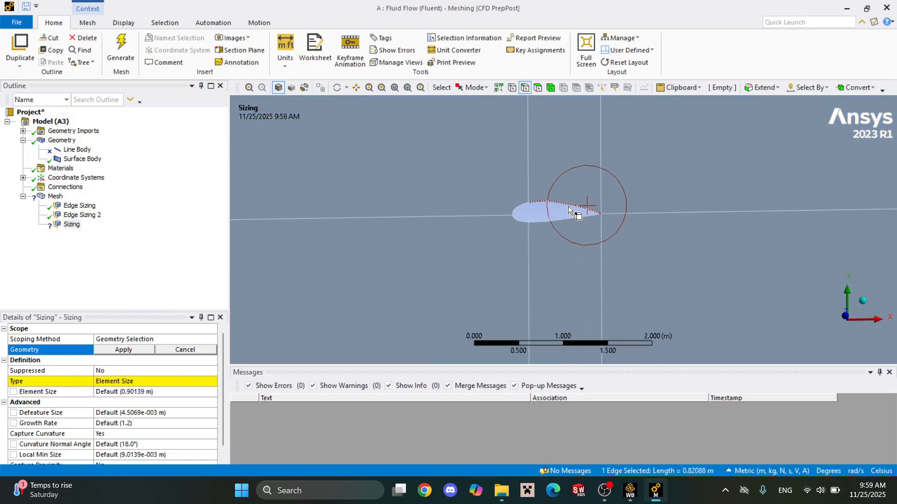
pyautogui.keyDown('ctrl'); pyautogui.click(569, 216); pyautogui.keyUp('ctrl')
pyautogui.scroll(-6, 607, 267)
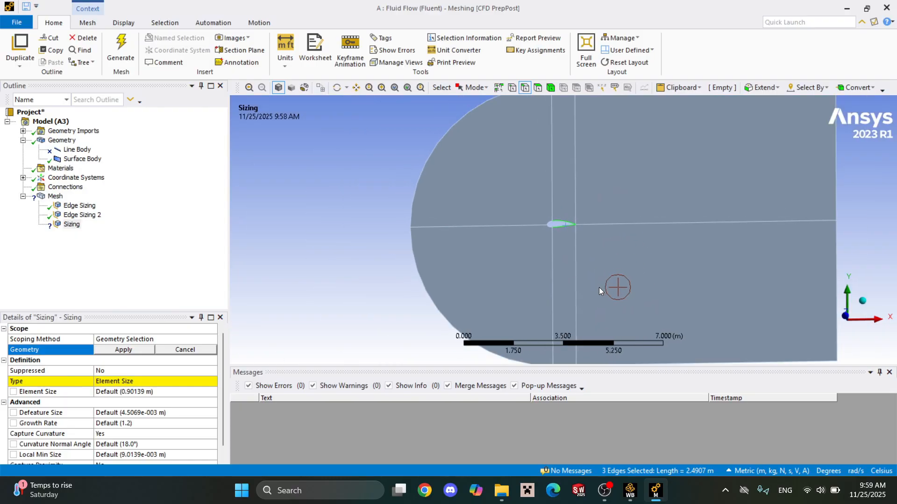
pyautogui.keyDown('ctrl'); pyautogui.click(560, 298); pyautogui.keyUp('ctrl')
pyautogui.moveTo(566, 296); pyautogui.dragTo(583, 311, button='right')
pyautogui.keyDown('ctrl'); pyautogui.click(549, 226); pyautogui.keyUp('ctrl')
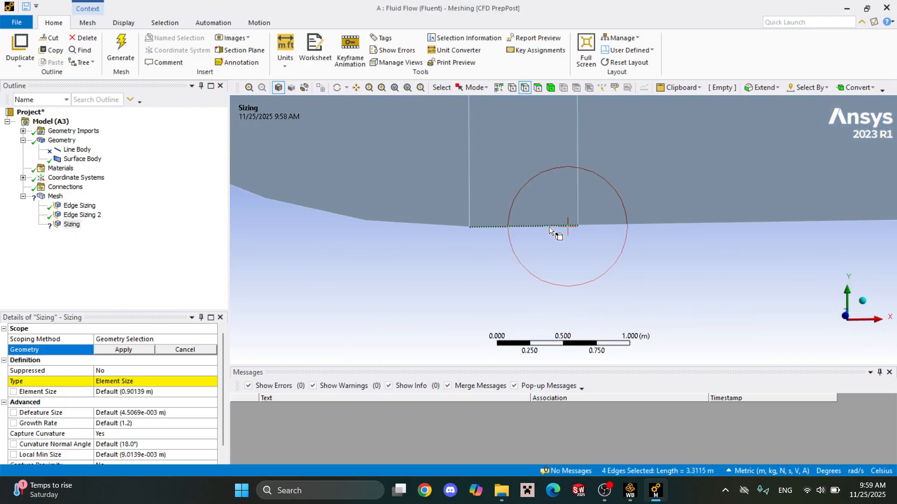
pyautogui.click(123, 350)
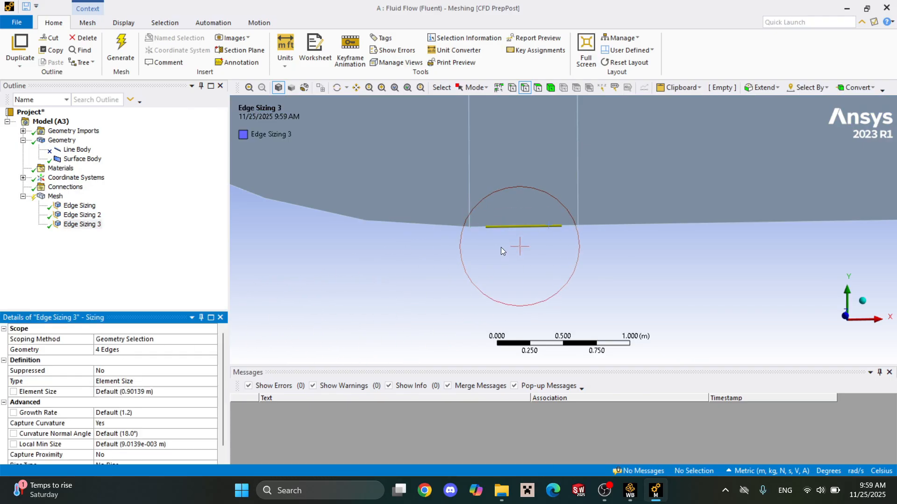
# Turn off curvature capture for the third edge sizing and set its behavior to Hard.
pyautogui.scroll(-3, 501, 248)
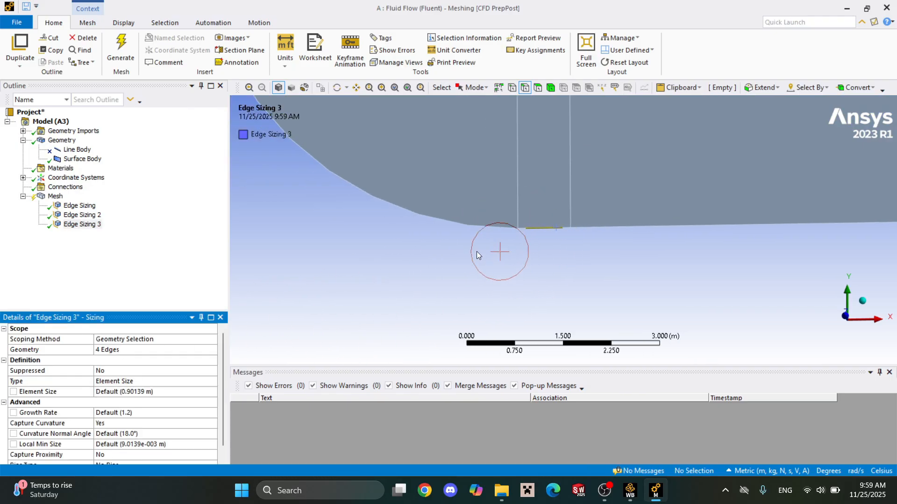
pyautogui.click(211, 425)
pyautogui.click(213, 423)
pyautogui.click(209, 433)
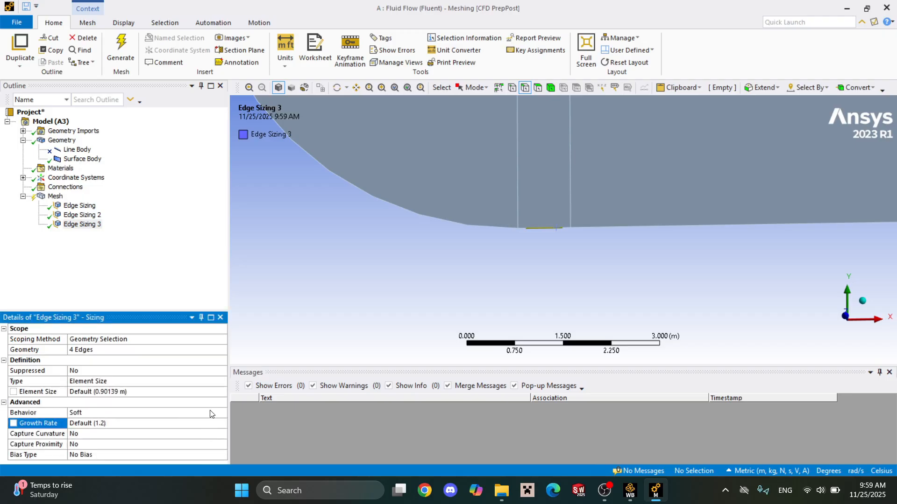
pyautogui.click(211, 414)
pyautogui.click(213, 413)
pyautogui.click(213, 430)
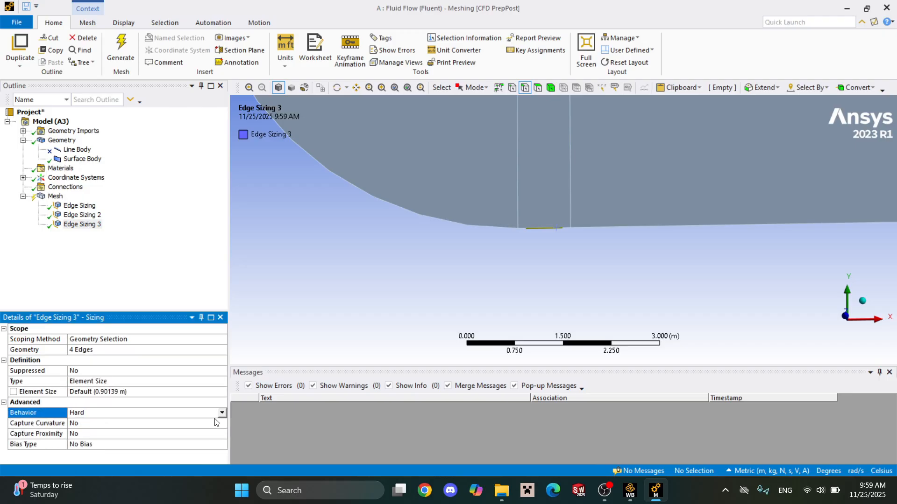
# Define the third edge sizing by Number of Divisions, with 150 divisions.
pyautogui.click(223, 383)
pyautogui.click(223, 382)
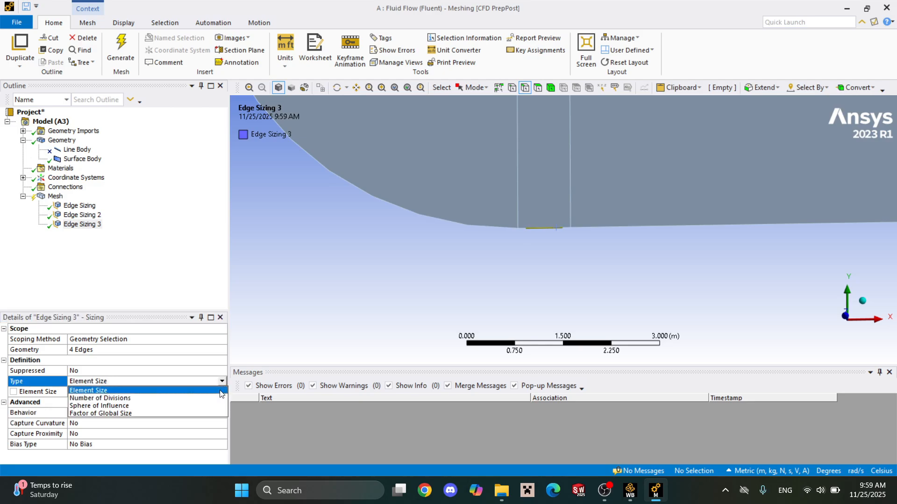
pyautogui.click(220, 398)
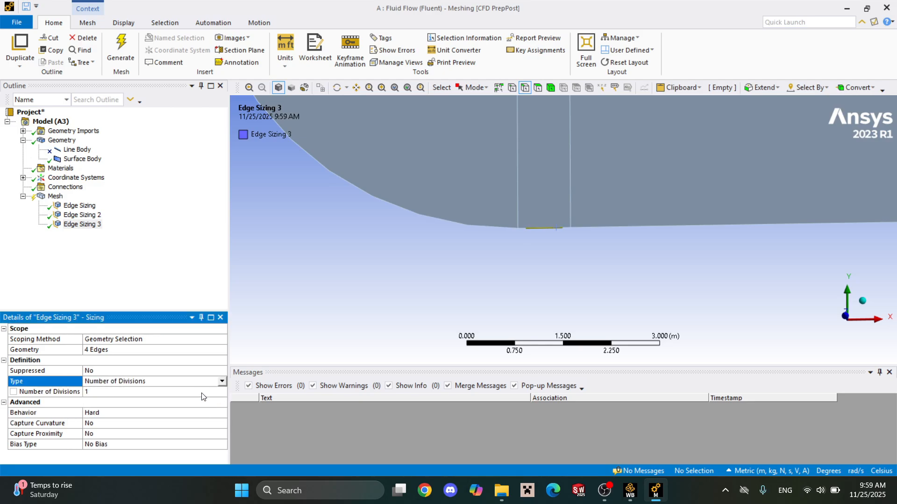
pyautogui.click(178, 391)
pyautogui.write('150')
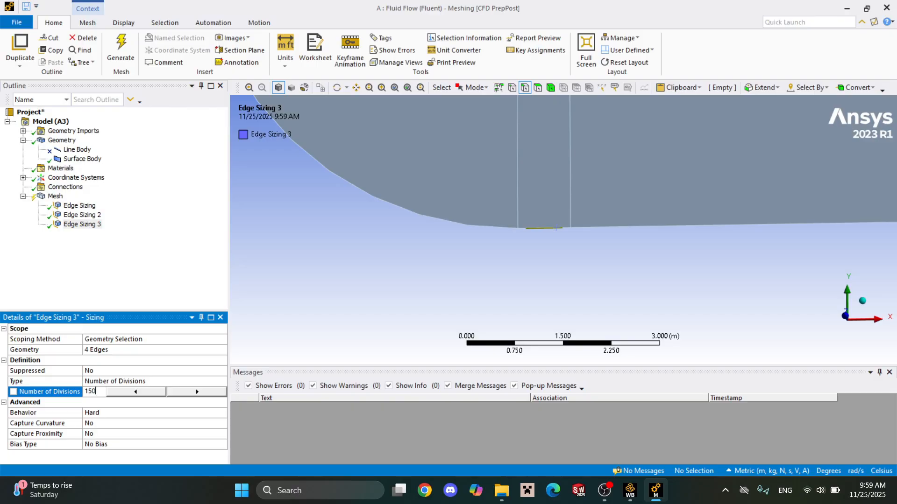
pyautogui.press('Return')
pyautogui.scroll(-5, 590, 244)
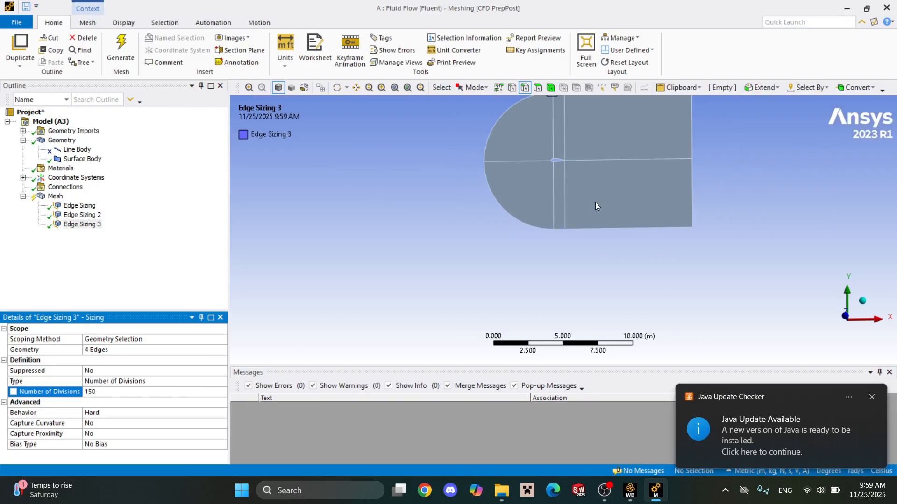
pyautogui.scroll(12, 545, 190)
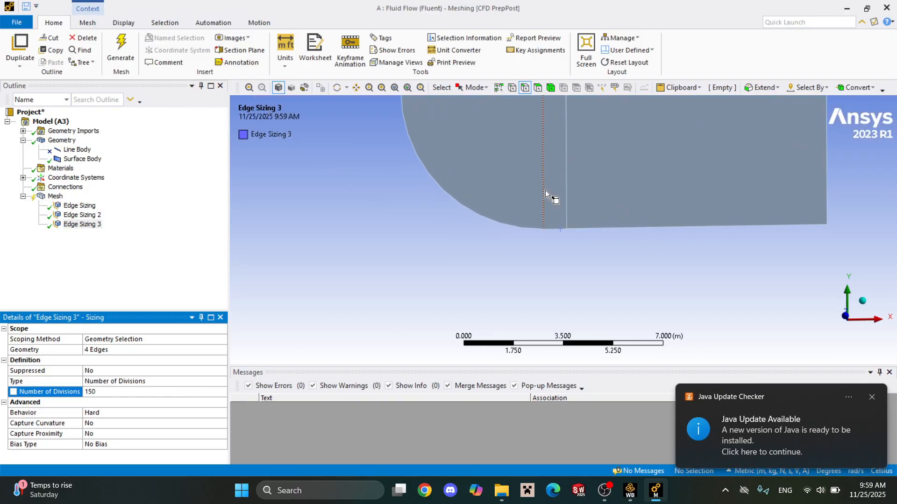
pyautogui.scroll(-8, 525, 175)
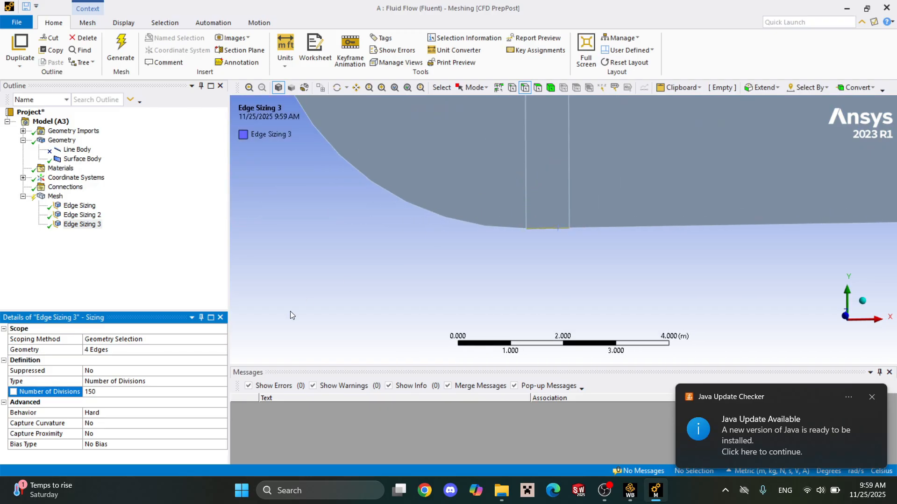
# Insert another mesh sizing and select the upper and lower arcs of the domain's curved inlet boundary.
pyautogui.rightClick(55, 196)
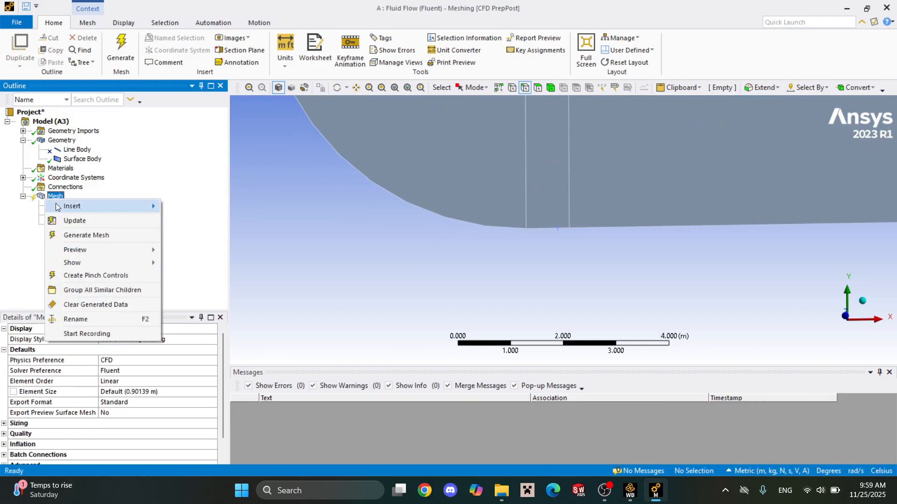
pyautogui.moveTo(144, 206)
pyautogui.click(209, 221)
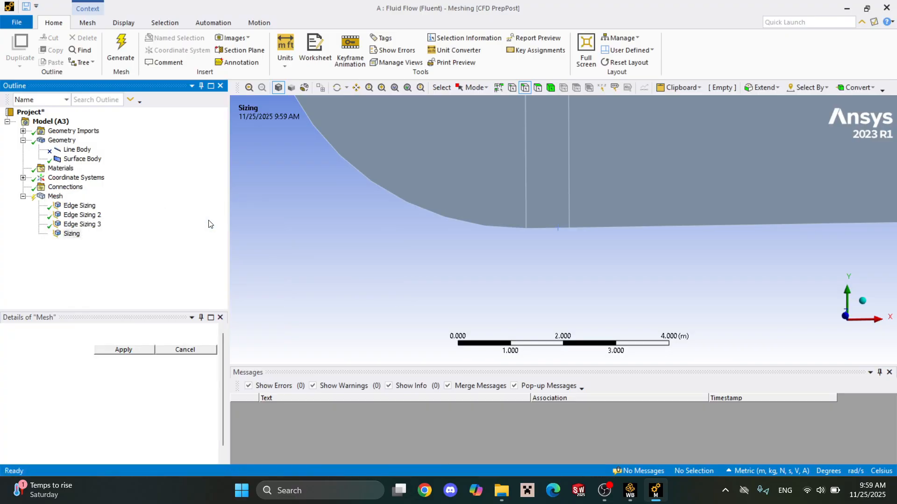
pyautogui.scroll(-4, 391, 250)
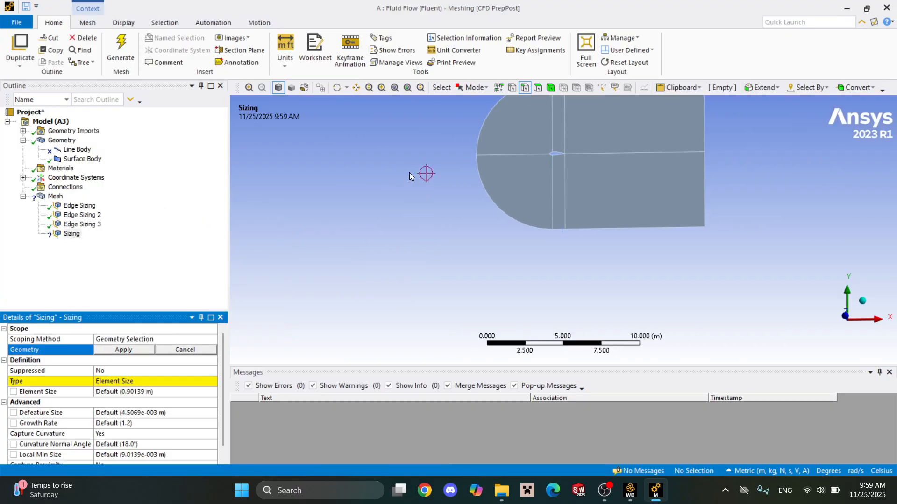
pyautogui.scroll(-3, 537, 140)
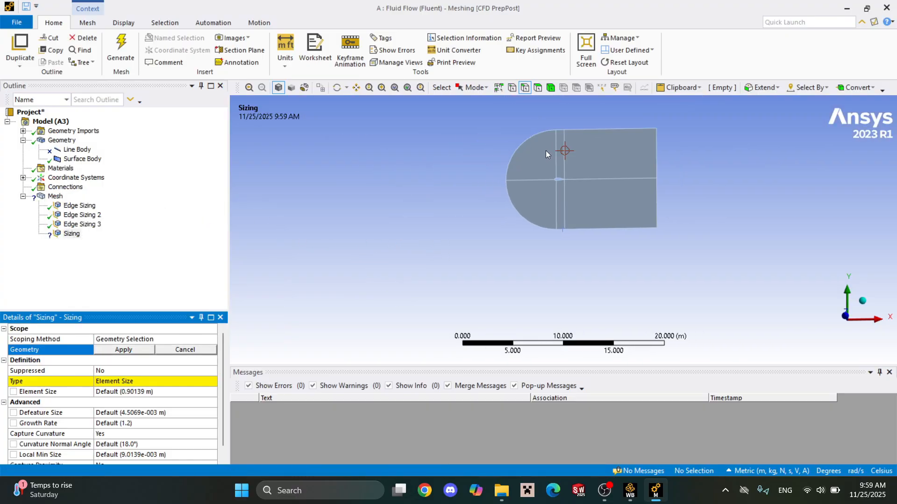
pyautogui.scroll(3, 467, 210)
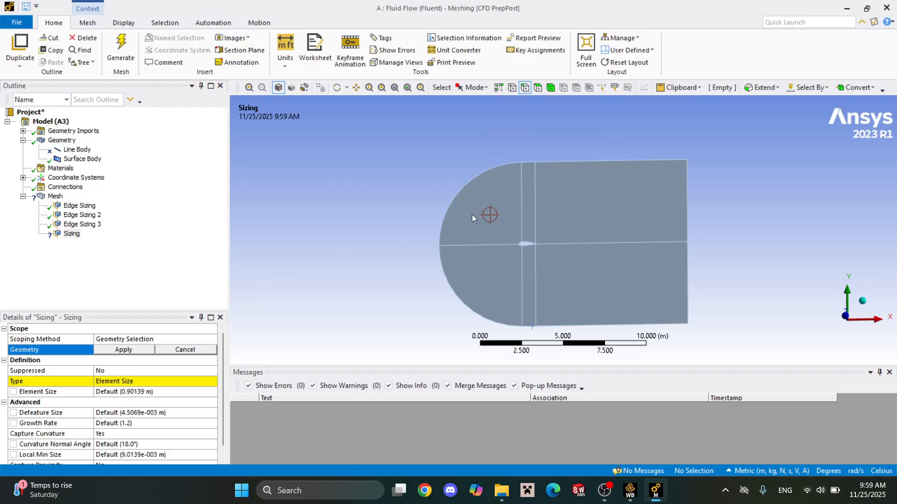
pyautogui.click(472, 185)
pyautogui.keyDown('ctrl'); pyautogui.click(457, 288); pyautogui.keyUp('ctrl')
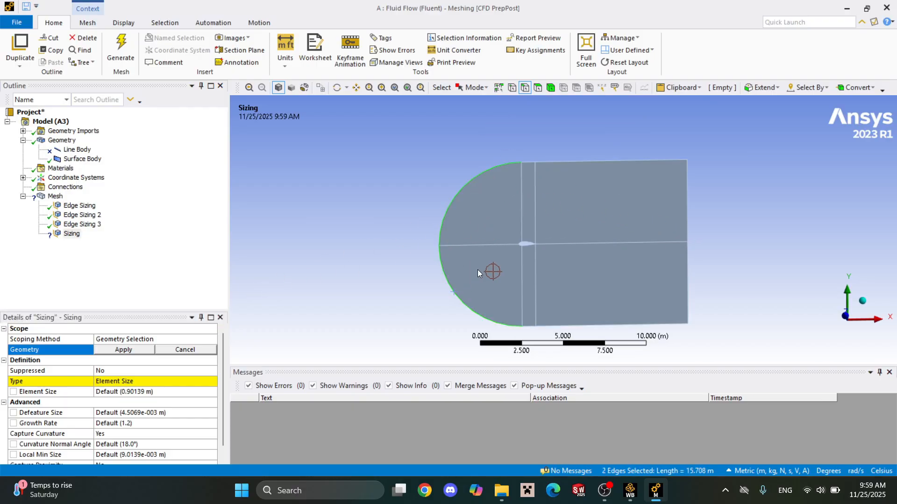
# Add the airfoil's upper and lower leading-edge curves and apply the four edges as the new sizing's geometry.
pyautogui.scroll(-1, 533, 225)
pyautogui.scroll(5, 488, 242)
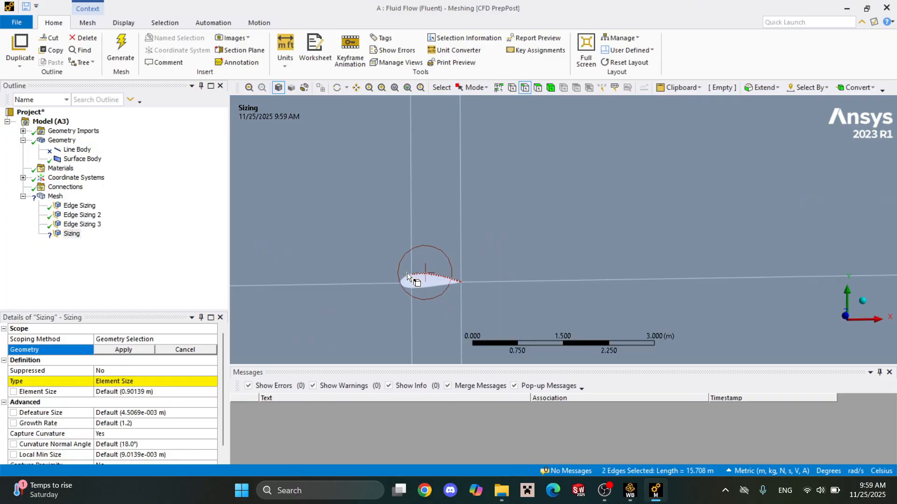
pyautogui.scroll(5, 419, 281)
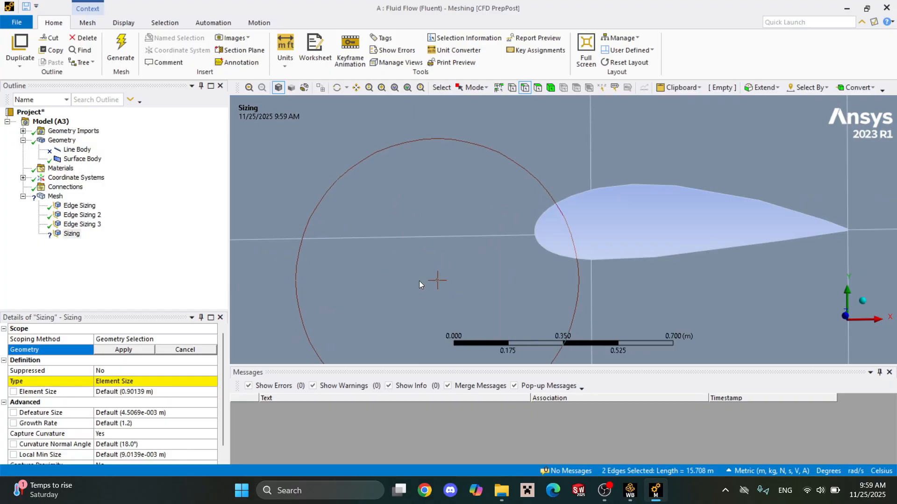
pyautogui.keyDown('ctrl'); pyautogui.click(548, 209); pyautogui.keyUp('ctrl')
pyautogui.keyDown('ctrl'); pyautogui.click(559, 257); pyautogui.keyUp('ctrl')
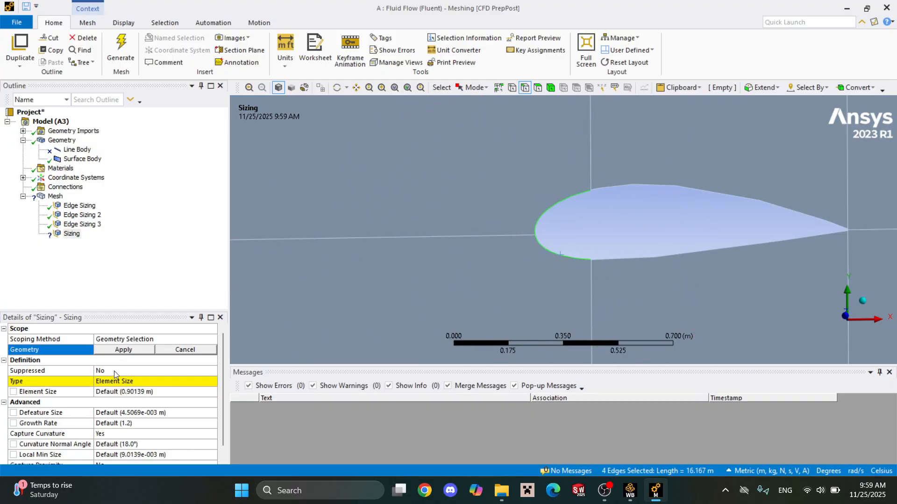
pyautogui.click(123, 350)
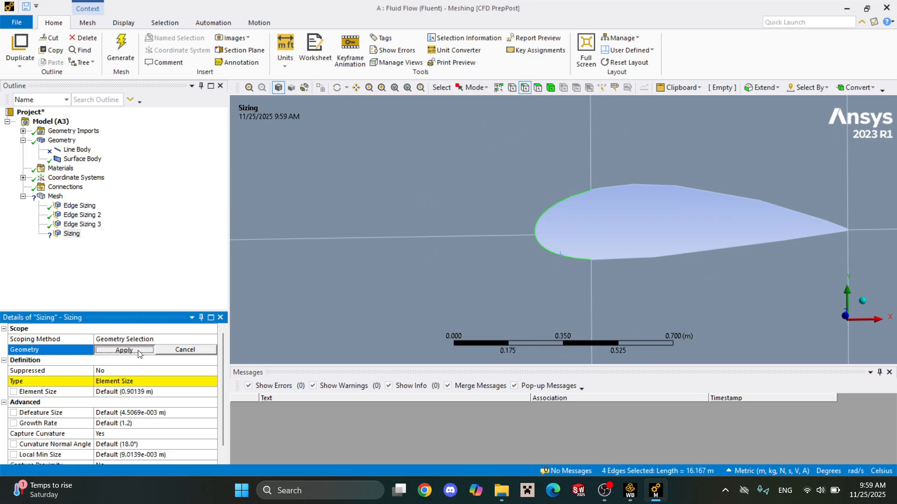
# Define the inlet arc and leading-edge sizing by Number of Divisions, with 100 divisions.
pyautogui.click(150, 385)
pyautogui.click(212, 382)
pyautogui.click(208, 398)
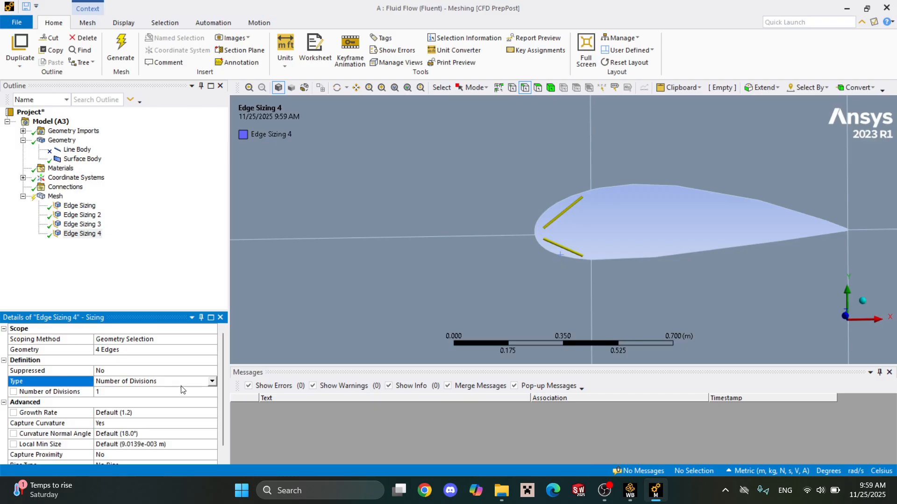
pyautogui.click(182, 393)
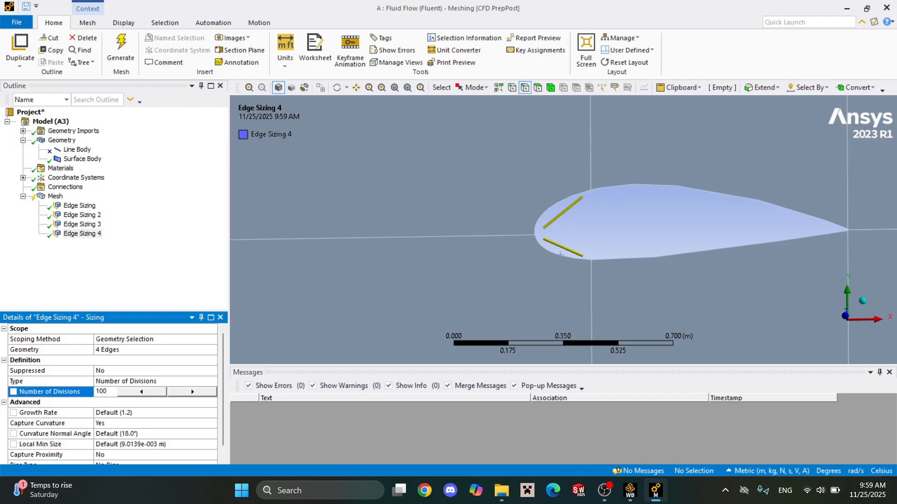
pyautogui.press('Return')
# Set Capture Curvature to No for the inlet arc and leading-edge sizing.
pyautogui.click(214, 425)
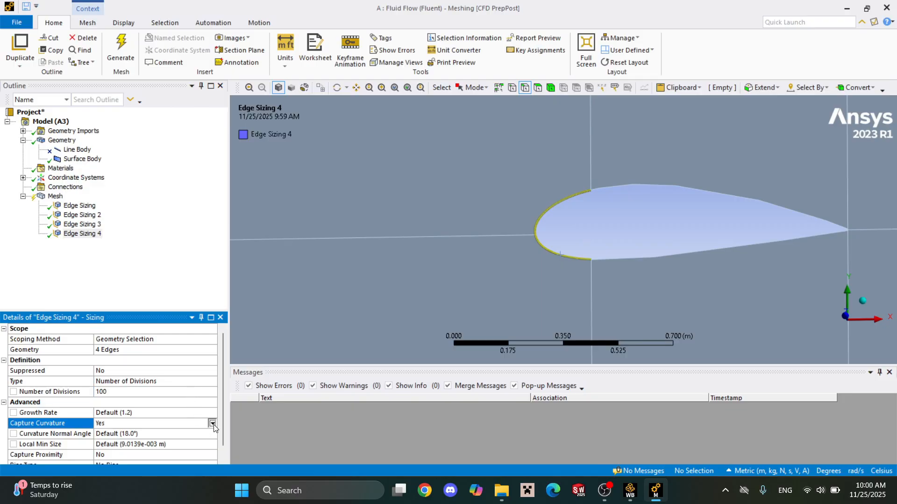
pyautogui.click(212, 423)
pyautogui.click(204, 439)
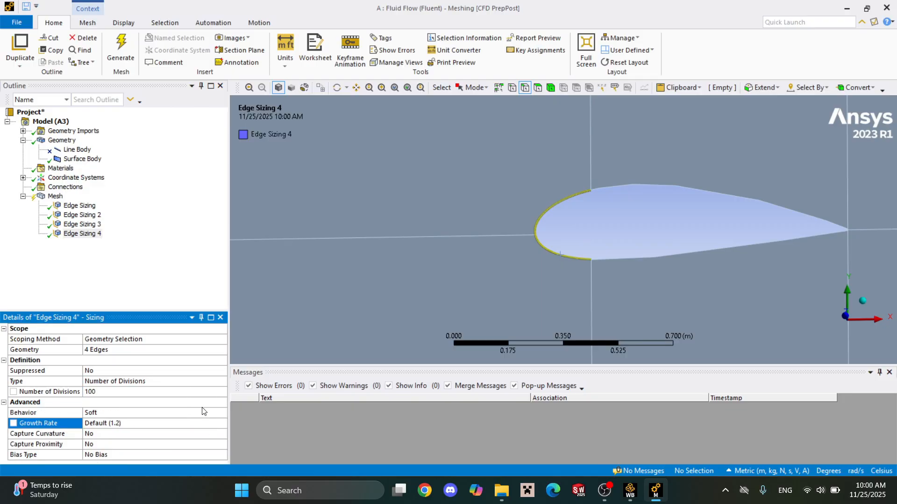
pyautogui.click(88, 277)
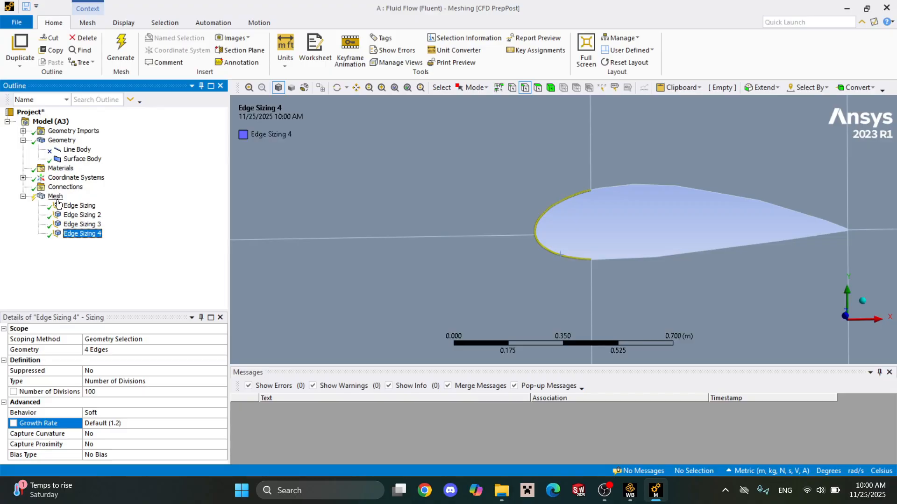
# Examine the whole fluid domain and the airfoil's trailing edge up close.
pyautogui.scroll(-5, 695, 225)
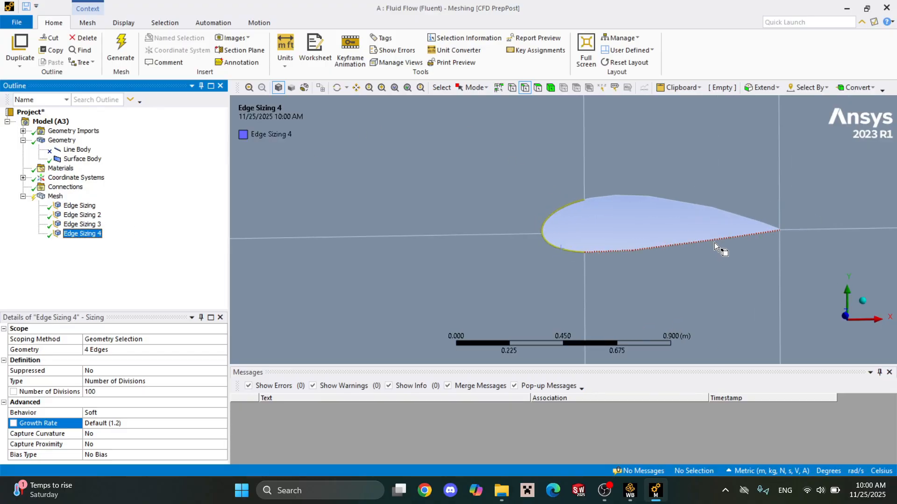
pyautogui.scroll(-5, 661, 234)
pyautogui.click(846, 174)
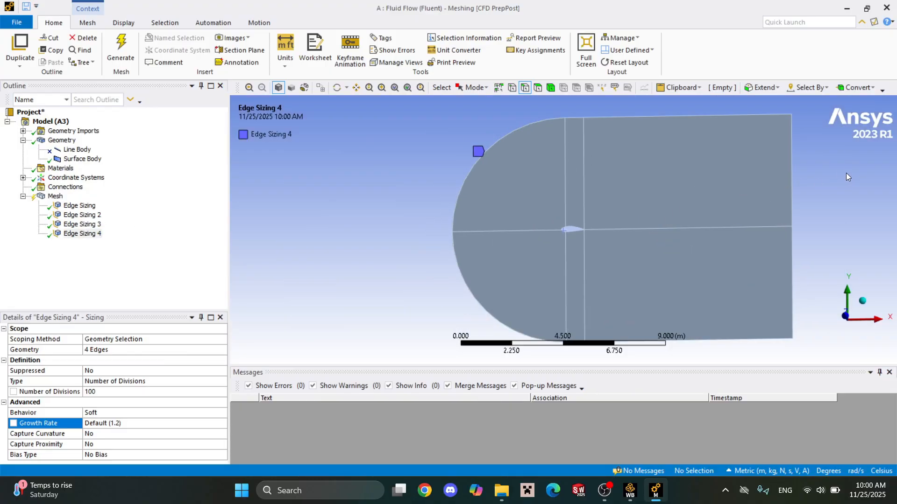
pyautogui.scroll(10, 580, 218)
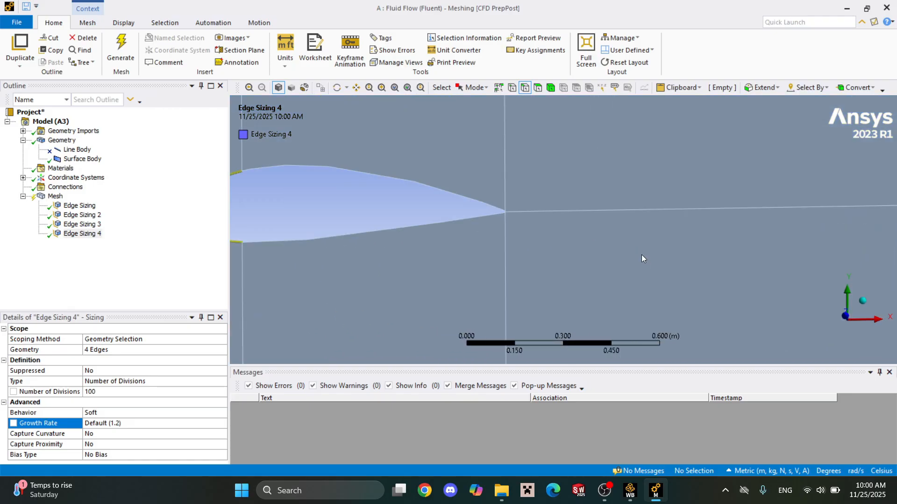
pyautogui.scroll(-2, 541, 220)
pyautogui.scroll(4, 541, 220)
pyautogui.moveTo(444, 181); pyautogui.dragTo(489, 236, button='right')
pyautogui.scroll(-1, 568, 139)
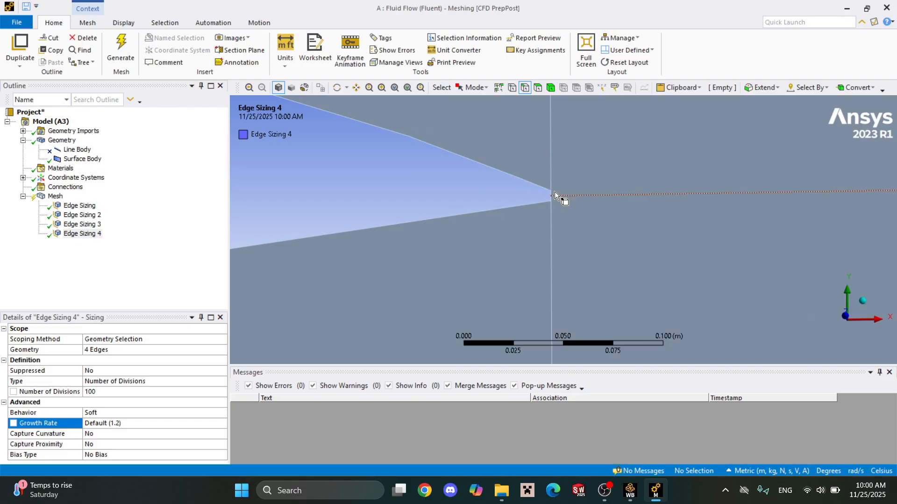
pyautogui.scroll(-15, 551, 193)
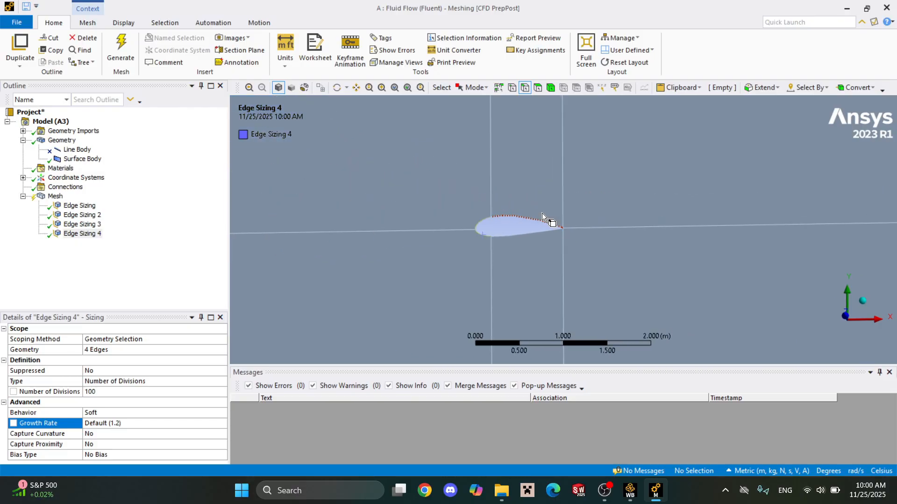
pyautogui.scroll(-3, 537, 221)
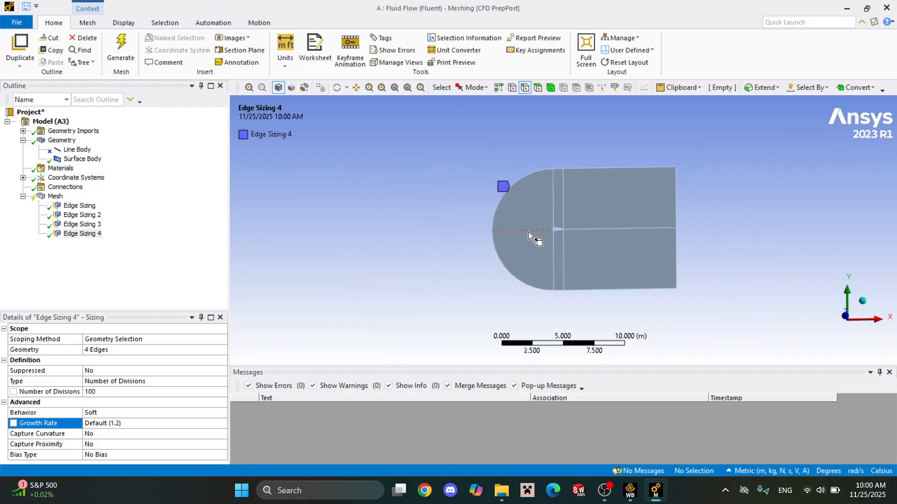
# Insert another mesh sizing and apply the two short vertical edges of the airfoil's blunt trailing edge as its geometry.
pyautogui.rightClick(54, 197)
pyautogui.moveTo(65, 204)
pyautogui.click(210, 221)
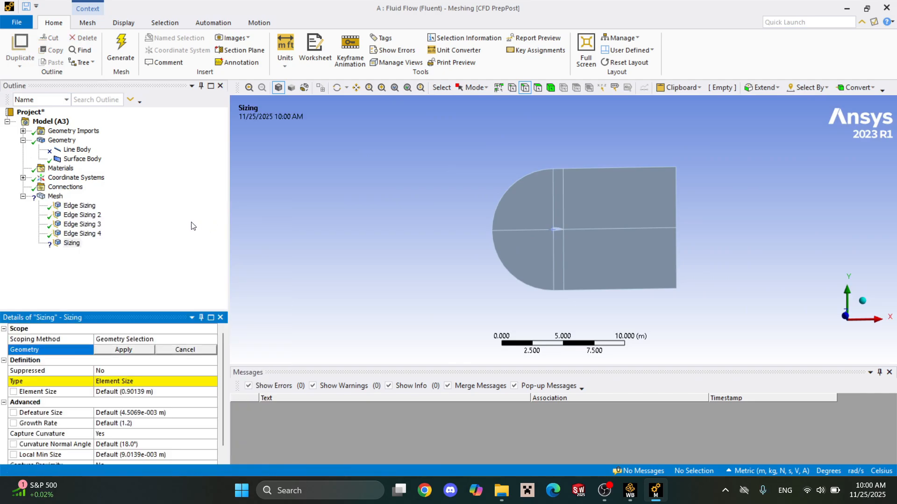
pyautogui.scroll(5, 612, 246)
pyautogui.scroll(15, 549, 240)
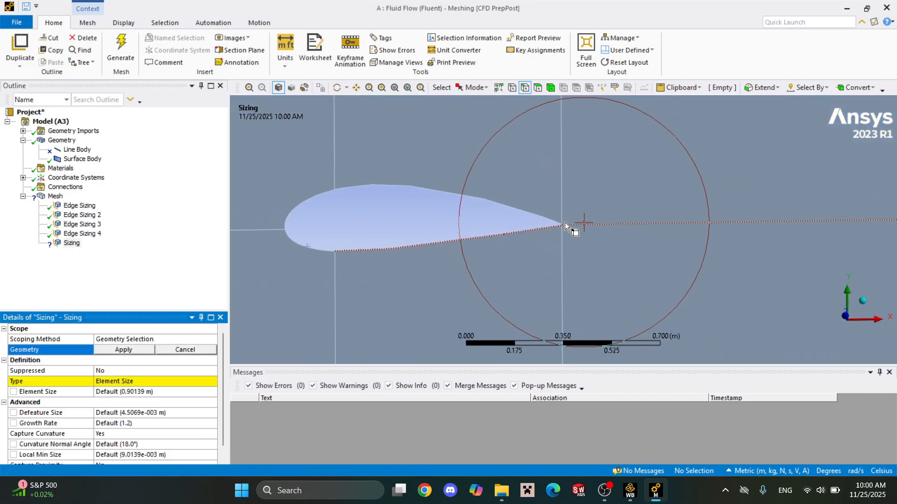
pyautogui.scroll(5, 534, 156)
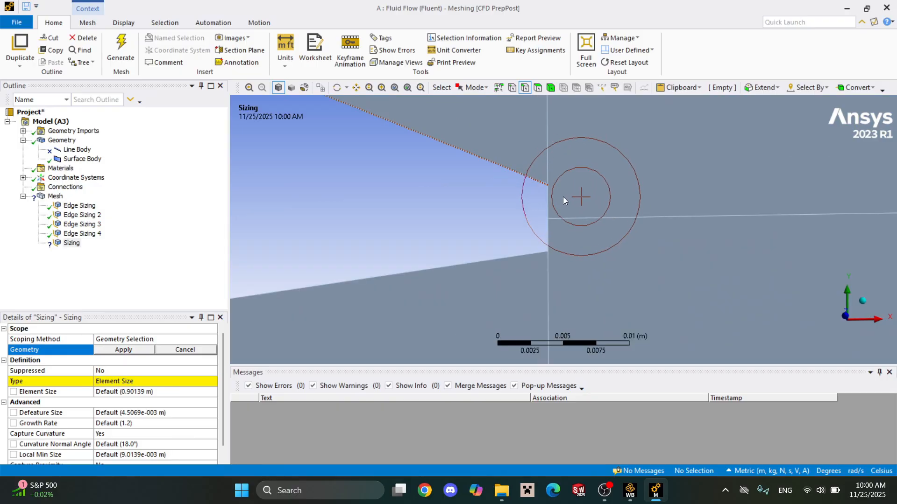
pyautogui.click(547, 236)
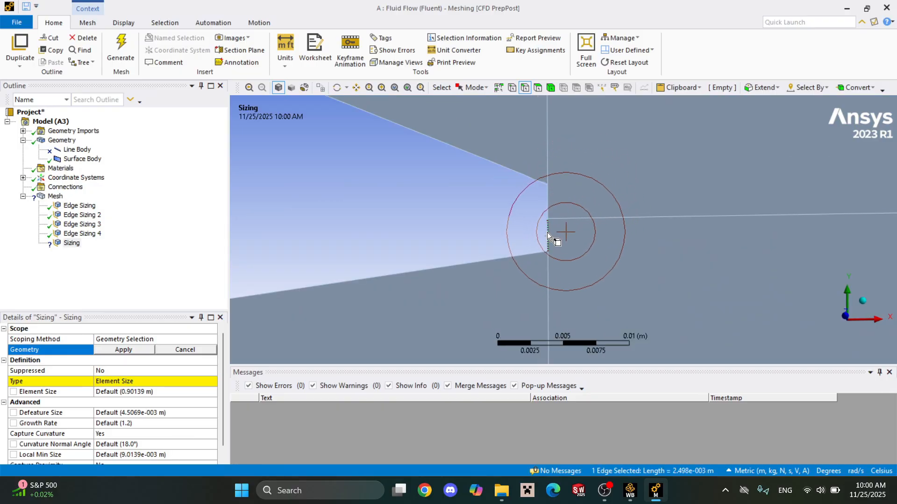
pyautogui.keyDown('ctrl'); pyautogui.click(548, 209); pyautogui.keyUp('ctrl')
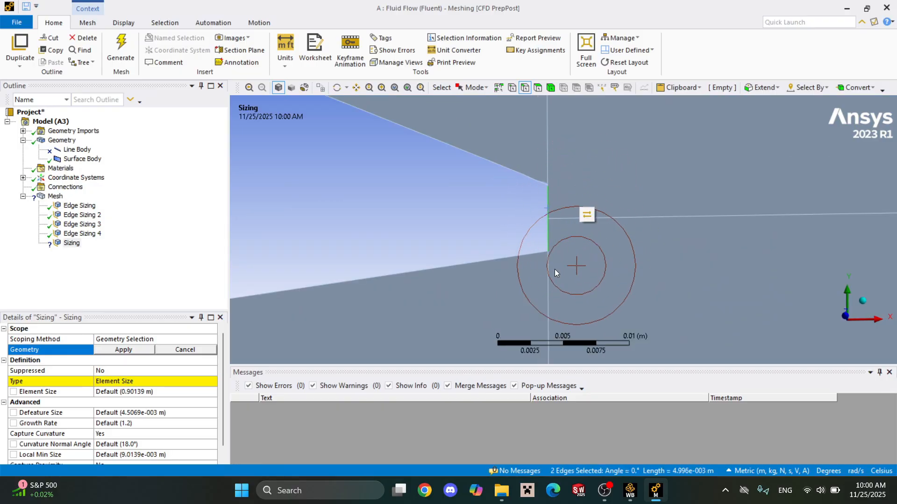
pyautogui.click(123, 350)
# Define the blunt trailing-edge sizing by Number of Divisions, with 180 divisions.
pyautogui.click(212, 381)
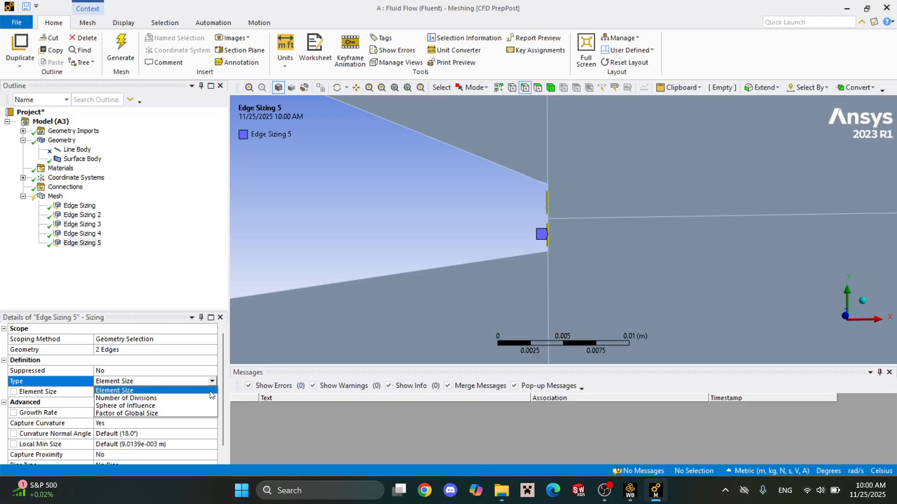
pyautogui.click(212, 398)
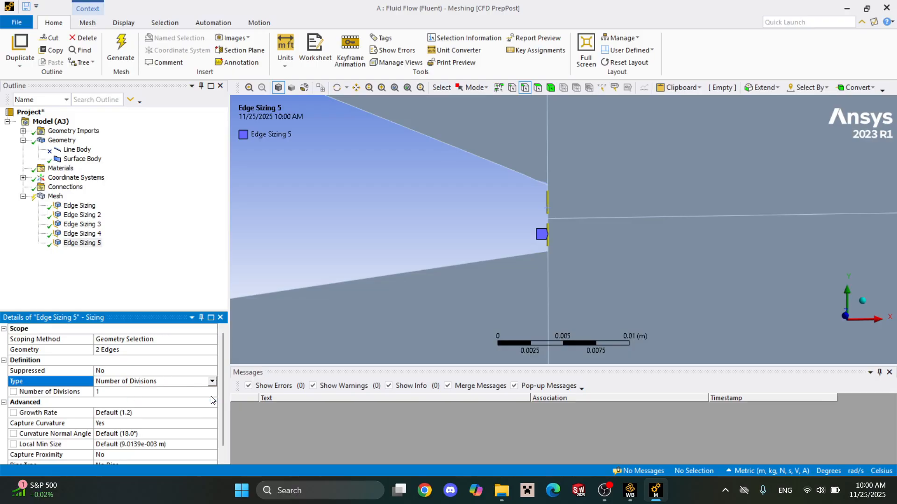
pyautogui.click(165, 393)
pyautogui.write('0')
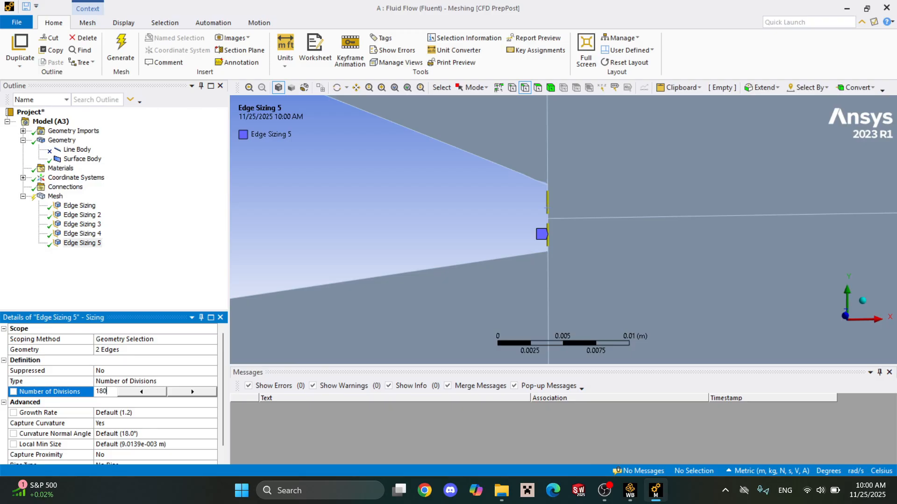
pyautogui.press('Return')
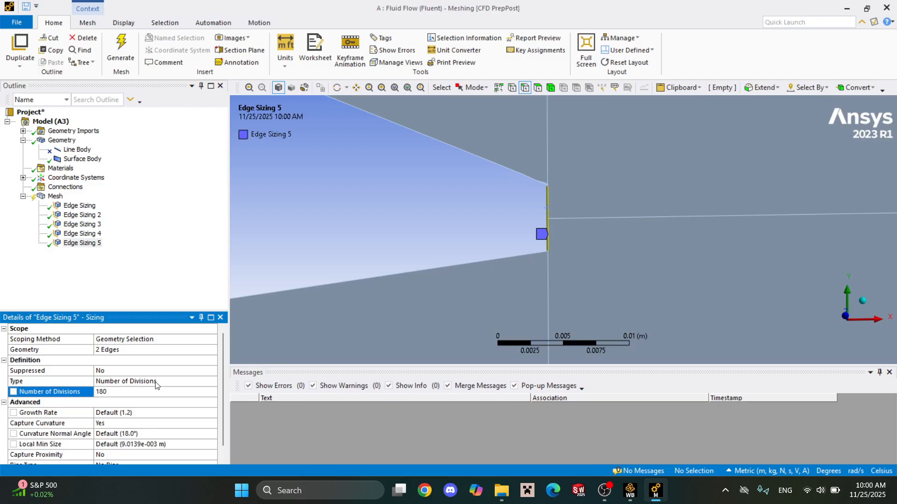
# Set Capture Curvature to No and Behavior to Hard for the blunt trailing-edge sizing.
pyautogui.click(134, 423)
pyautogui.click(212, 423)
pyautogui.click(208, 433)
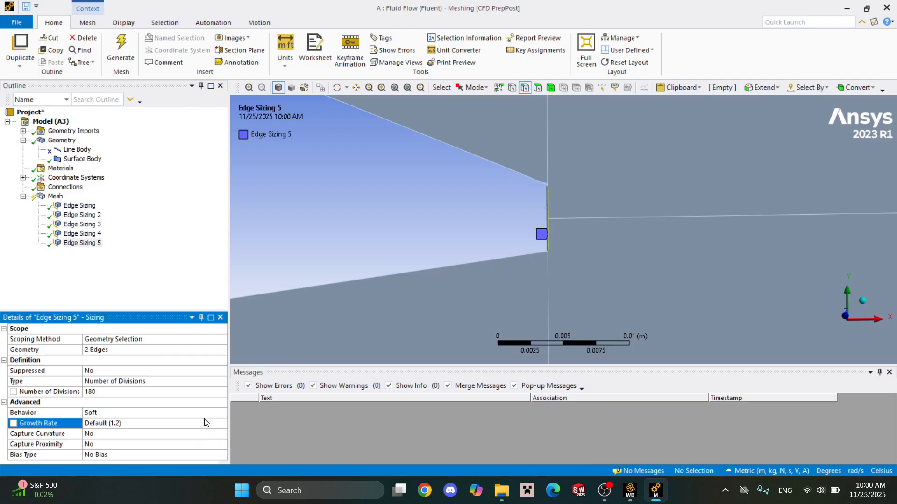
pyautogui.click(215, 413)
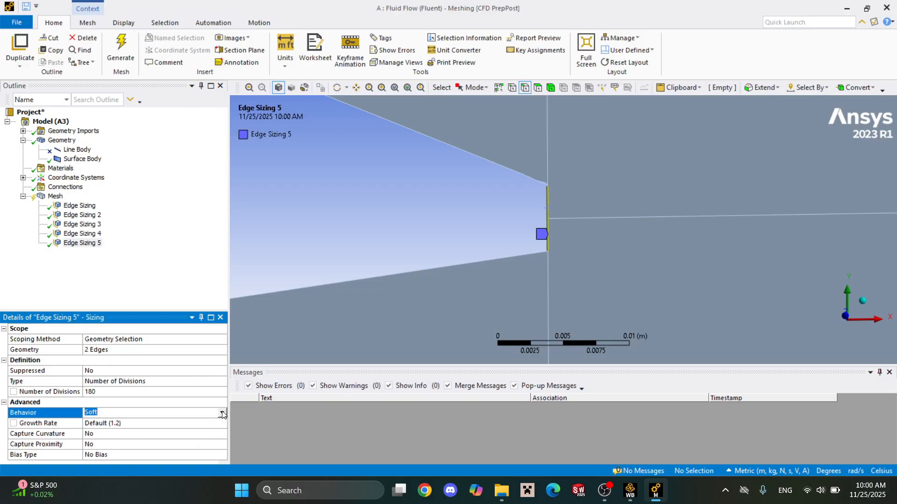
pyautogui.click(223, 413)
pyautogui.click(222, 424)
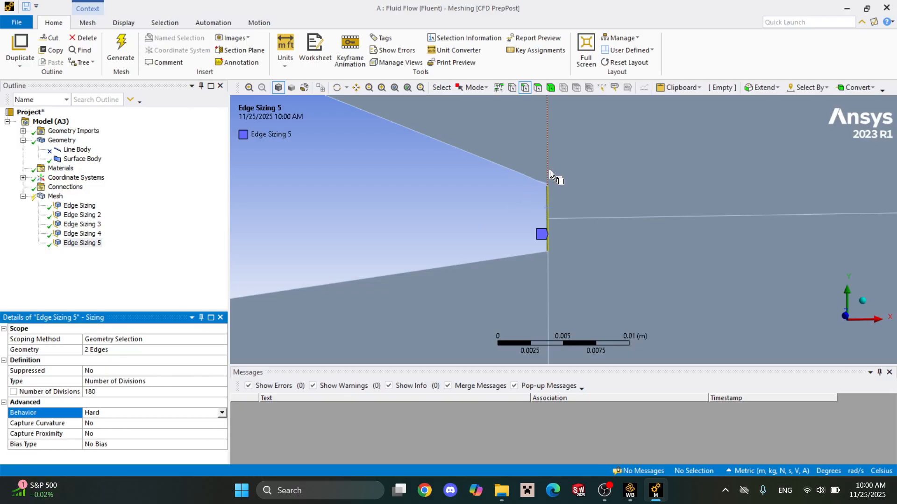
pyautogui.click(88, 273)
# Insert another mesh sizing and apply the tiny edge at the upper corner of the airfoil's trailing edge as its geometry.
pyautogui.scroll(10, 550, 159)
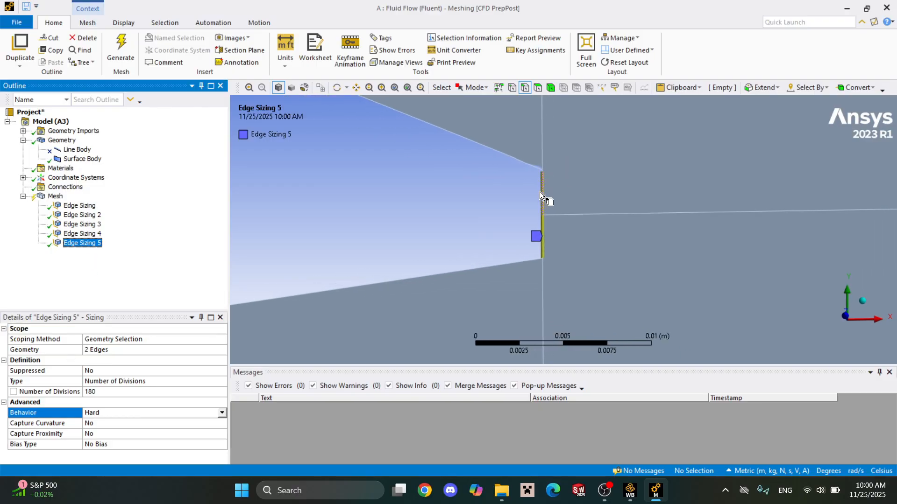
pyautogui.scroll(-5, 606, 276)
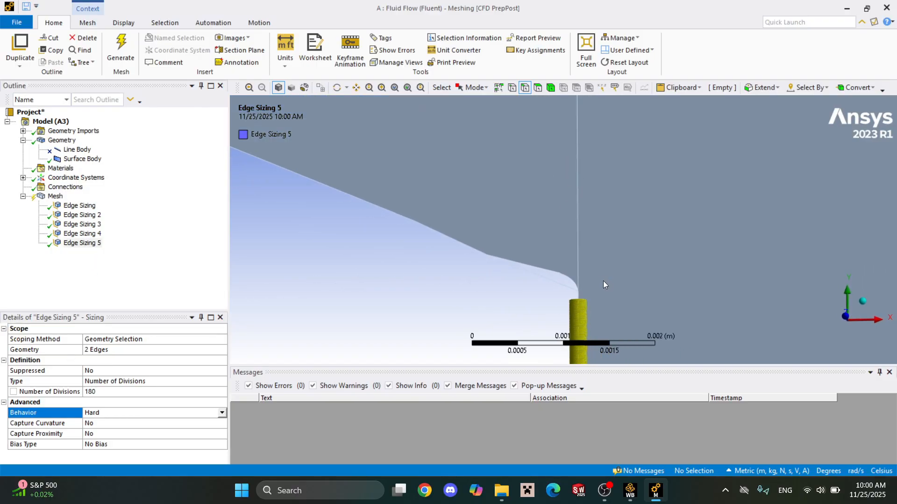
pyautogui.rightClick(43, 196)
pyautogui.moveTo(93, 202)
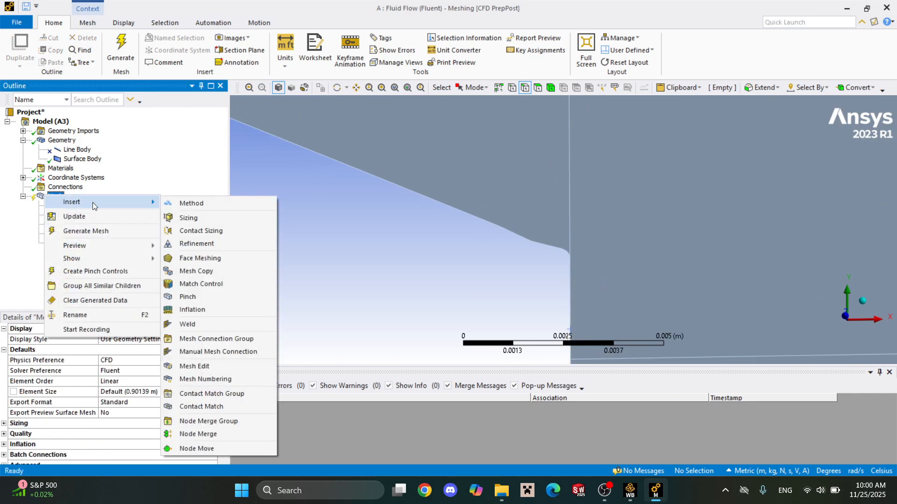
pyautogui.click(212, 219)
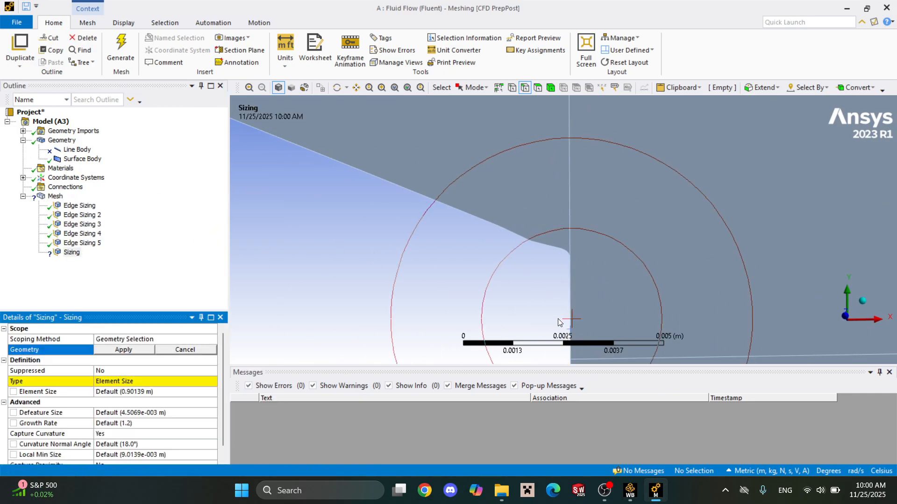
pyautogui.scroll(3, 556, 281)
pyautogui.scroll(6, 577, 280)
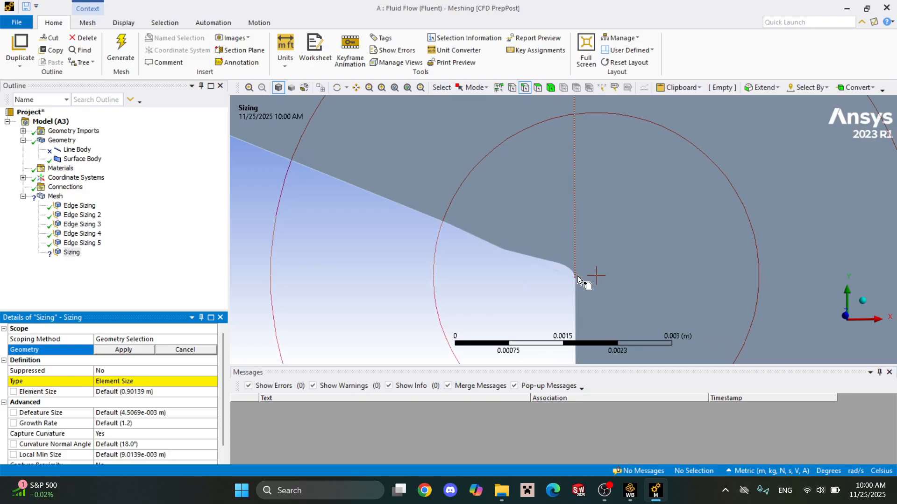
pyautogui.moveTo(574, 281); pyautogui.dragTo(609, 346, button='right')
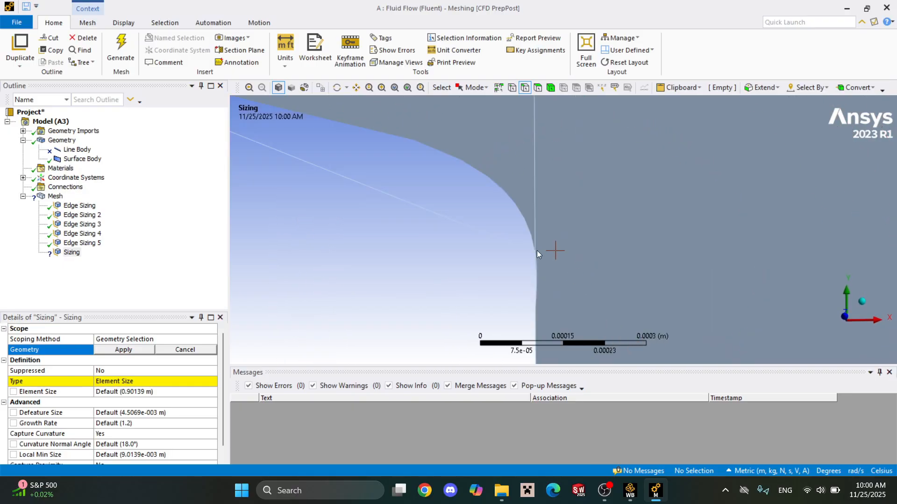
pyautogui.scroll(-6, 531, 277)
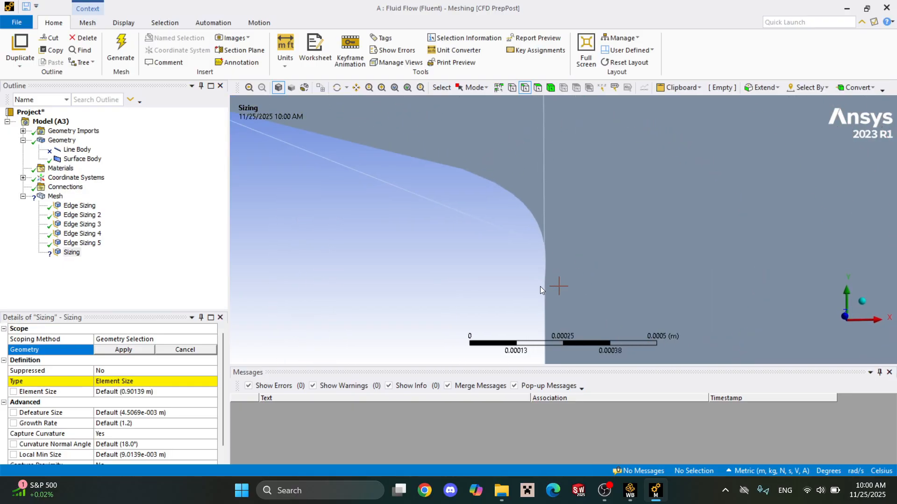
pyautogui.moveTo(520, 220); pyautogui.dragTo(587, 319, button='right')
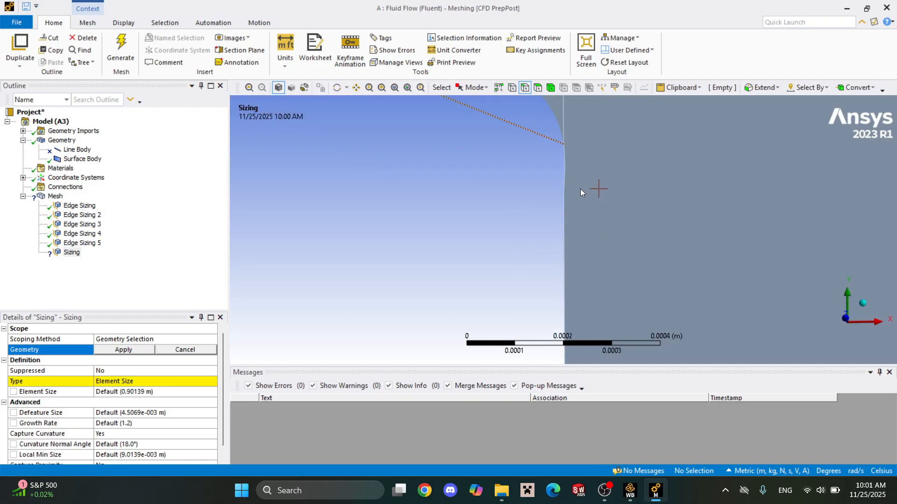
pyautogui.click(561, 183)
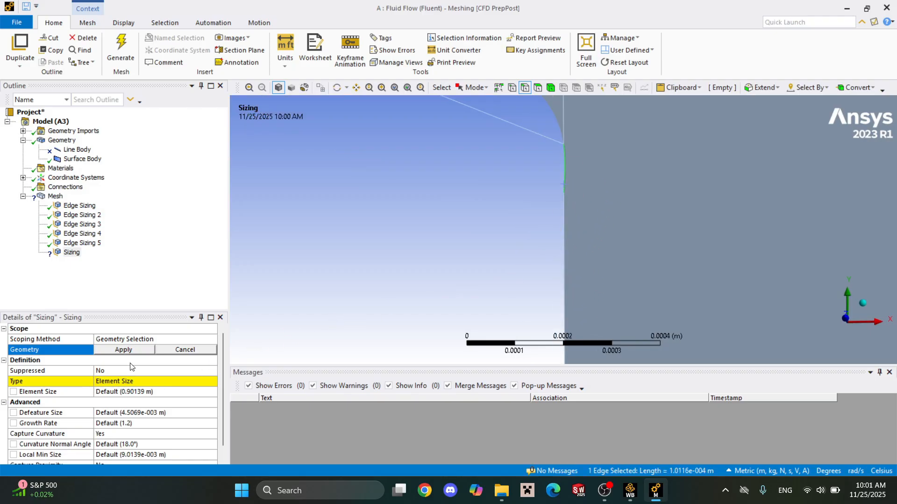
pyautogui.click(123, 350)
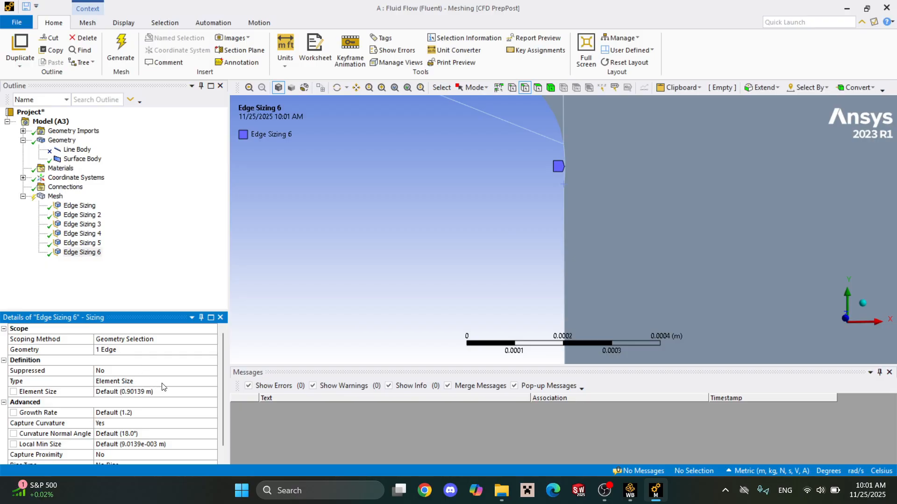
# Define the tiny corner edge's sizing by Number of Divisions, with 8 divisions.
pyautogui.click(201, 384)
pyautogui.click(212, 381)
pyautogui.click(185, 391)
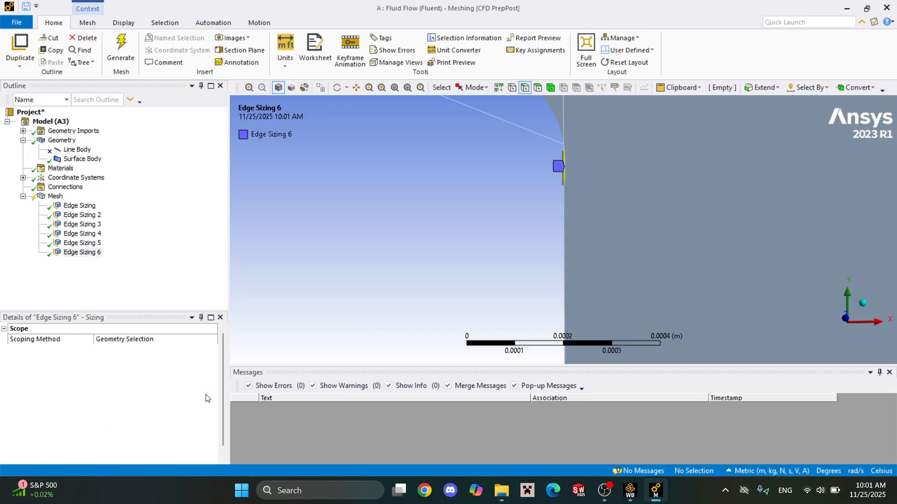
pyautogui.click(187, 392)
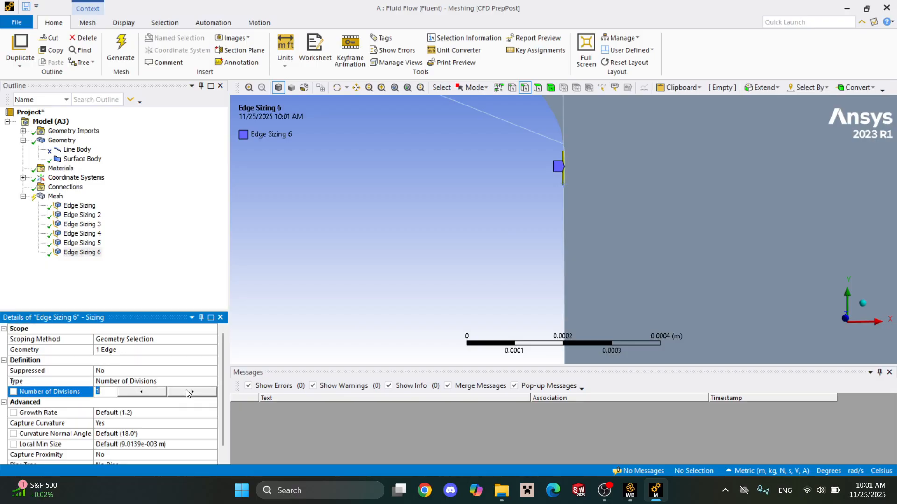
pyautogui.press('BackSpace')
pyautogui.press('Return')
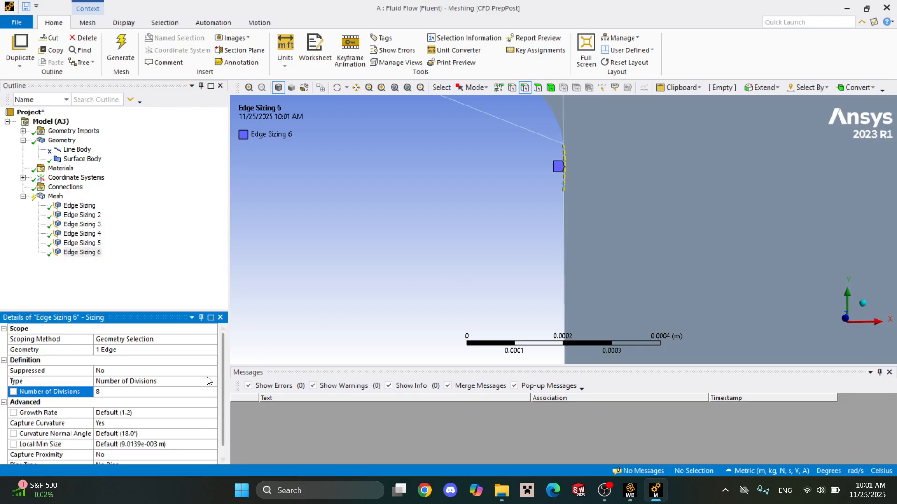
# Set Capture Curvature to No and Behavior to Hard for the tiny corner edge's sizing.
pyautogui.click(191, 424)
pyautogui.click(211, 423)
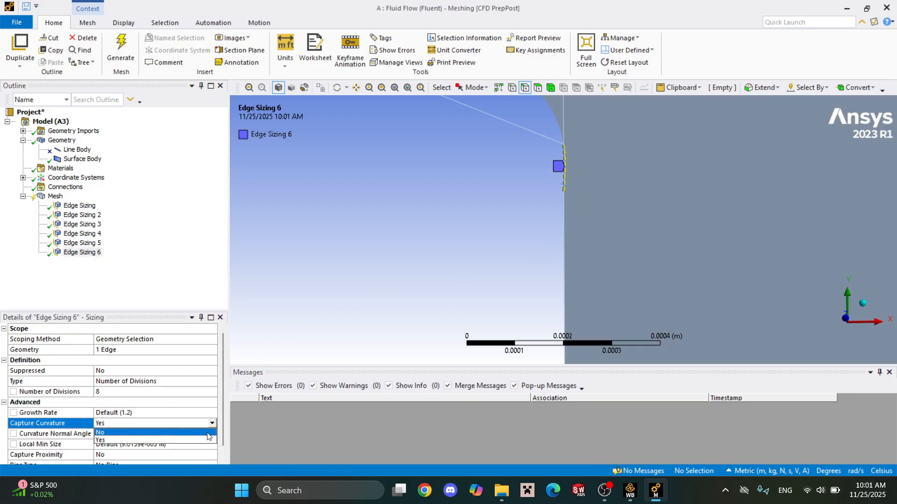
pyautogui.click(208, 435)
pyautogui.click(211, 413)
pyautogui.click(222, 412)
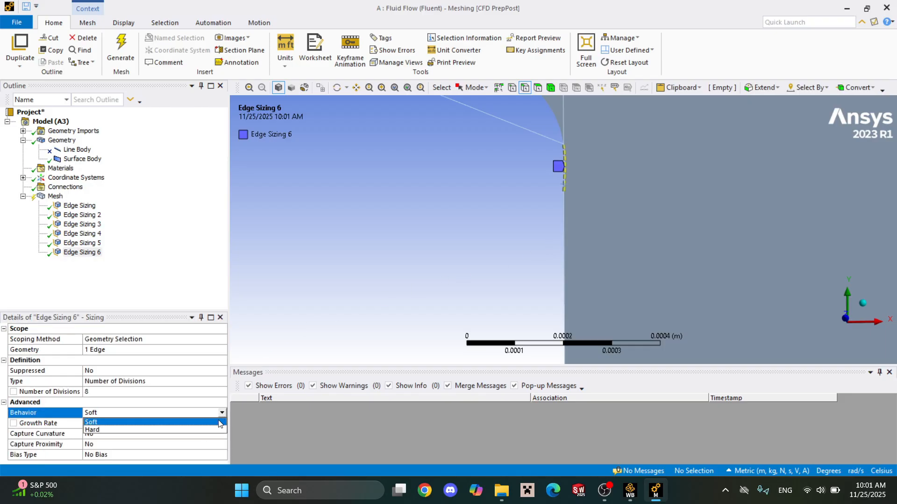
pyautogui.click(140, 429)
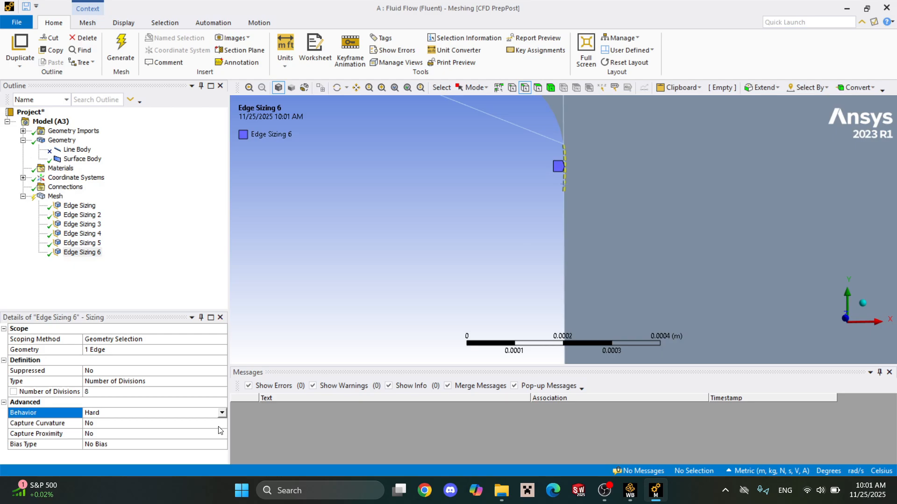
pyautogui.click(150, 274)
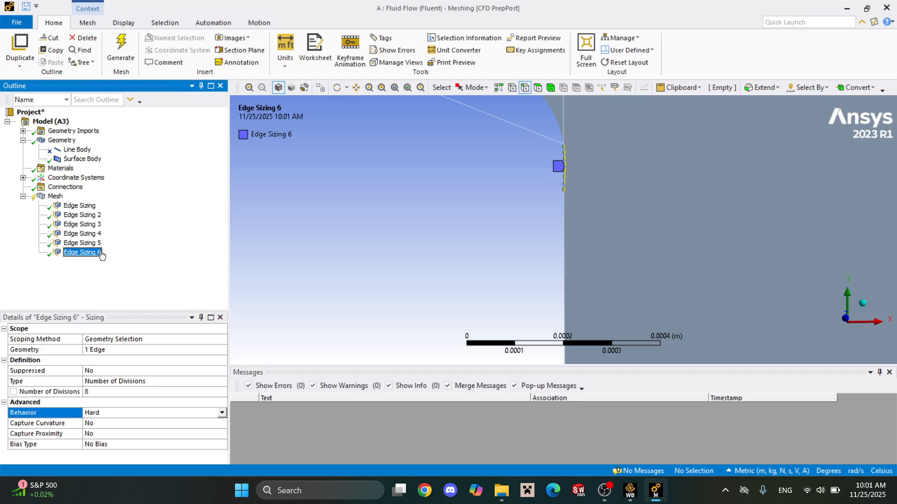
# Insert a Face Meshing control on the mesh and apply all six faces of the fluid domain as its geometry.
pyautogui.click(55, 196)
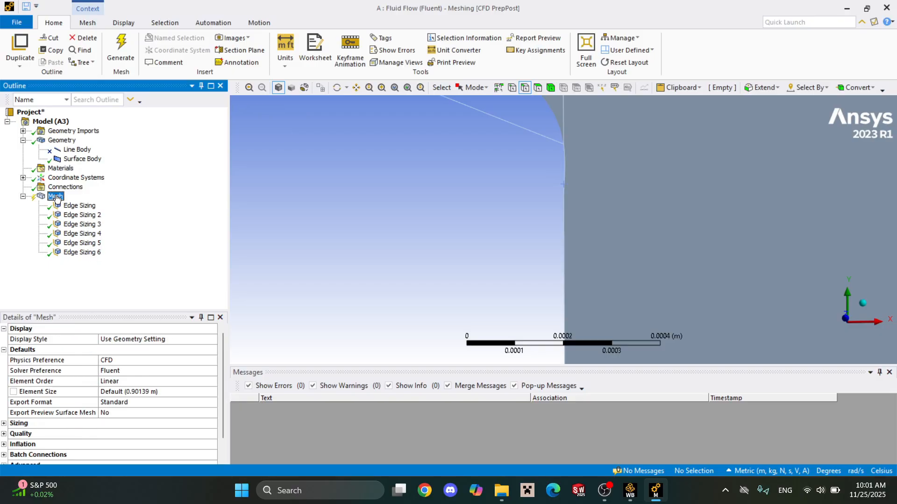
pyautogui.rightClick(56, 196)
pyautogui.moveTo(82, 200)
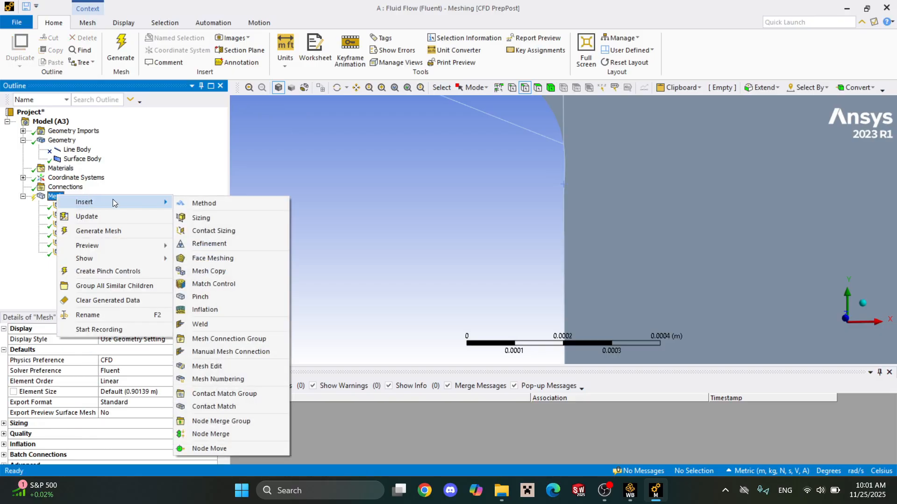
pyautogui.click(226, 258)
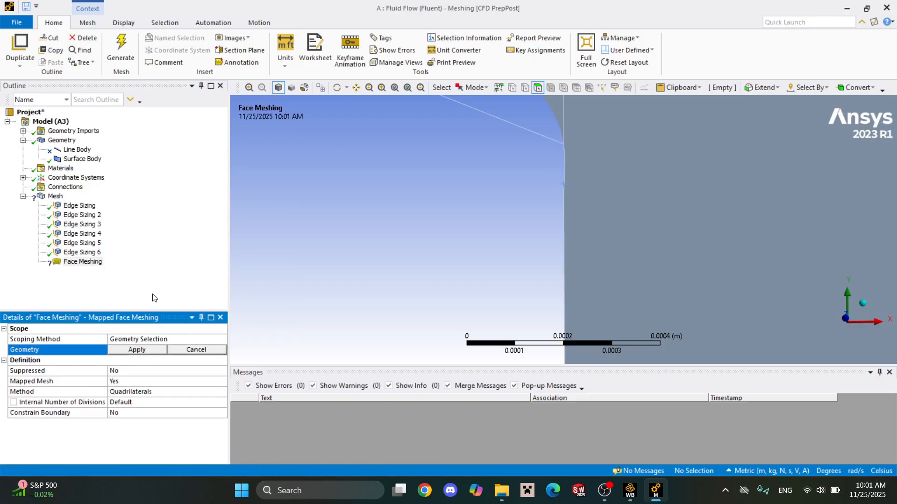
pyautogui.scroll(-15, 476, 280)
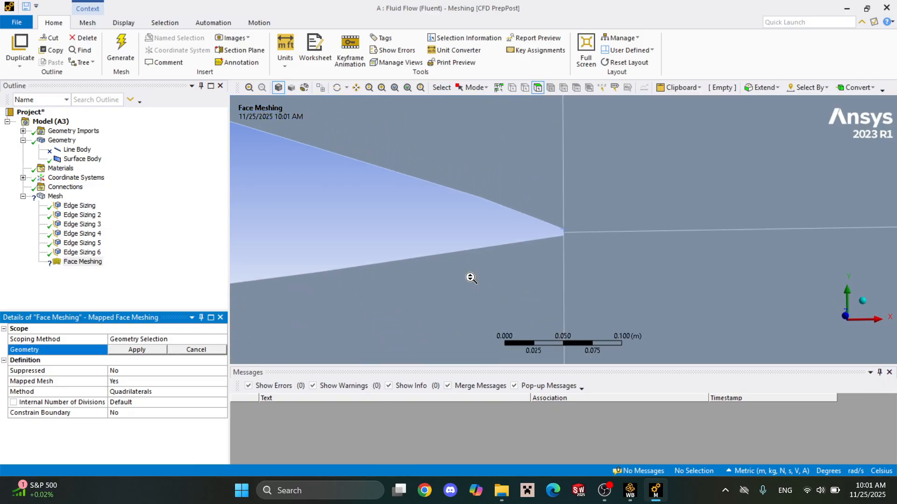
pyautogui.scroll(-5, 481, 278)
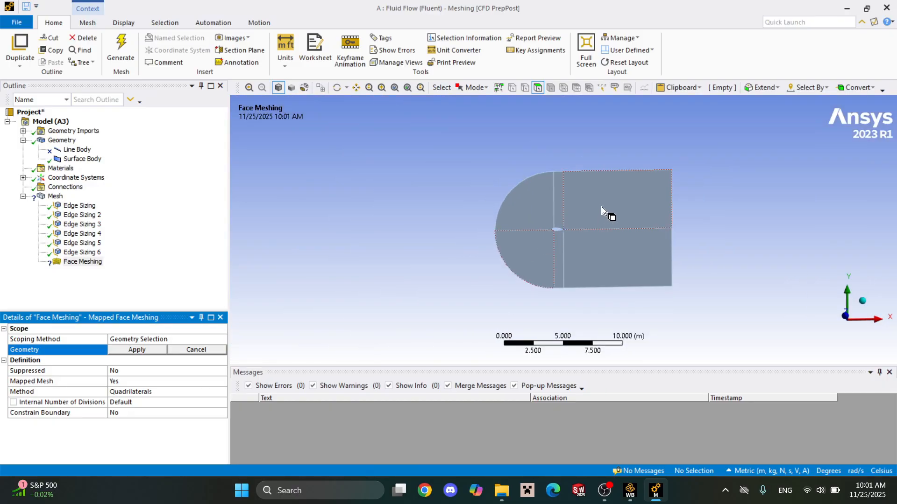
pyautogui.moveTo(601, 207)
pyautogui.mouseDown()
pyautogui.moveTo(560, 207)
pyautogui.moveTo(539, 245)
pyautogui.moveTo(561, 259)
pyautogui.moveTo(550, 274)
pyautogui.mouseUp()
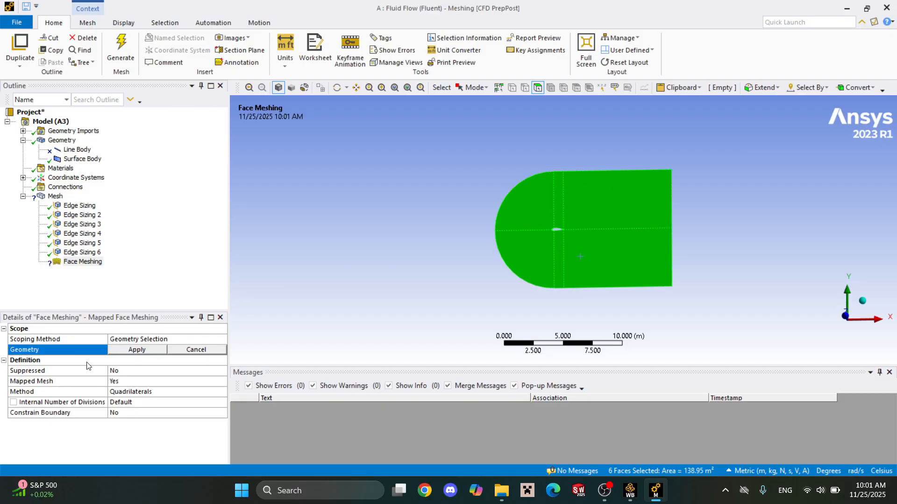
pyautogui.click(135, 350)
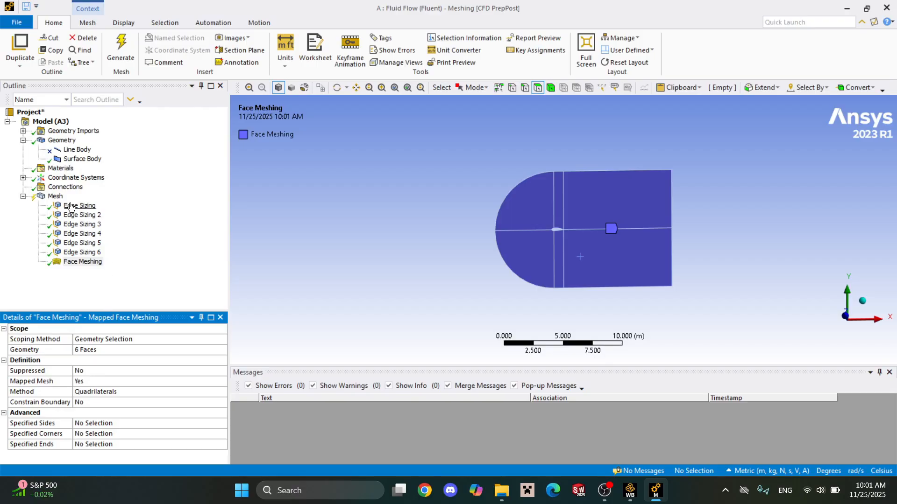
# Generate the mesh and display it on the whole domain.
pyautogui.click(122, 59)
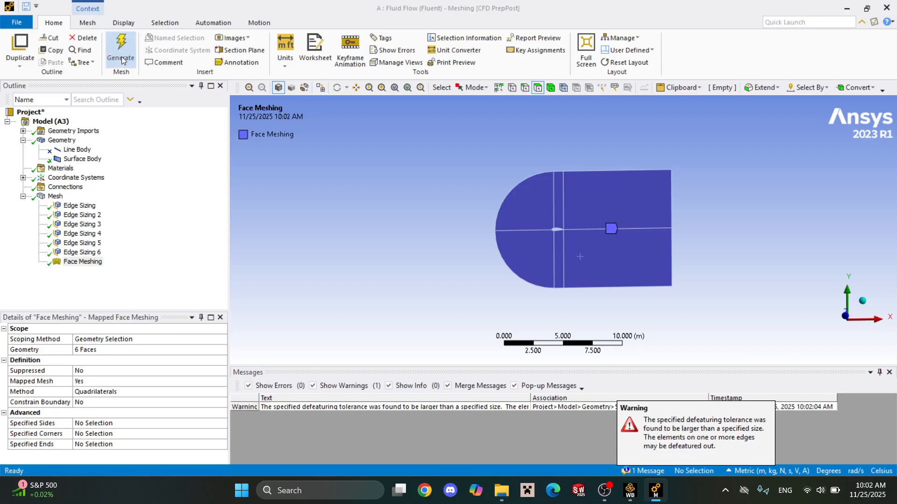
pyautogui.click(44, 200)
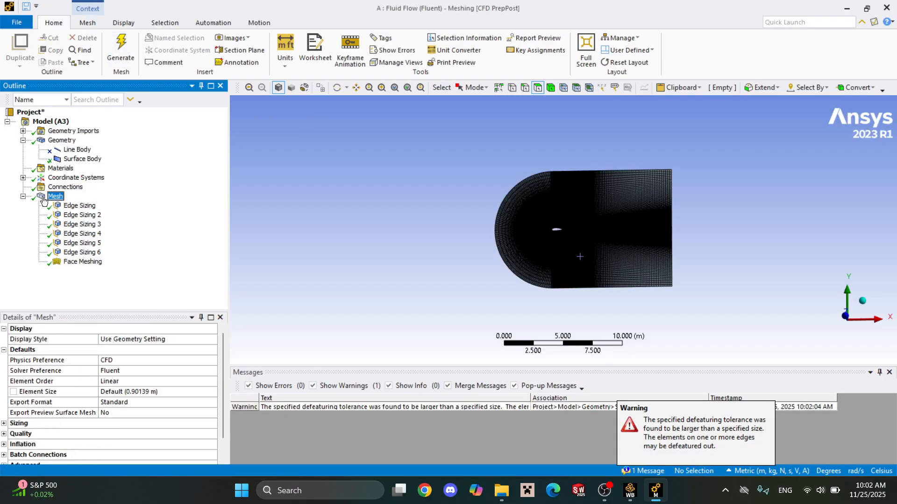
# Examine the generated mesh around the airfoil, in the wake region and at the domain's outer upper corner.
pyautogui.scroll(5, 517, 220)
pyautogui.scroll(8, 517, 220)
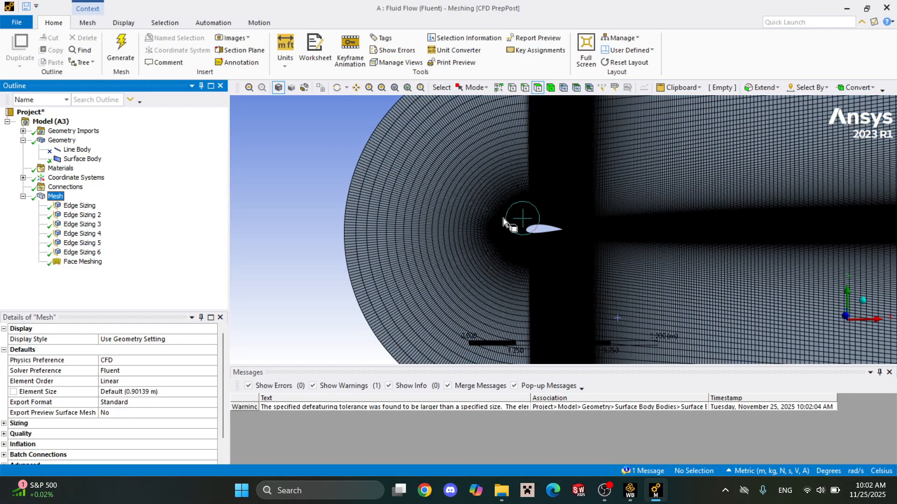
pyautogui.scroll(4, 302, 189)
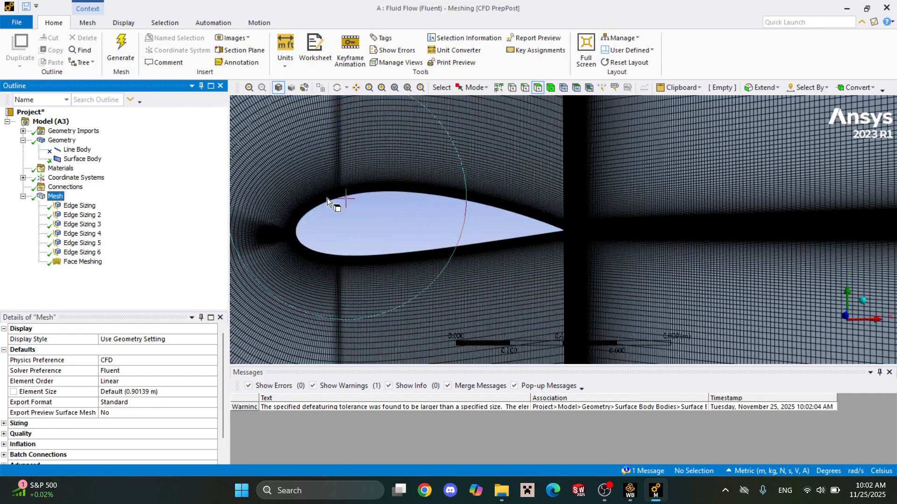
pyautogui.scroll(-3, 366, 189)
pyautogui.scroll(-3, 332, 179)
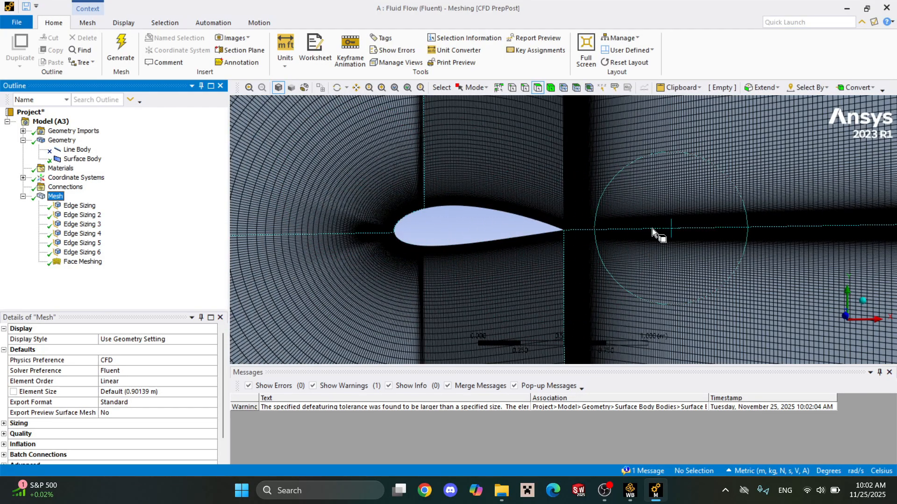
pyautogui.scroll(6, 742, 227)
pyautogui.scroll(-6, 721, 234)
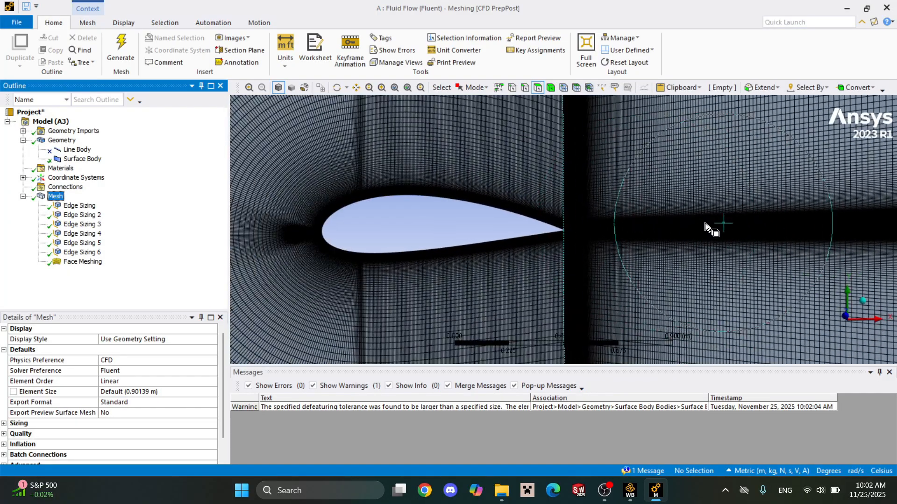
pyautogui.scroll(-5, 790, 230)
pyautogui.scroll(-2, 780, 231)
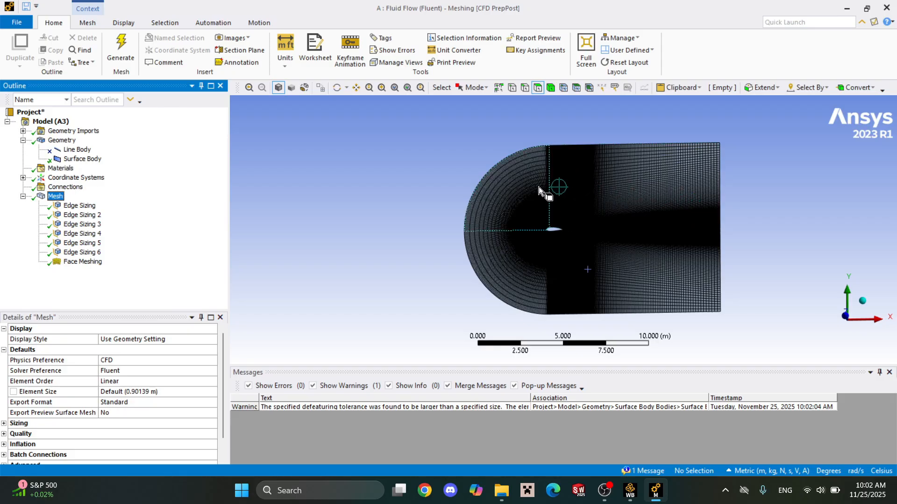
pyautogui.scroll(4, 467, 189)
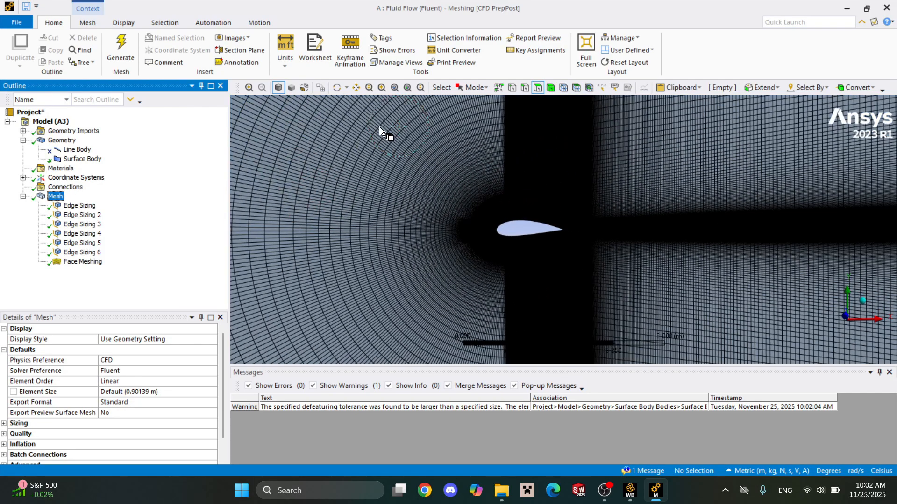
pyautogui.scroll(-3, 464, 275)
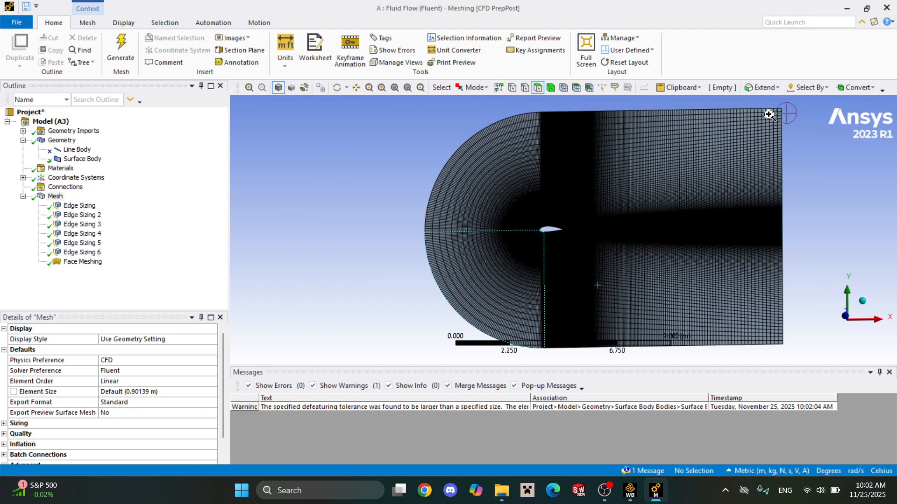
pyautogui.scroll(5, 806, 161)
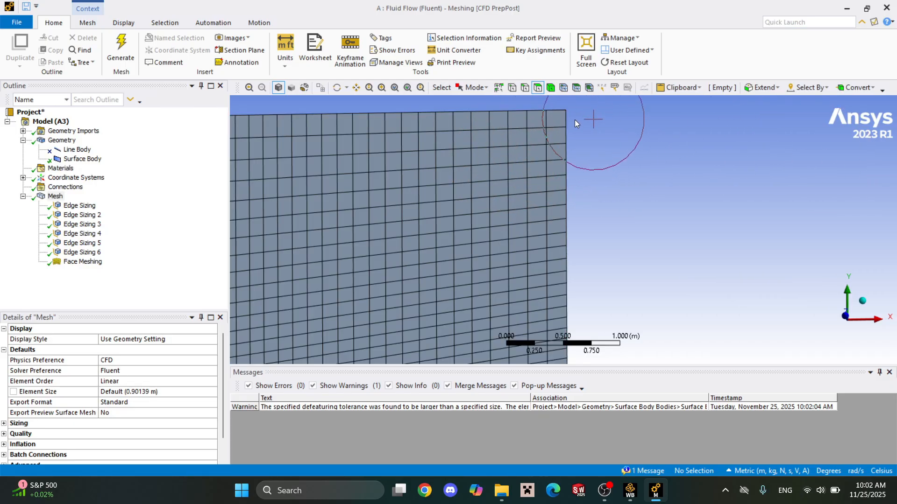
pyautogui.scroll(-10, 575, 189)
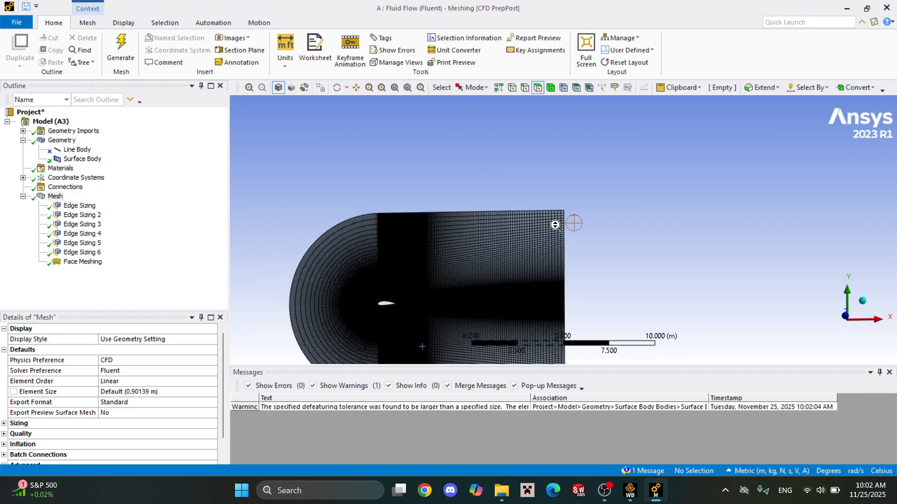
pyautogui.moveTo(406, 210); pyautogui.dragTo(585, 327)
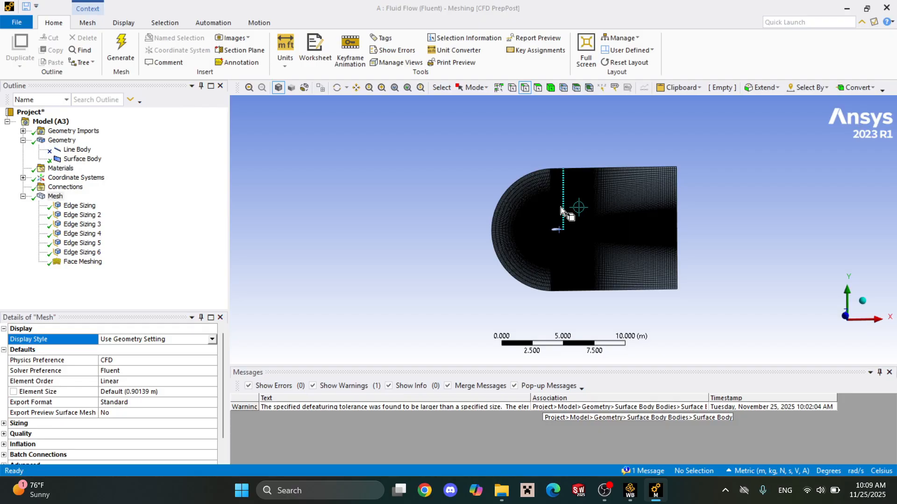
# Create a named selection called Airfoil from all the airfoil's edges, including the blunt trailing edge and its tiny corner edge.
pyautogui.scroll(5, 537, 220)
pyautogui.scroll(3, 528, 226)
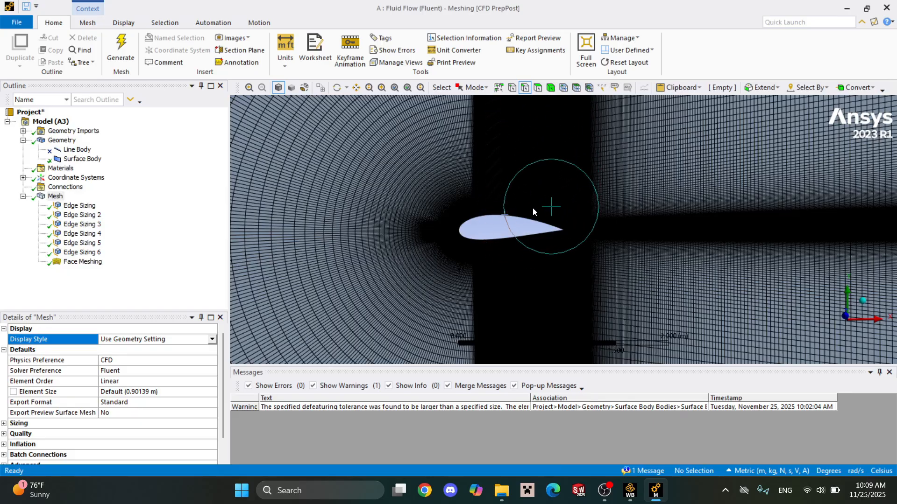
pyautogui.click(531, 217)
pyautogui.keyDown('ctrl'); pyautogui.click(461, 222); pyautogui.keyUp('ctrl')
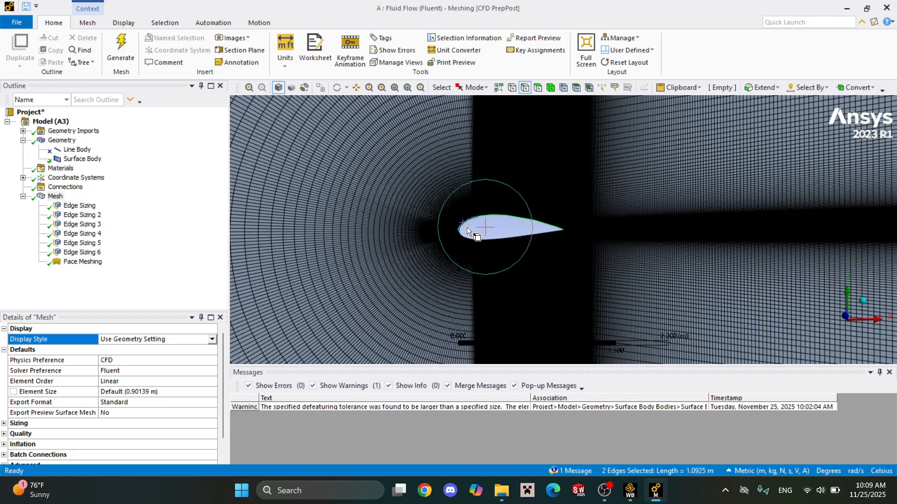
pyautogui.keyDown('ctrl'); pyautogui.click(466, 237); pyautogui.keyUp('ctrl')
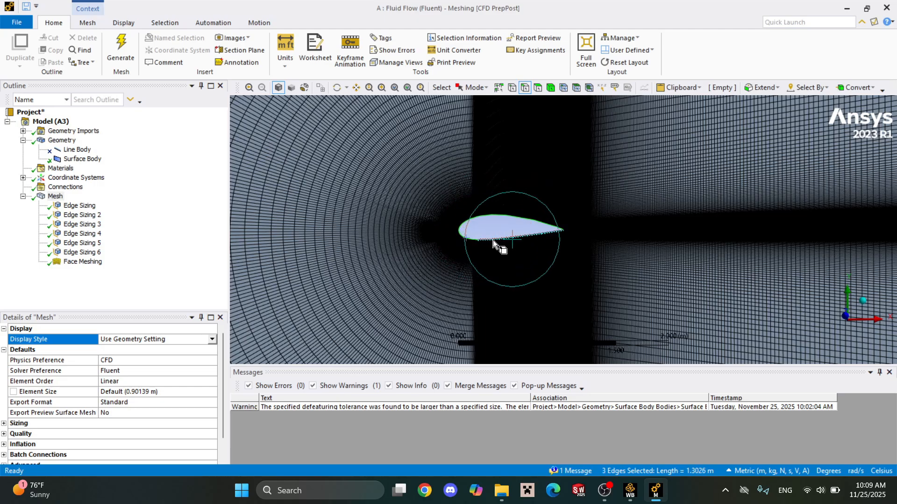
pyautogui.keyDown('ctrl'); pyautogui.click(493, 240); pyautogui.keyUp('ctrl')
pyautogui.scroll(2, 564, 221)
pyautogui.scroll(10, 564, 222)
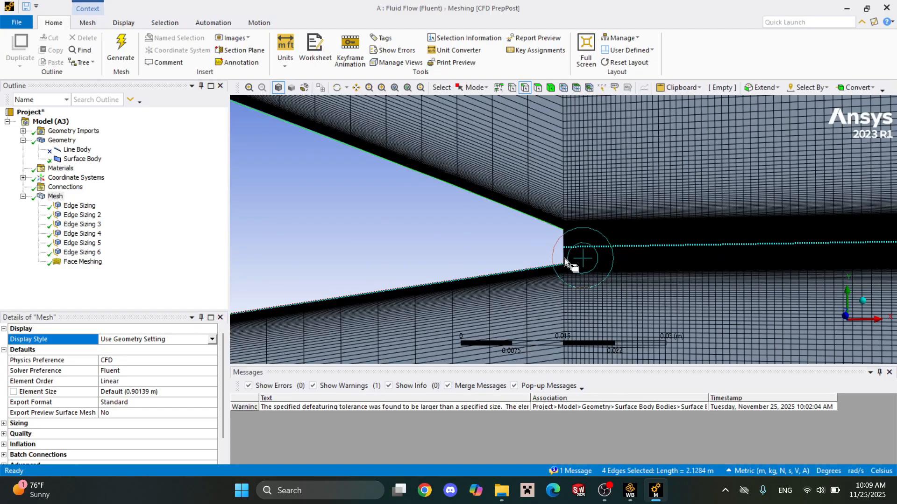
pyautogui.scroll(3, 564, 259)
pyautogui.keyDown('ctrl'); pyautogui.click(563, 286); pyautogui.keyUp('ctrl')
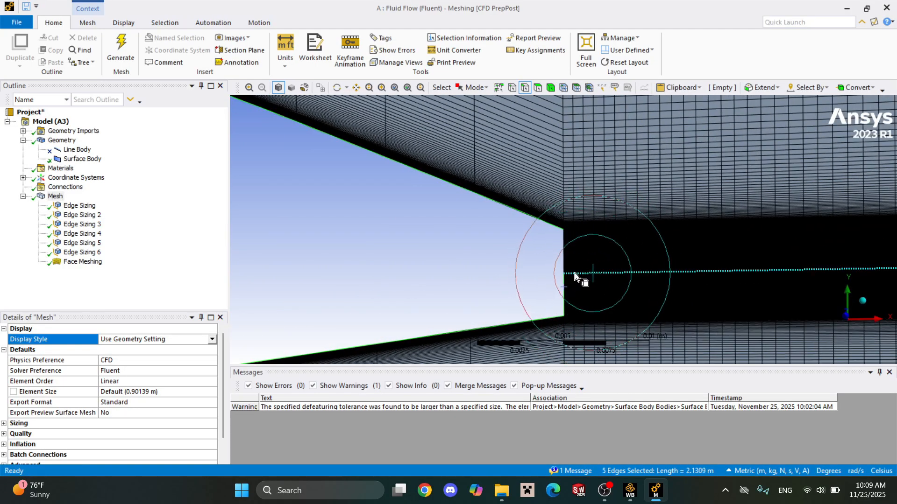
pyautogui.keyDown('ctrl'); pyautogui.click(566, 240); pyautogui.keyUp('ctrl')
pyautogui.scroll(6, 588, 217)
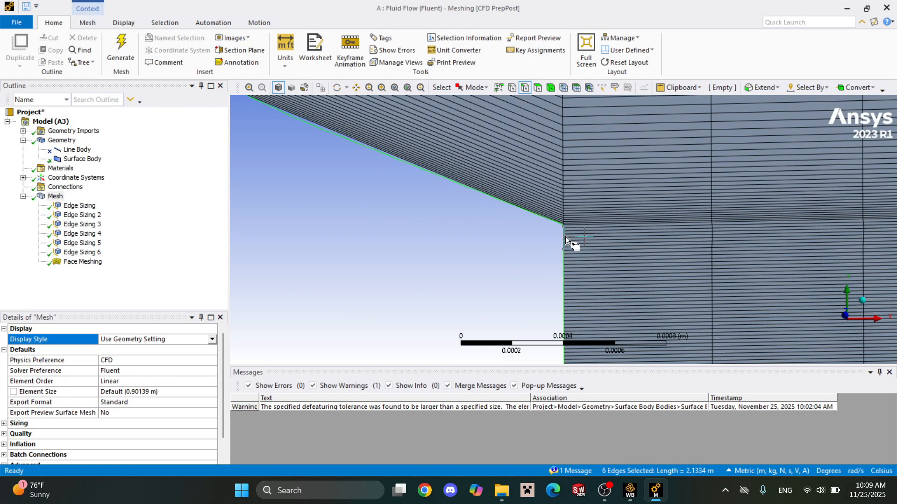
pyautogui.scroll(-10, 517, 247)
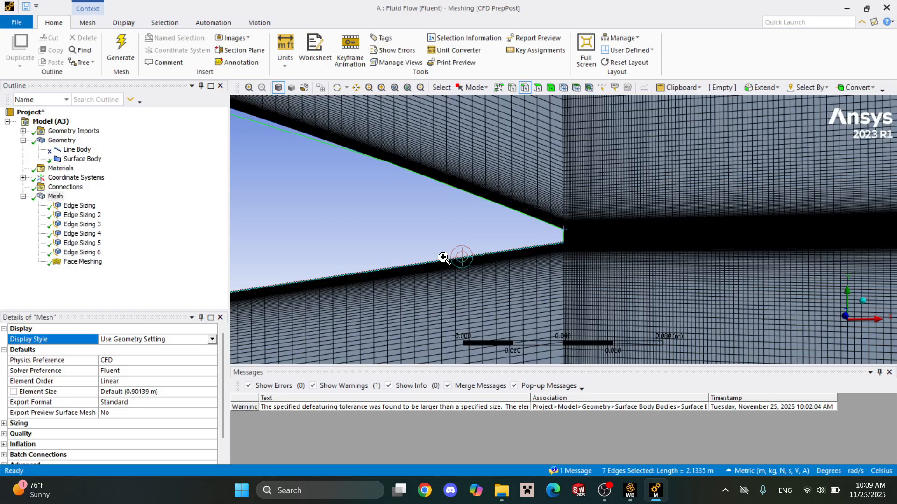
pyautogui.rightClick(443, 256)
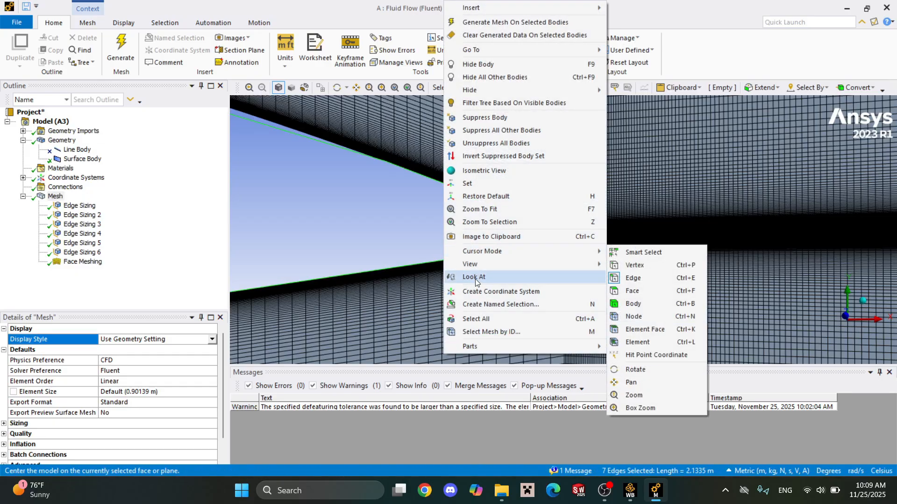
pyautogui.click(481, 304)
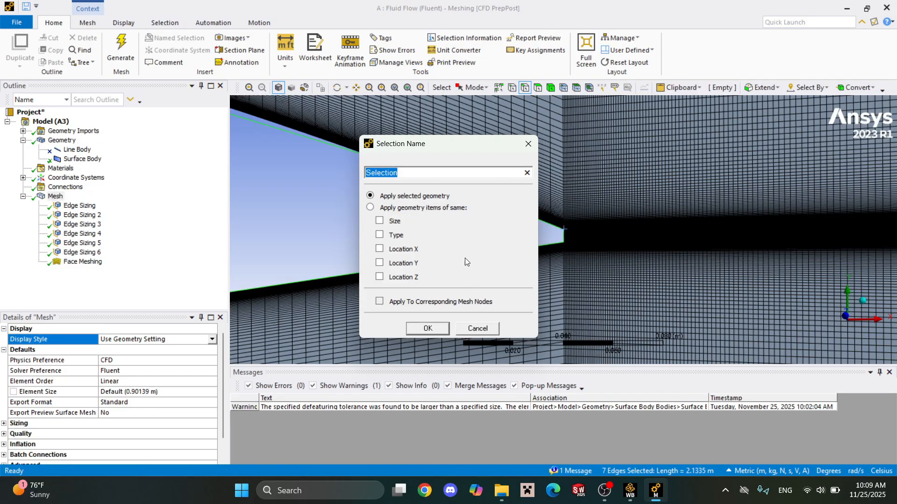
pyautogui.write('Airfoil')
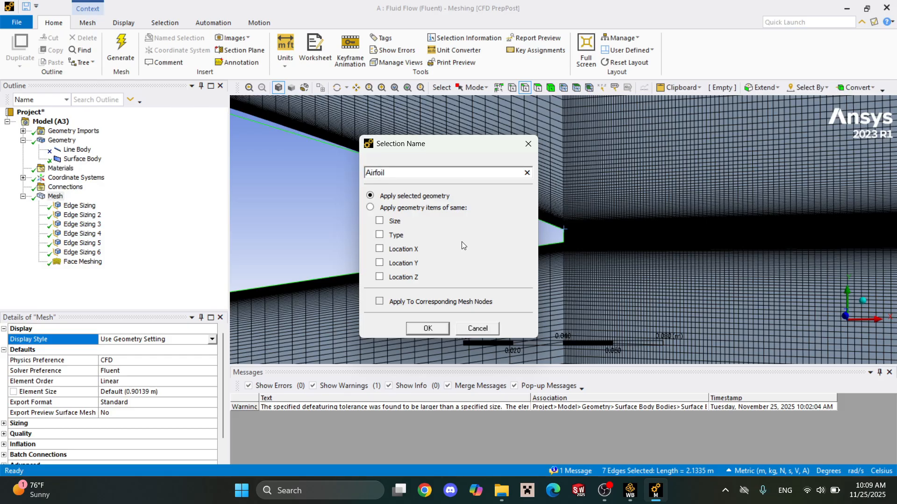
pyautogui.click(428, 328)
# Create a named selection called inlet from the domain's six outer edges: both curved front edges and the straight upper and lower edges.
pyautogui.scroll(-10, 381, 258)
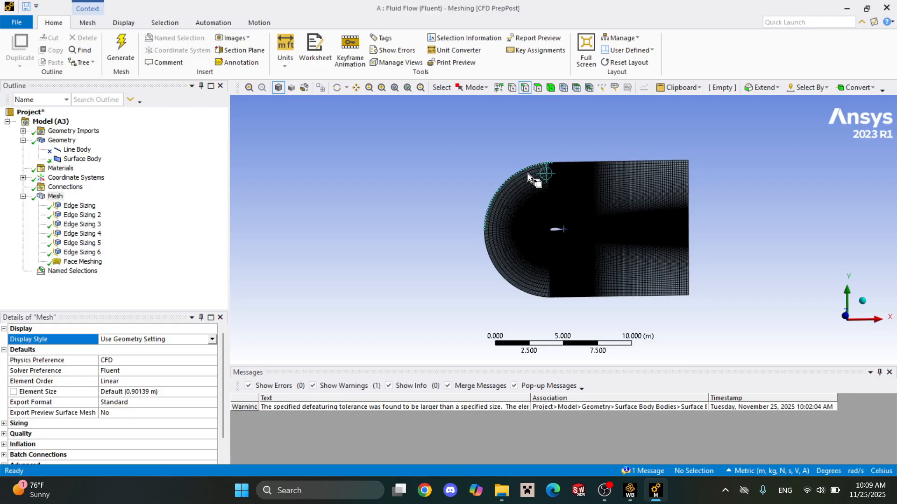
pyautogui.click(598, 164)
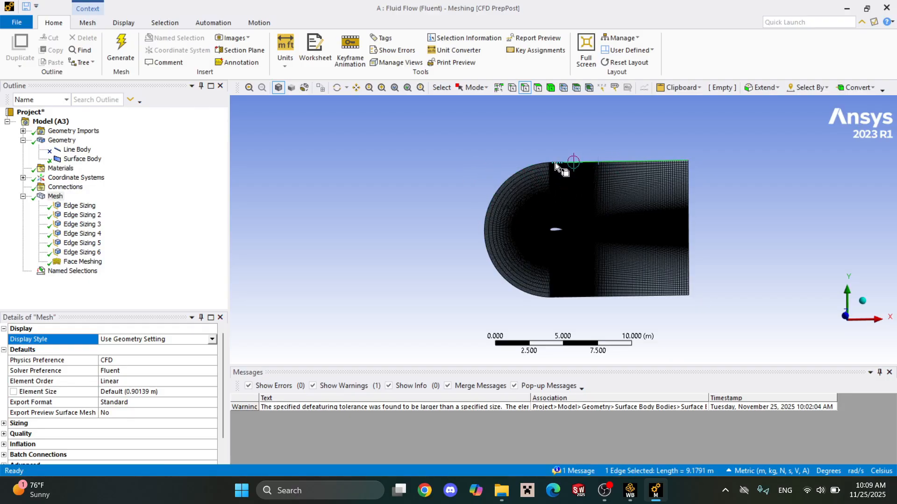
pyautogui.keyDown('ctrl'); pyautogui.click(540, 170); pyautogui.keyUp('ctrl')
pyautogui.keyDown('ctrl'); pyautogui.click(534, 167); pyautogui.keyUp('ctrl')
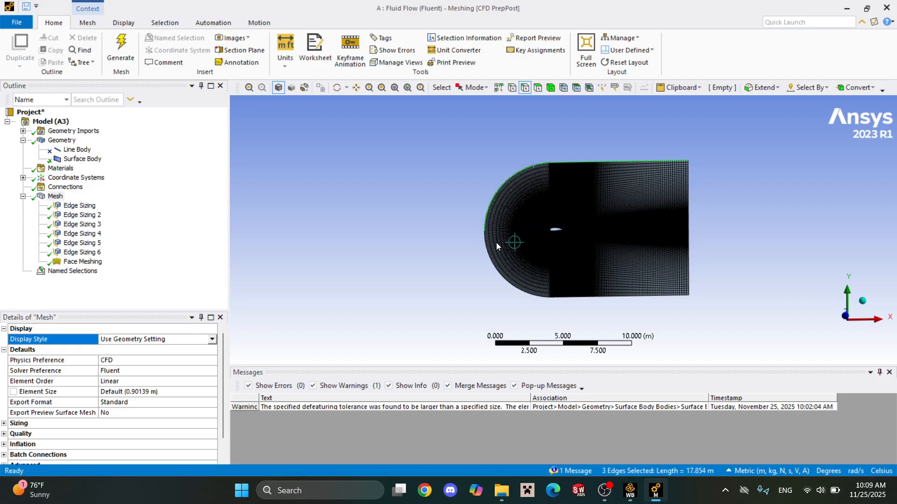
pyautogui.keyDown('ctrl'); pyautogui.click(491, 255); pyautogui.keyUp('ctrl')
pyautogui.keyDown('ctrl'); pyautogui.click(580, 298); pyautogui.keyUp('ctrl')
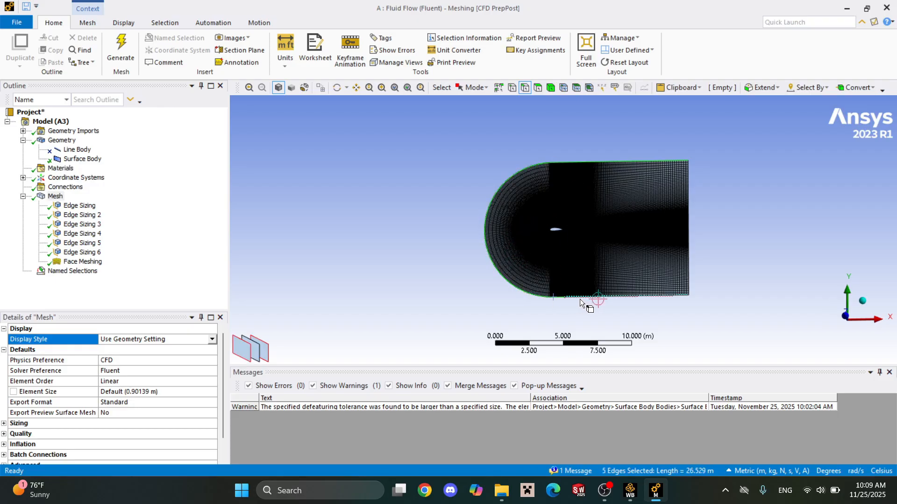
pyautogui.keyDown('ctrl'); pyautogui.click(621, 303); pyautogui.keyUp('ctrl')
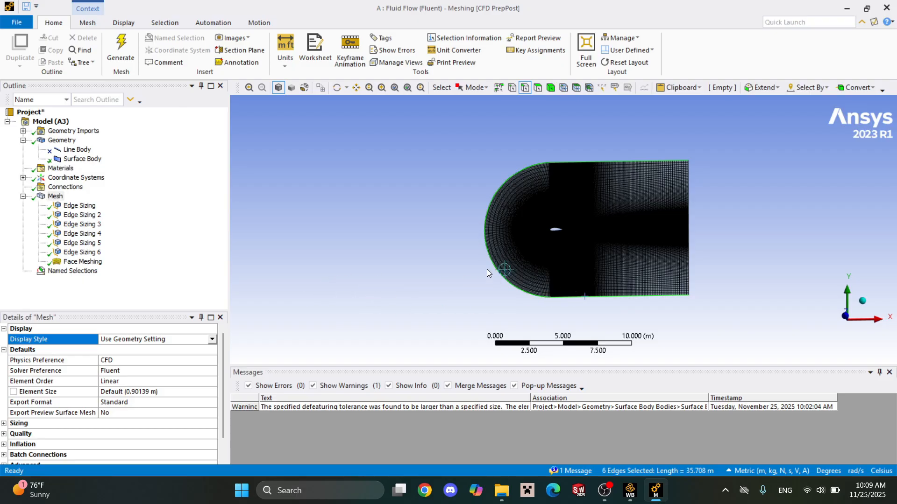
pyautogui.rightClick(609, 161)
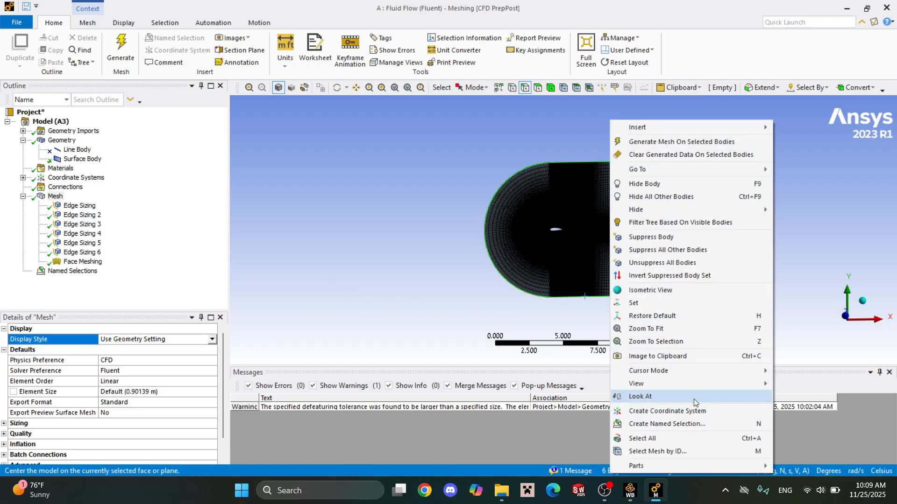
pyautogui.click(701, 420)
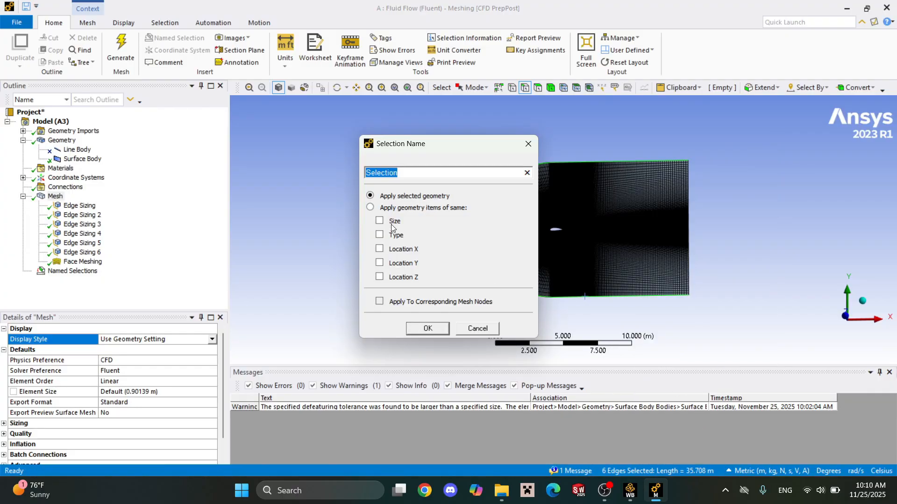
pyautogui.write('inlet')
pyautogui.click(409, 331)
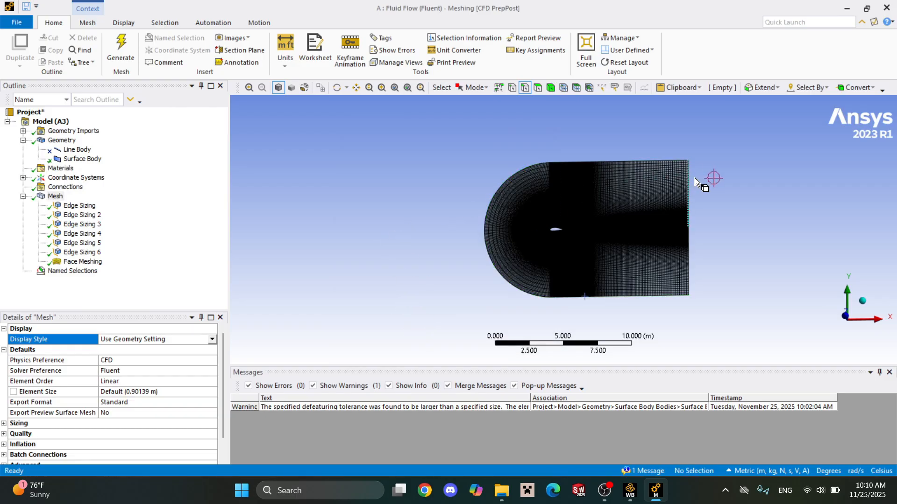
# Create a named selection called outlet from the two vertical edges at the domain's downstream end.
pyautogui.click(688, 207)
pyautogui.keyDown('ctrl'); pyautogui.click(688, 246); pyautogui.keyUp('ctrl')
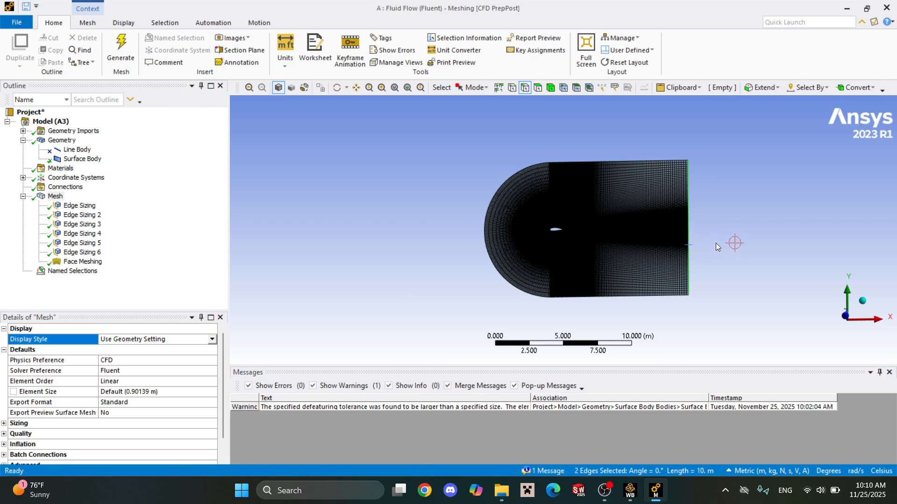
pyautogui.rightClick(688, 251)
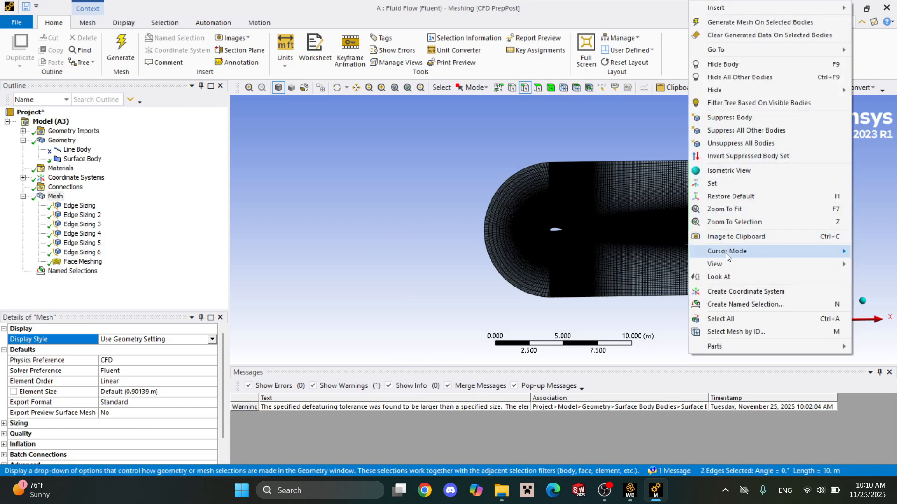
pyautogui.click(736, 304)
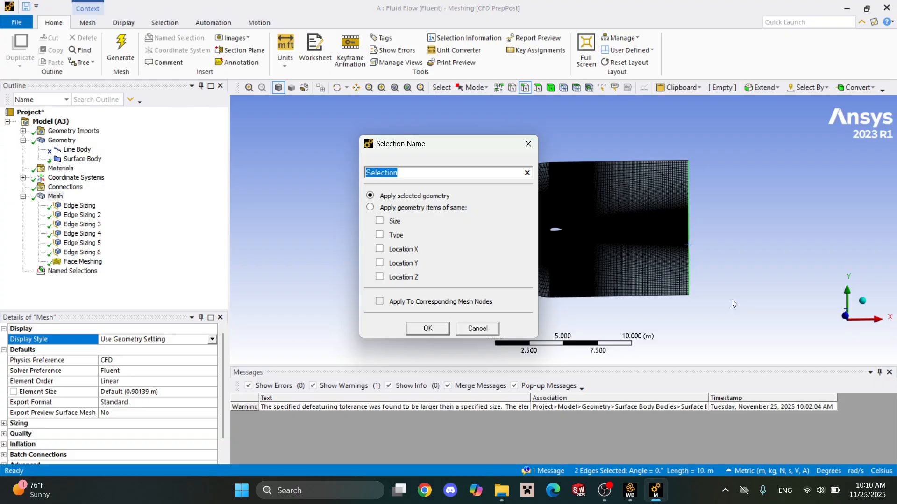
pyautogui.write('outlet')
pyautogui.click(427, 329)
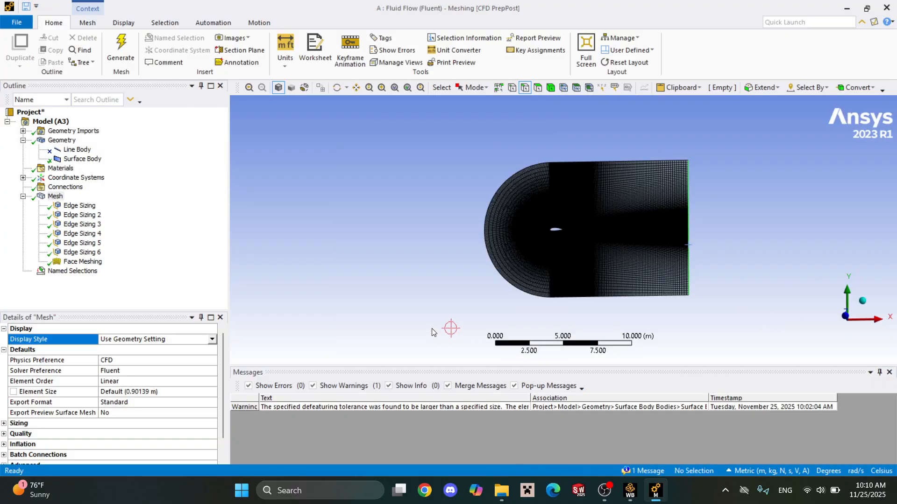
# Expand the named selections and examine the Airfoil selection, checking its edges closely at the blunt trailing edge.
pyautogui.click(41, 284)
pyautogui.click(41, 275)
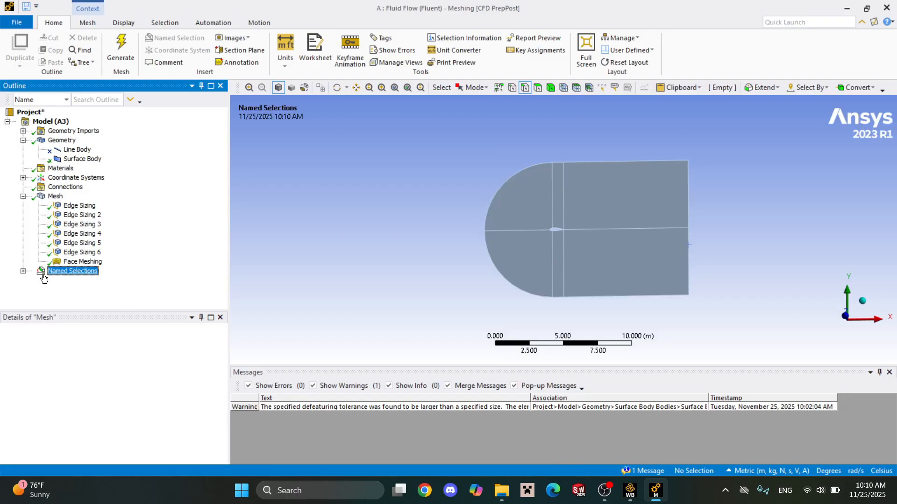
pyautogui.doubleClick(41, 276)
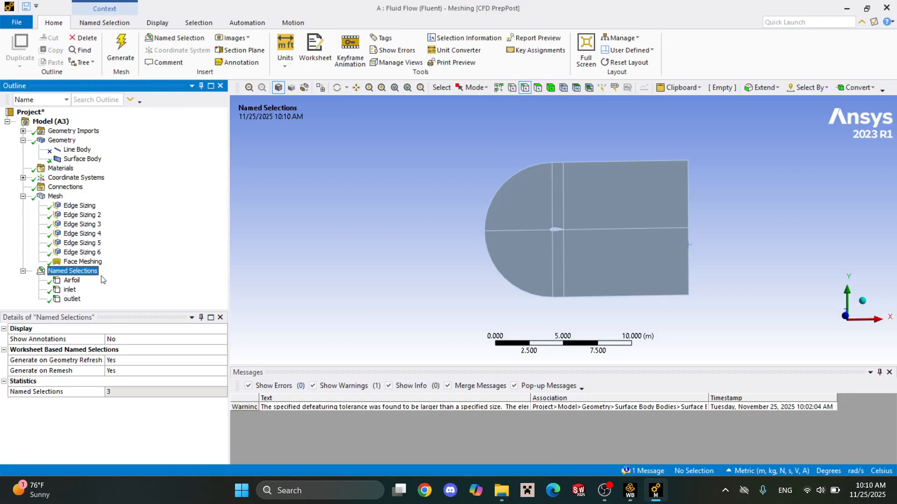
pyautogui.click(71, 280)
pyautogui.scroll(2, 544, 236)
pyautogui.scroll(10, 544, 236)
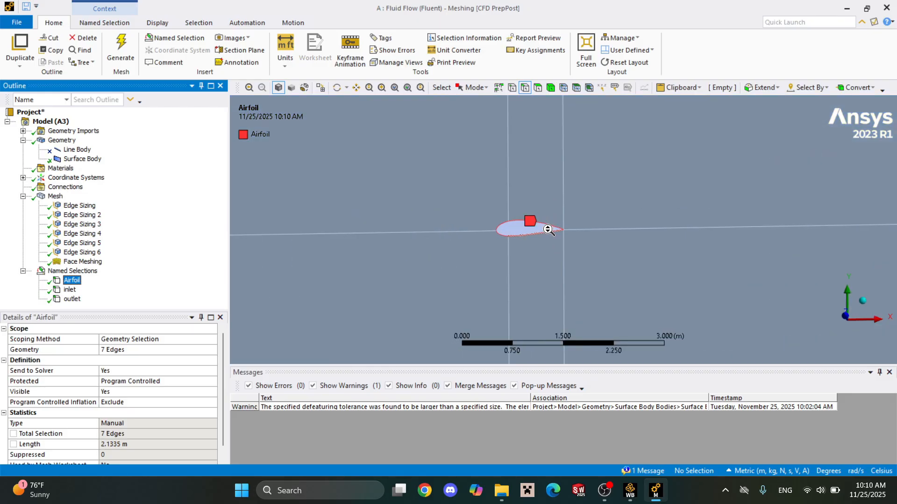
pyautogui.scroll(5, 562, 229)
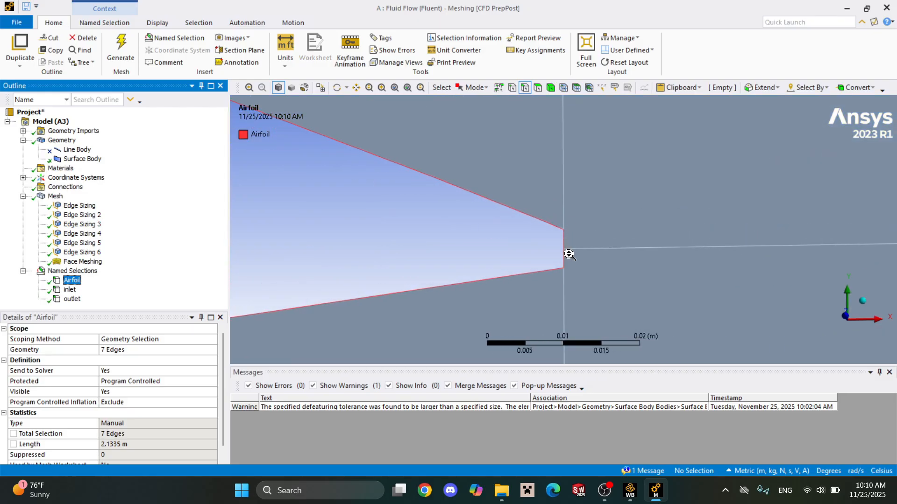
pyautogui.scroll(-12, 548, 290)
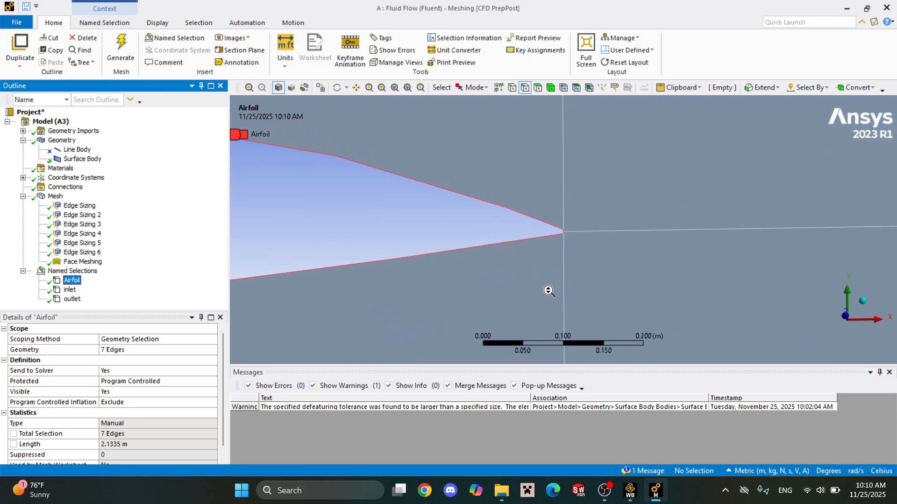
# Examine the inlet and outlet named selections to check which domain edges each one covers.
pyautogui.click(70, 289)
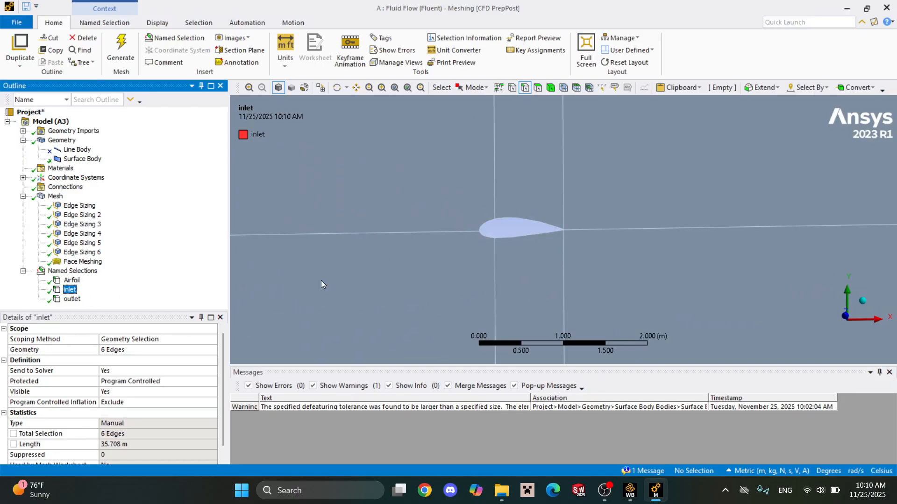
pyautogui.scroll(-4, 467, 224)
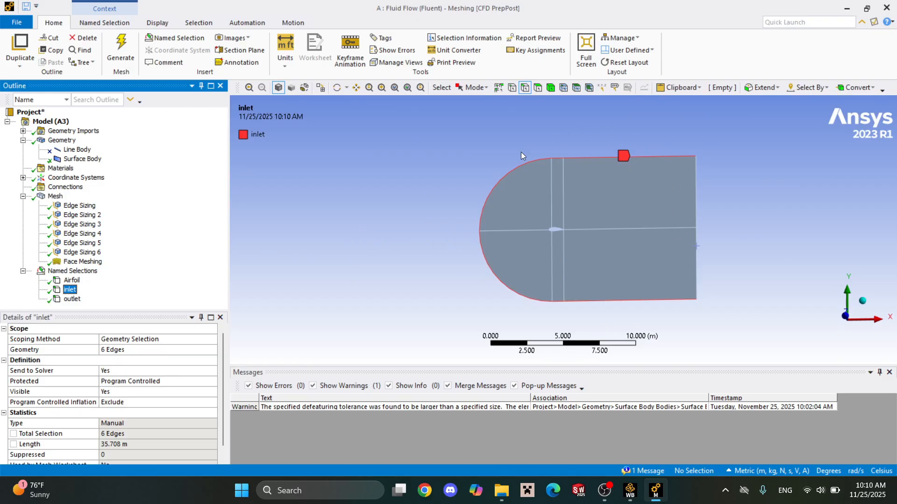
pyautogui.click(69, 299)
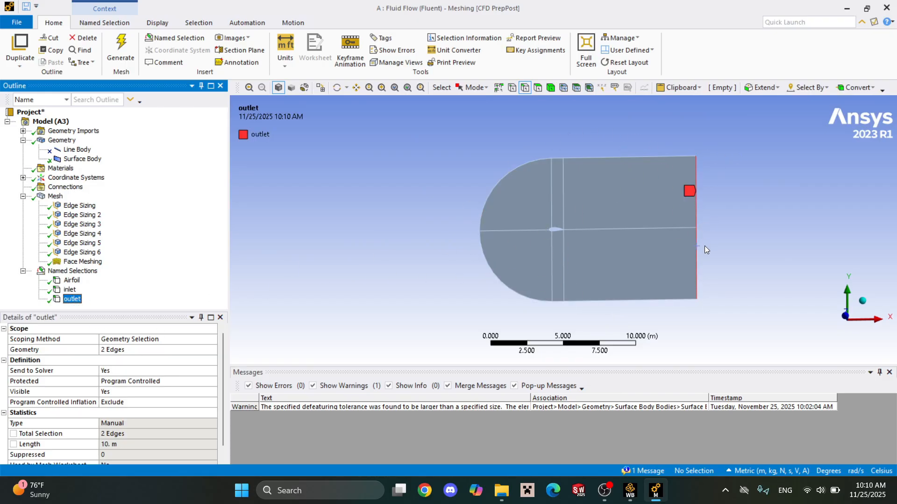
pyautogui.scroll(3, 719, 248)
pyautogui.scroll(3, 785, 262)
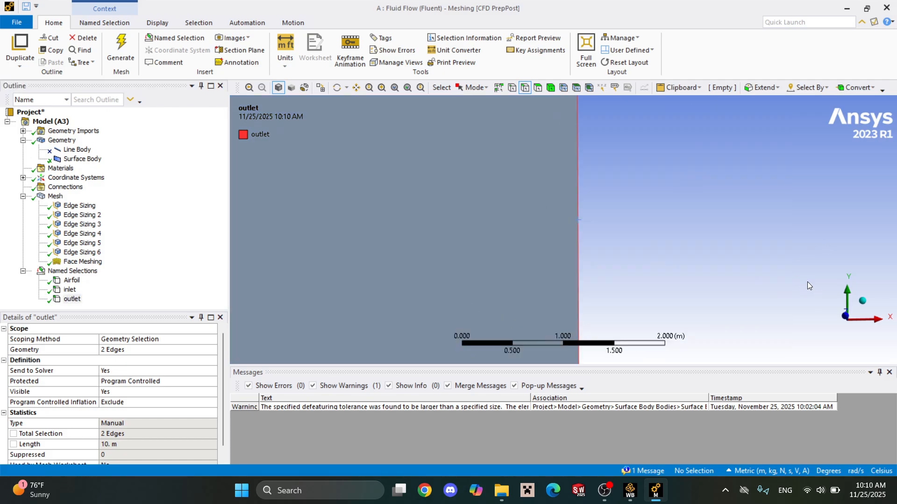
pyautogui.scroll(4, 587, 202)
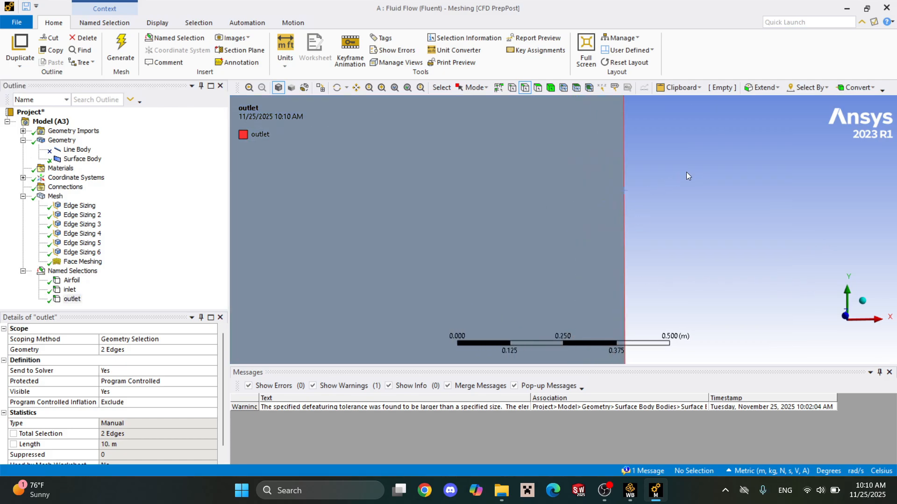
pyautogui.scroll(-8, 663, 202)
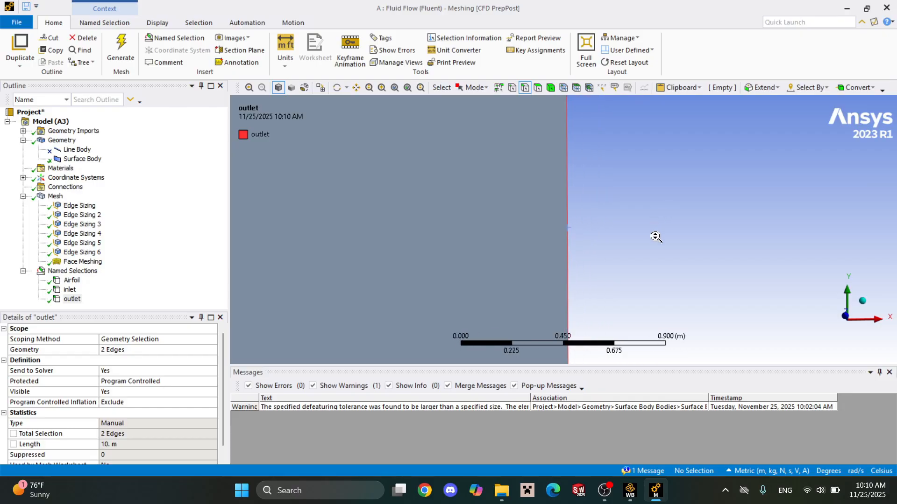
pyautogui.scroll(-2, 564, 236)
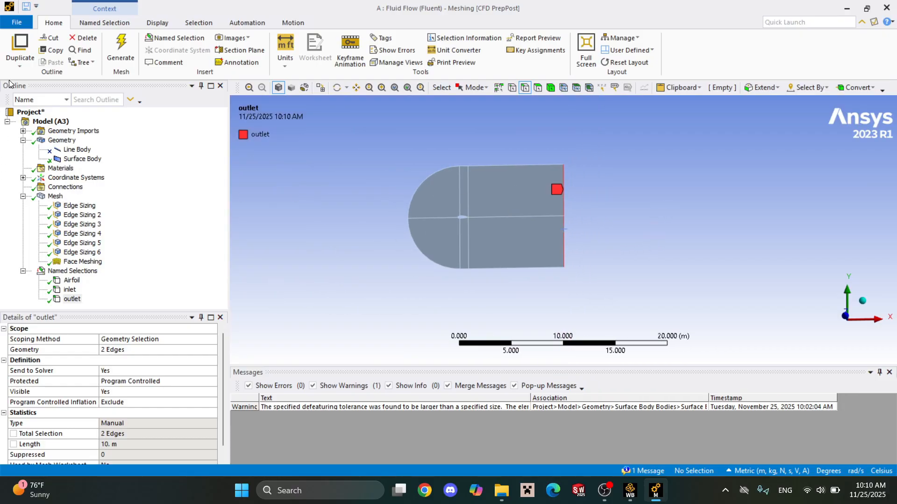
# Save the project, and update the Mesh component of the Fluid Flow system in Workbench.
pyautogui.click(24, 23)
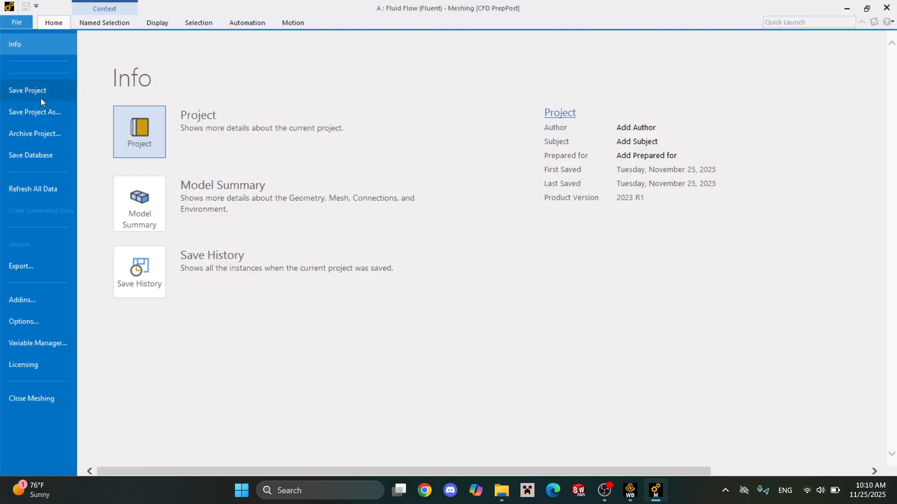
pyautogui.click(41, 98)
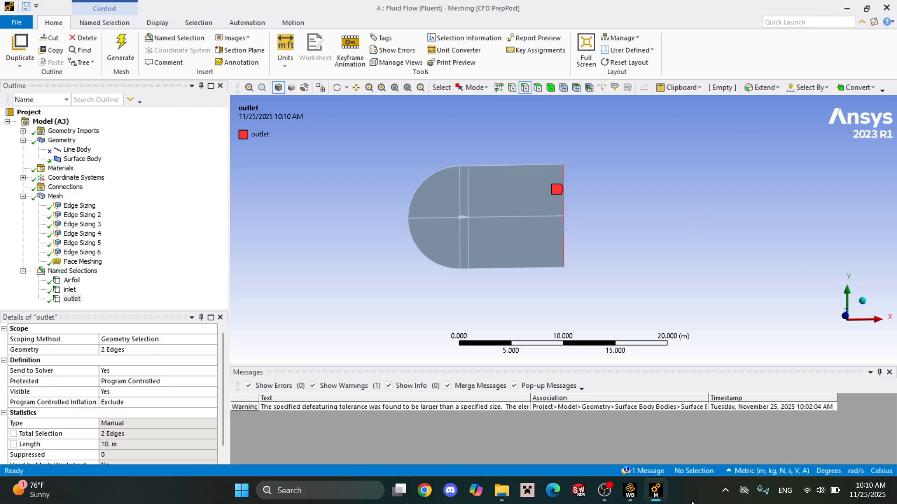
pyautogui.moveTo(630, 493)
pyautogui.click(649, 498)
pyautogui.click(632, 495)
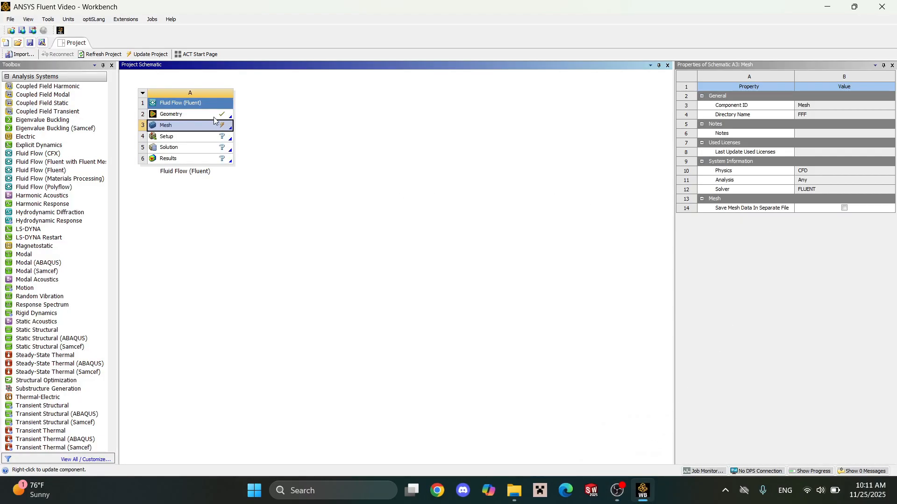
pyautogui.rightClick(213, 129)
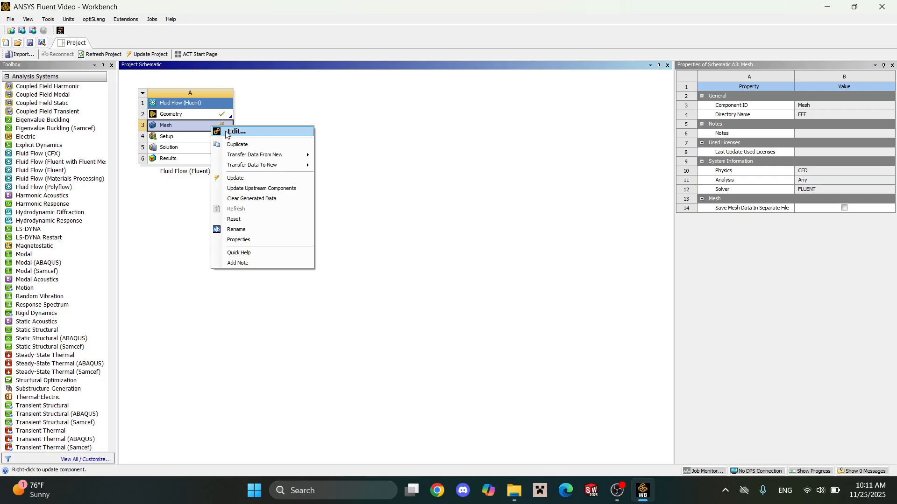
pyautogui.click(258, 178)
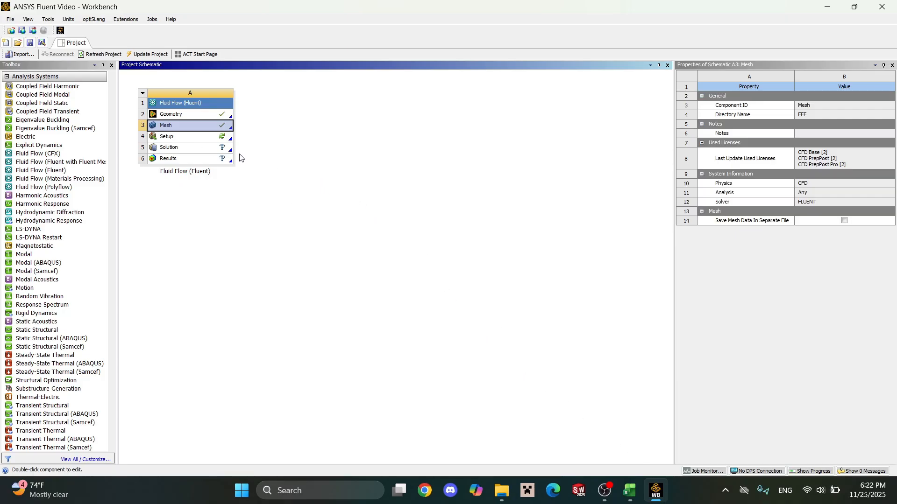
# Launch the Fluent Setup with 8 solver processes and dismiss the Key Behavioral Changes message.
pyautogui.doubleClick(218, 137)
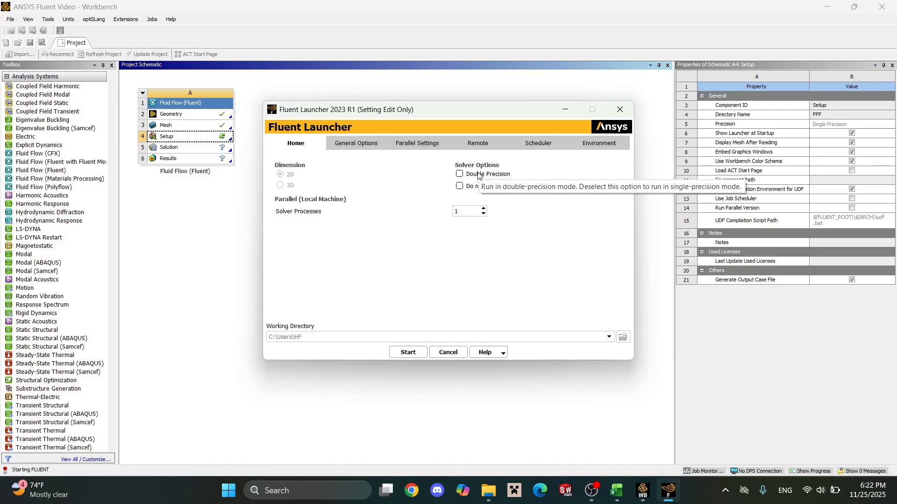
pyautogui.click(471, 208)
pyautogui.press('BackSpace')
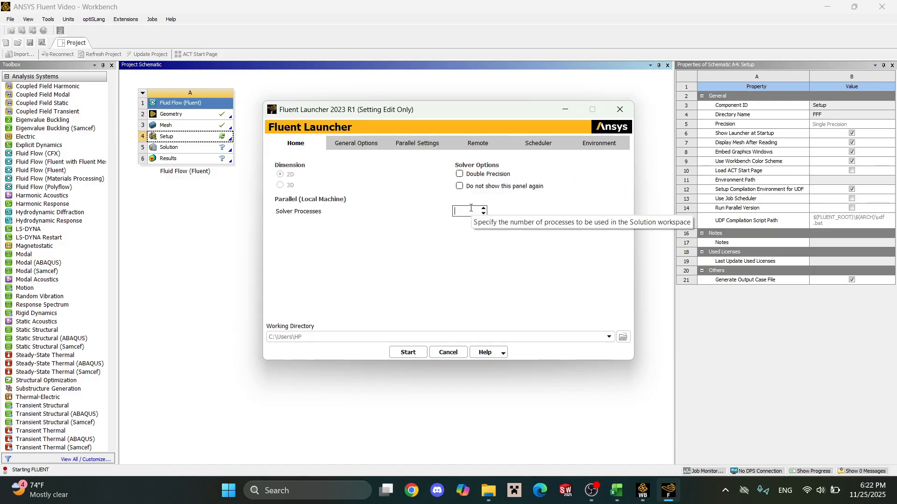
pyautogui.write('8')
pyautogui.click(426, 354)
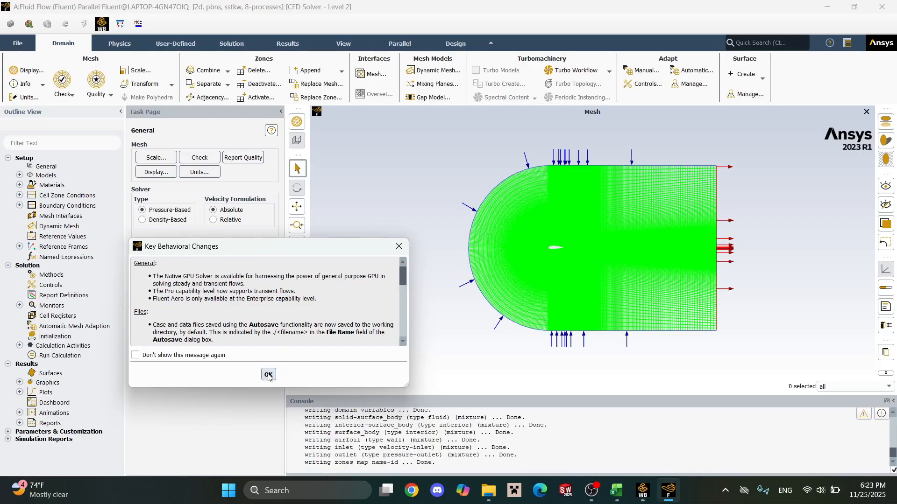
pyautogui.click(269, 375)
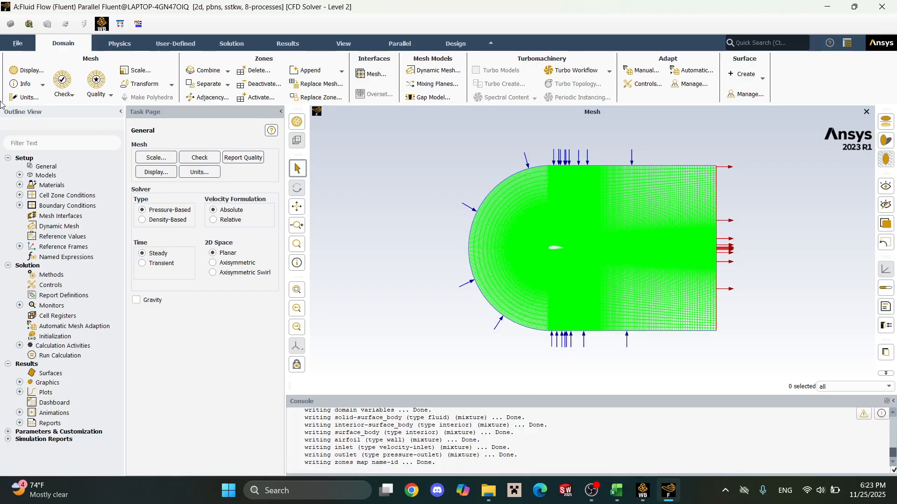
# Set the viscous model to Spalart-Allmaras (1 eqn) with Strain/Vorticity-Based production.
pyautogui.click(20, 175)
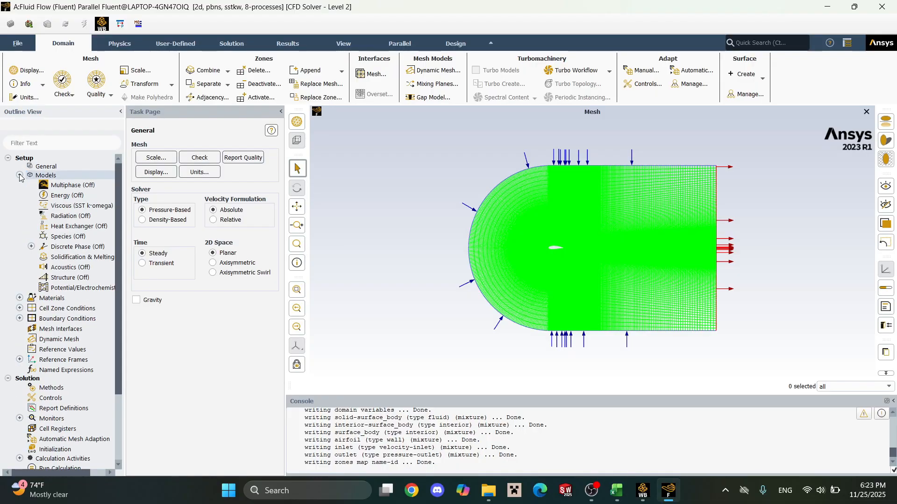
pyautogui.doubleClick(70, 205)
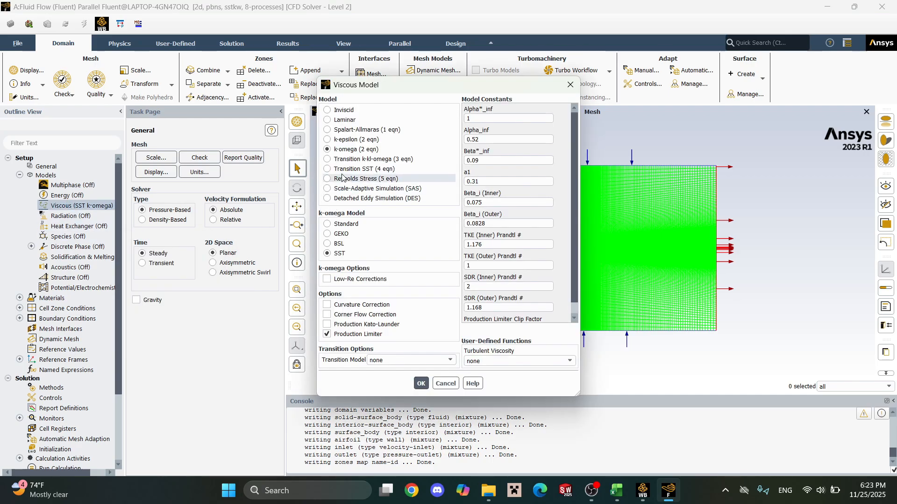
pyautogui.click(327, 129)
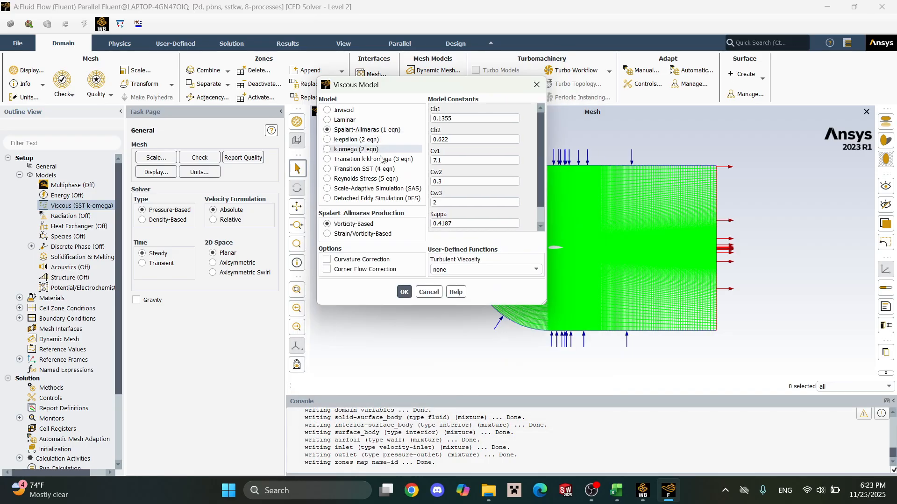
pyautogui.click(383, 235)
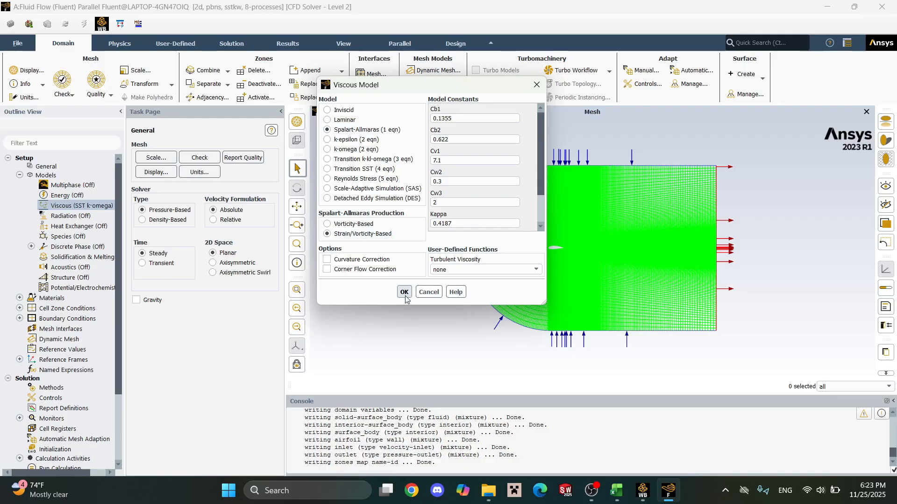
pyautogui.click(405, 295)
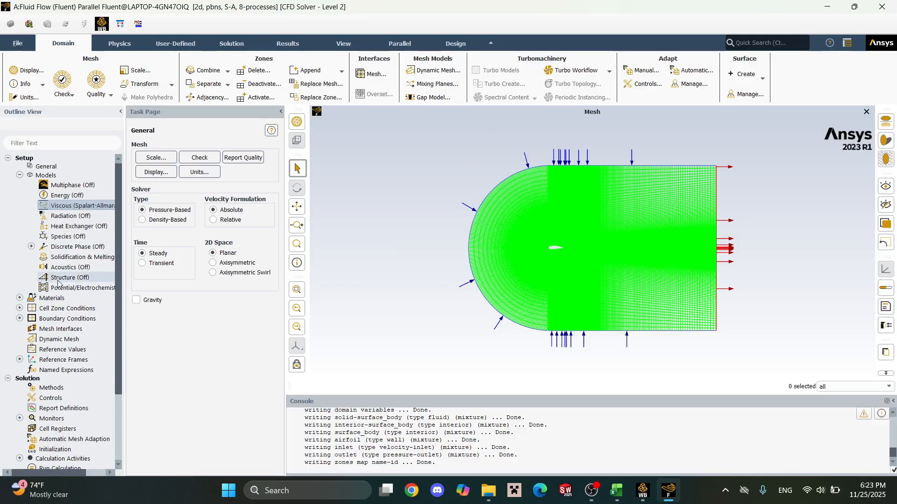
# Edit the fluid material air to a constant density of 1.2 kg/m³ and viscosity of 1.8e-05 kg/(m s), and apply the change.
pyautogui.click(19, 298)
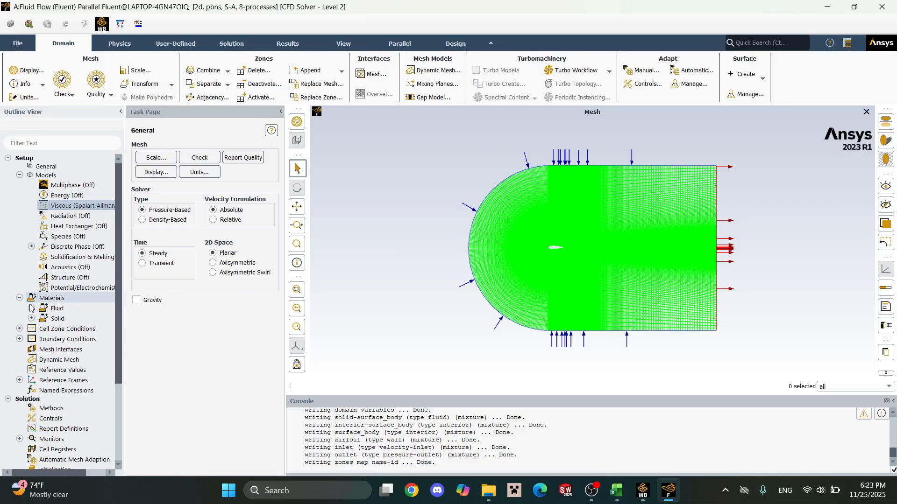
pyautogui.click(32, 308)
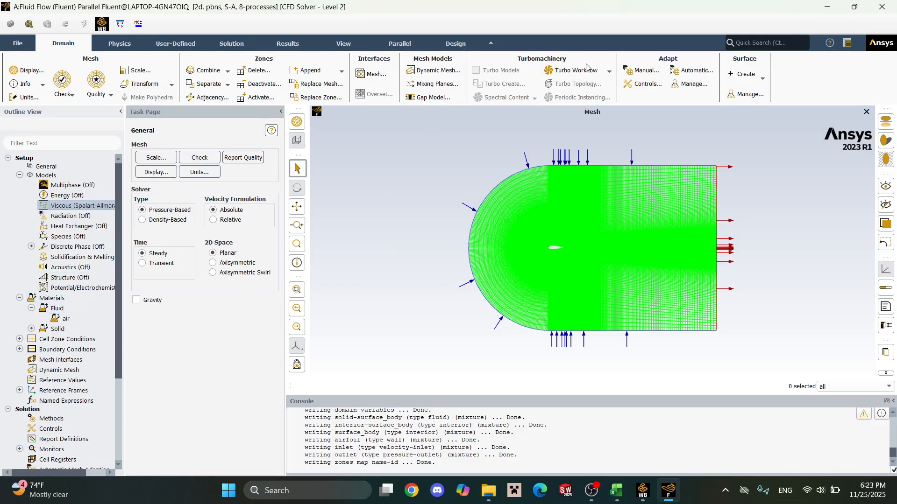
pyautogui.click(68, 319)
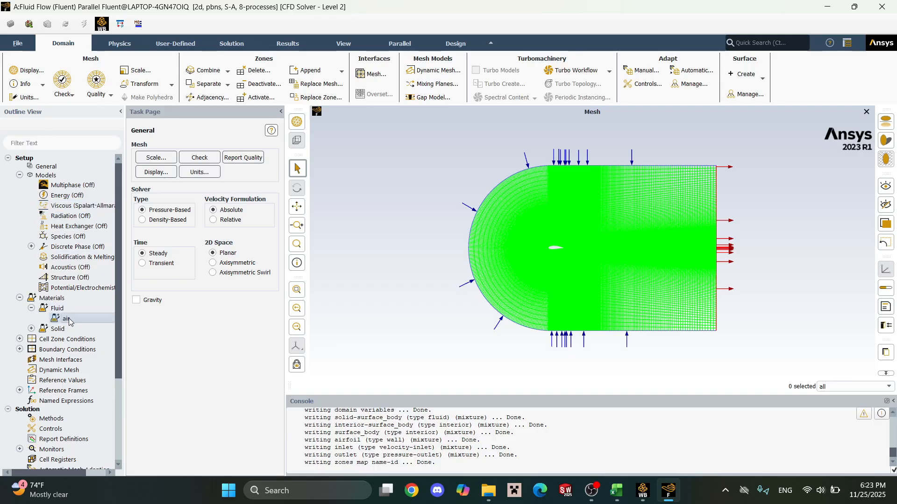
pyautogui.doubleClick(68, 319)
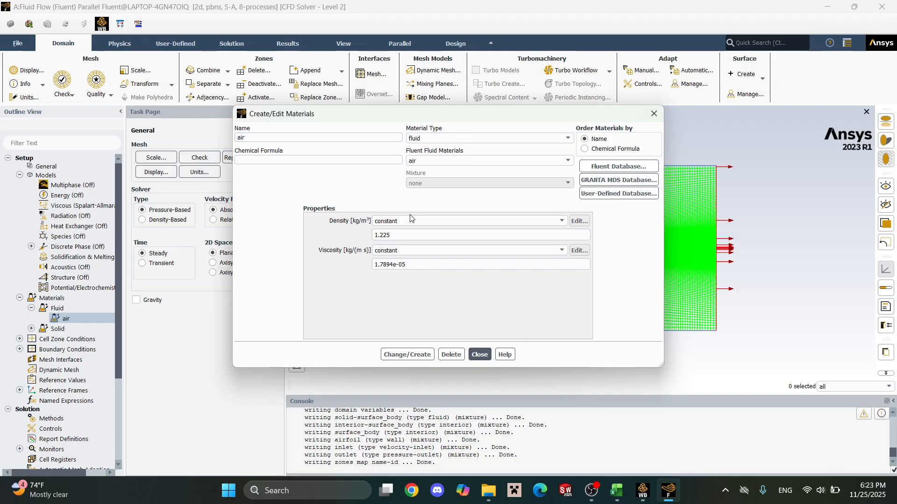
pyautogui.click(411, 234)
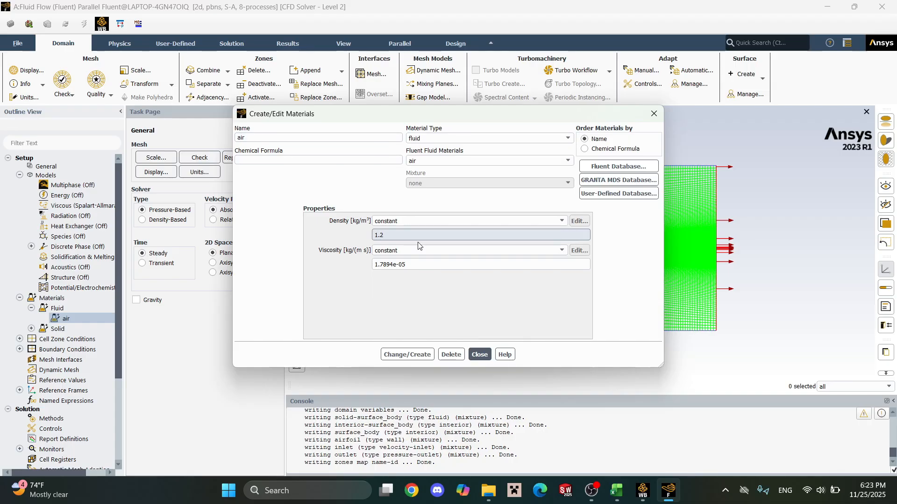
pyautogui.click(392, 264)
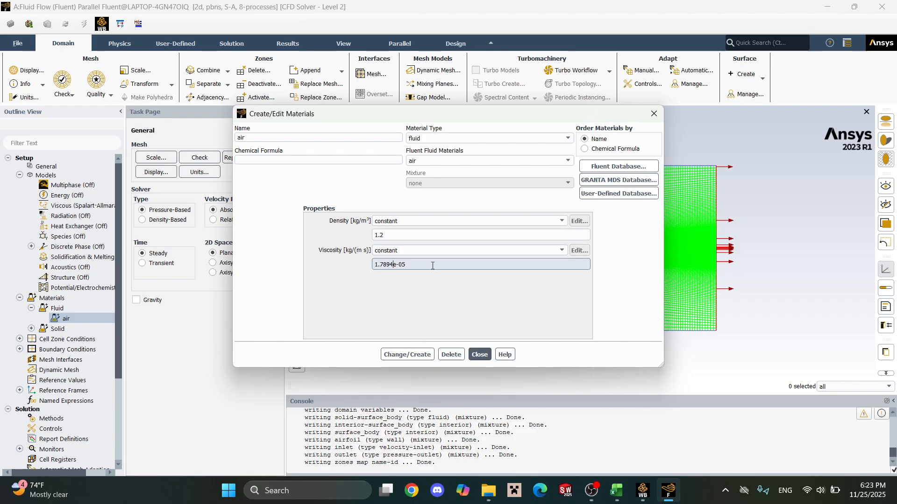
pyautogui.press('BackSpace')
pyautogui.press('BackSpace')
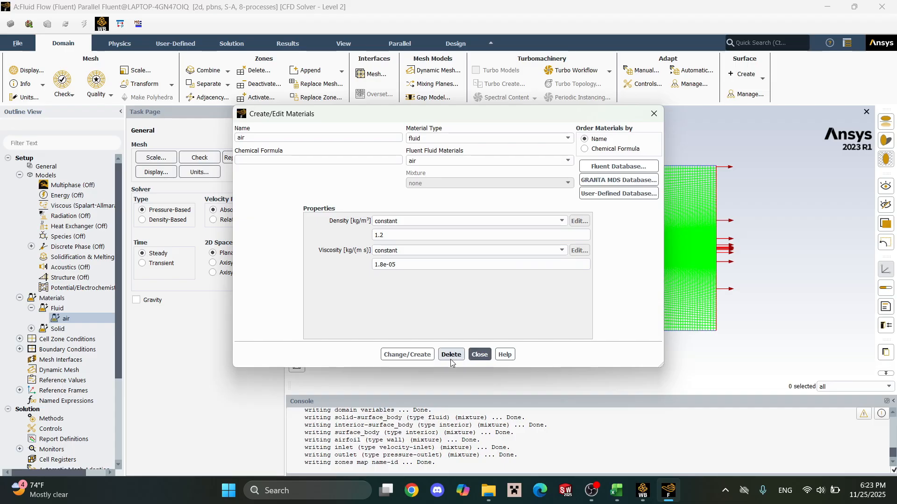
pyautogui.click(427, 358)
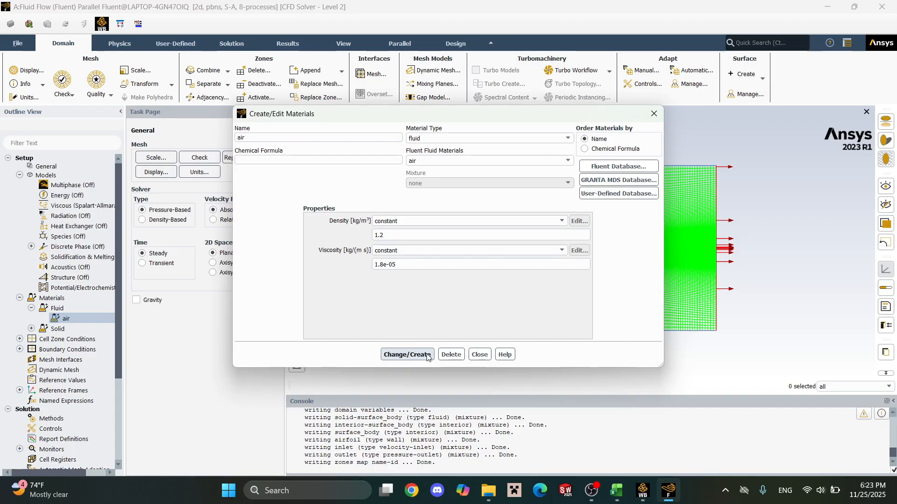
pyautogui.click(480, 355)
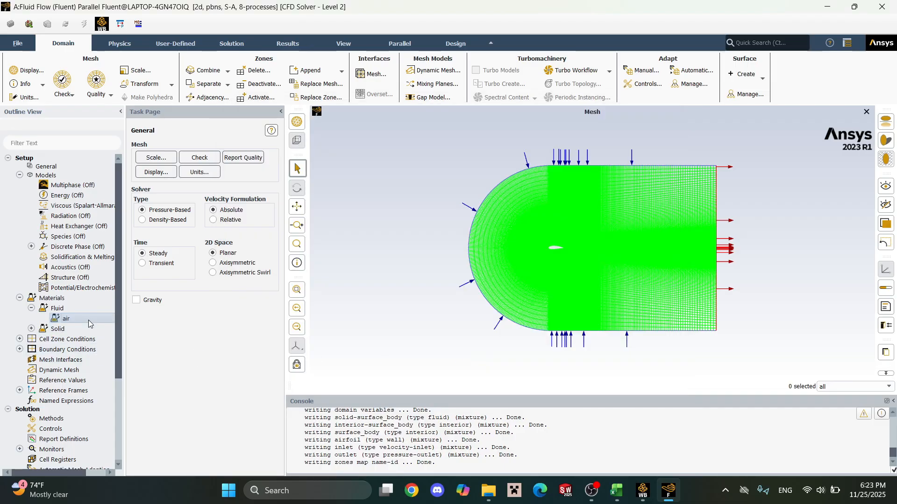
# Recheck the saved density and viscosity of air, and look into the solid materials.
pyautogui.doubleClick(67, 319)
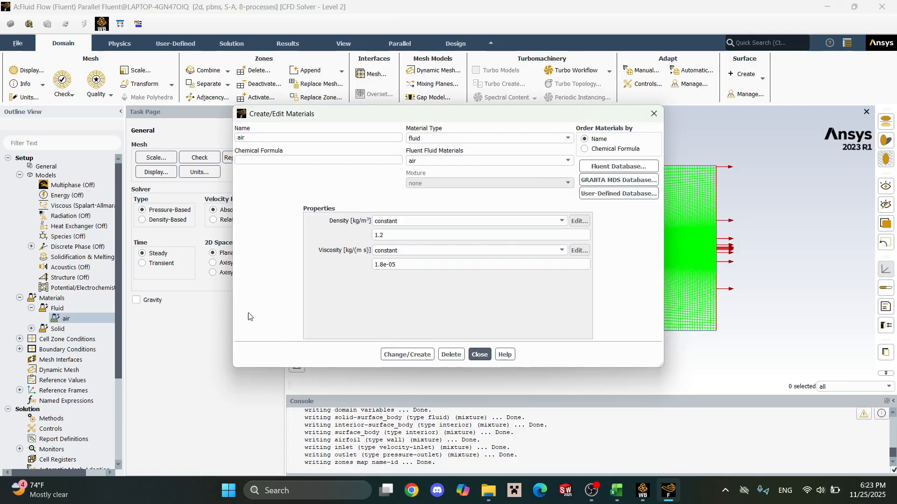
pyautogui.click(480, 355)
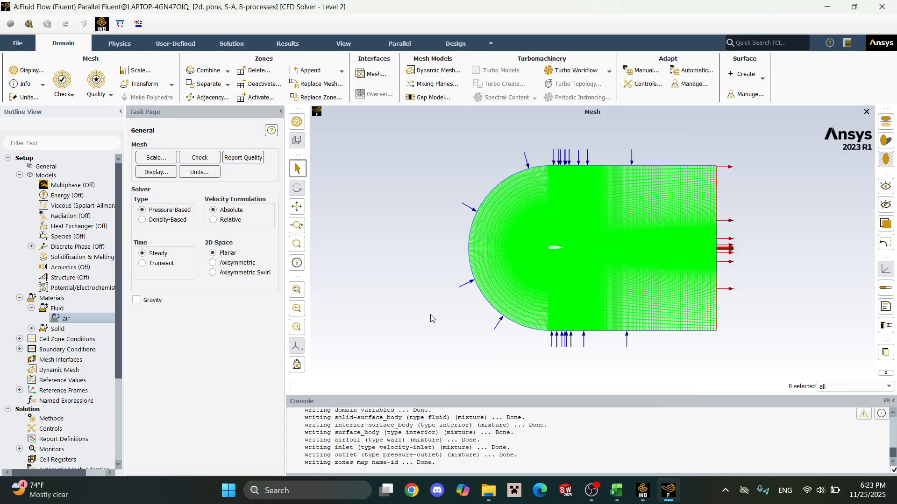
pyautogui.click(32, 329)
pyautogui.click(32, 331)
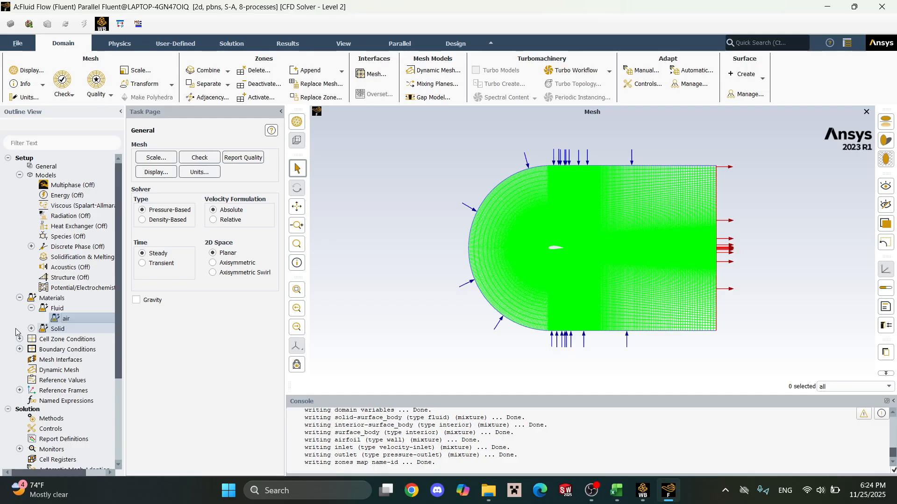
# Open the inlet velocity boundary condition and set its velocity magnitude to 15 m/s.
pyautogui.click(19, 339)
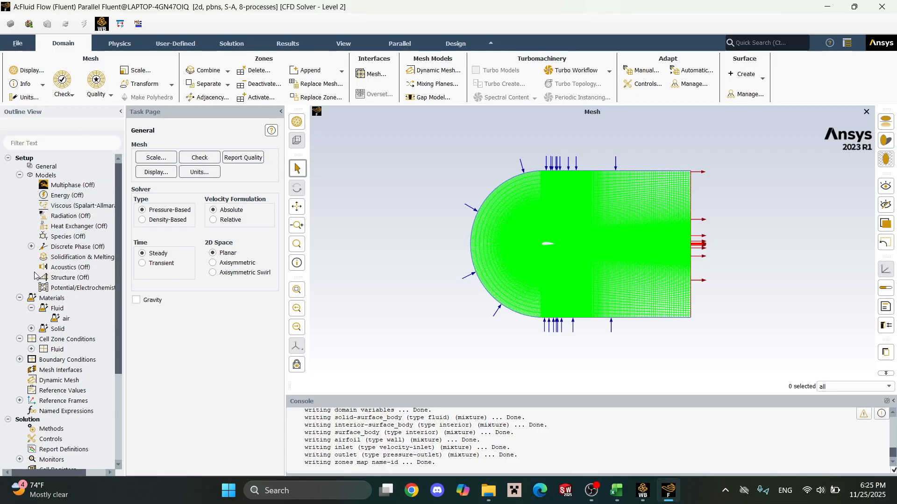
pyautogui.click(19, 360)
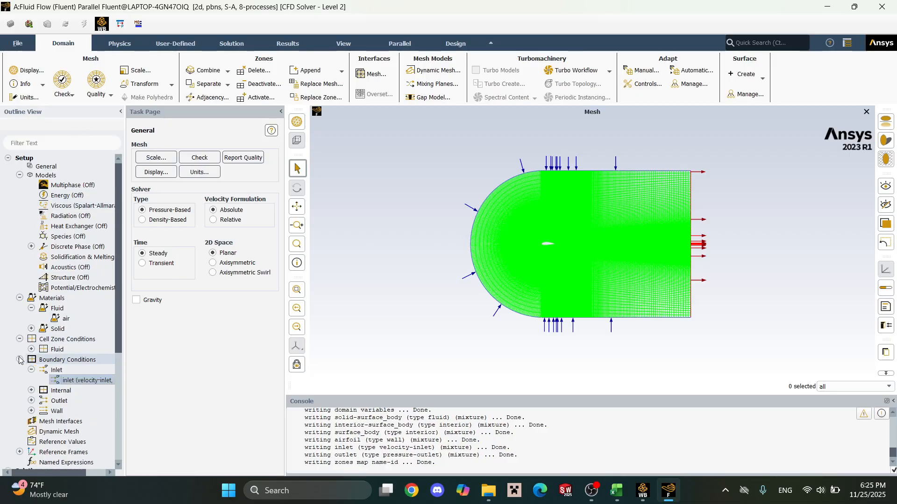
pyautogui.doubleClick(65, 381)
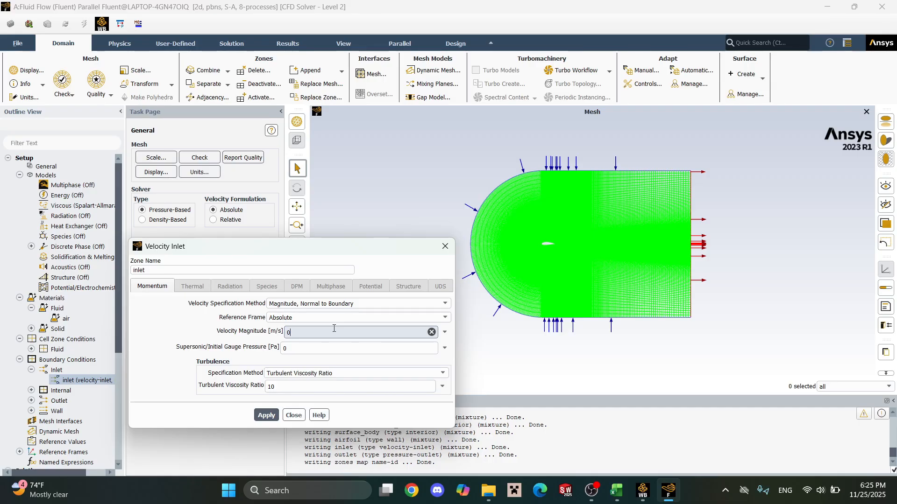
pyautogui.press('BackSpace')
pyautogui.write('15')
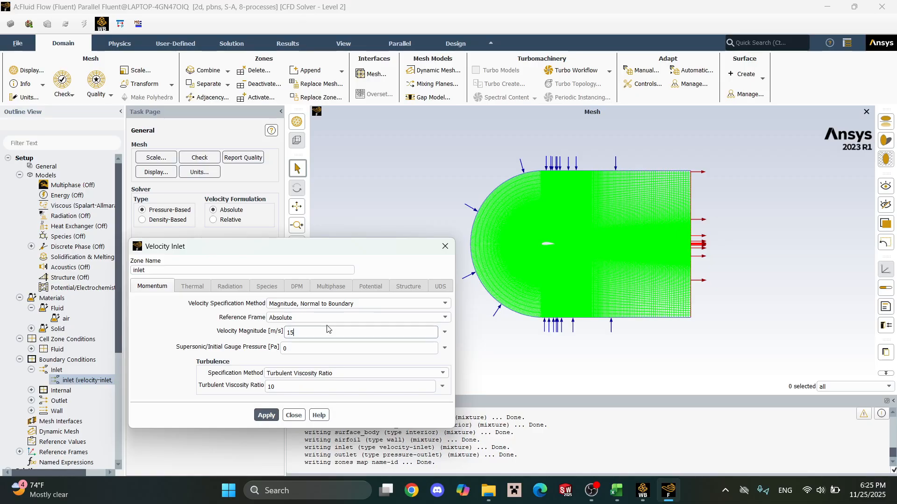
# Compare the inlet's Components and Magnitude and Direction velocity specification methods, and settle on Magnitude and Direction.
pyautogui.click(356, 304)
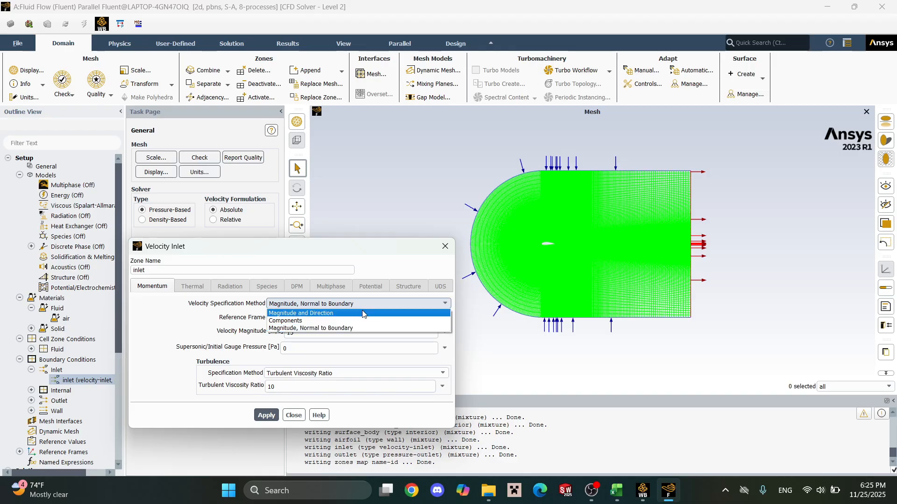
pyautogui.click(367, 320)
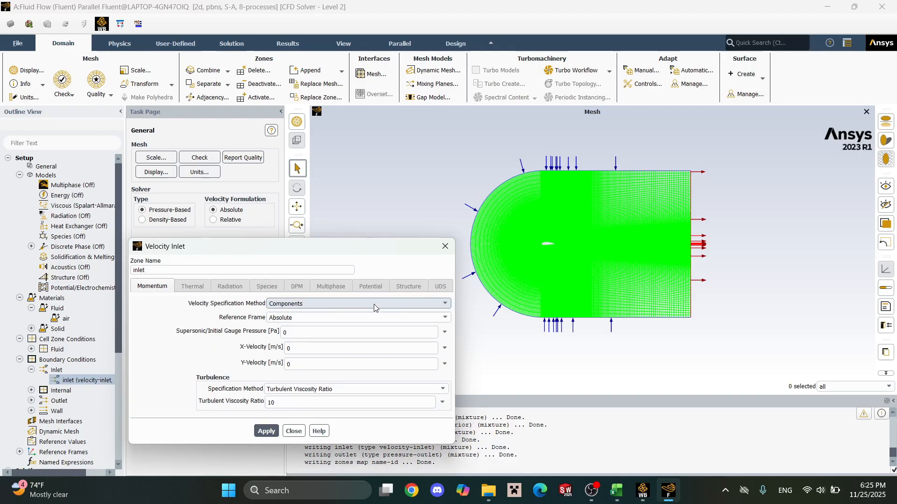
pyautogui.click(373, 304)
pyautogui.click(376, 313)
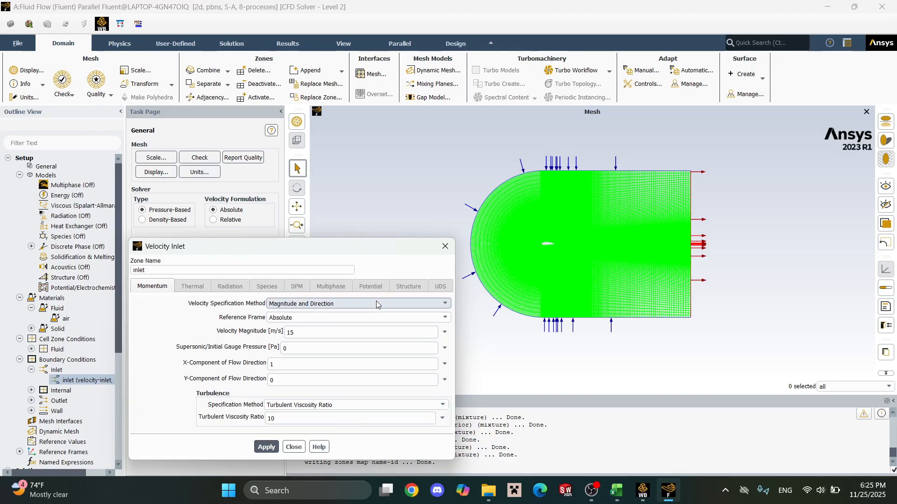
pyautogui.click(376, 304)
pyautogui.click(383, 321)
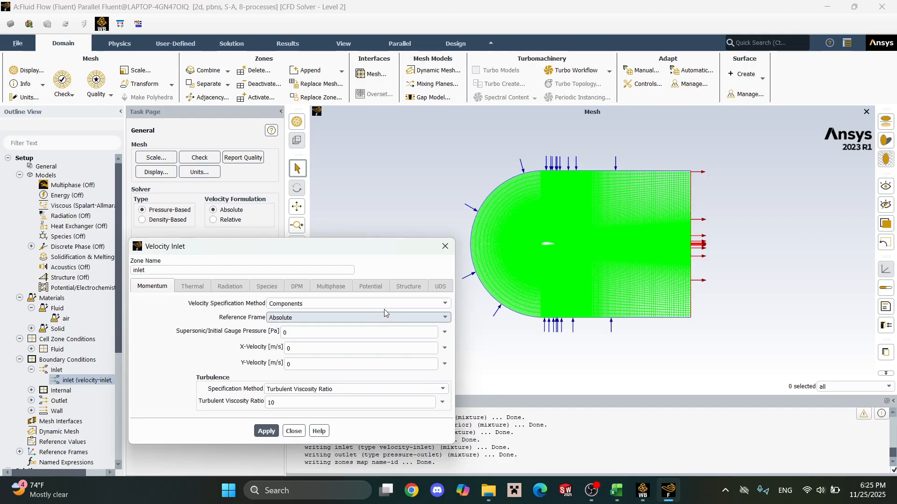
pyautogui.click(386, 304)
pyautogui.click(388, 312)
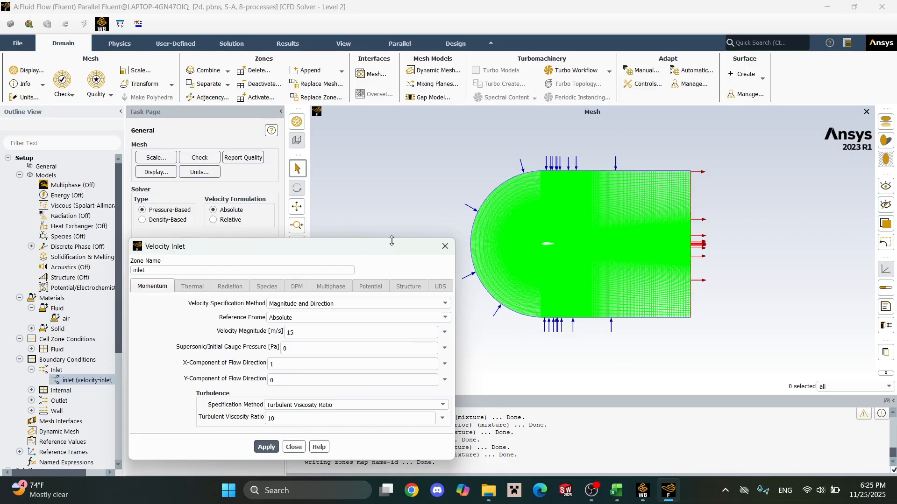
# Set the inlet's turbulent viscosity ratio to 1, apply the boundary condition and close its settings.
pyautogui.click(299, 364)
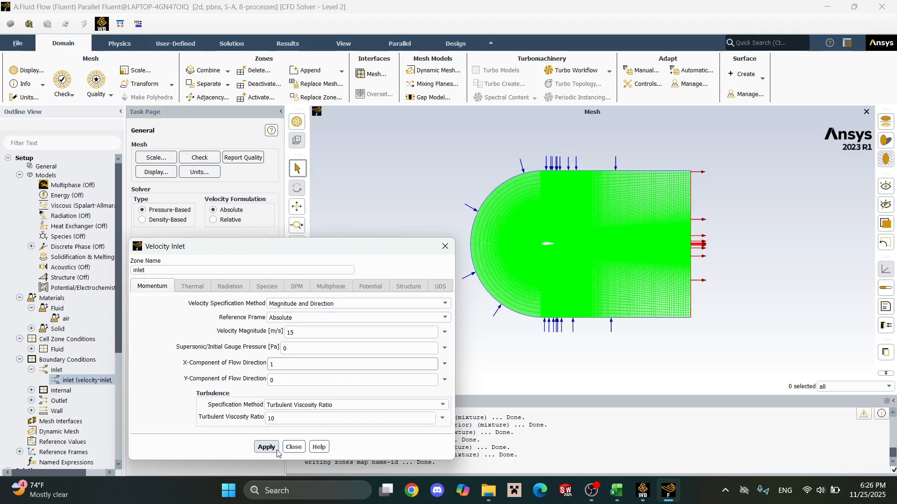
pyautogui.click(300, 415)
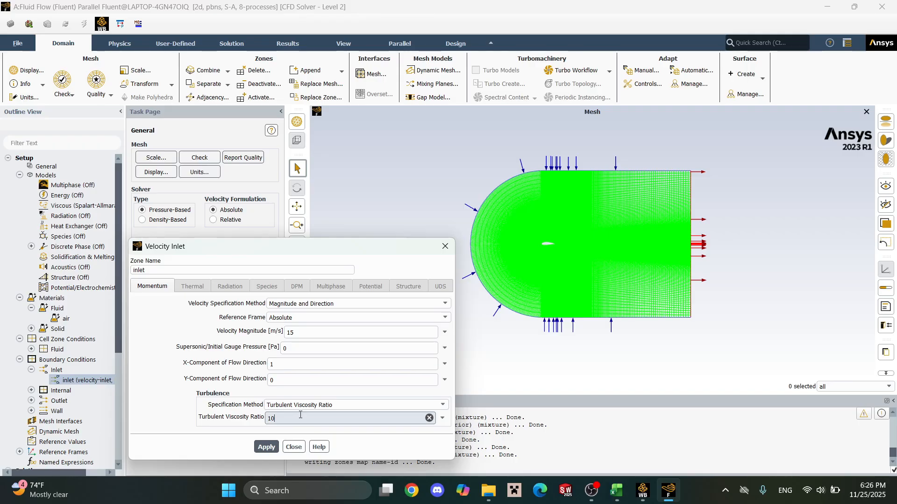
pyautogui.click(277, 447)
pyautogui.click(443, 247)
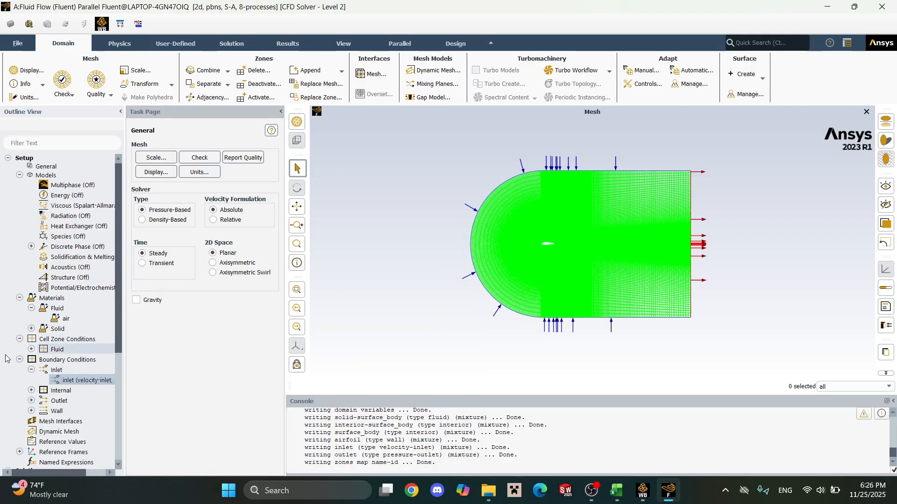
# Expand the outlet and wall boundary groups to check the types assigned to the outlet and airfoil zones.
pyautogui.click(31, 401)
pyautogui.click(72, 412)
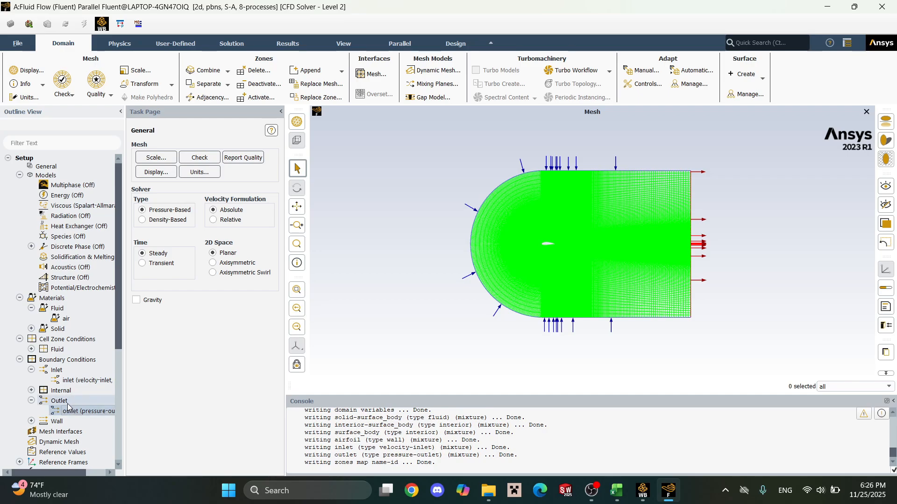
pyautogui.click(32, 421)
pyautogui.click(64, 431)
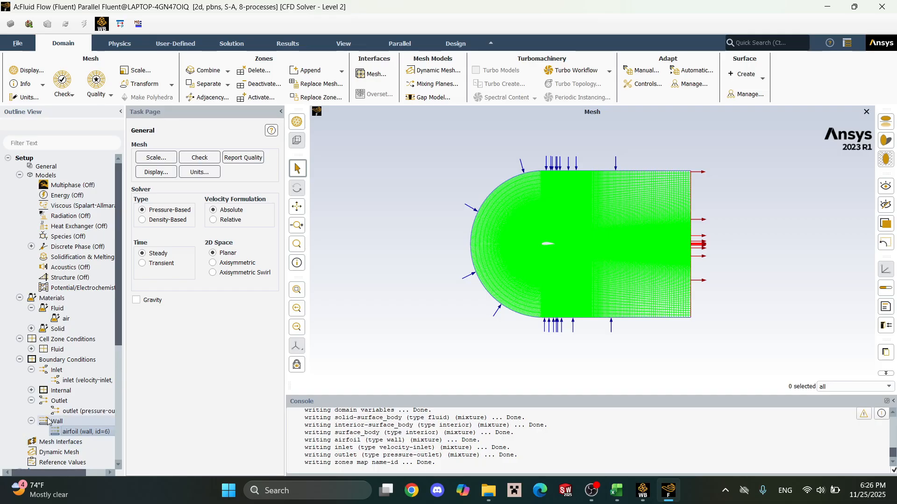
# Compute the reference values from the inlet.
pyautogui.scroll(-1, 46, 422)
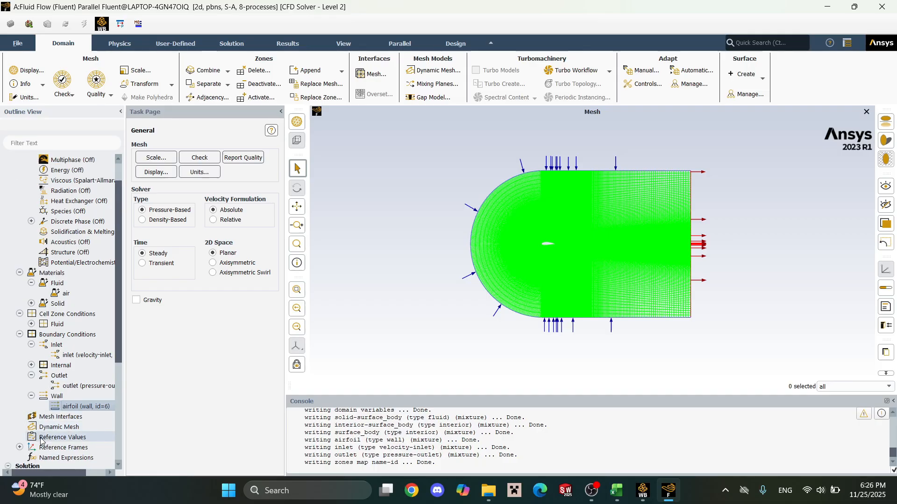
pyautogui.click(41, 438)
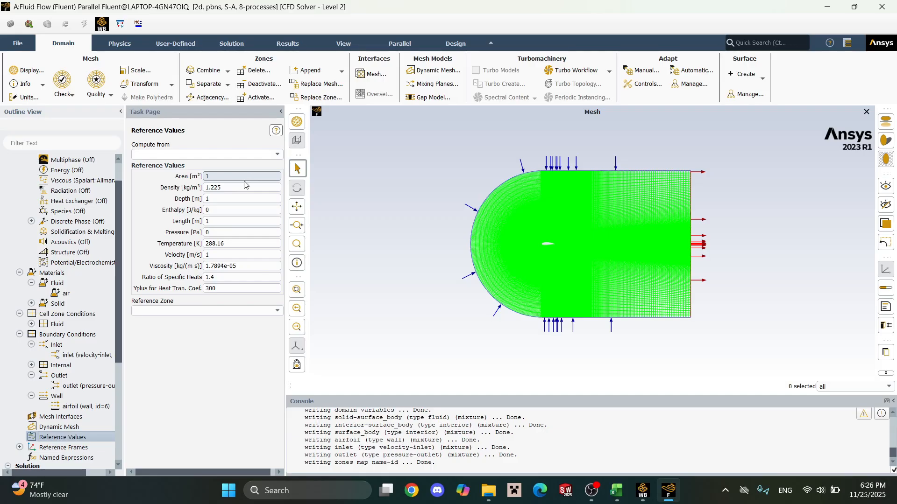
pyautogui.click(277, 154)
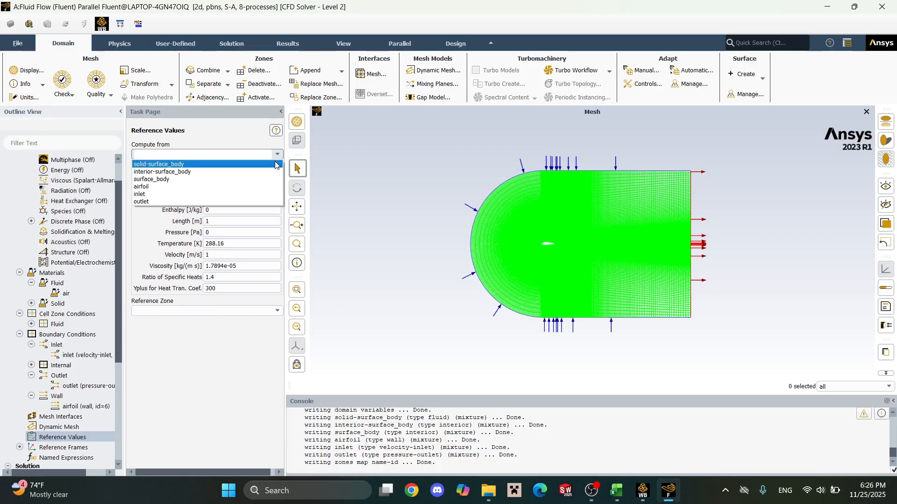
pyautogui.click(277, 193)
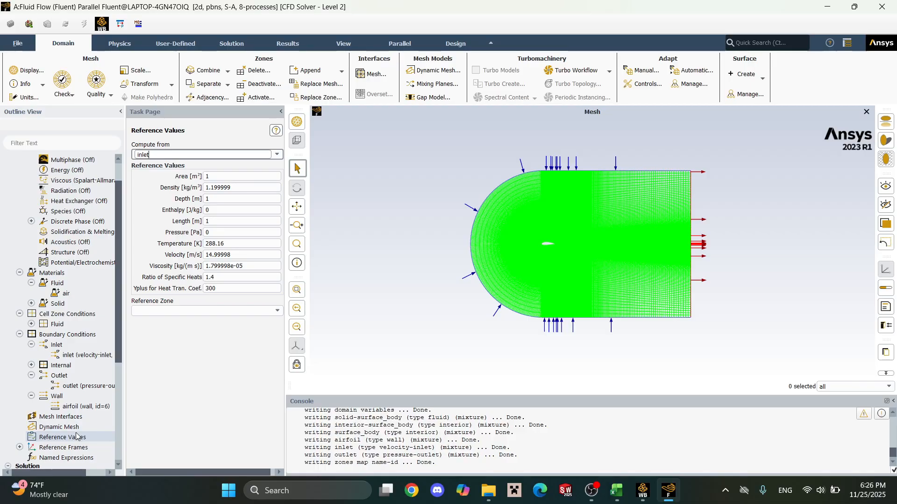
pyautogui.scroll(-2, 66, 412)
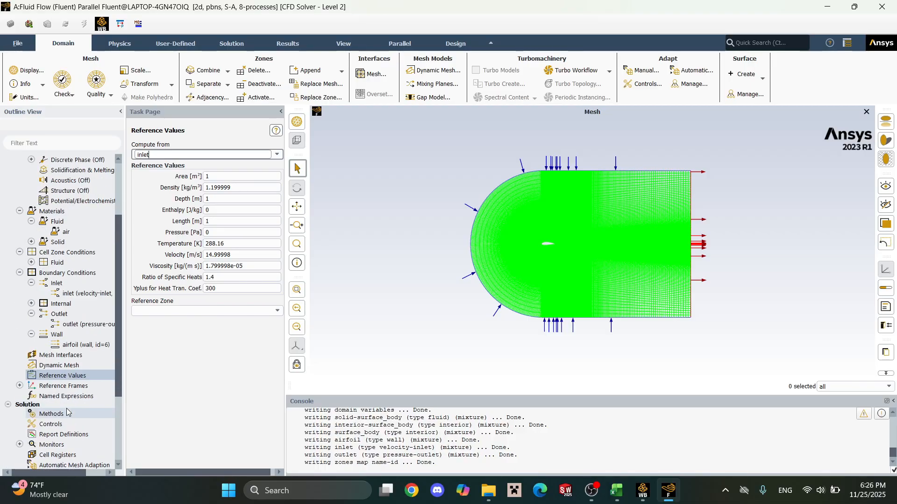
# Start a new lift force report definition and name it cl.
pyautogui.scroll(-1, 72, 413)
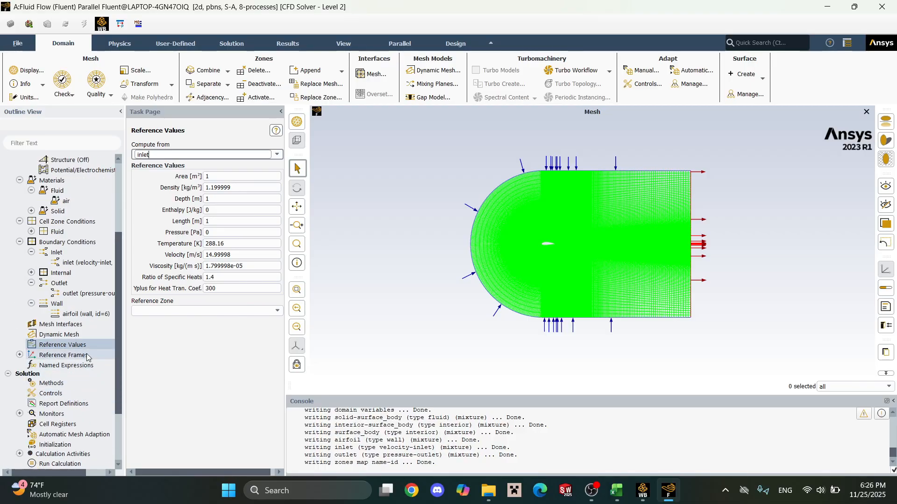
pyautogui.scroll(-1, 79, 362)
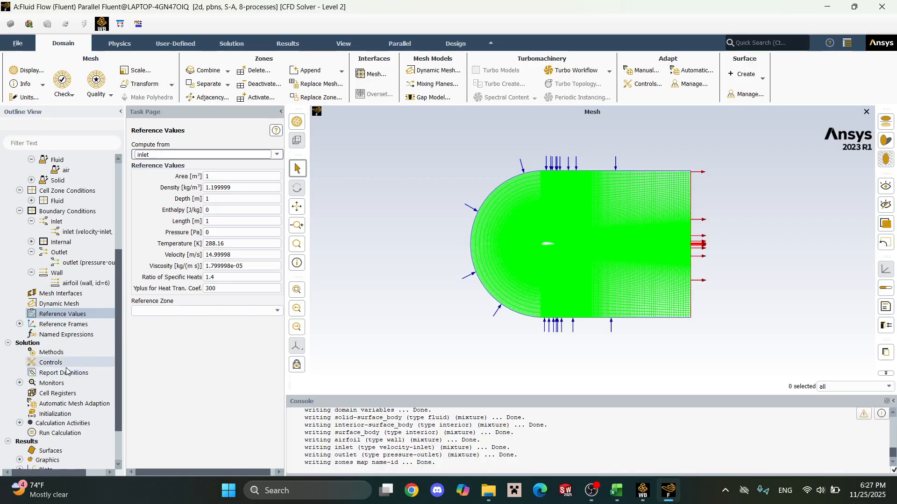
pyautogui.doubleClick(67, 372)
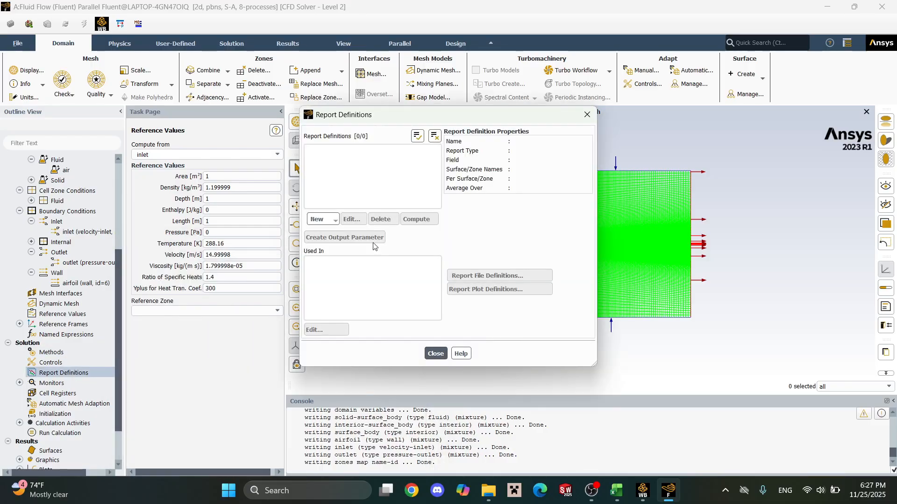
pyautogui.click(333, 223)
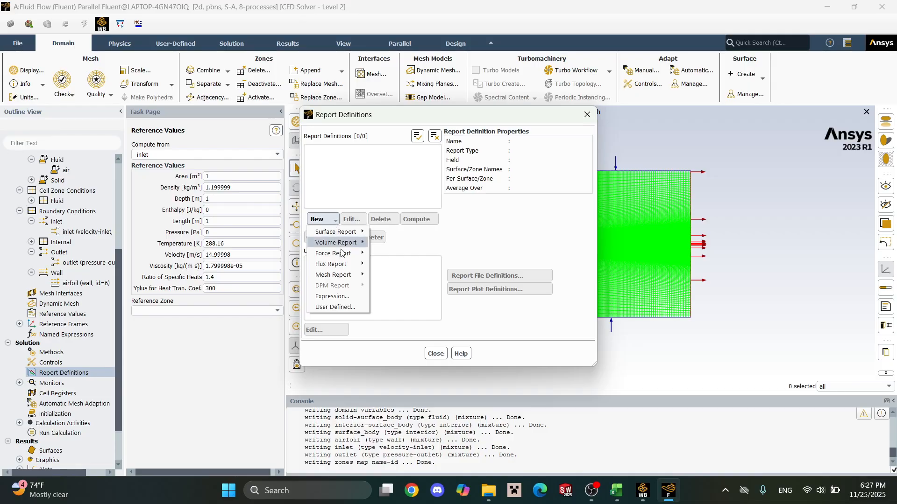
pyautogui.moveTo(341, 253)
pyautogui.click(382, 263)
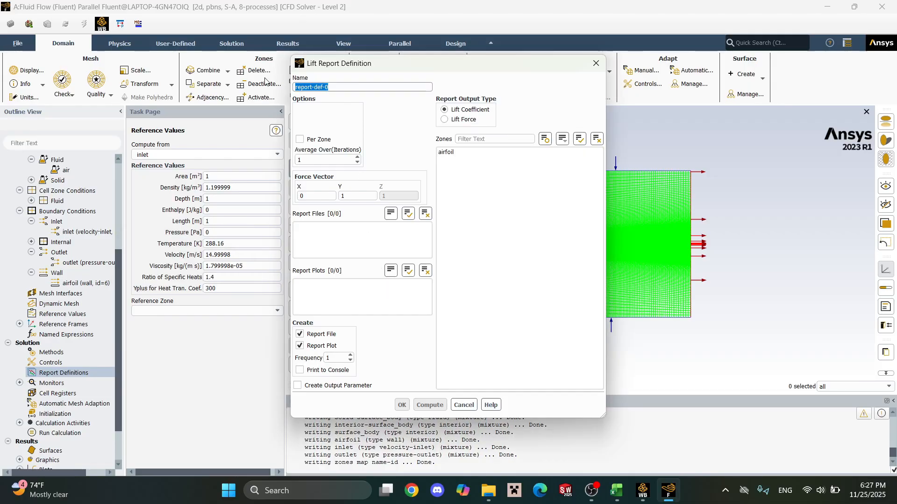
pyautogui.write('cl')
# Create the cl lift coefficient report for the airfoil zone, with console printing enabled and a frequency of 10.
pyautogui.click(461, 152)
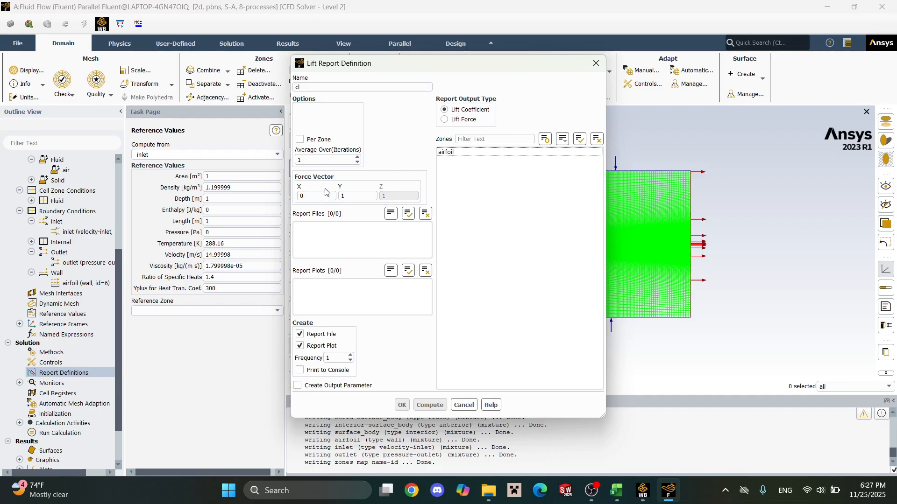
pyautogui.click(300, 371)
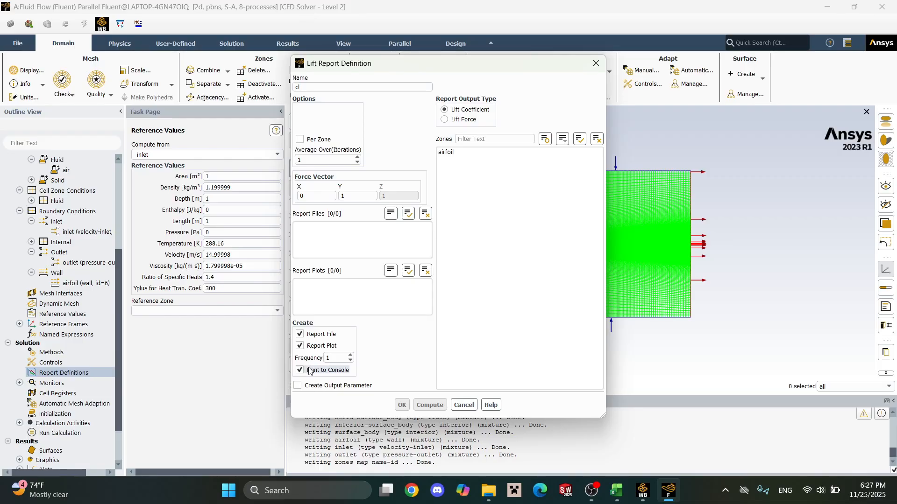
pyautogui.click(331, 358)
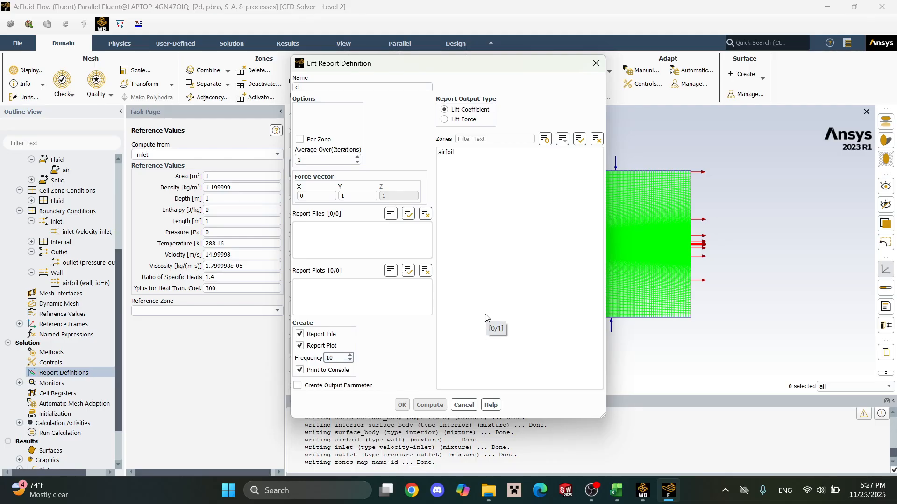
pyautogui.click(453, 153)
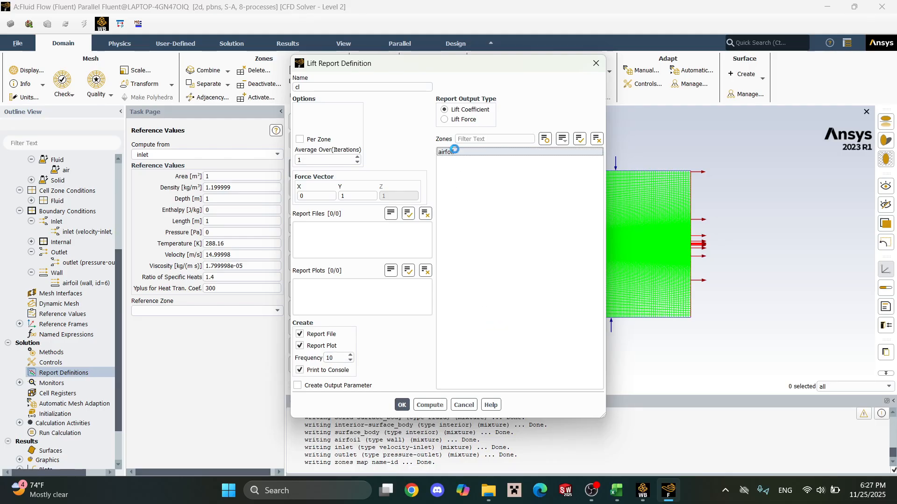
pyautogui.rightClick(455, 152)
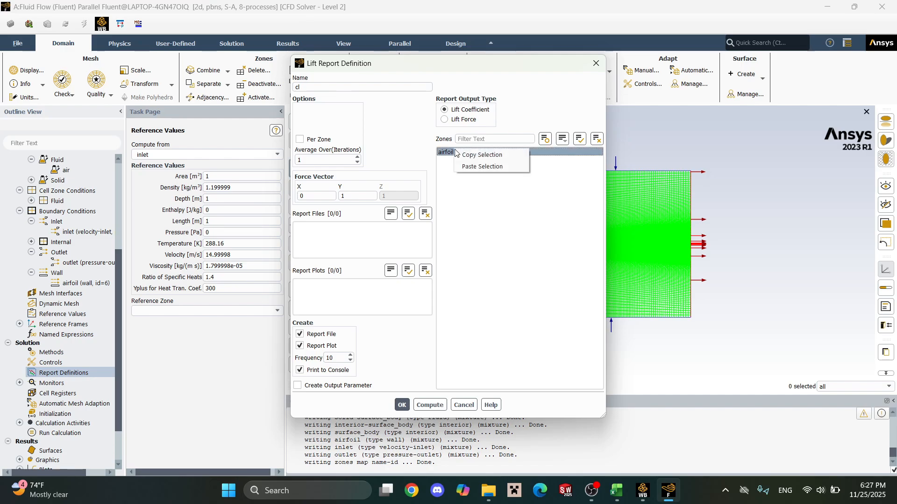
pyautogui.click(445, 152)
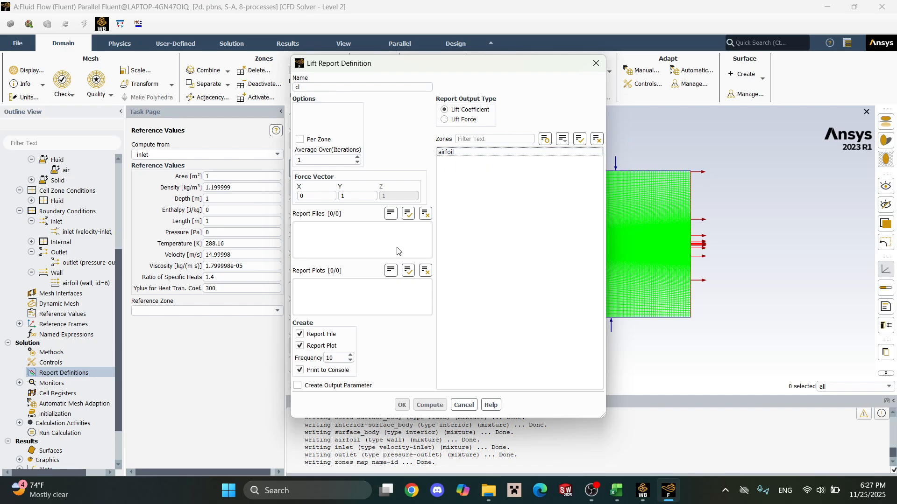
pyautogui.click(478, 153)
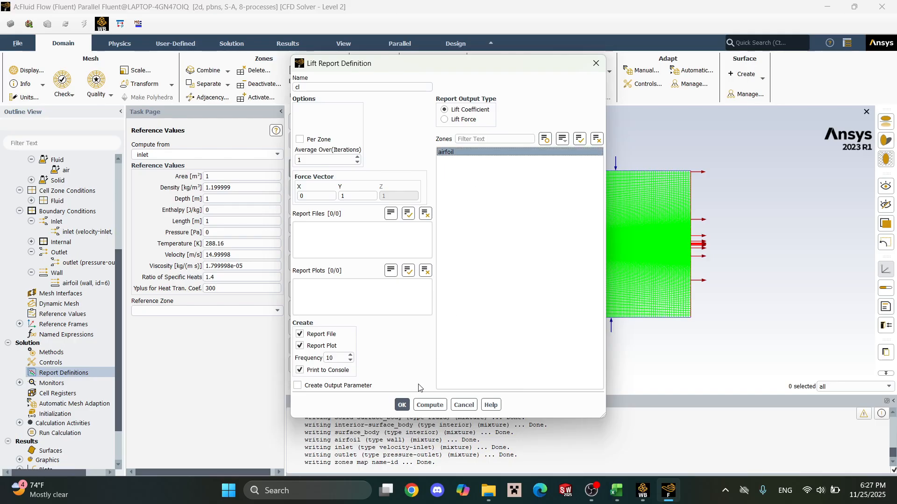
pyautogui.click(401, 405)
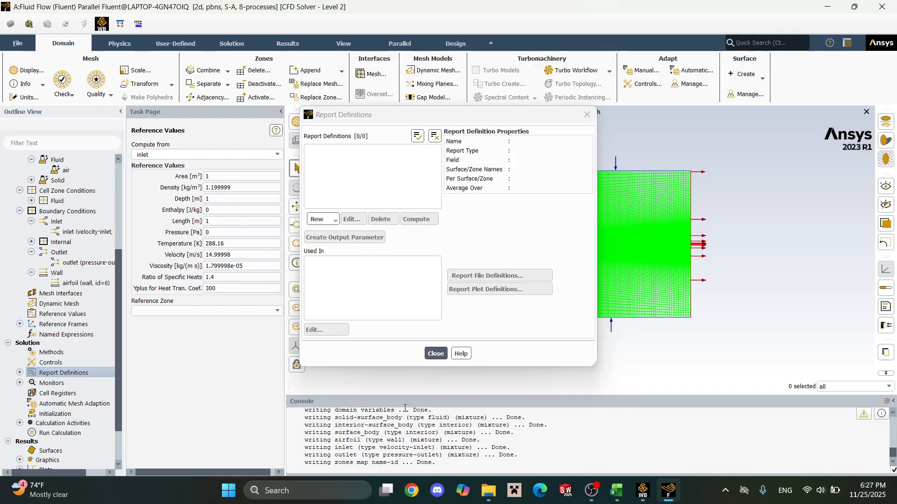
# Create a drag coefficient force report for the airfoil zone, with console printing enabled and a frequency of 10.
pyautogui.click(321, 219)
pyautogui.moveTo(350, 253)
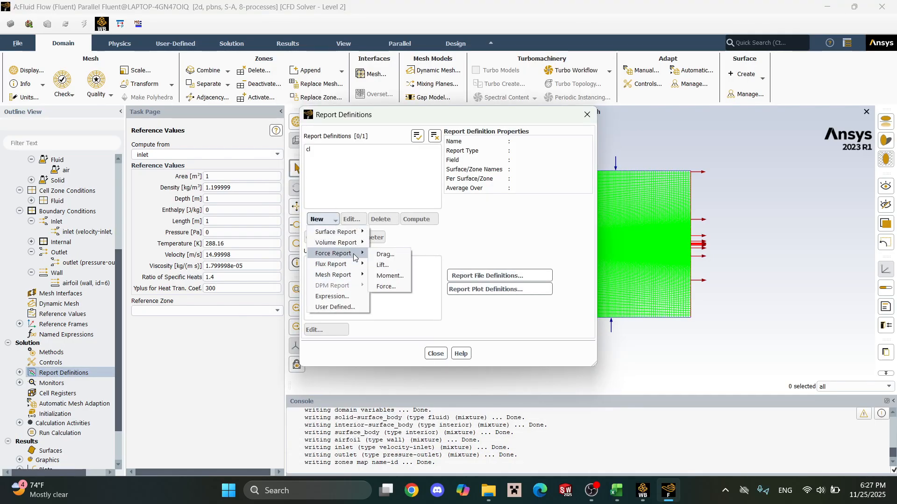
pyautogui.click(388, 255)
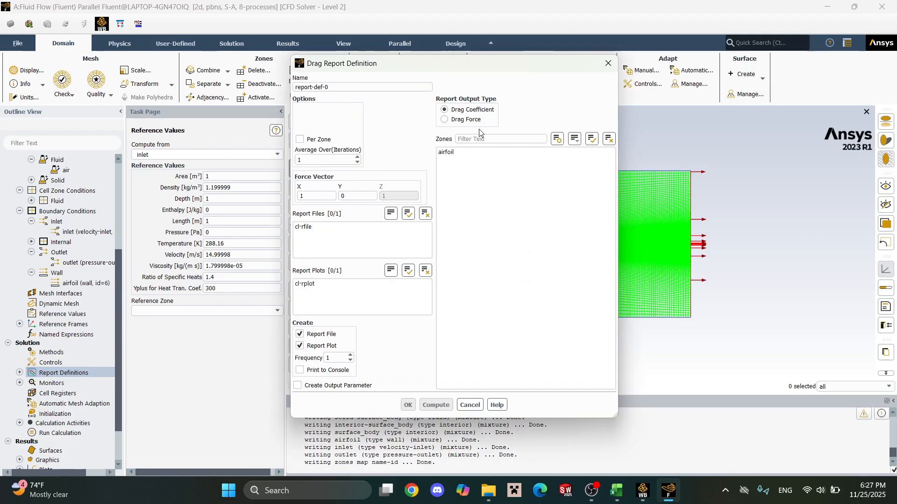
pyautogui.click(460, 153)
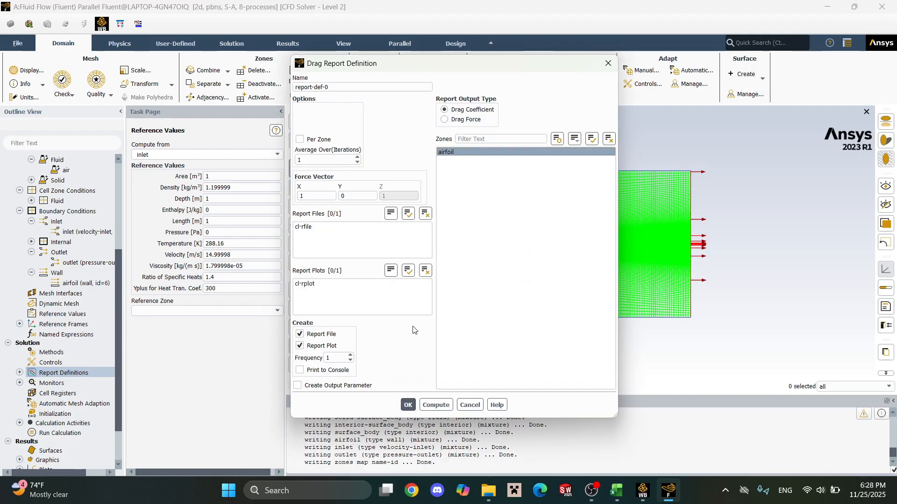
pyautogui.click(310, 195)
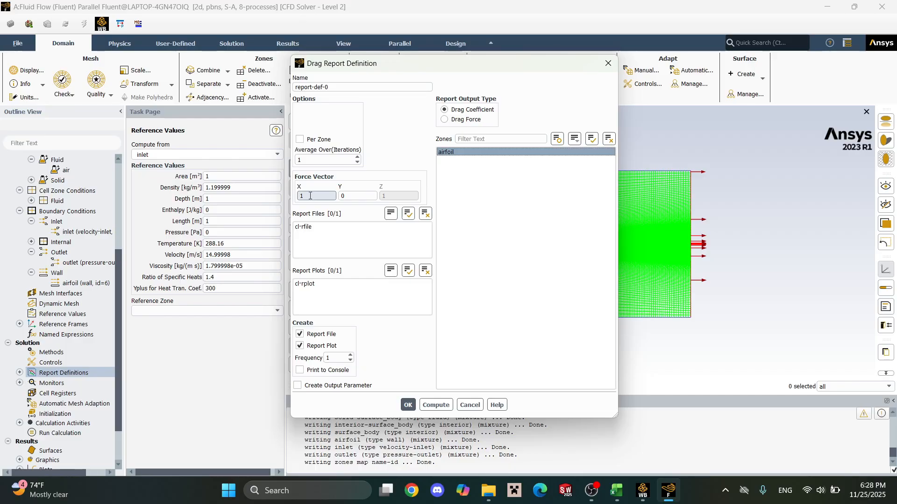
pyautogui.click(300, 370)
pyautogui.click(332, 357)
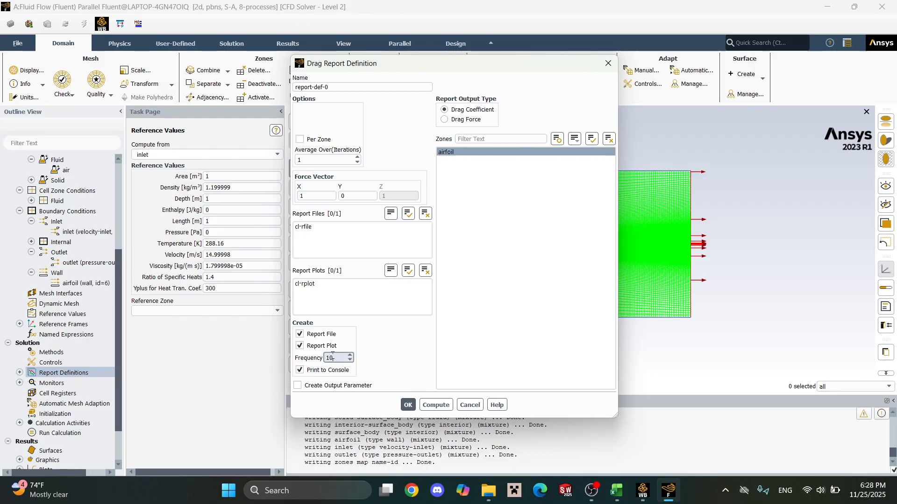
pyautogui.click(407, 405)
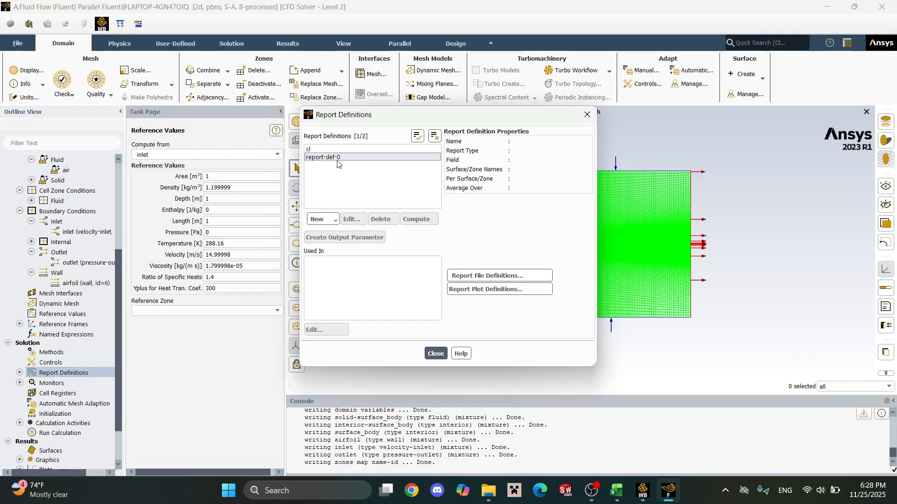
pyautogui.click(337, 159)
pyautogui.rightClick(343, 161)
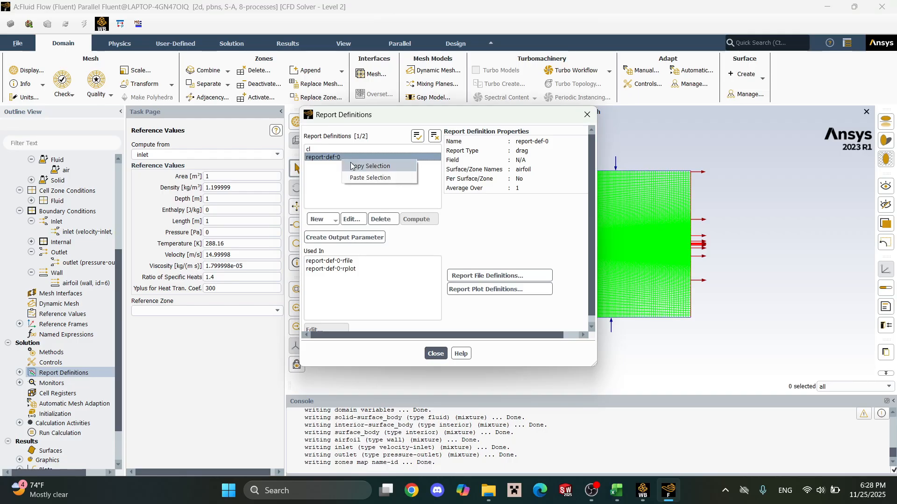
pyautogui.click(340, 156)
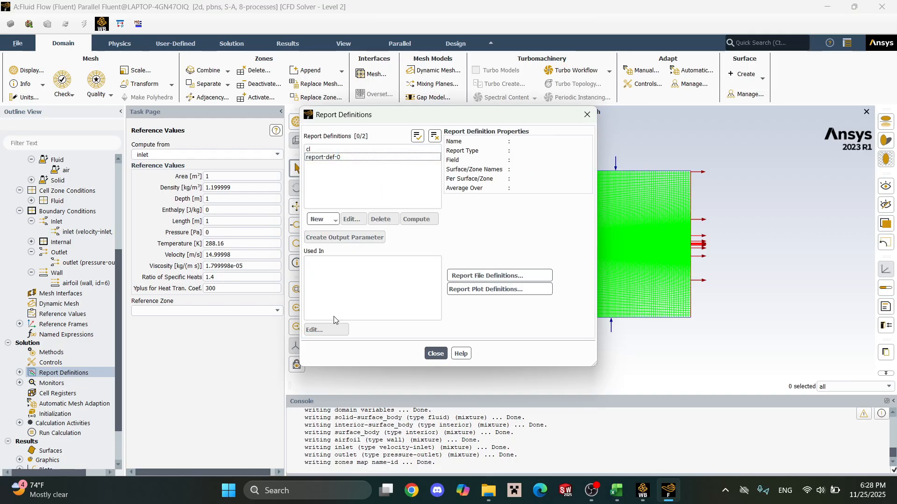
pyautogui.click(354, 150)
pyautogui.click(355, 157)
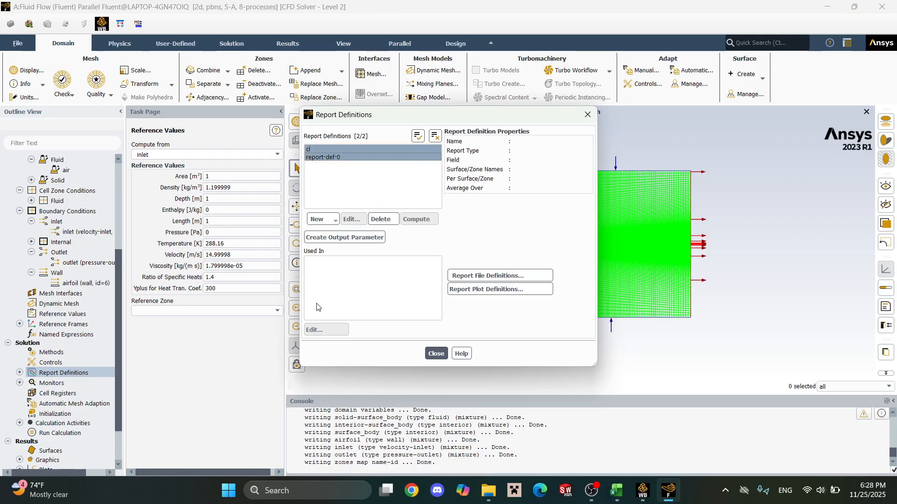
pyautogui.click(340, 158)
pyautogui.click(352, 150)
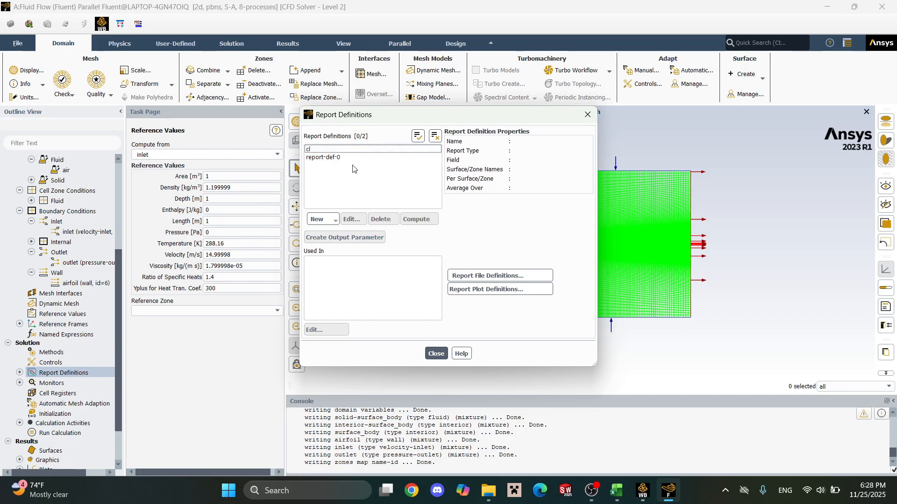
# Rename the drag report definition to cd and close the report definitions.
pyautogui.click(353, 158)
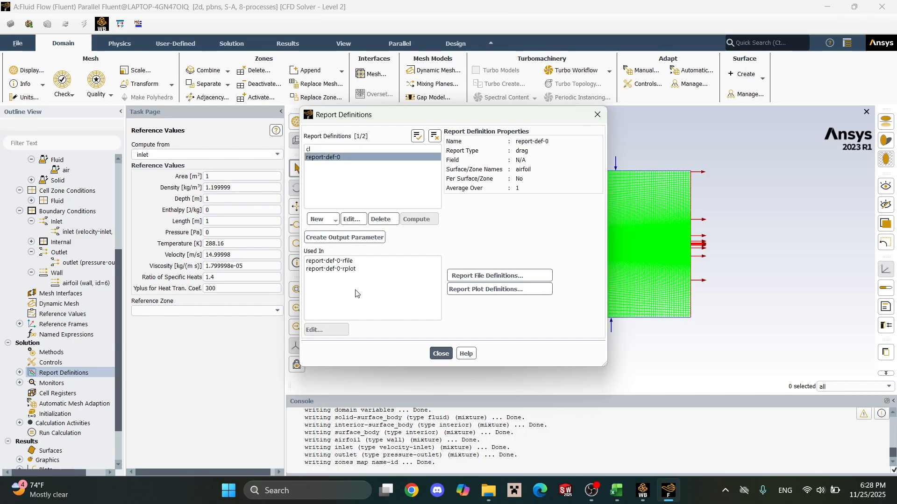
pyautogui.click(352, 219)
pyautogui.click(351, 87)
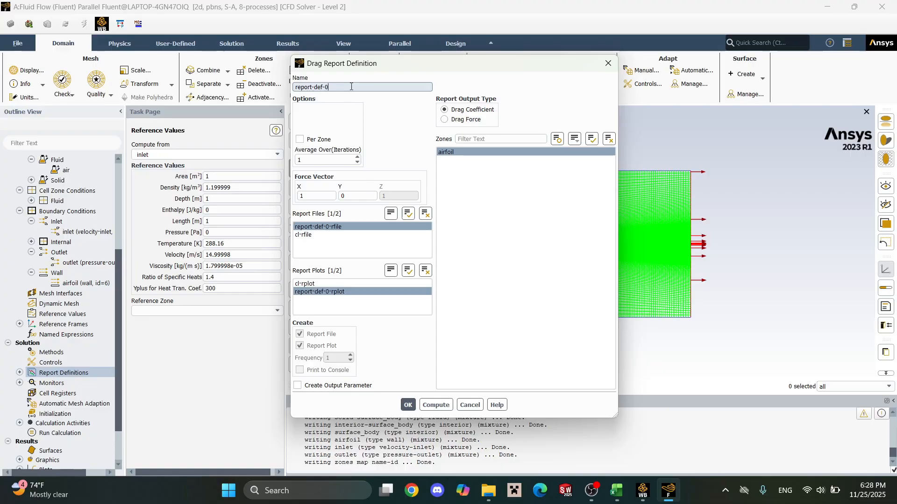
pyautogui.press('BackSpace')
pyautogui.press('BackSpace')
pyautogui.press('BackSpace')
pyautogui.press('BackSpace')
pyautogui.press('BackSpace')
pyautogui.press('BackSpace')
pyautogui.press('BackSpace')
pyautogui.press('BackSpace')
pyautogui.press('BackSpace')
pyautogui.press('BackSpace')
pyautogui.press('BackSpace')
pyautogui.press('BackSpace')
pyautogui.write('cd')
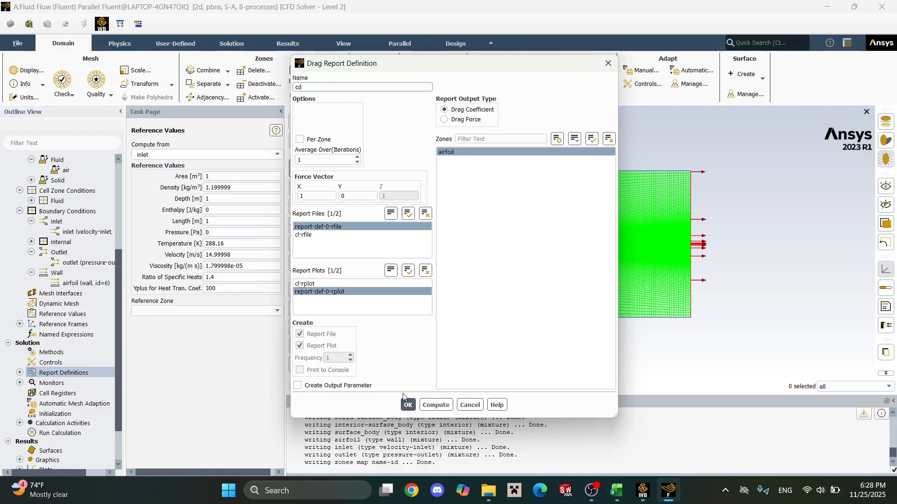
pyautogui.click(407, 404)
pyautogui.click(440, 353)
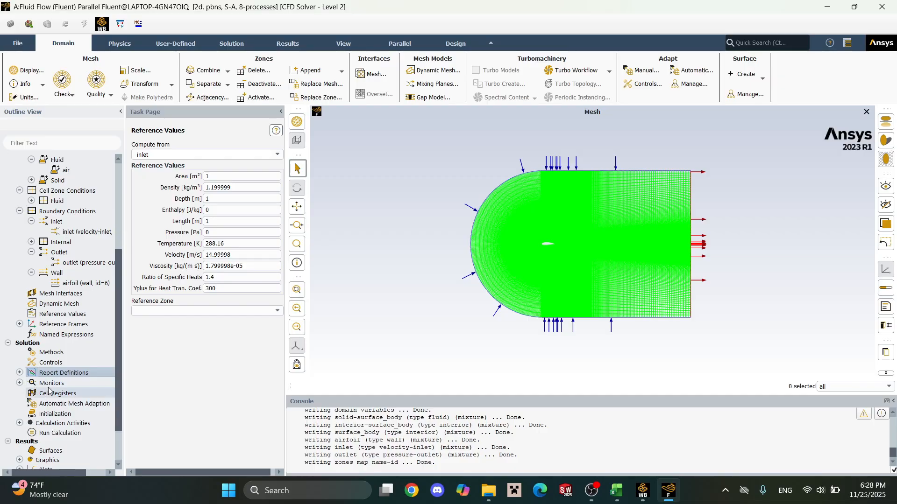
# Set the modified turbulent viscosity discretization to Second Order Upwind in the solution methods.
pyautogui.click(69, 354)
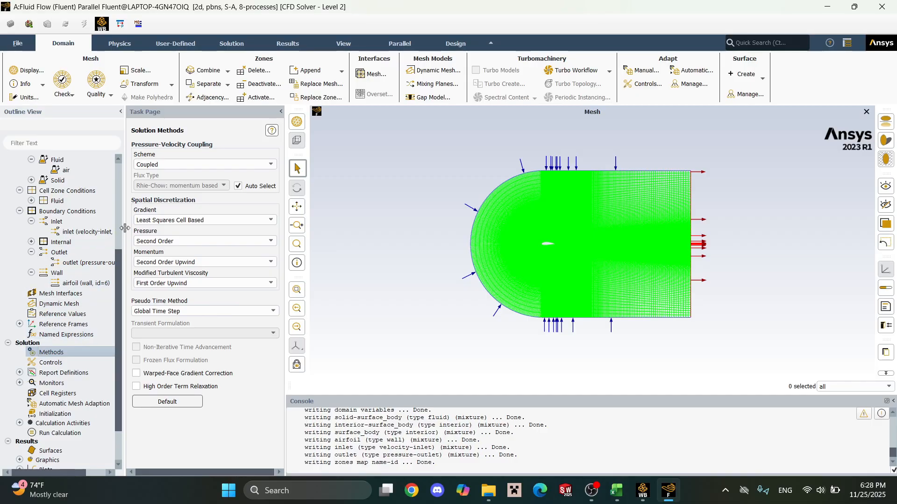
pyautogui.click(186, 283)
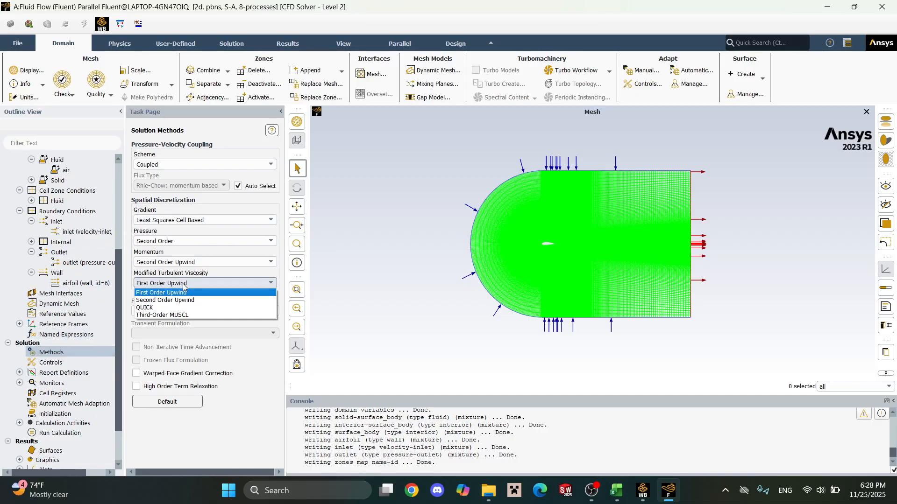
pyautogui.click(185, 301)
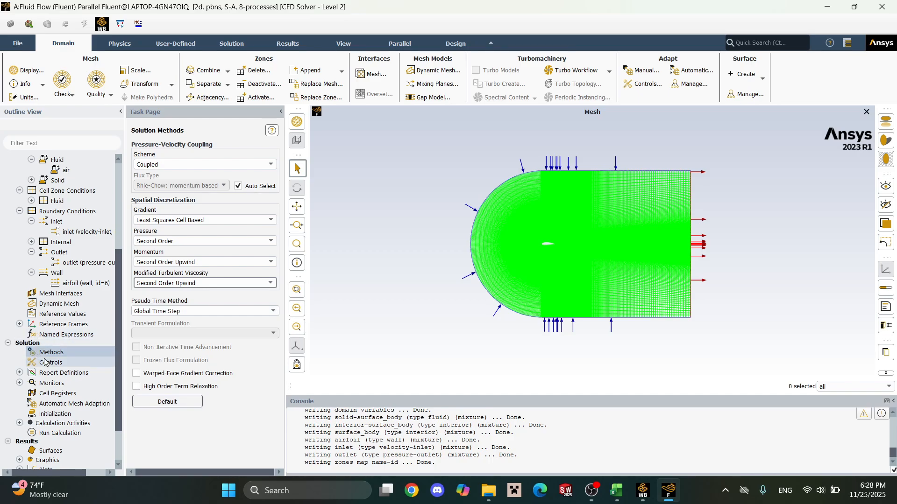
# Initialize the solution using Hybrid Initialization.
pyautogui.click(67, 414)
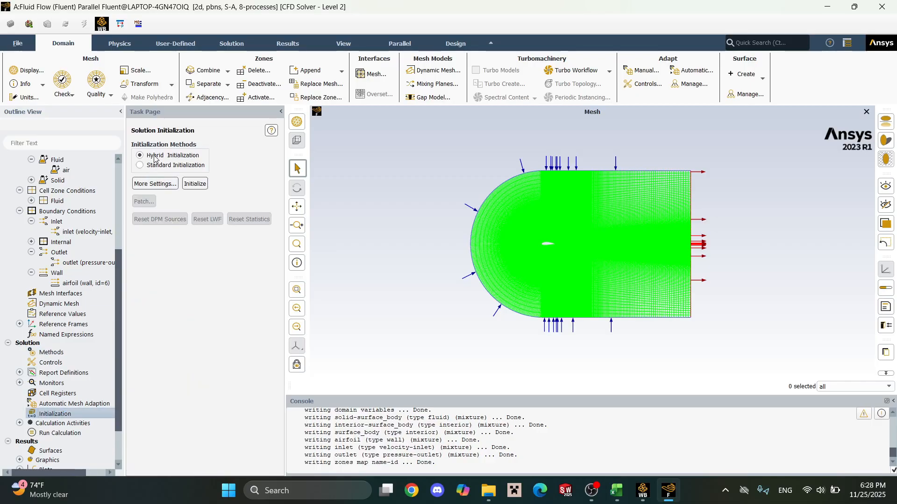
pyautogui.click(185, 183)
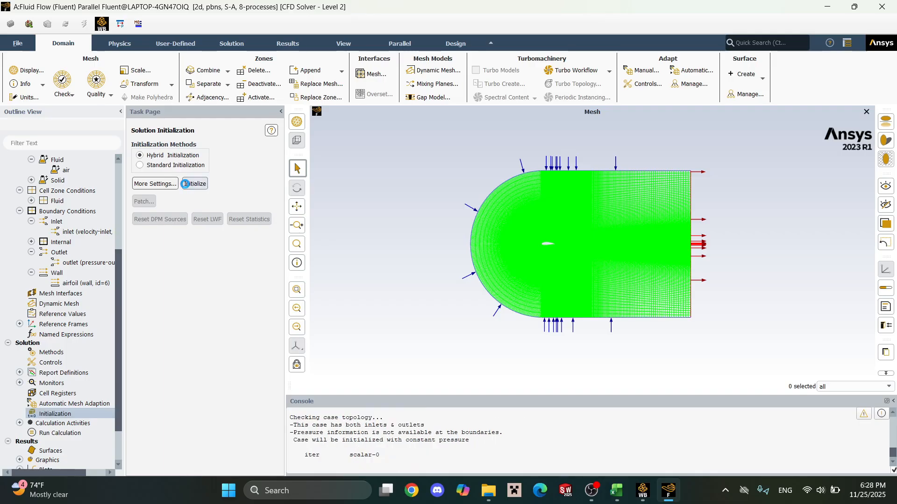
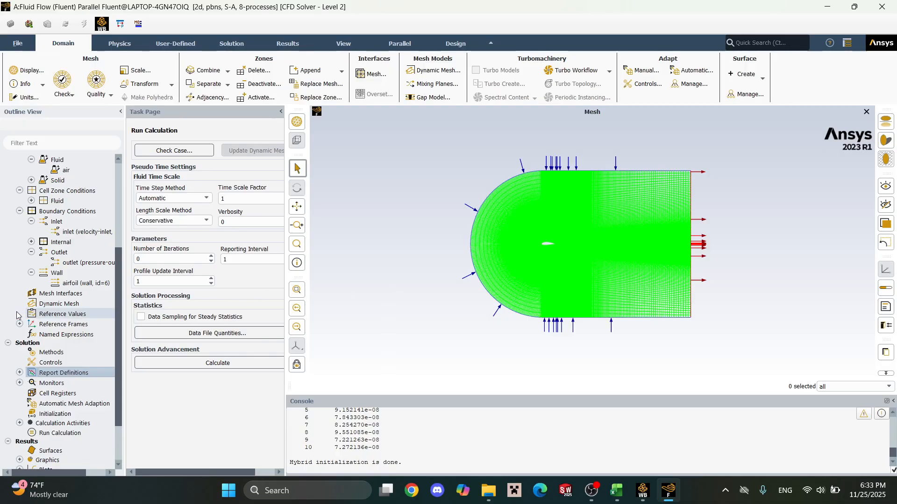
# In the residual monitors, disable convergence checks for x-velocity, y-velocity and nut, and set the continuity absolute criterion to 1e-7.
pyautogui.click(19, 383)
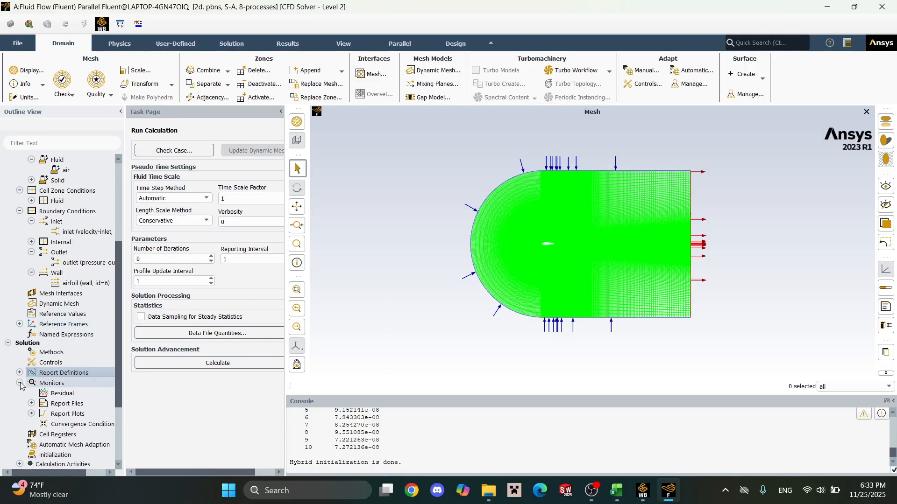
pyautogui.doubleClick(58, 393)
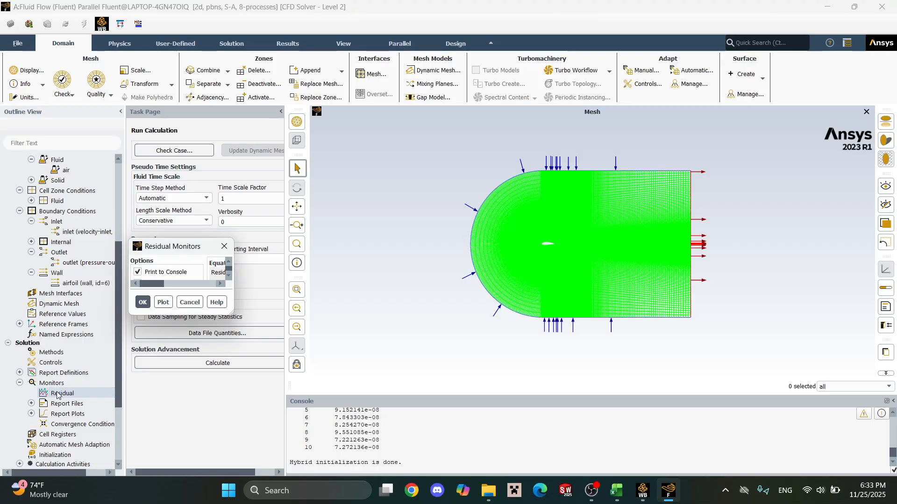
pyautogui.click(331, 298)
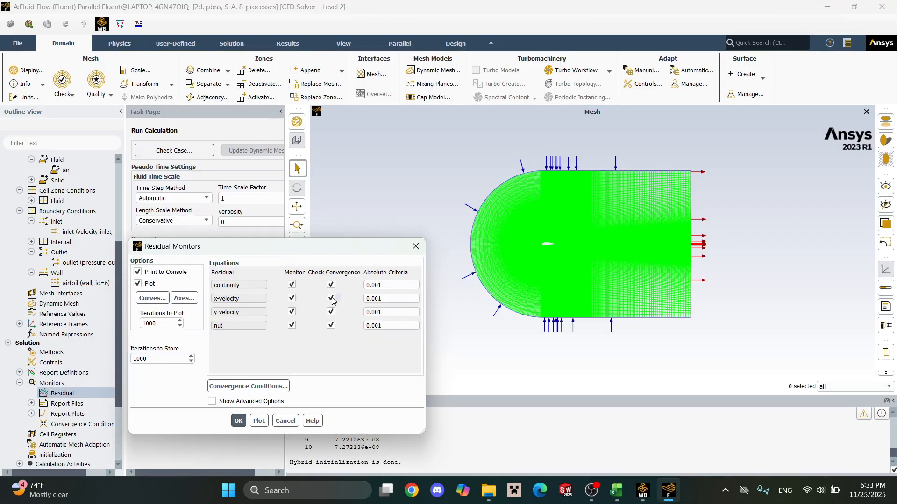
pyautogui.click(331, 312)
pyautogui.click(331, 325)
pyautogui.click(392, 284)
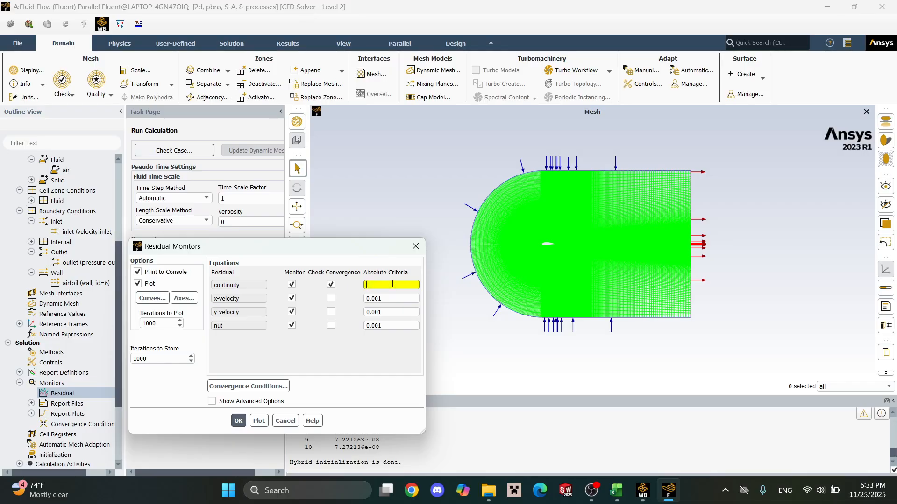
pyautogui.write('1e')
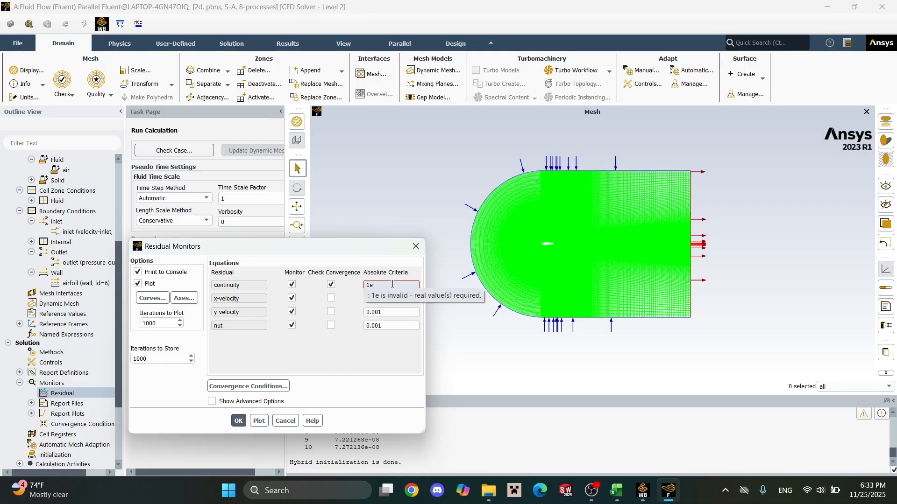
pyautogui.write('-7')
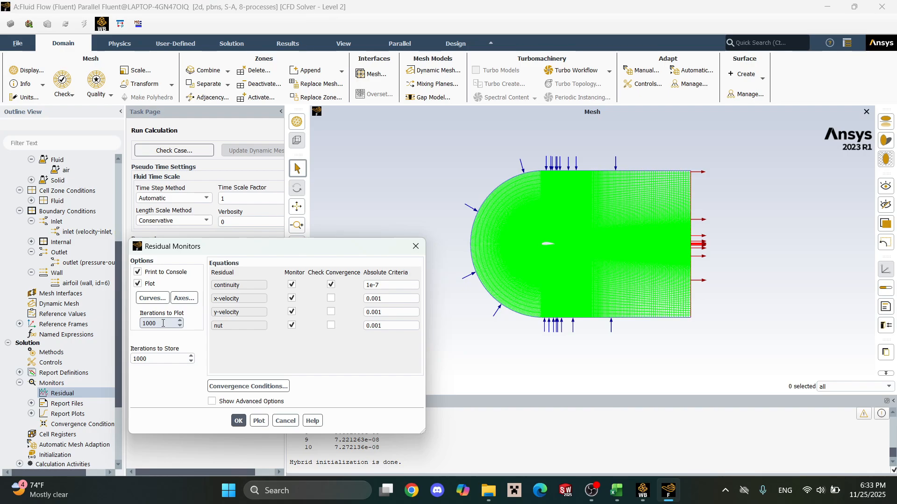
pyautogui.click(238, 420)
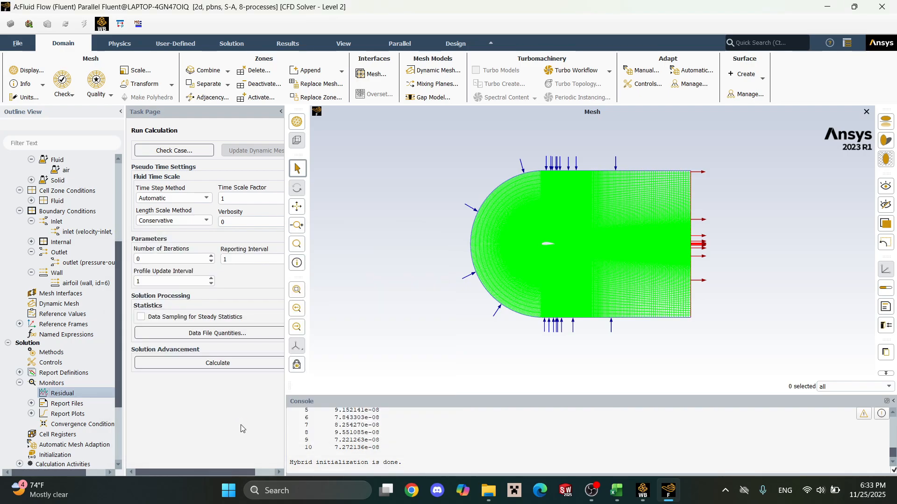
# Configure the run calculation for 1000 iterations with a reporting interval of 10 and a profile update interval of 10.
pyautogui.scroll(-1, 85, 376)
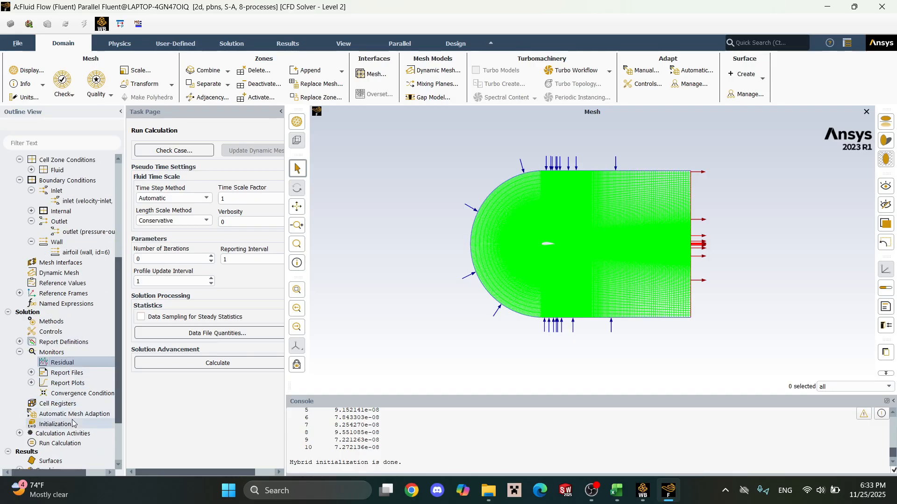
pyautogui.click(78, 444)
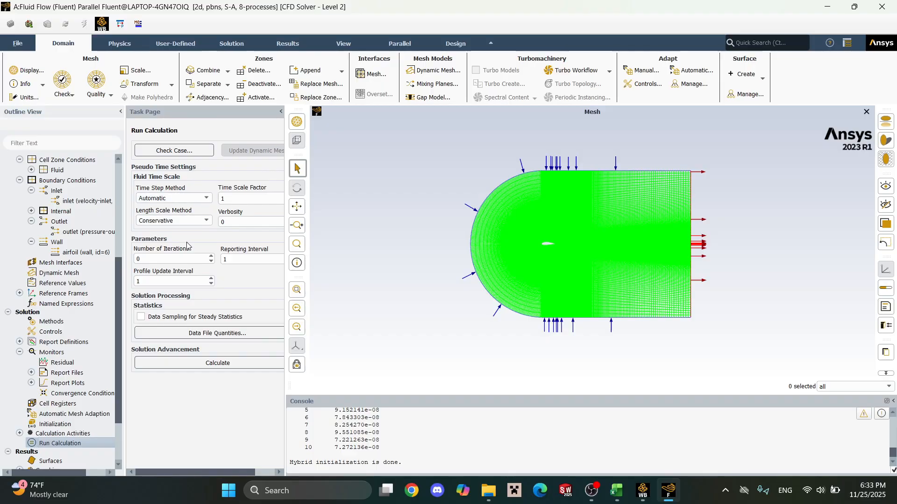
pyautogui.click(228, 197)
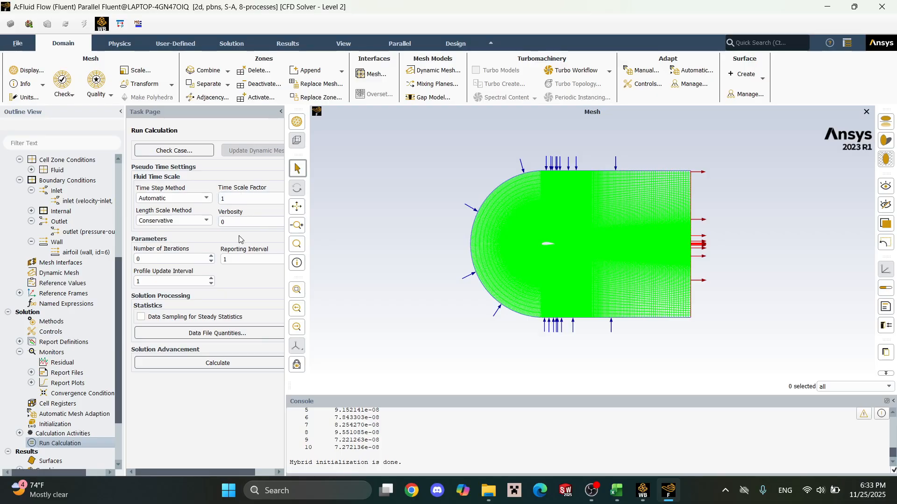
pyautogui.click(244, 261)
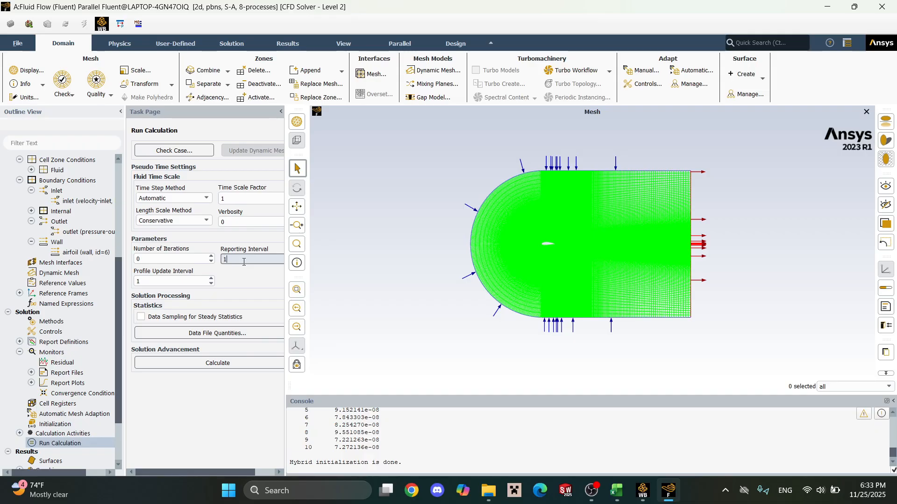
pyautogui.click(186, 280)
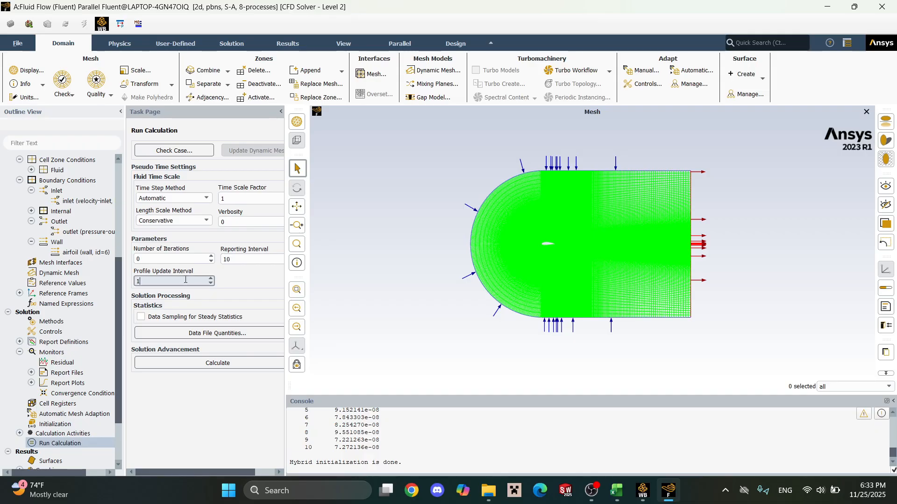
pyautogui.doubleClick(182, 260)
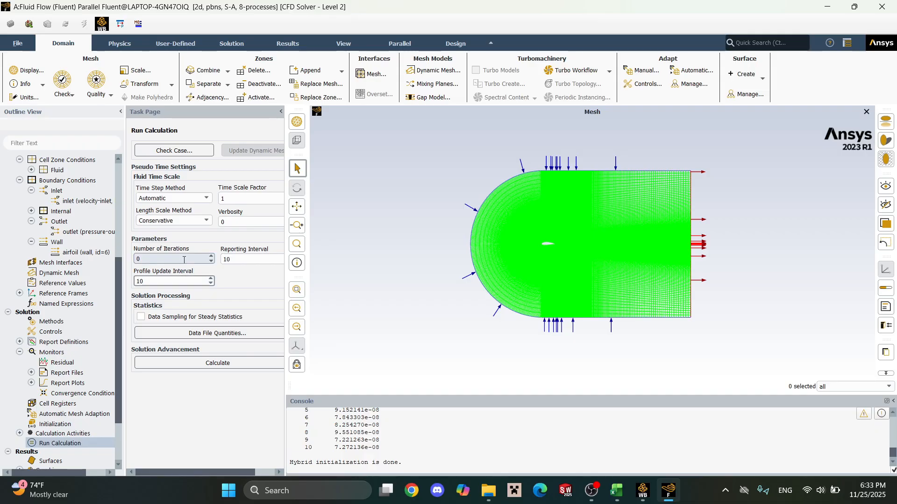
pyautogui.write('1000')
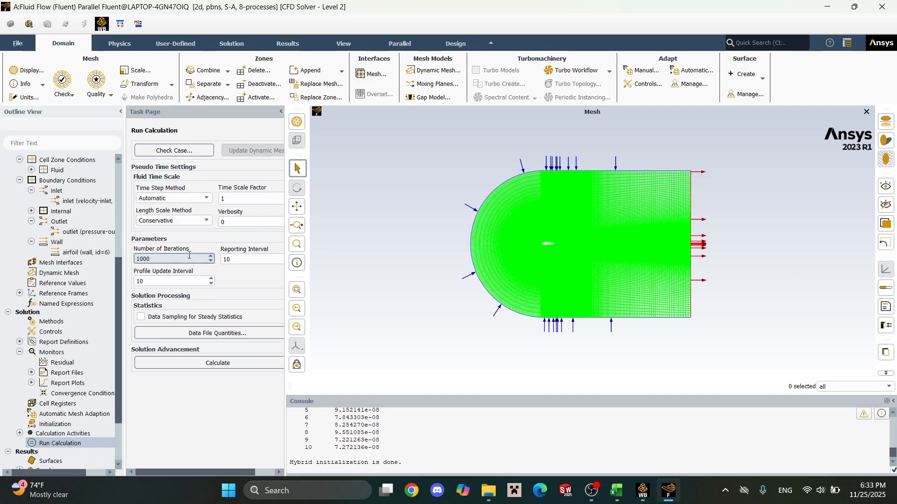
# Run the calculation to completion and dismiss the completion notice.
pyautogui.click(193, 395)
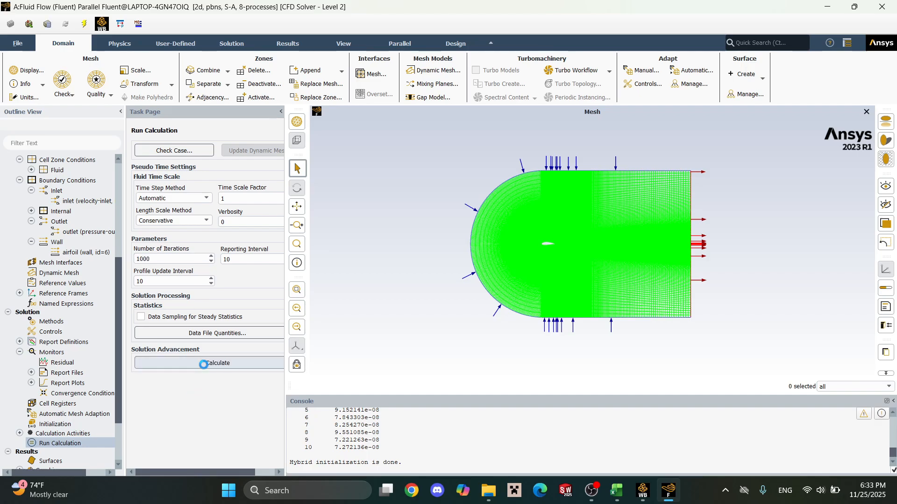
pyautogui.click(203, 364)
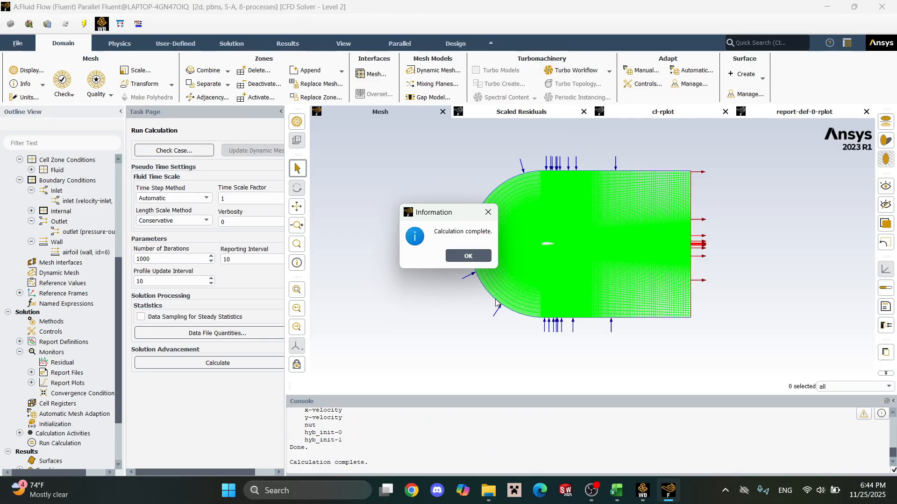
pyautogui.click(468, 255)
# Review the cd and cl values of the final iteration in the console.
pyautogui.scroll(2, 494, 430)
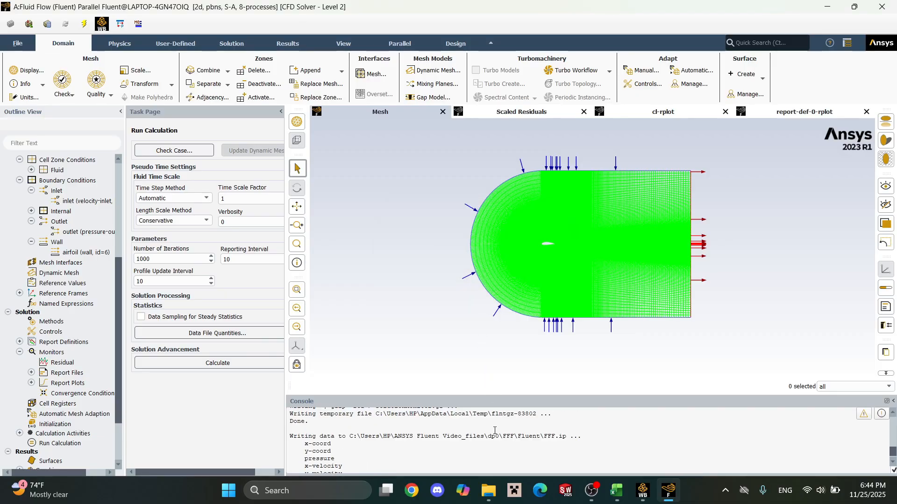
pyautogui.scroll(2, 492, 444)
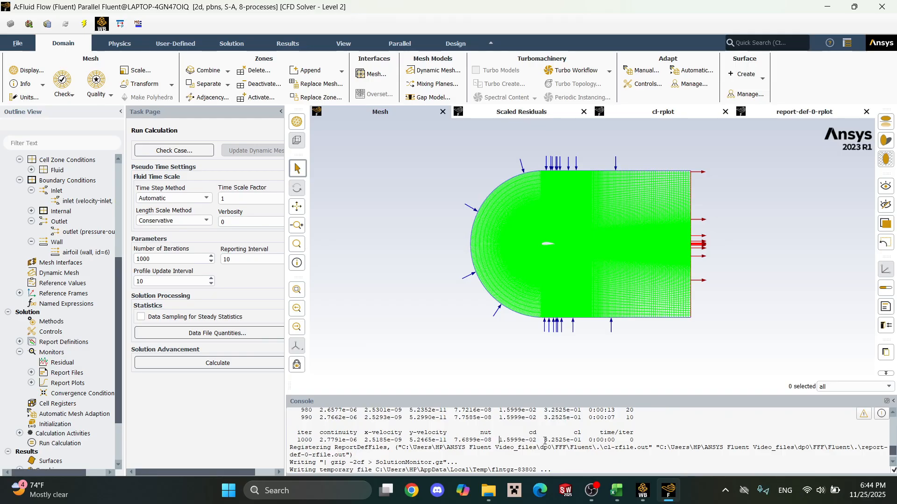
pyautogui.moveTo(552, 440); pyautogui.dragTo(583, 440)
pyautogui.moveTo(500, 440); pyautogui.dragTo(519, 440)
pyautogui.click(533, 442)
pyautogui.click(536, 440)
pyautogui.moveTo(584, 433); pyautogui.dragTo(519, 435)
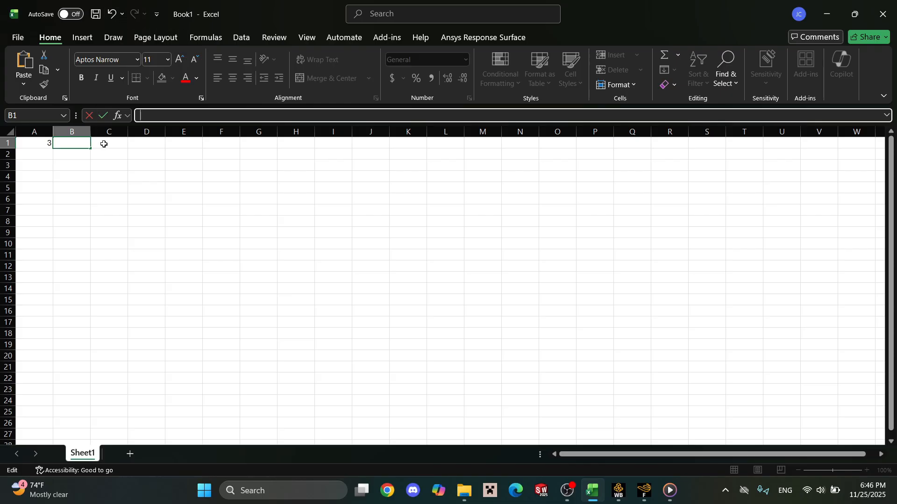
# In the Excel workbook, convert the angle in A1 to radians in B1 using the RADIANS function.
pyautogui.click(44, 146)
pyautogui.click(67, 144)
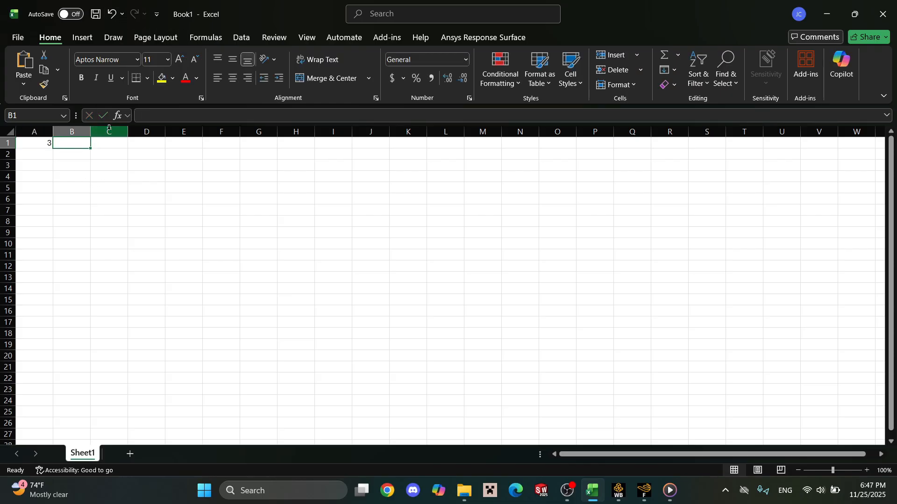
pyautogui.click(150, 113)
pyautogui.write('=radians(')
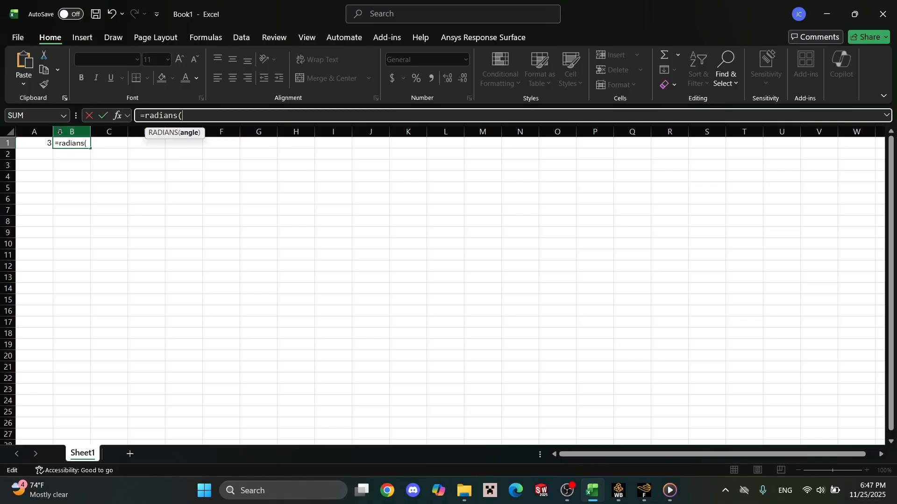
pyautogui.click(43, 144)
pyautogui.press('Return')
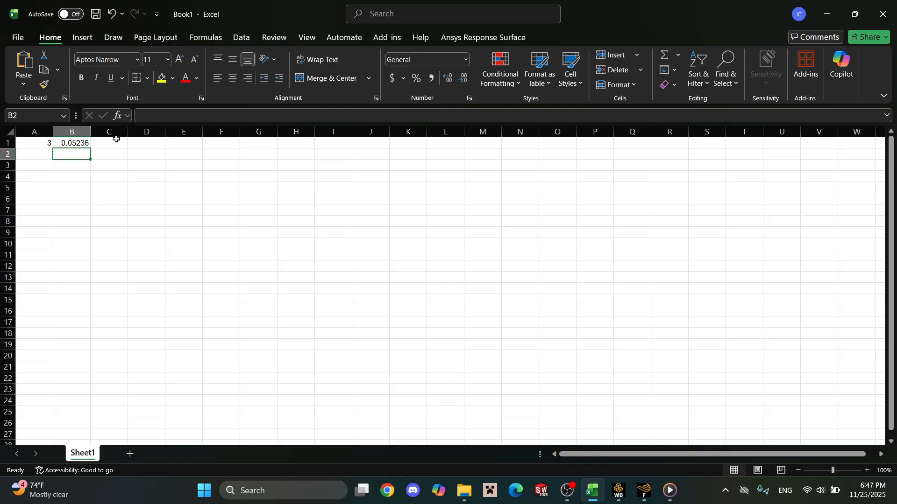
# Calculate the sine of the radian angle in D1 with a SIN formula referencing B1.
pyautogui.click(146, 144)
pyautogui.click(168, 116)
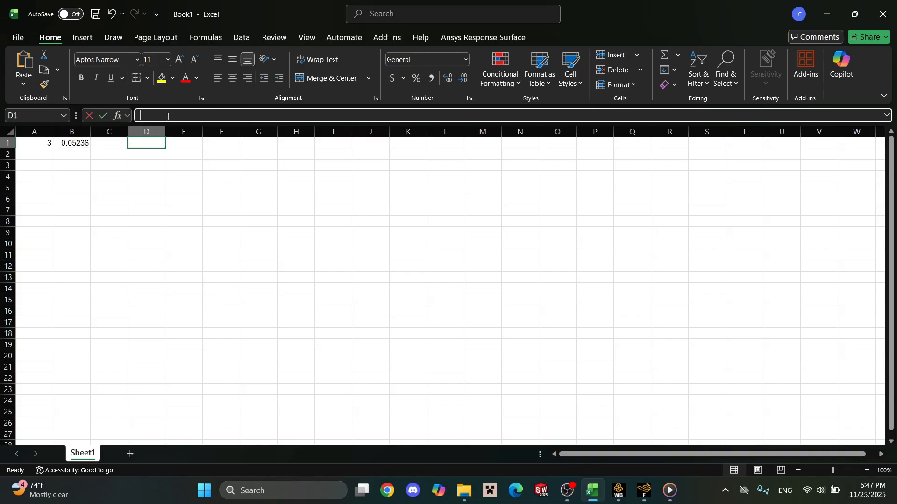
pyautogui.write('sum')
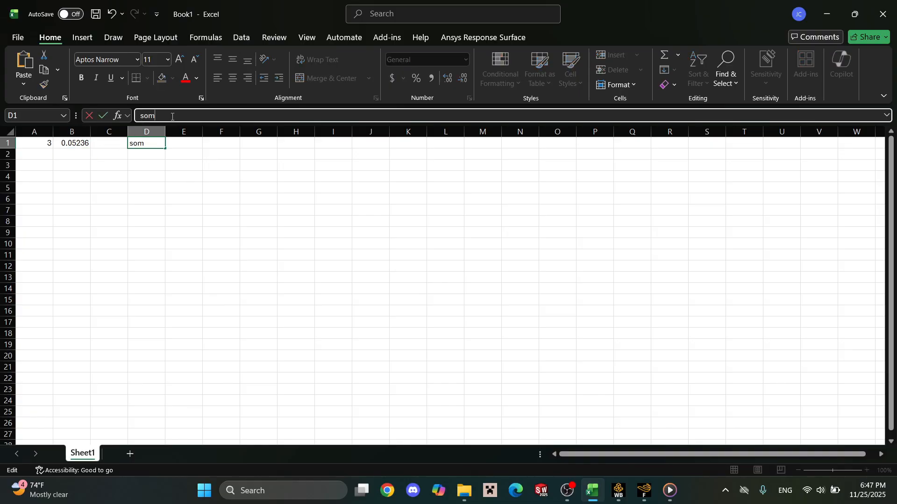
pyautogui.press('BackSpace')
pyautogui.press('BackSpace')
pyautogui.write('in')
pyautogui.press('BackSpace')
pyautogui.press('BackSpace')
pyautogui.press('BackSpace')
pyautogui.write('=si')
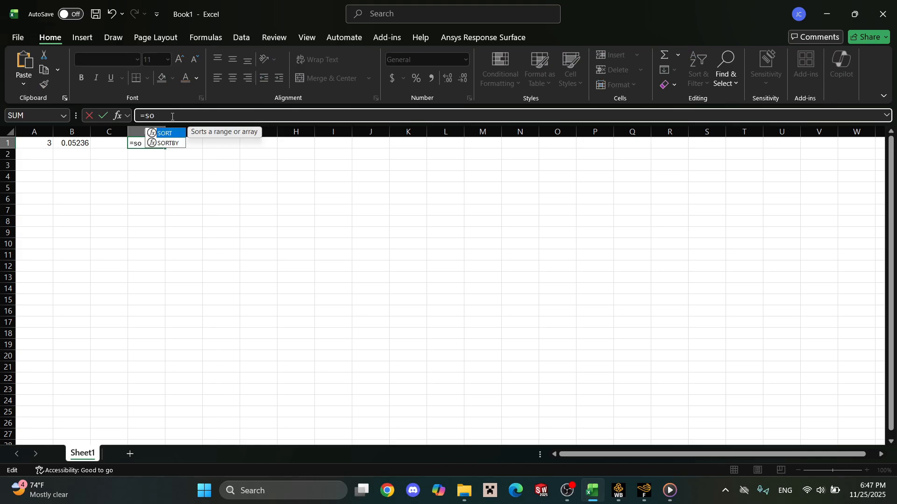
pyautogui.write('n(')
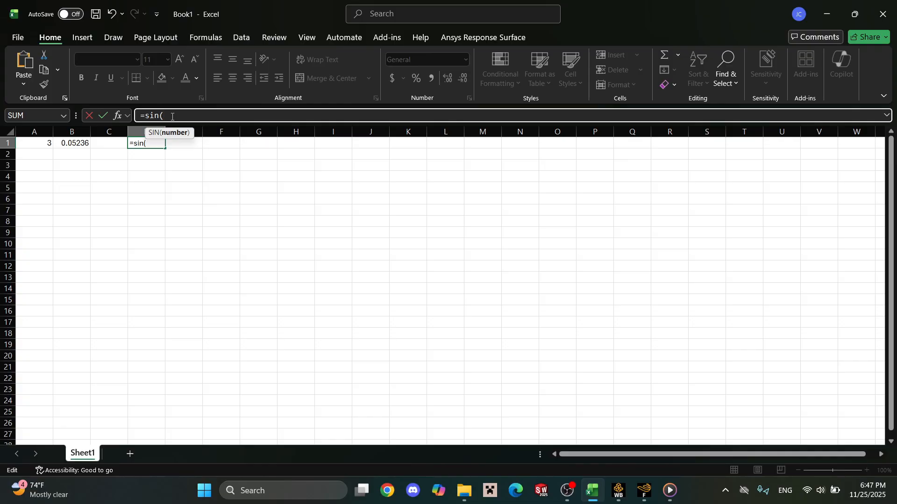
pyautogui.click(83, 143)
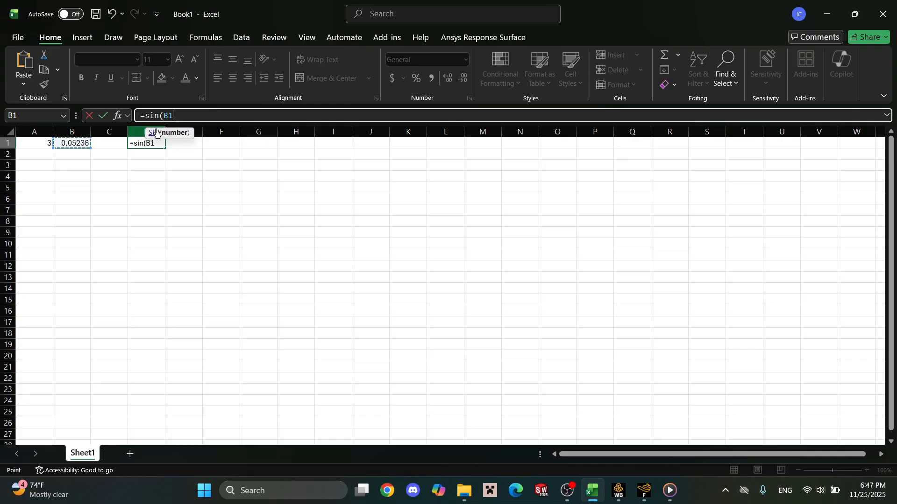
pyautogui.press('Return')
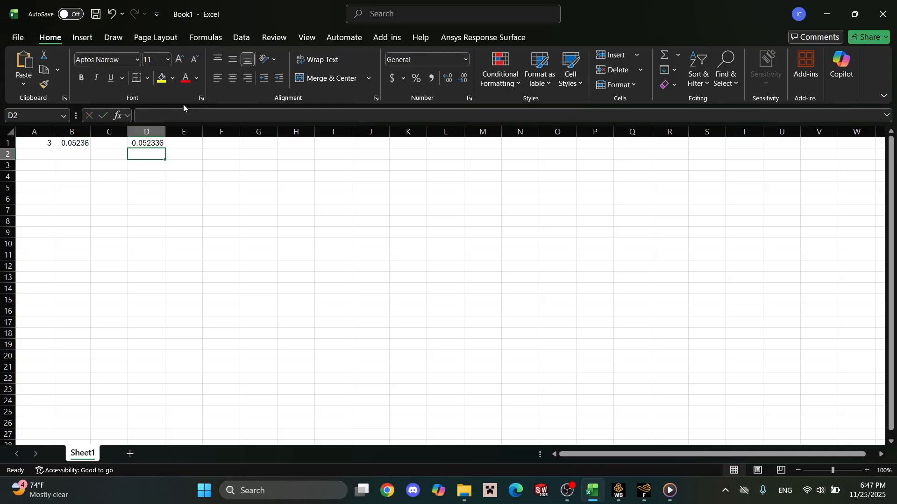
# Calculate the cosine of the radian angle in E1 with a COS formula referencing B1.
pyautogui.click(184, 146)
pyautogui.click(198, 115)
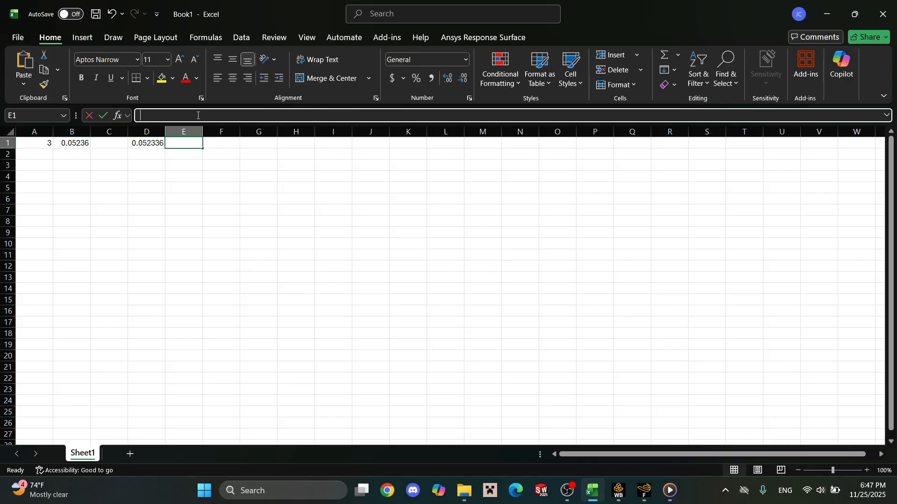
pyautogui.write('=cos(')
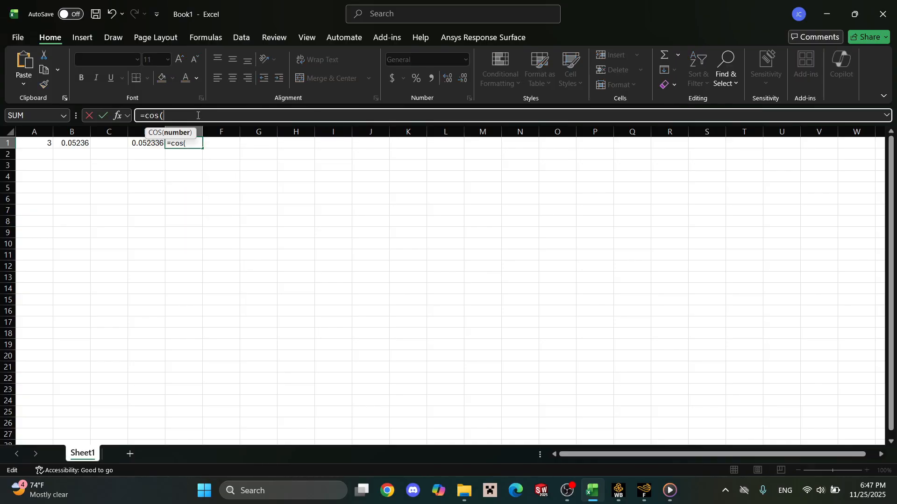
pyautogui.click(78, 142)
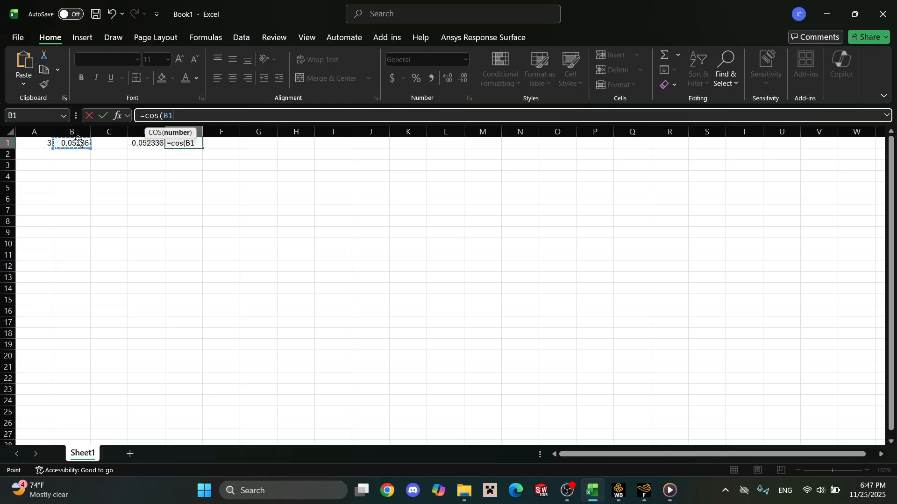
pyautogui.press('Return')
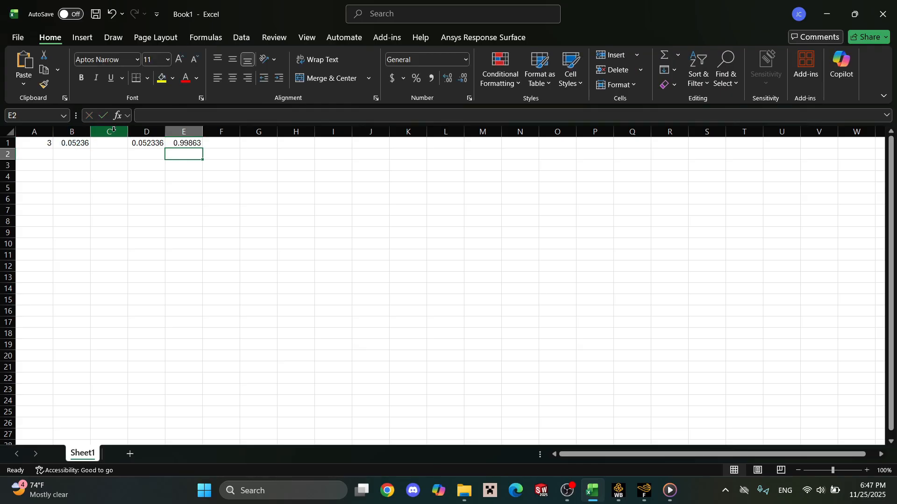
# Copy the cosine from Excel cell E1 and set the Fluent velocity inlet's X-component of flow direction to 0.998629535.
pyautogui.click(198, 144)
pyautogui.hotkey('ctrl', 'c')
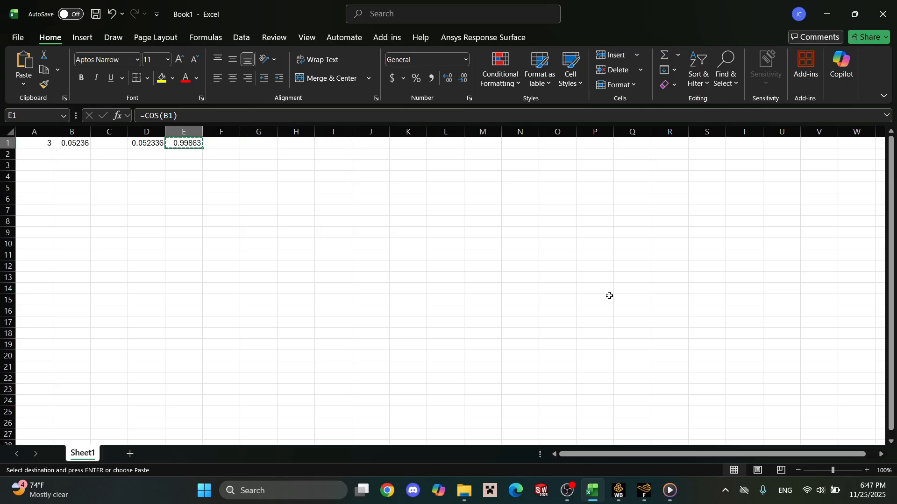
pyautogui.click(647, 491)
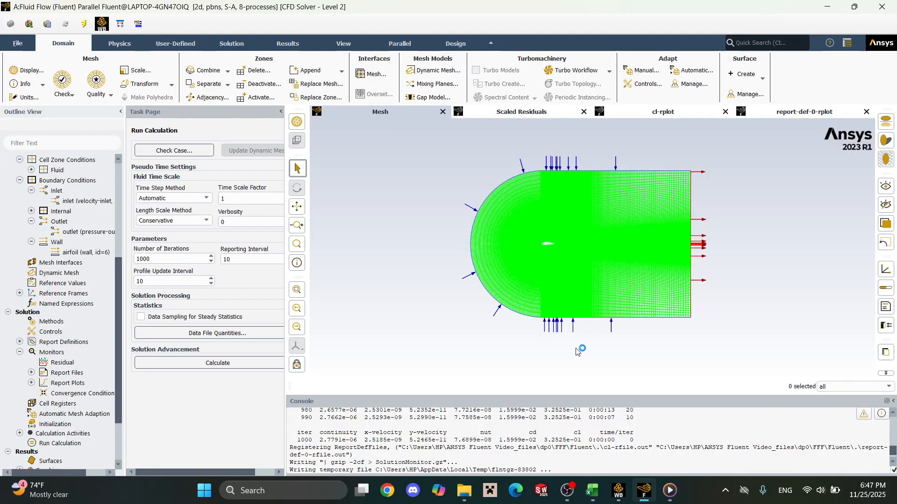
pyautogui.scroll(6, 6, 314)
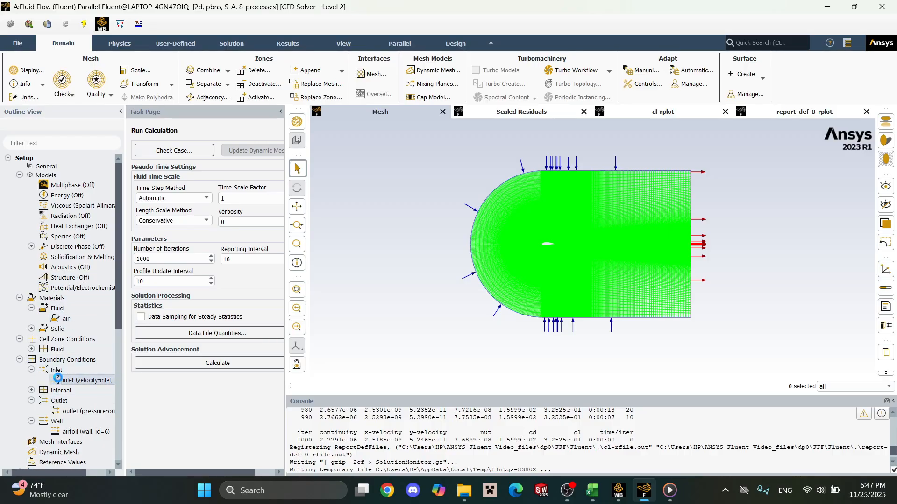
pyautogui.doubleClick(79, 380)
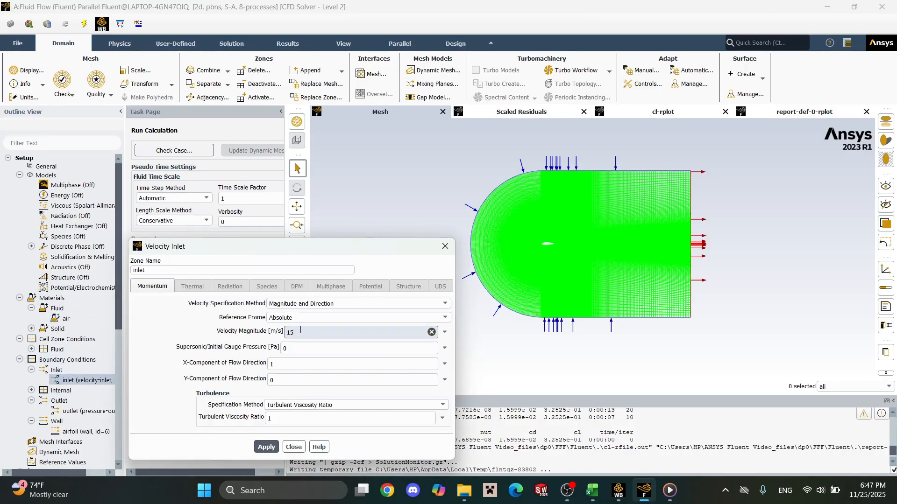
pyautogui.doubleClick(306, 360)
pyautogui.hotkey('ctrl', 'v')
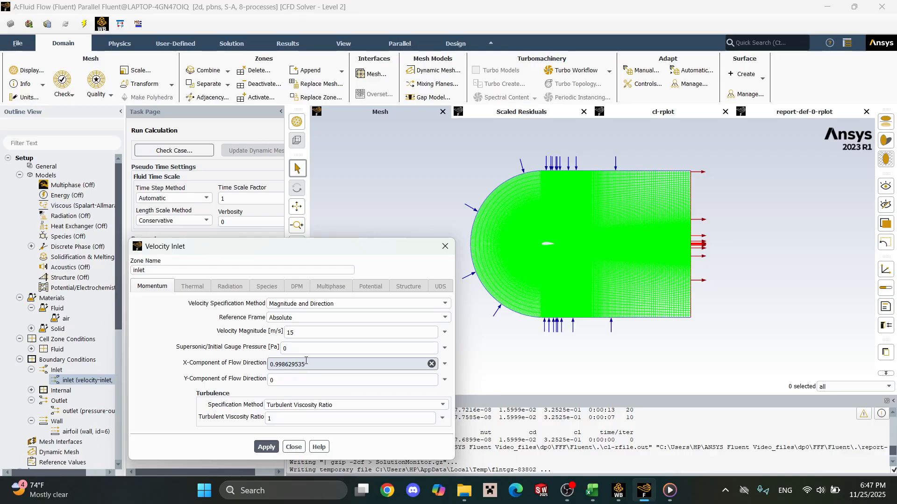
# Copy the sine from Excel cell D1, set the Fluent inlet's Y-component of flow direction to 0.052335956, and apply the inlet settings.
pyautogui.click(592, 490)
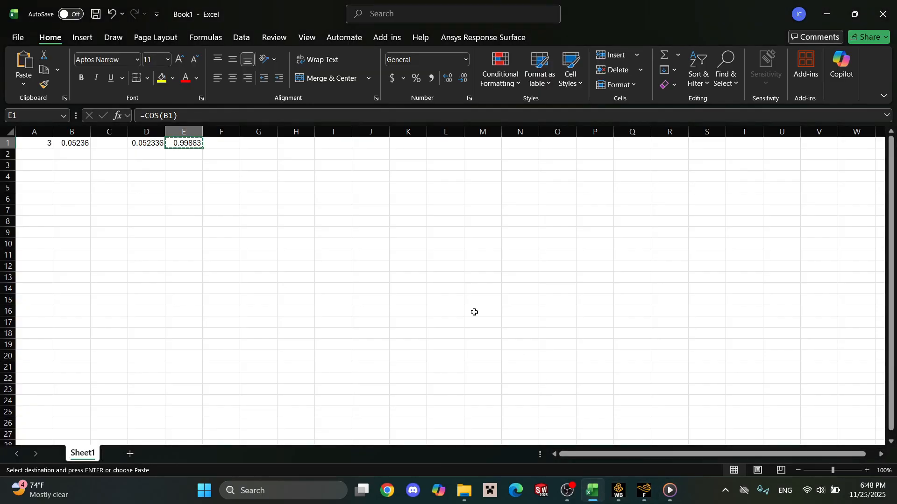
pyautogui.click(145, 148)
pyautogui.hotkey('ctrl', 'c')
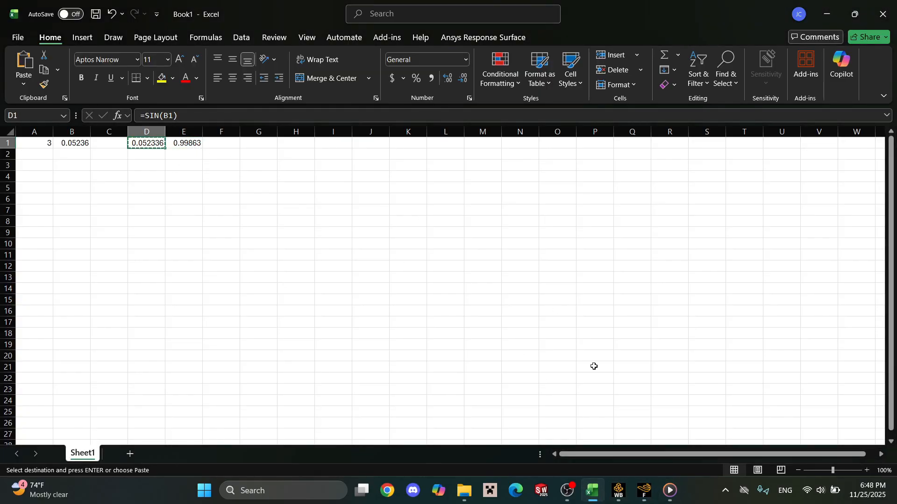
pyautogui.click(644, 490)
pyautogui.click(293, 378)
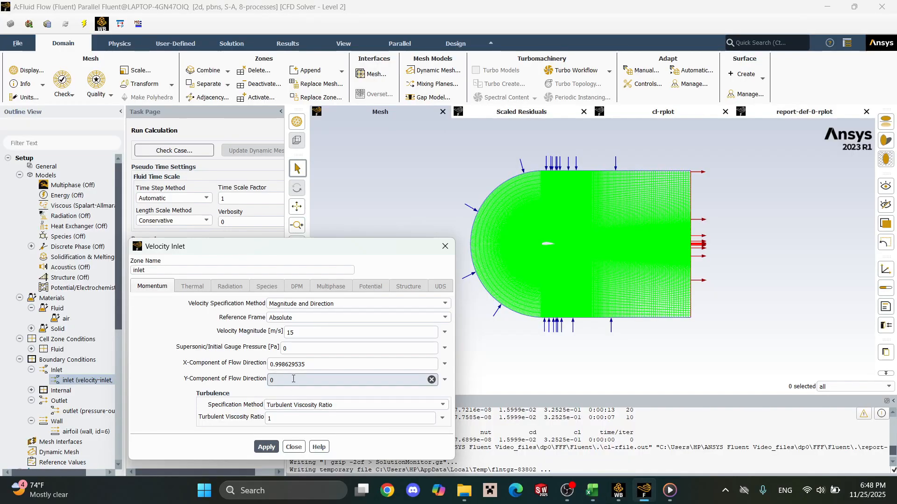
pyautogui.hotkey('ctrl', 'a')
pyautogui.hotkey('ctrl', 'v')
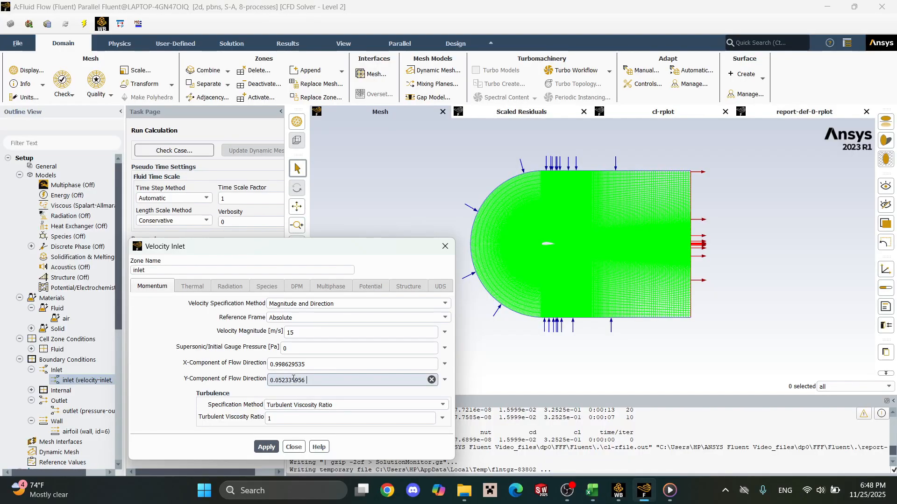
pyautogui.click(266, 447)
pyautogui.click(445, 246)
# Set the X component of the cl lift report definition's force vector to the negative sine, -0.052335956.
pyautogui.scroll(-5, 61, 317)
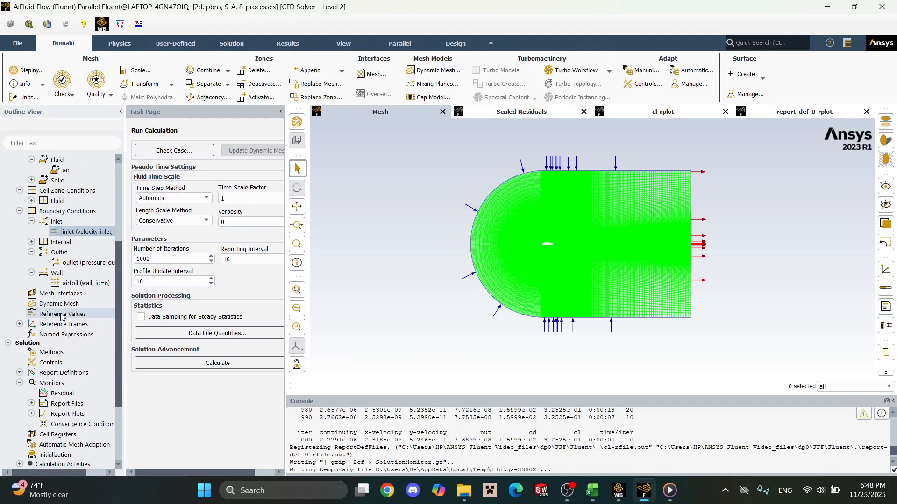
pyautogui.scroll(-1, 61, 317)
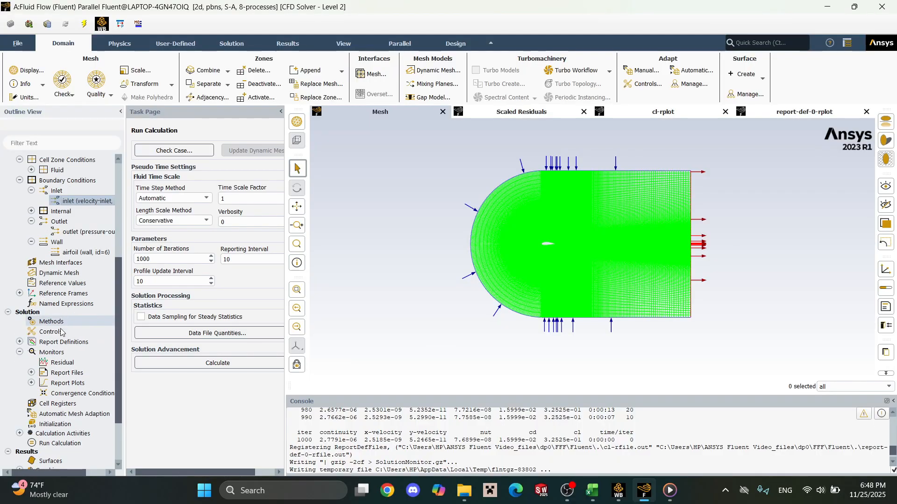
pyautogui.click(19, 343)
pyautogui.doubleClick(53, 362)
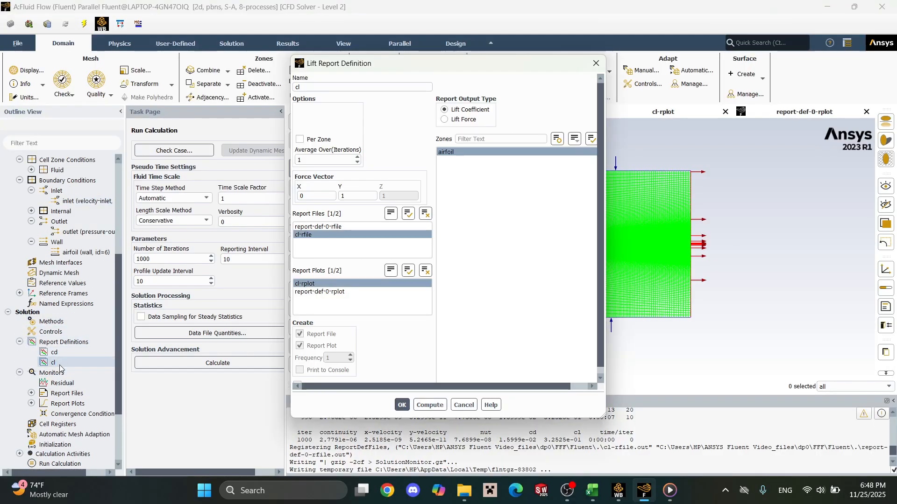
pyautogui.click(326, 198)
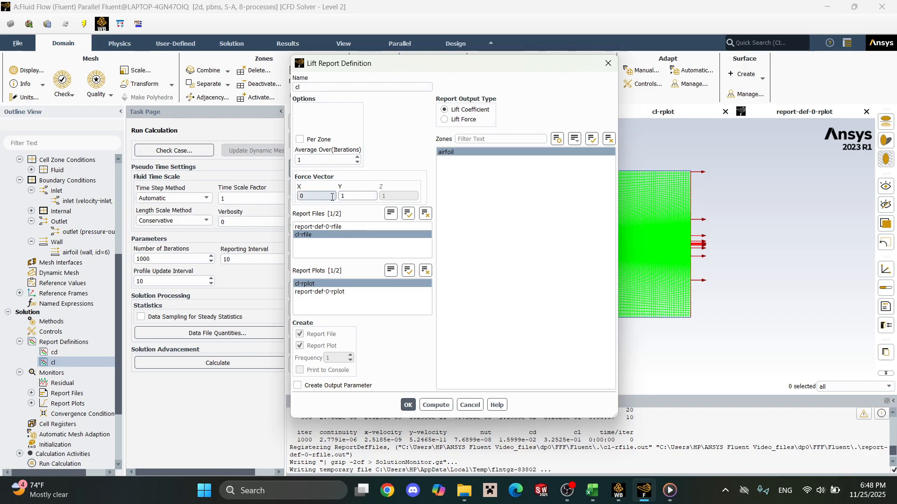
pyautogui.click(346, 198)
pyautogui.click(331, 198)
pyautogui.hotkey('ctrl', 'v')
pyautogui.write('-')
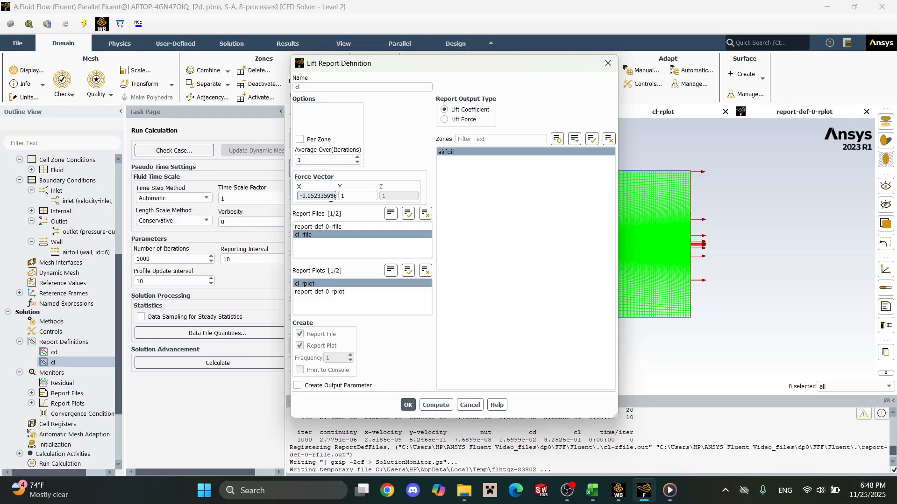
# Copy the cosine from Excel cell E1, set the Fluent cl report's Y force vector component to 0.998629535, and save the definition.
pyautogui.click(592, 490)
pyautogui.click(199, 150)
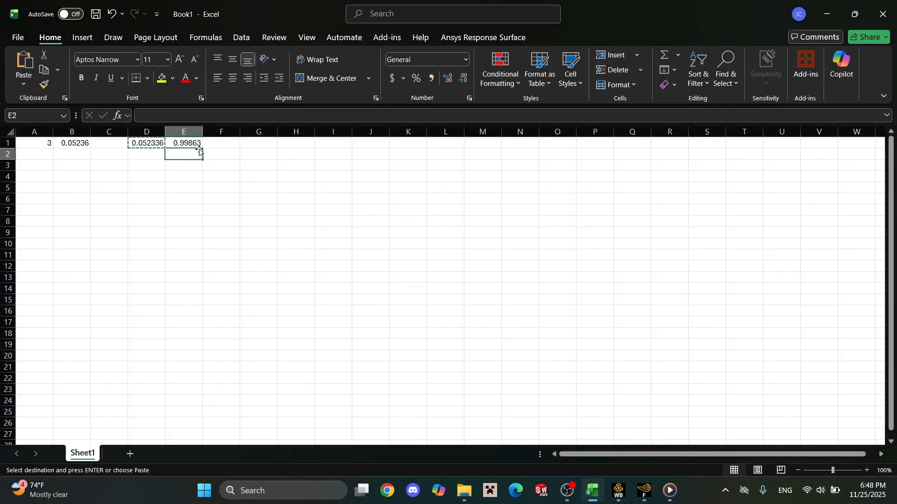
pyautogui.press('Up')
pyautogui.hotkey('ctrl', 'c')
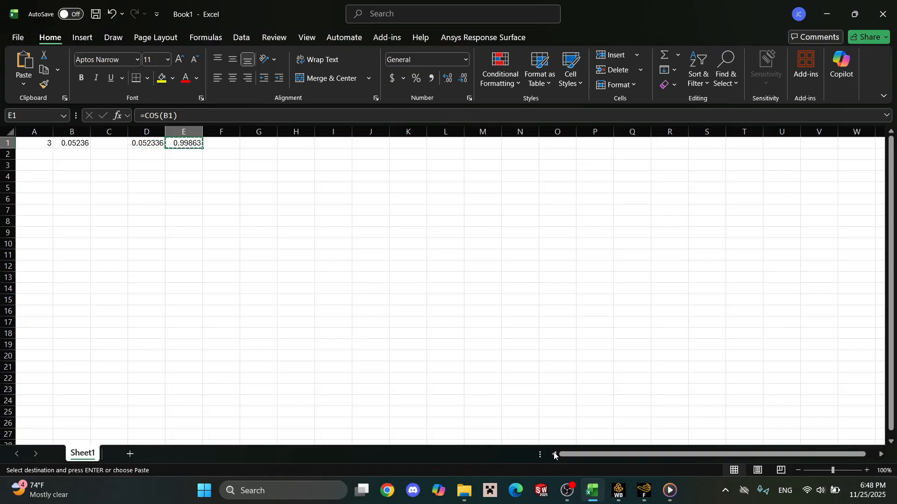
pyautogui.click(645, 490)
pyautogui.click(357, 195)
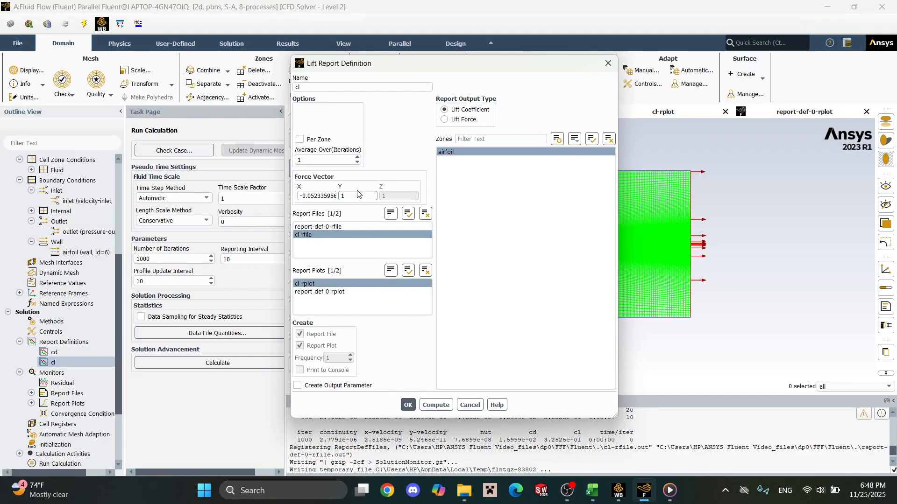
pyautogui.click(407, 404)
# Set the Fluent cd drag report's force vector to X 0.998629535 and Y 0.052335956, copying the sine from Excel cell D1, and save the definition.
pyautogui.doubleClick(54, 352)
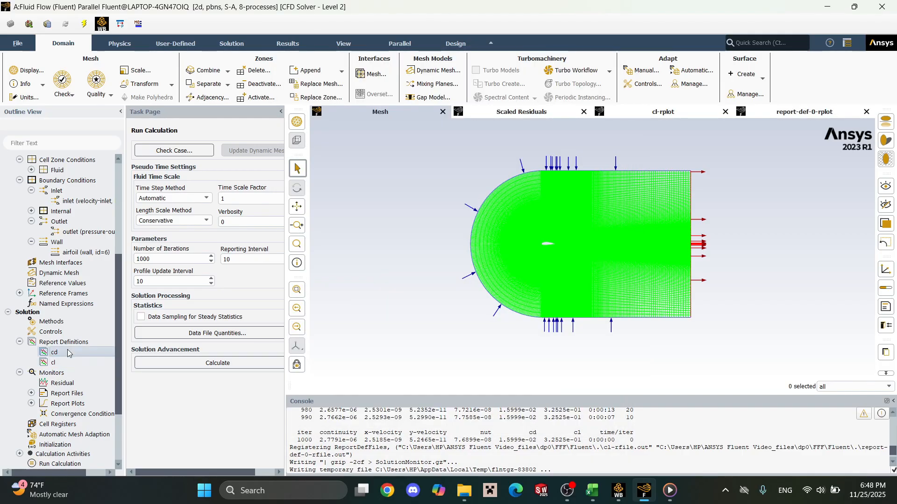
pyautogui.doubleClick(324, 195)
pyautogui.hotkey('ctrl', 'v')
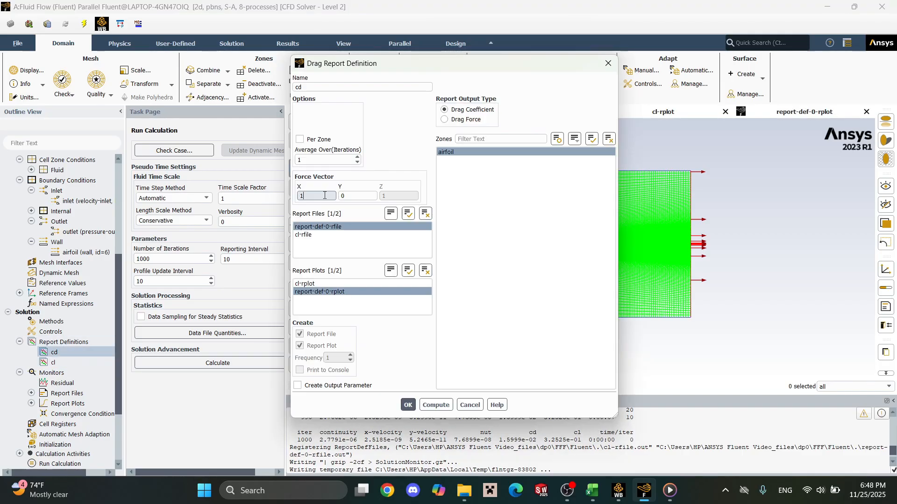
pyautogui.click(592, 491)
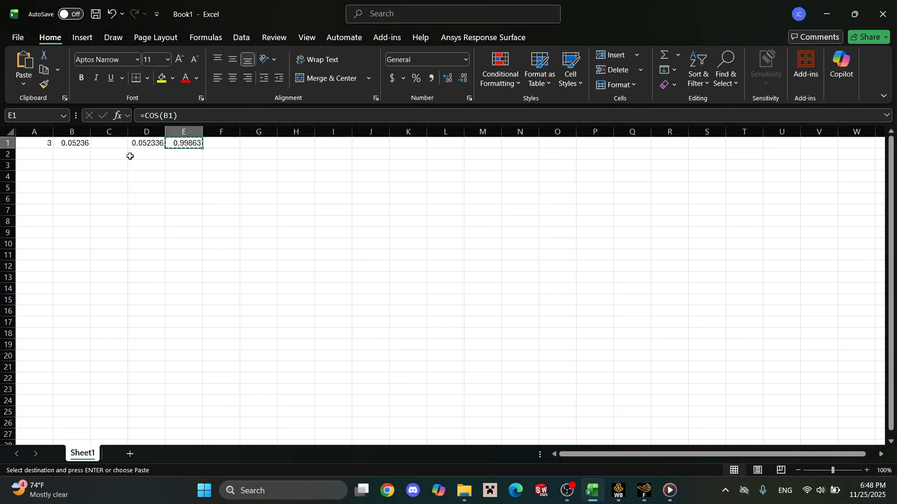
pyautogui.hotkey('ctrl', 'c')
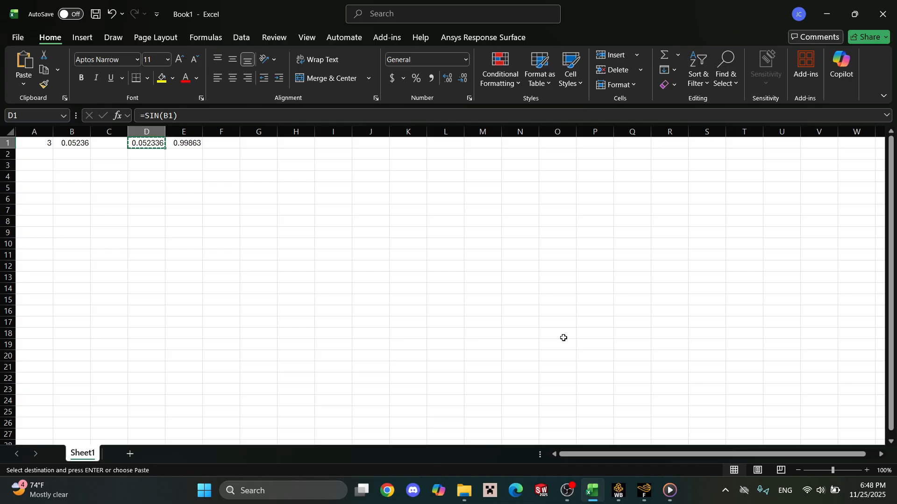
pyautogui.click(644, 491)
pyautogui.doubleClick(349, 196)
pyautogui.hotkey('ctrl', 'v')
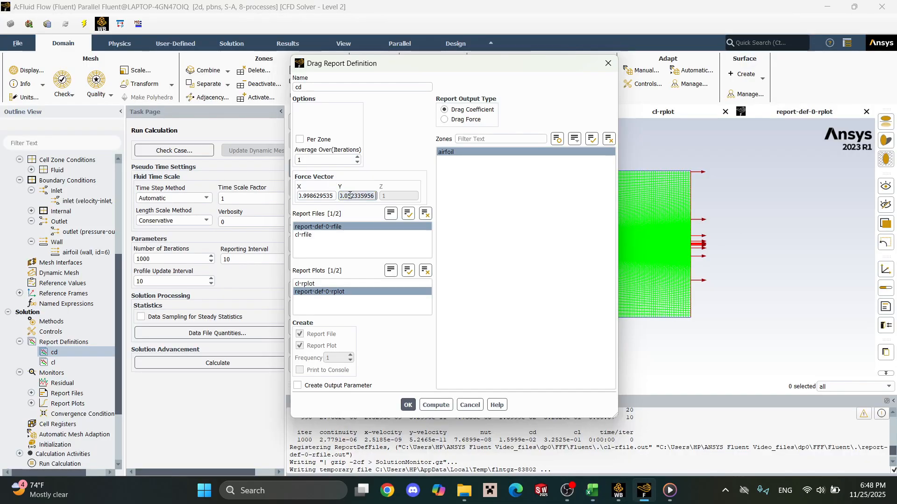
pyautogui.click(407, 405)
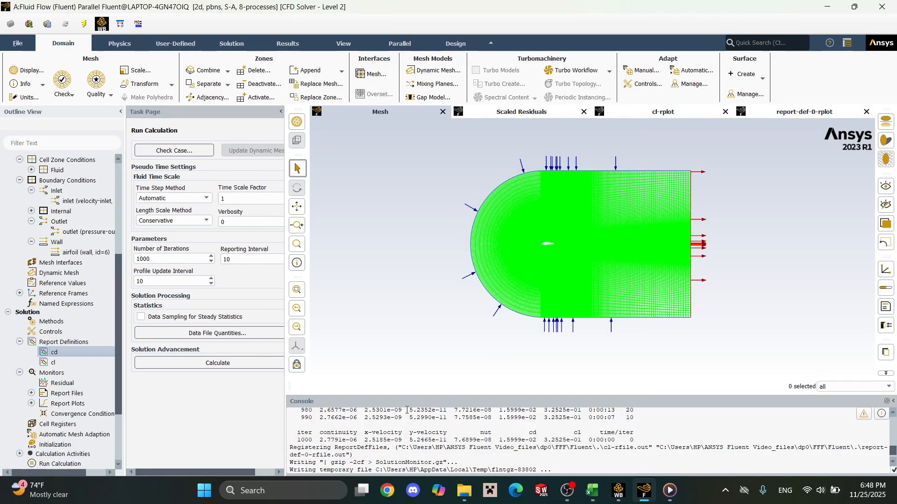
# Open the solution initialization settings and proceed to the run calculation settings.
pyautogui.click(62, 445)
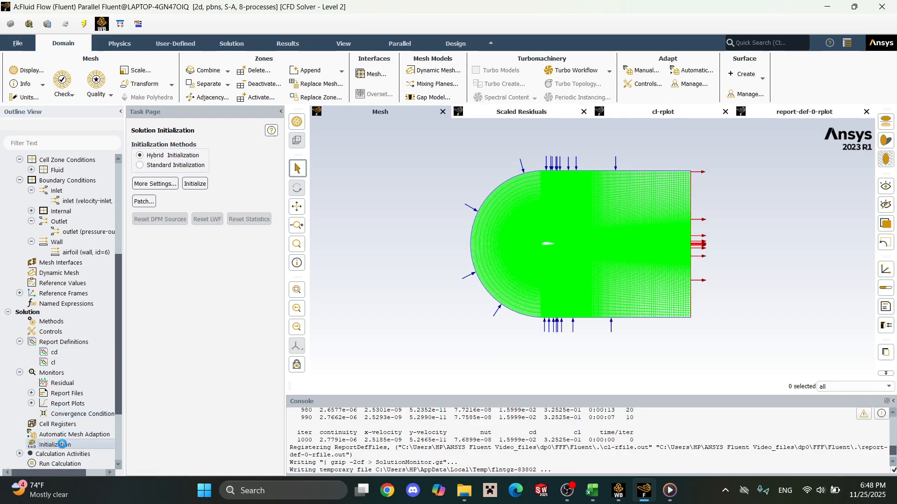
pyautogui.click(59, 464)
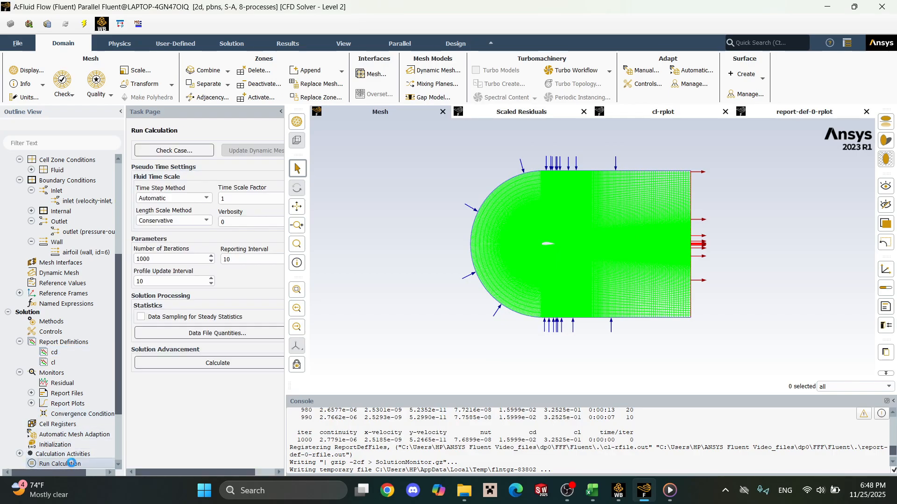